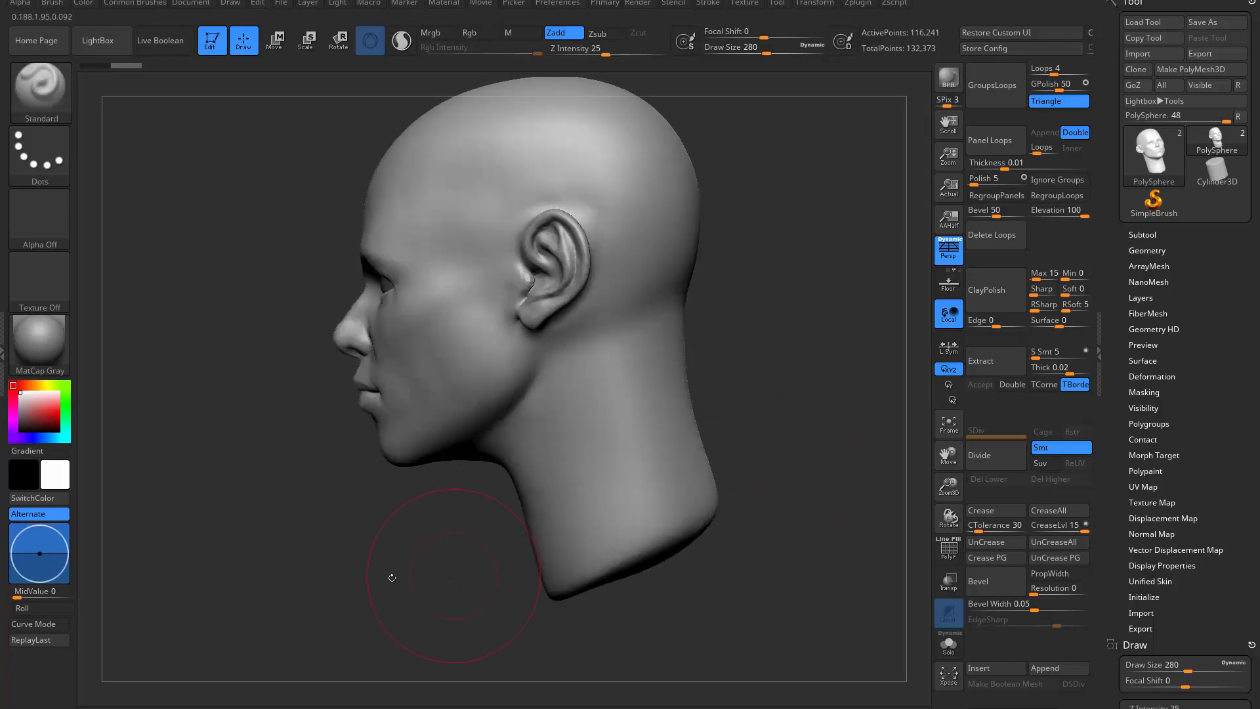
Step: Mask the whole head above the neck with MaskPen, using a Lasso stroke along the jaw and the back of the skull
{"action": "mouse_move", "coordinate": [276, 309]}
{"action": "left_mouse_down", "text": "alt"}
{"action": "mouse_move", "coordinate": [272, 357]}
{"action": "mouse_move", "coordinate": [236, 264]}
{"action": "left_mouse_up", "text": "alt"}
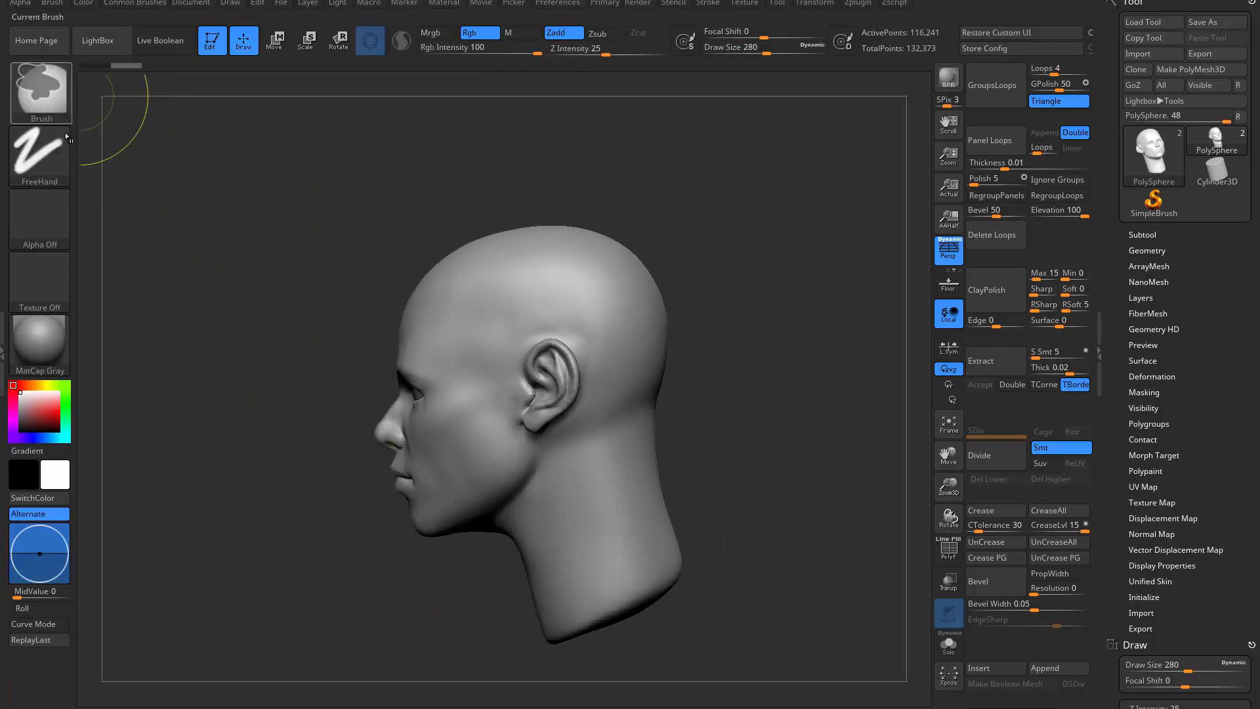
{"action": "left_click", "coordinate": [40, 154]}
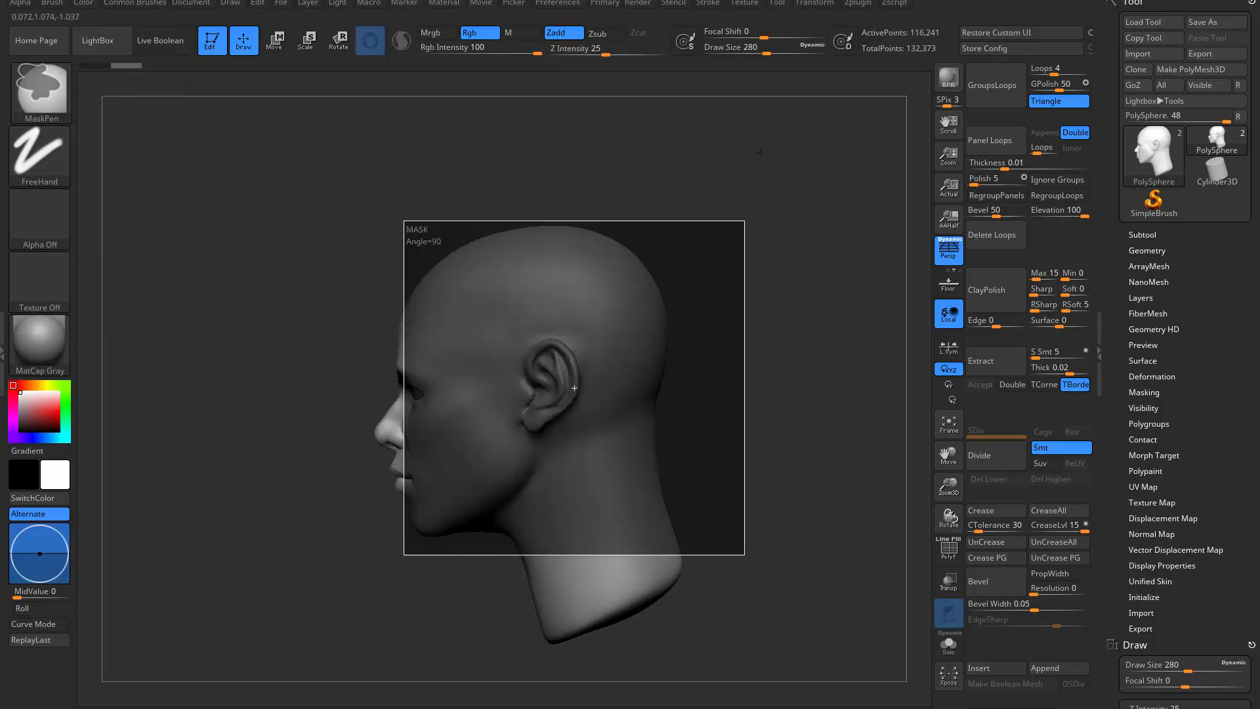
{"action": "left_click", "coordinate": [40, 155]}
{"action": "left_click", "coordinate": [245, 205]}
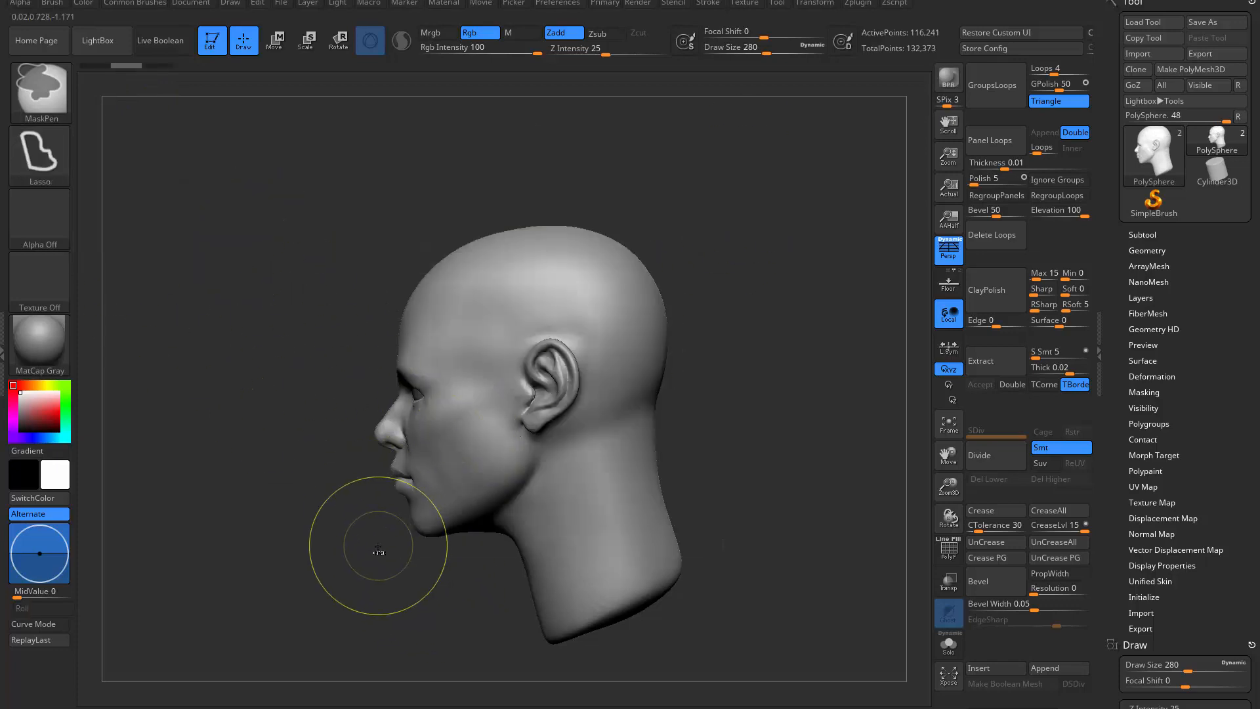
{"action": "mouse_move", "coordinate": [393, 556]}
{"action": "left_mouse_down", "text": "ctrl"}
{"action": "mouse_move", "coordinate": [630, 407]}
{"action": "mouse_move", "coordinate": [231, 128]}
{"action": "mouse_move", "coordinate": [241, 235]}
{"action": "mouse_move", "coordinate": [296, 253]}
{"action": "left_mouse_up", "text": "ctrl"}
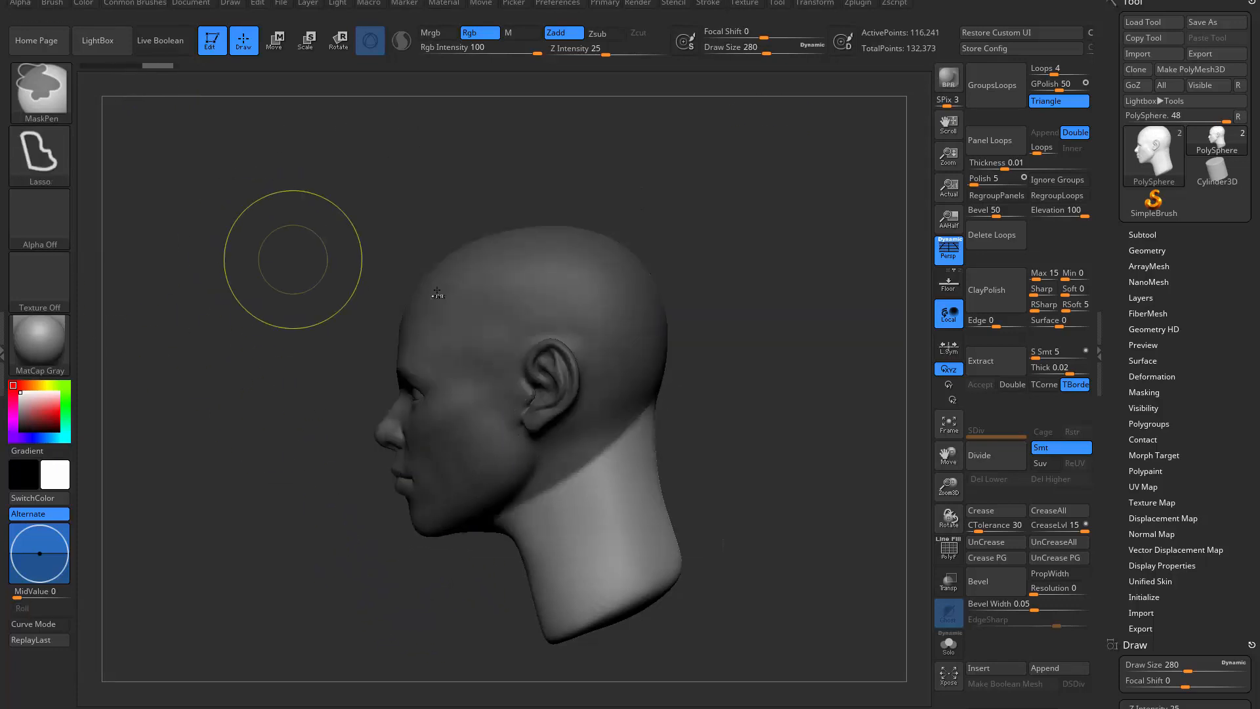
Step: Split the masked points of the head from the neck into a separate subtool
{"action": "mouse_move", "coordinate": [816, 295]}
{"action": "left_mouse_down"}
{"action": "mouse_move", "coordinate": [747, 268]}
{"action": "mouse_move", "coordinate": [1096, 275]}
{"action": "left_mouse_up"}
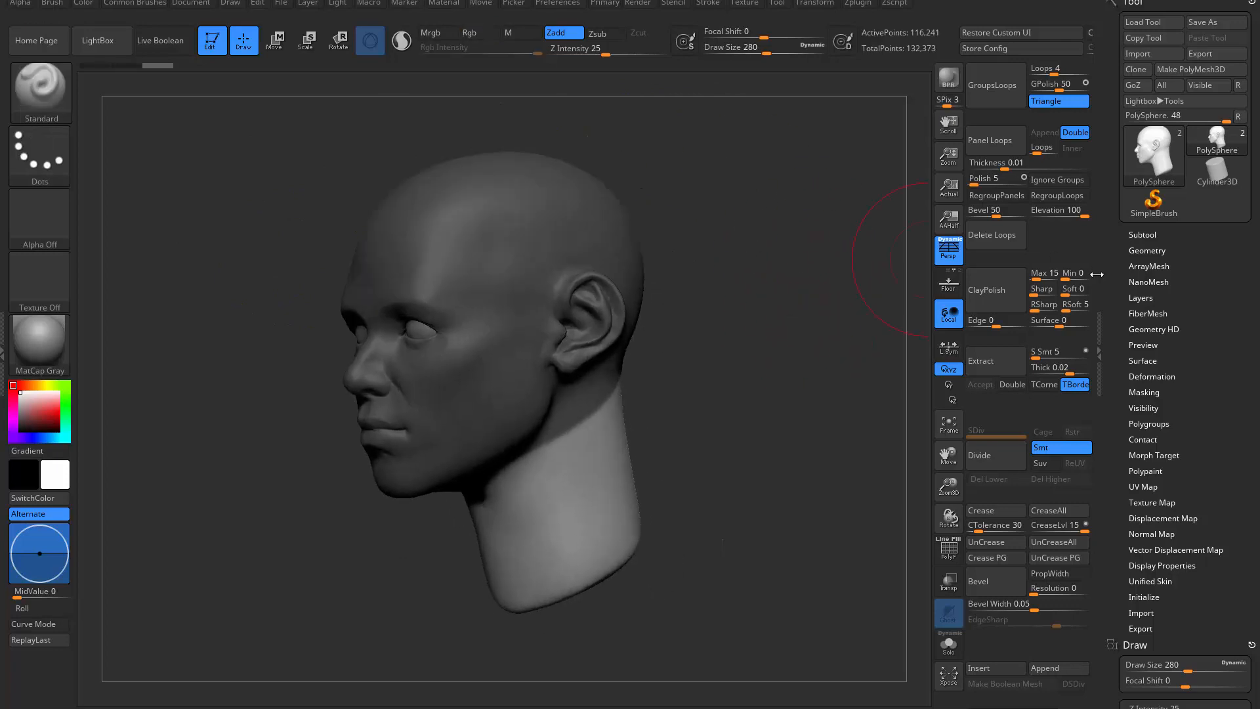
{"action": "left_click", "coordinate": [1142, 235]}
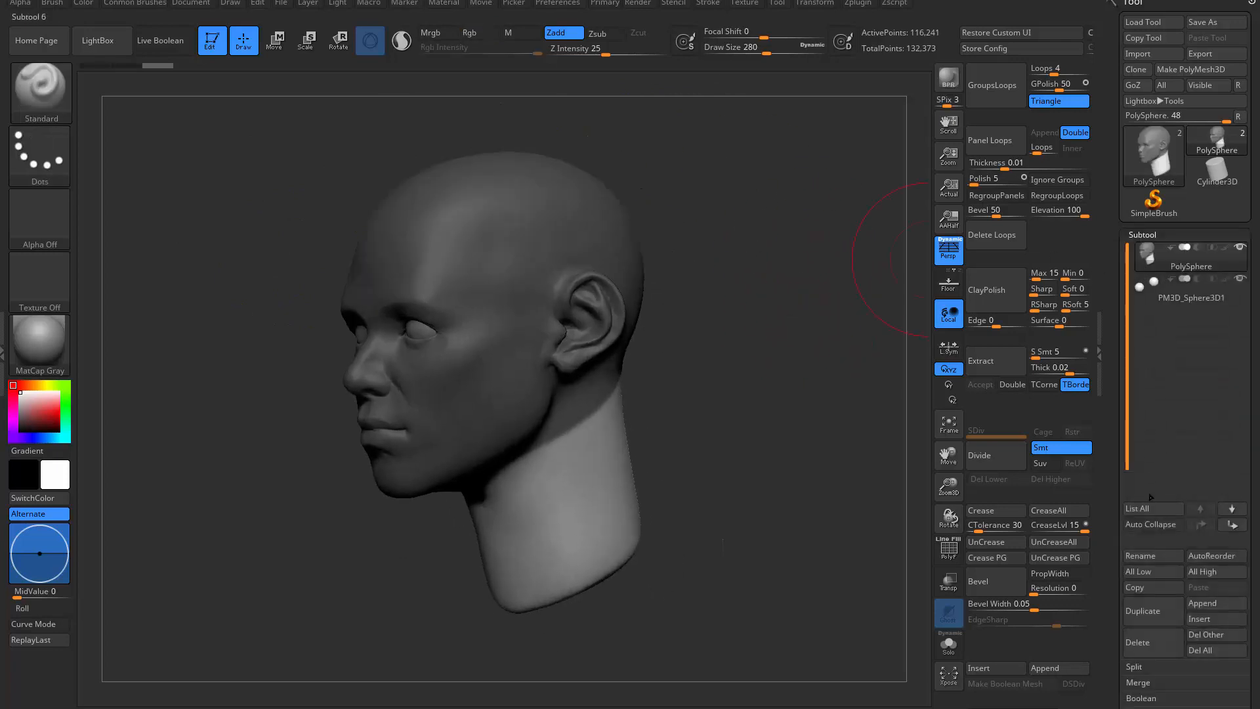
{"action": "left_click", "coordinate": [1135, 667]}
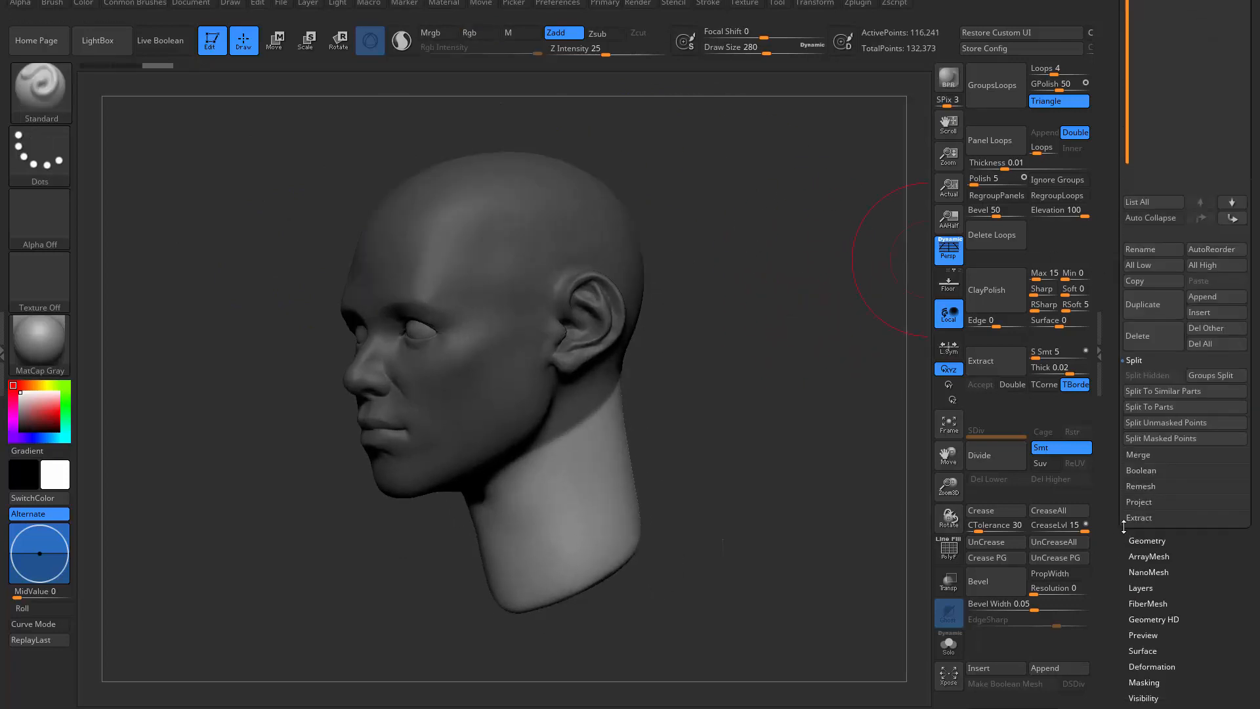
{"action": "left_click", "coordinate": [1163, 438]}
{"action": "left_click_drag", "start_coordinate": [1112, 88], "coordinate": [1112, 344]}
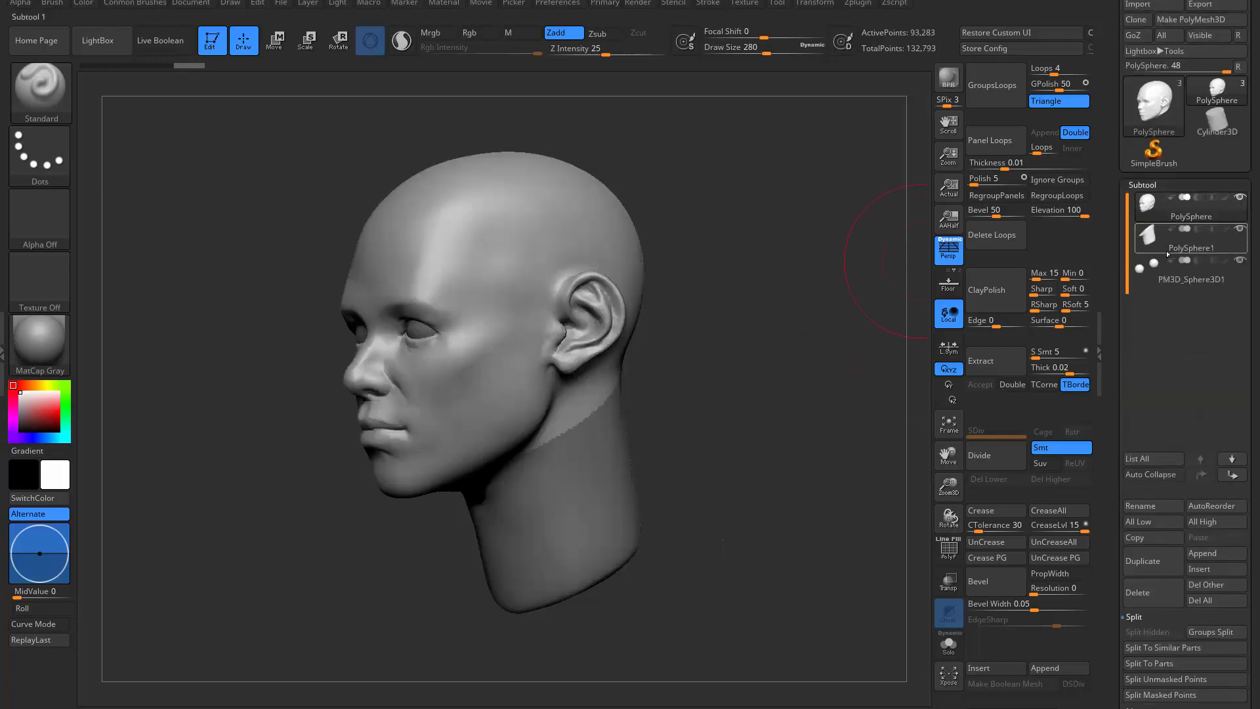
Step: Build up mass around the base of the neck subtool with ClayBuildup at draw size 445 and Sculptris Pro enabled
{"action": "left_click", "coordinate": [1158, 239]}
{"action": "left_click_drag", "start_coordinate": [728, 436], "coordinate": [754, 439]}
{"action": "mouse_move", "coordinate": [754, 440]}
{"action": "left_mouse_down", "text": "alt"}
{"action": "mouse_move", "coordinate": [750, 355]}
{"action": "mouse_move", "coordinate": [751, 399]}
{"action": "mouse_move", "coordinate": [726, 349]}
{"action": "mouse_move", "coordinate": [709, 411]}
{"action": "mouse_move", "coordinate": [707, 380]}
{"action": "left_mouse_up", "text": "alt"}
{"action": "key", "text": "b"}
{"action": "key", "text": "c"}
{"action": "key", "text": "b"}
{"action": "key", "text": "s"}
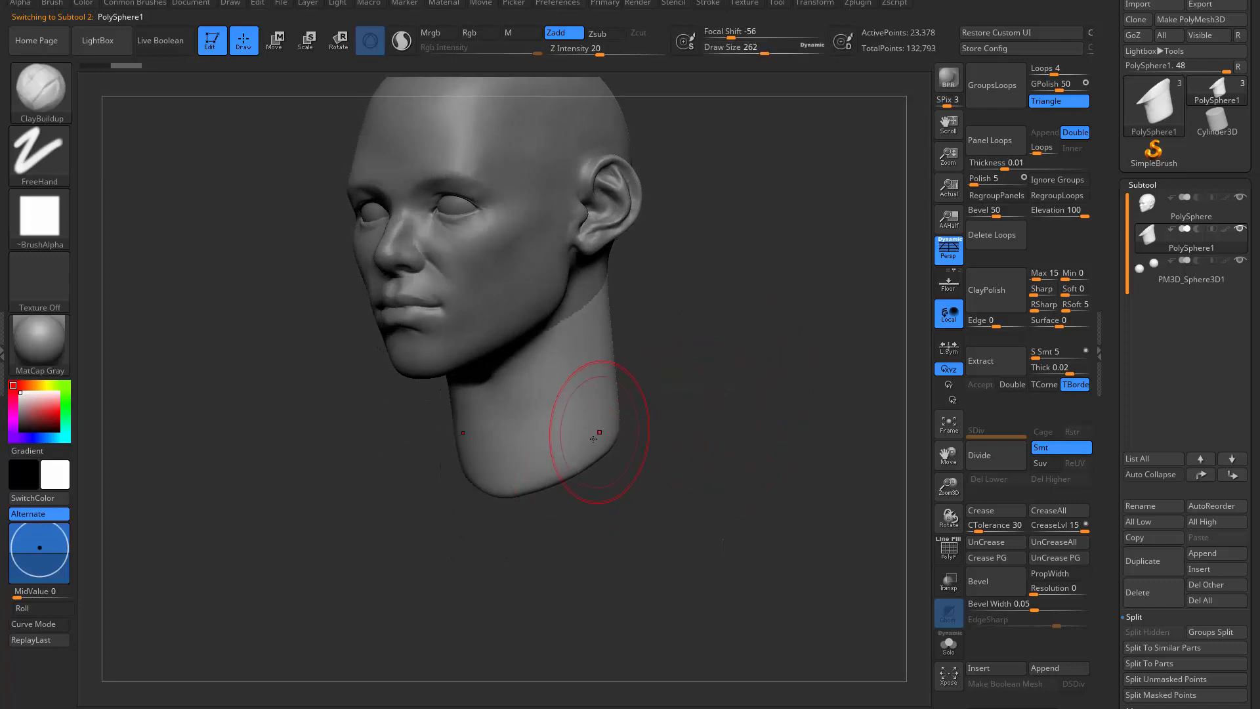
{"action": "mouse_move", "coordinate": [598, 426]}
{"action": "left_mouse_down"}
{"action": "mouse_move", "coordinate": [550, 464]}
{"action": "mouse_move", "coordinate": [548, 500]}
{"action": "mouse_move", "coordinate": [618, 505]}
{"action": "mouse_move", "coordinate": [578, 450]}
{"action": "mouse_move", "coordinate": [551, 489]}
{"action": "left_mouse_up"}
{"action": "left_click", "coordinate": [401, 41]}
{"action": "key", "text": "s"}
{"action": "mouse_move", "coordinate": [555, 488]}
{"action": "left_mouse_down"}
{"action": "mouse_move", "coordinate": [574, 488]}
{"action": "mouse_move", "coordinate": [558, 502]}
{"action": "mouse_move", "coordinate": [659, 469]}
{"action": "mouse_move", "coordinate": [571, 512]}
{"action": "left_mouse_up"}
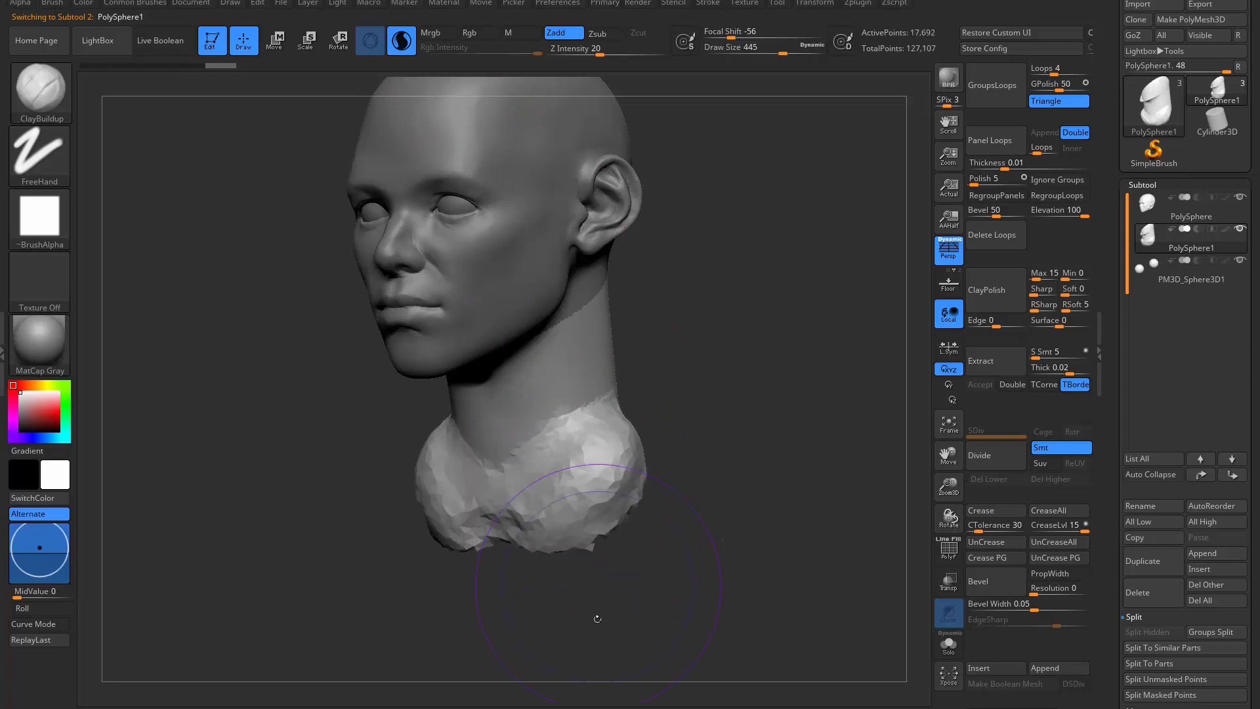
Step: Extend the clay below the neck's underside into a rounded chest and smooth its surface
{"action": "mouse_move", "coordinate": [734, 607]}
{"action": "left_mouse_down"}
{"action": "mouse_move", "coordinate": [678, 577]}
{"action": "mouse_move", "coordinate": [570, 558]}
{"action": "left_mouse_up"}
{"action": "mouse_move", "coordinate": [627, 469]}
{"action": "left_mouse_down"}
{"action": "mouse_move", "coordinate": [700, 388]}
{"action": "mouse_move", "coordinate": [646, 482]}
{"action": "mouse_move", "coordinate": [679, 519]}
{"action": "mouse_move", "coordinate": [630, 482]}
{"action": "left_mouse_up"}
{"action": "mouse_move", "coordinate": [620, 591]}
{"action": "left_mouse_down"}
{"action": "mouse_move", "coordinate": [774, 561]}
{"action": "mouse_move", "coordinate": [839, 493]}
{"action": "left_mouse_up"}
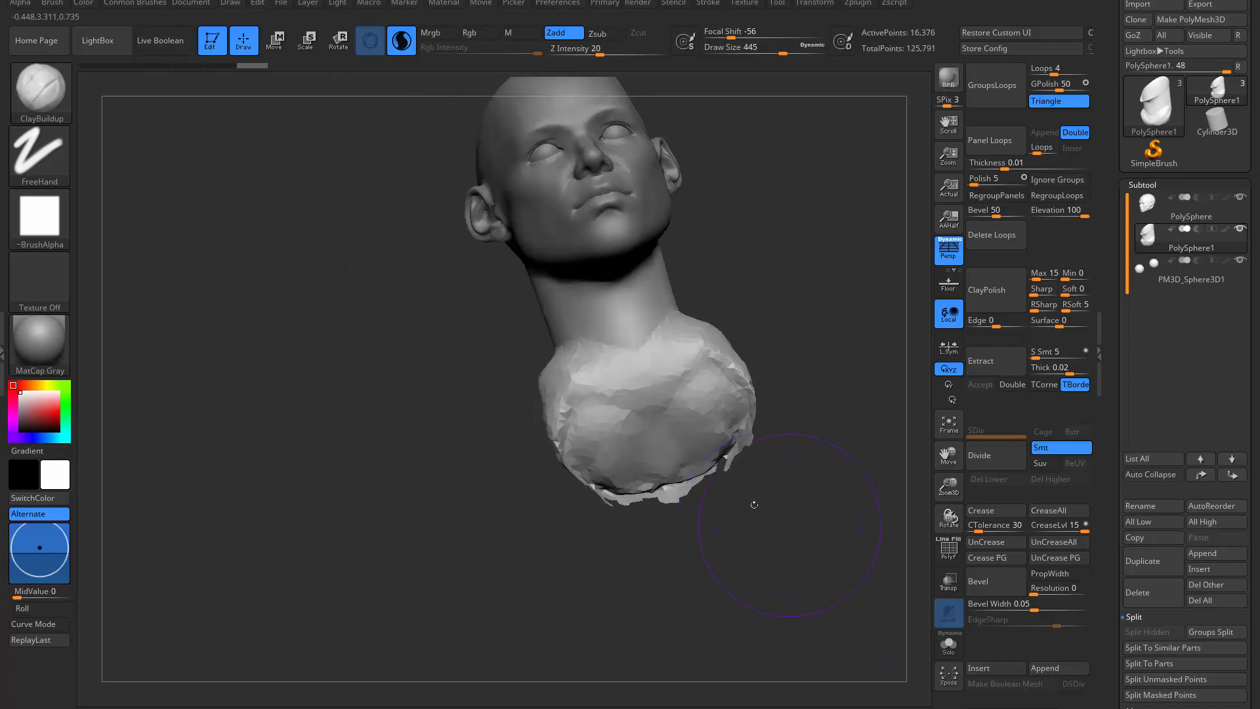
{"action": "left_click_drag", "start_coordinate": [753, 506], "coordinate": [801, 551], "text": "ctrl"}
{"action": "mouse_move", "coordinate": [629, 427]}
{"action": "left_mouse_down", "text": "shift"}
{"action": "mouse_move", "coordinate": [702, 456]}
{"action": "mouse_move", "coordinate": [721, 438]}
{"action": "mouse_move", "coordinate": [705, 495]}
{"action": "mouse_move", "coordinate": [708, 459]}
{"action": "mouse_move", "coordinate": [731, 509]}
{"action": "left_mouse_up", "text": "shift"}
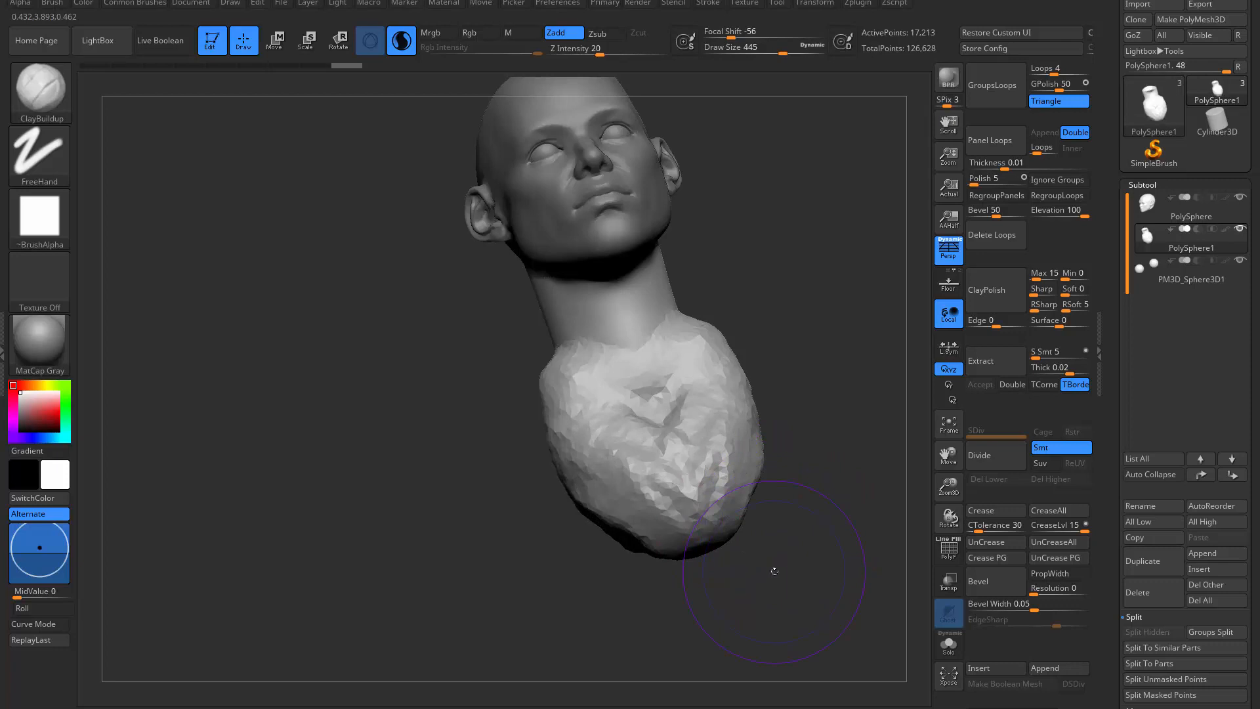
Step: Lengthen the clay downward into a tapered torso and undo the last few strokes
{"action": "mouse_move", "coordinate": [893, 427]}
{"action": "left_mouse_down"}
{"action": "mouse_move", "coordinate": [757, 293]}
{"action": "mouse_move", "coordinate": [821, 376]}
{"action": "mouse_move", "coordinate": [773, 402]}
{"action": "mouse_move", "coordinate": [742, 395]}
{"action": "mouse_move", "coordinate": [744, 413]}
{"action": "left_mouse_up"}
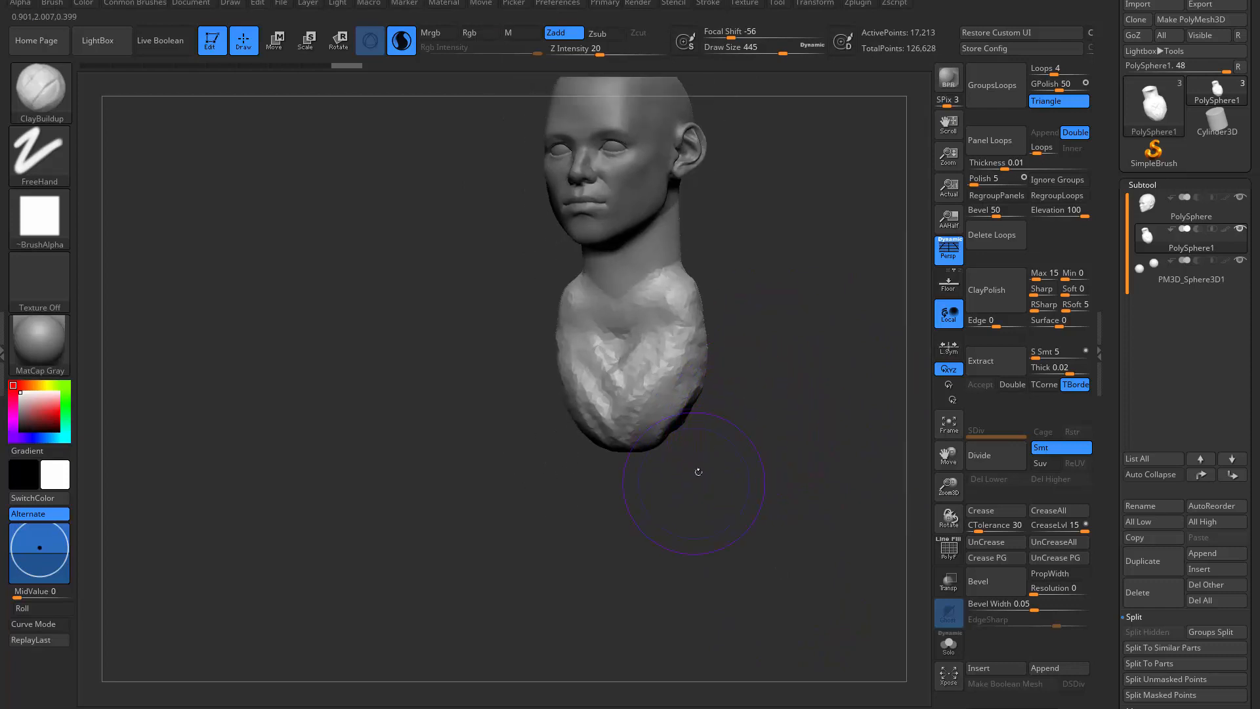
{"action": "left_click_drag", "start_coordinate": [695, 467], "coordinate": [634, 568]}
{"action": "mouse_move", "coordinate": [631, 519]}
{"action": "left_mouse_down"}
{"action": "mouse_move", "coordinate": [593, 452]}
{"action": "mouse_move", "coordinate": [571, 354]}
{"action": "mouse_move", "coordinate": [600, 373]}
{"action": "left_mouse_up"}
{"action": "key", "text": "ctrl+z"}
{"action": "key", "text": "ctrl+z"}
{"action": "key", "text": "ctrl+z"}
{"action": "key", "text": "ctrl+z"}
{"action": "key", "text": "ctrl+z"}
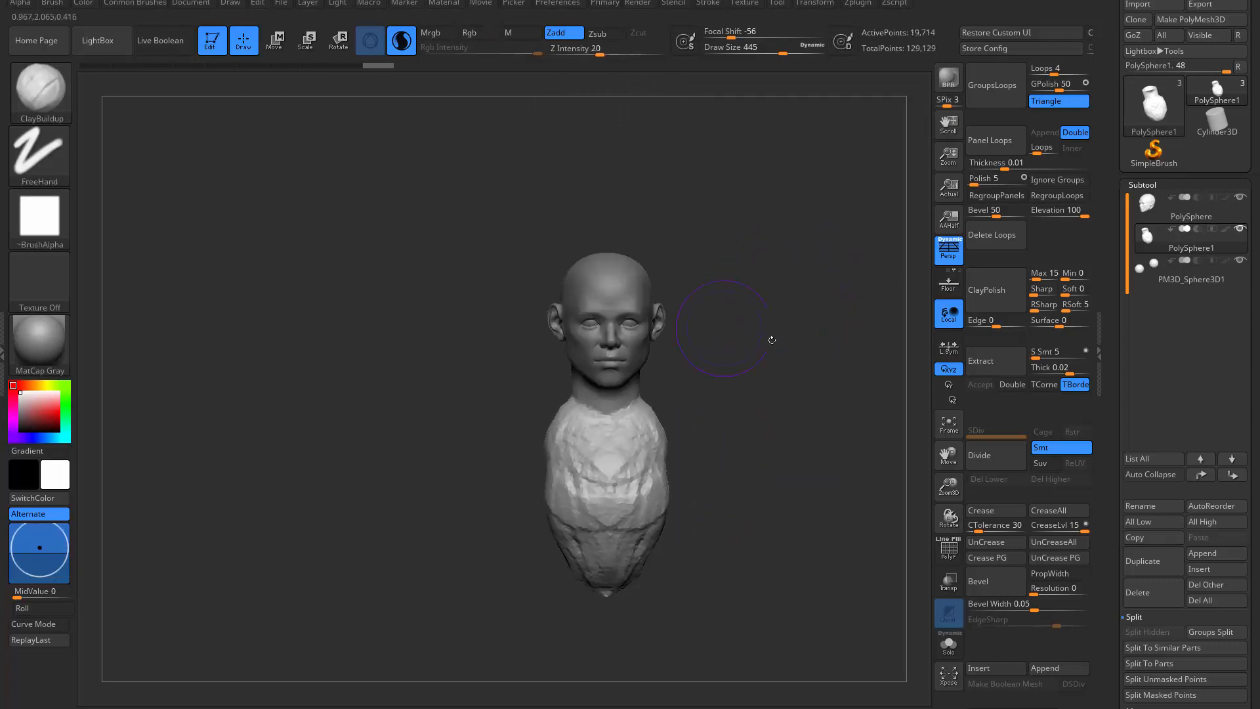
Step: Broaden the torso's shoulders and sides with the Move brush at draw size 1000 and clear the stray model copies from the canvas
{"action": "mouse_move", "coordinate": [506, 240]}
{"action": "left_mouse_down", "text": "alt"}
{"action": "mouse_move", "coordinate": [425, 254]}
{"action": "mouse_move", "coordinate": [445, 384]}
{"action": "mouse_move", "coordinate": [448, 584]}
{"action": "left_mouse_up", "text": "alt"}
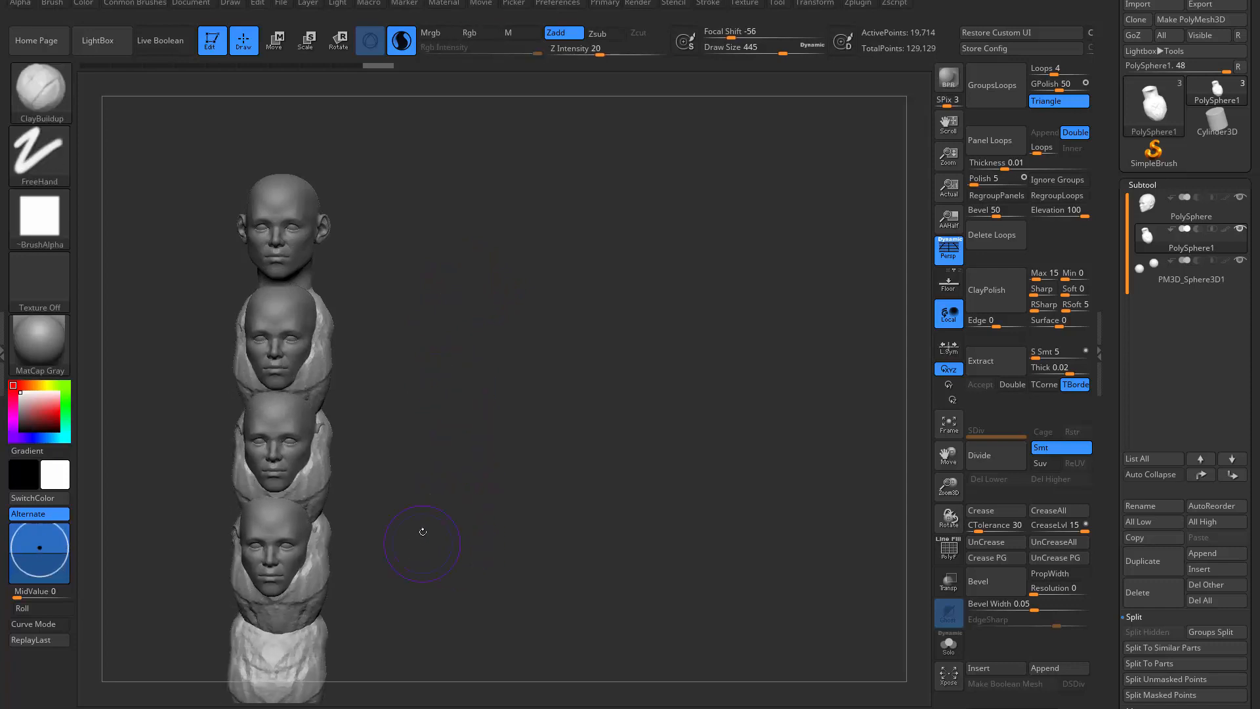
{"action": "mouse_move", "coordinate": [422, 529]}
{"action": "left_mouse_down"}
{"action": "mouse_move", "coordinate": [634, 356]}
{"action": "mouse_move", "coordinate": [663, 430]}
{"action": "mouse_move", "coordinate": [695, 309]}
{"action": "mouse_move", "coordinate": [560, 506]}
{"action": "mouse_move", "coordinate": [496, 566]}
{"action": "mouse_move", "coordinate": [596, 189]}
{"action": "mouse_move", "coordinate": [564, 236]}
{"action": "mouse_move", "coordinate": [564, 206]}
{"action": "mouse_move", "coordinate": [544, 226]}
{"action": "mouse_move", "coordinate": [547, 202]}
{"action": "left_mouse_up"}
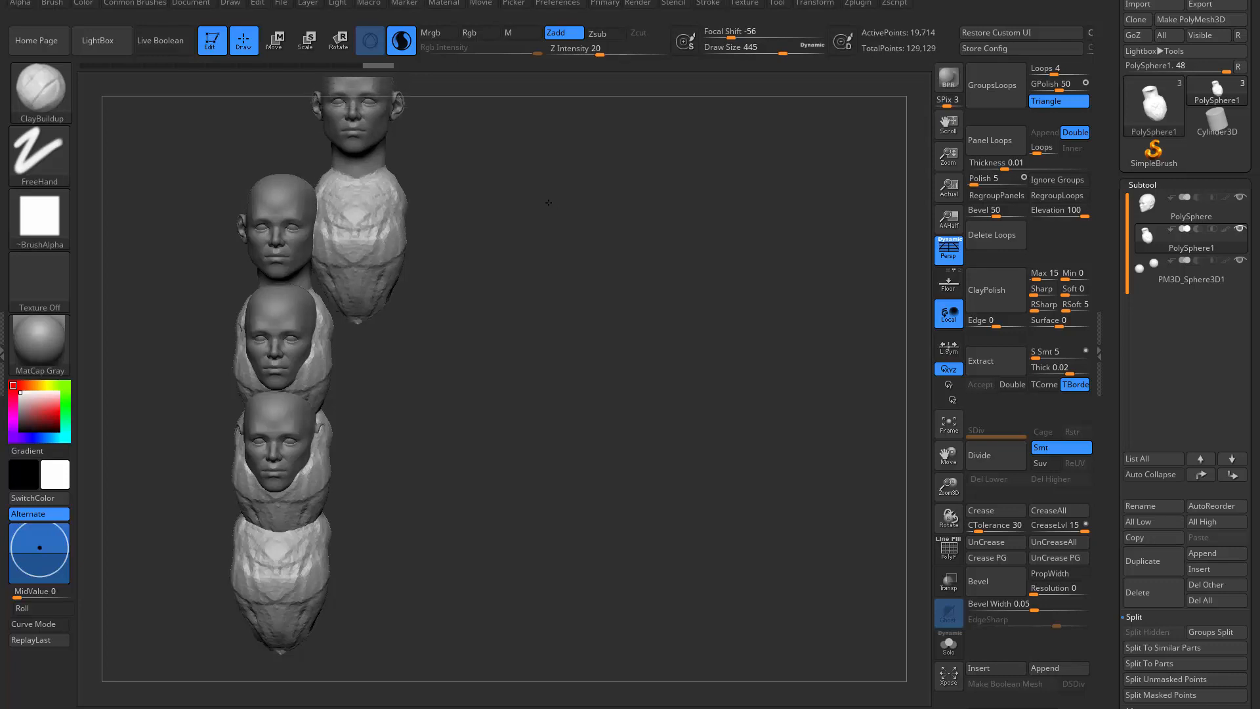
{"action": "key", "text": "s"}
{"action": "key", "text": "s"}
{"action": "mouse_move", "coordinate": [348, 287]}
{"action": "left_mouse_down"}
{"action": "mouse_move", "coordinate": [399, 287]}
{"action": "mouse_move", "coordinate": [373, 351]}
{"action": "mouse_move", "coordinate": [389, 319]}
{"action": "left_mouse_up"}
{"action": "key", "text": "b"}
{"action": "key", "text": "m"}
{"action": "key", "text": "v"}
{"action": "left_click_drag", "start_coordinate": [382, 272], "coordinate": [404, 263]}
{"action": "left_click_drag", "start_coordinate": [393, 297], "coordinate": [411, 303]}
{"action": "left_click_drag", "start_coordinate": [399, 321], "coordinate": [407, 321]}
{"action": "left_click_drag", "start_coordinate": [400, 253], "coordinate": [420, 225]}
{"action": "mouse_move", "coordinate": [705, 281]}
{"action": "left_mouse_down"}
{"action": "mouse_move", "coordinate": [655, 289]}
{"action": "mouse_move", "coordinate": [709, 304]}
{"action": "left_mouse_up"}
{"action": "key", "text": "ctrl+n"}
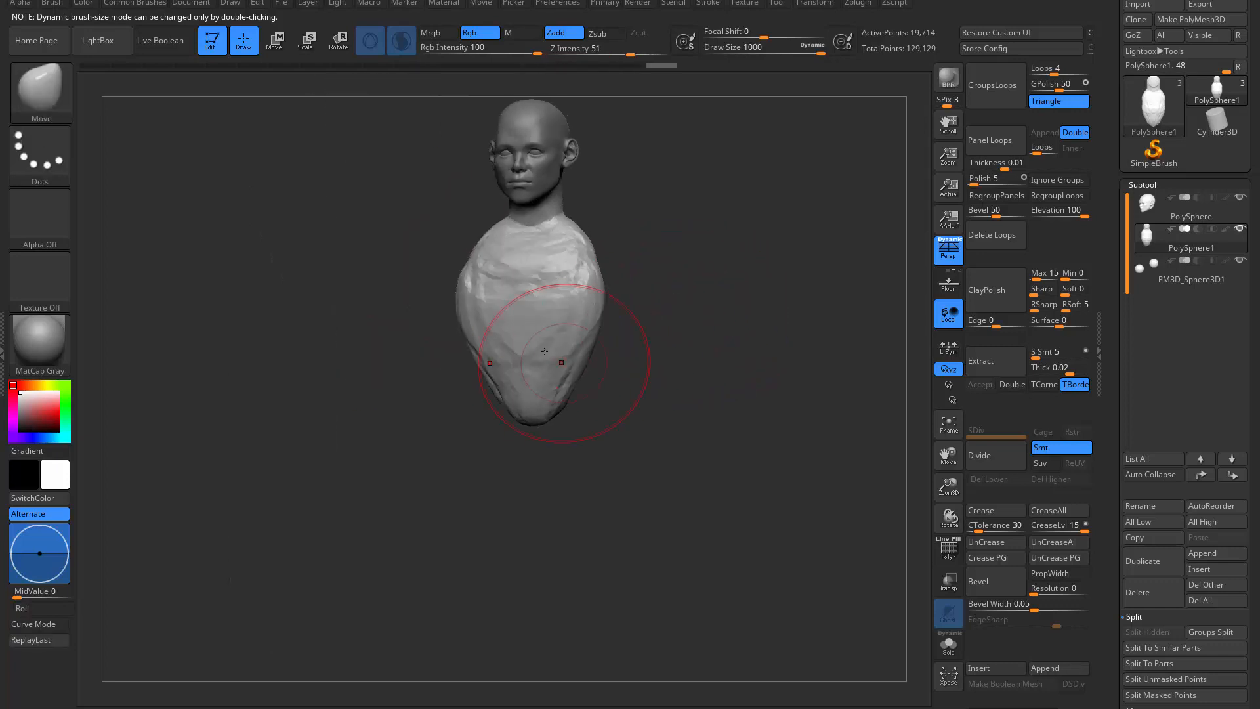
Step: Build up the front of the torso with ClayBuildup at draw size 657, then smooth the chest
{"action": "key", "text": "s"}
{"action": "left_click_drag", "start_coordinate": [534, 307], "coordinate": [517, 308]}
{"action": "mouse_move", "coordinate": [662, 244]}
{"action": "left_mouse_down"}
{"action": "mouse_move", "coordinate": [690, 248]}
{"action": "mouse_move", "coordinate": [652, 309]}
{"action": "left_mouse_up"}
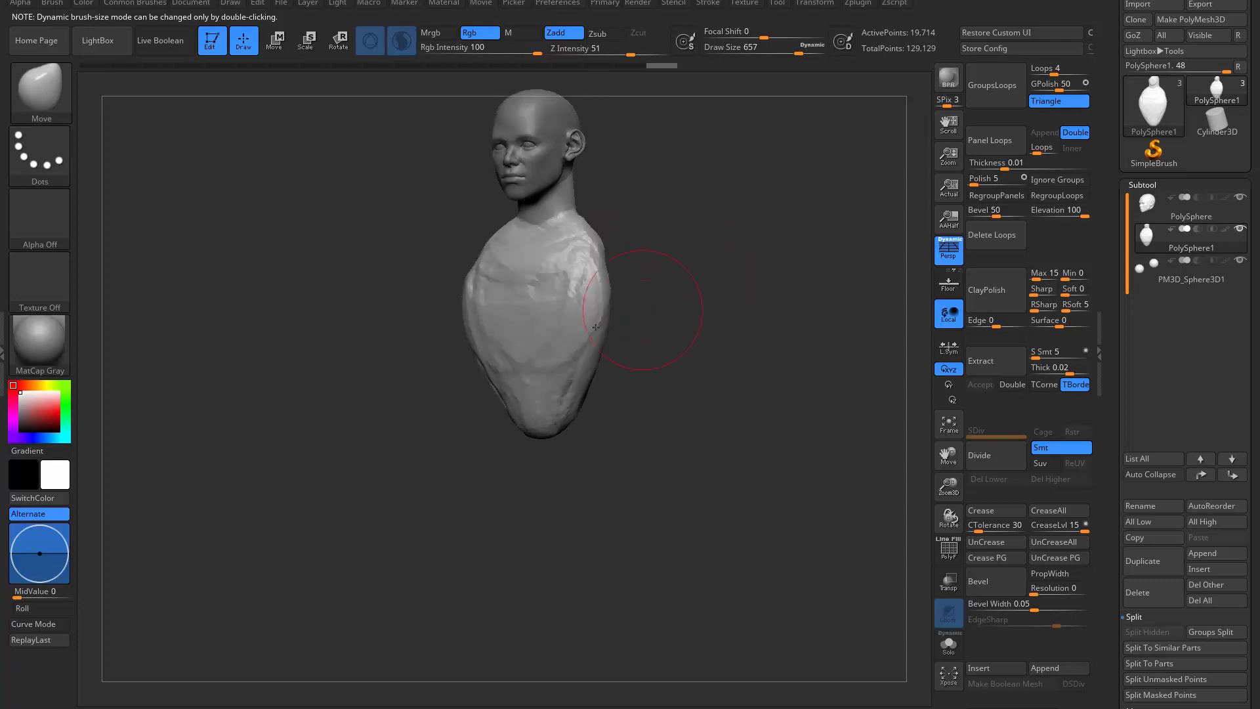
{"action": "key", "text": "b"}
{"action": "key", "text": "c"}
{"action": "key", "text": "b"}
{"action": "mouse_move", "coordinate": [502, 289]}
{"action": "left_mouse_down"}
{"action": "mouse_move", "coordinate": [524, 373]}
{"action": "mouse_move", "coordinate": [563, 260]}
{"action": "left_mouse_up"}
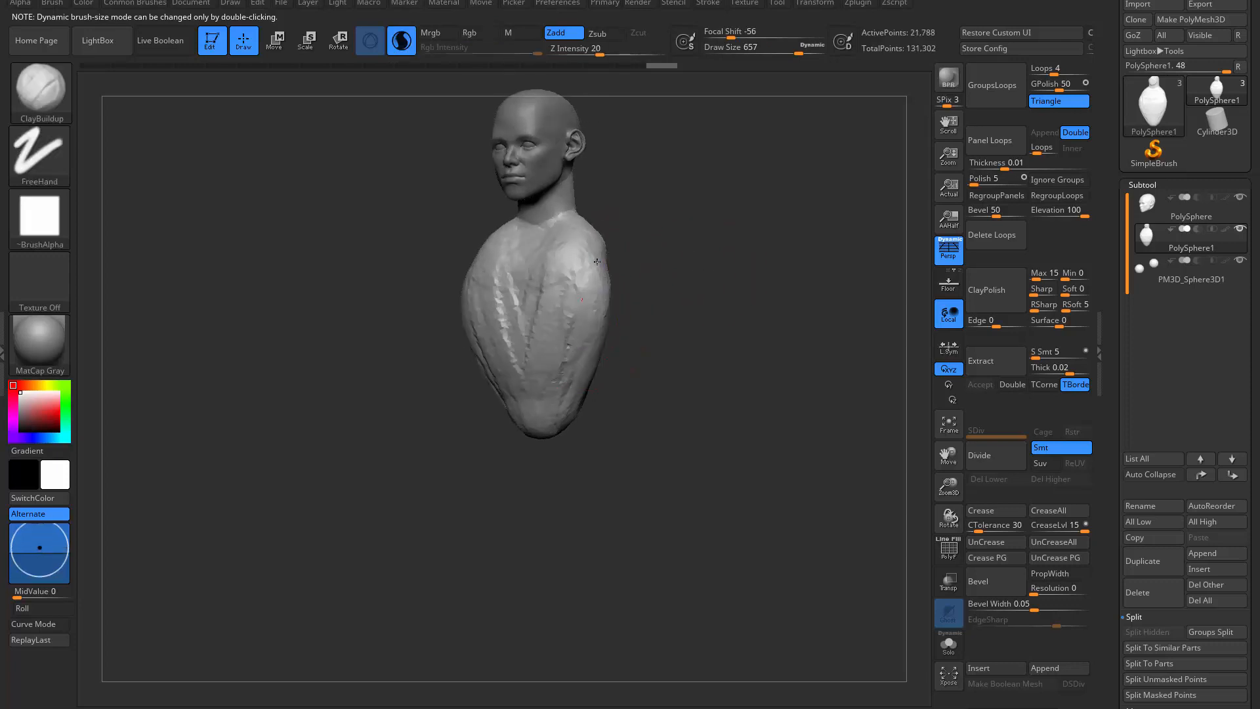
{"action": "mouse_move", "coordinate": [538, 322]}
{"action": "left_mouse_down"}
{"action": "mouse_move", "coordinate": [568, 313]}
{"action": "mouse_move", "coordinate": [555, 346]}
{"action": "left_mouse_up"}
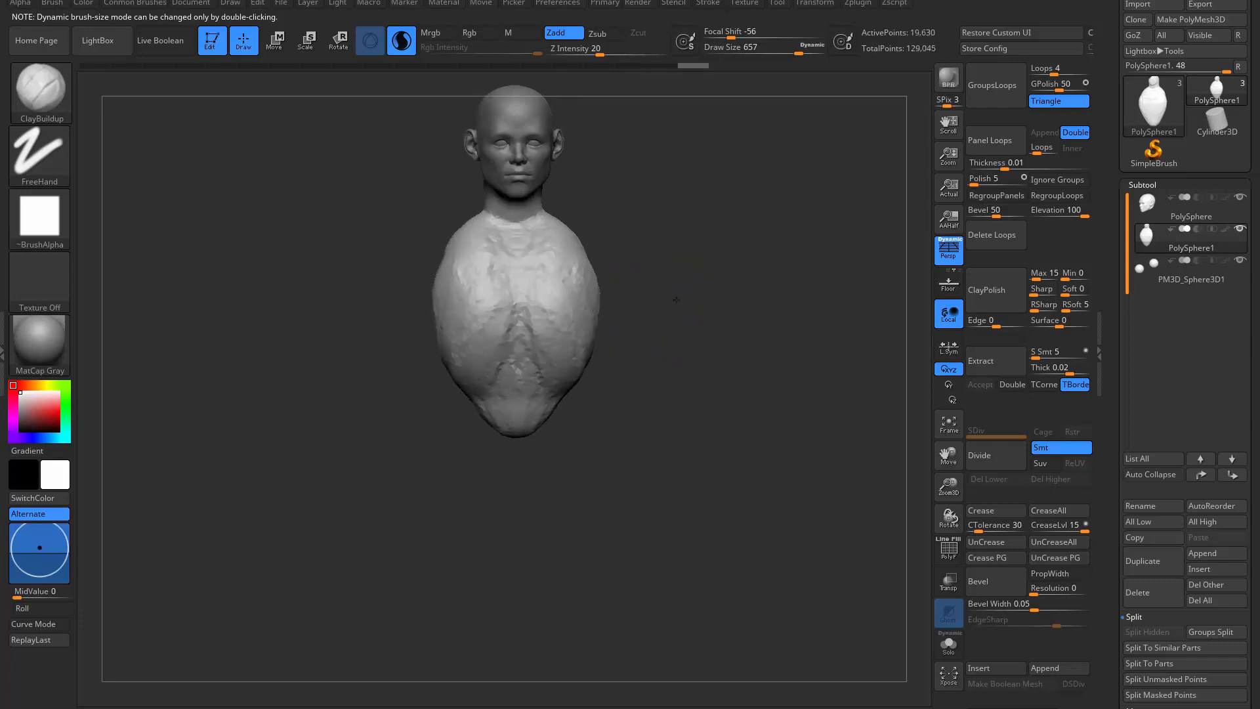
{"action": "key", "text": "shift"}
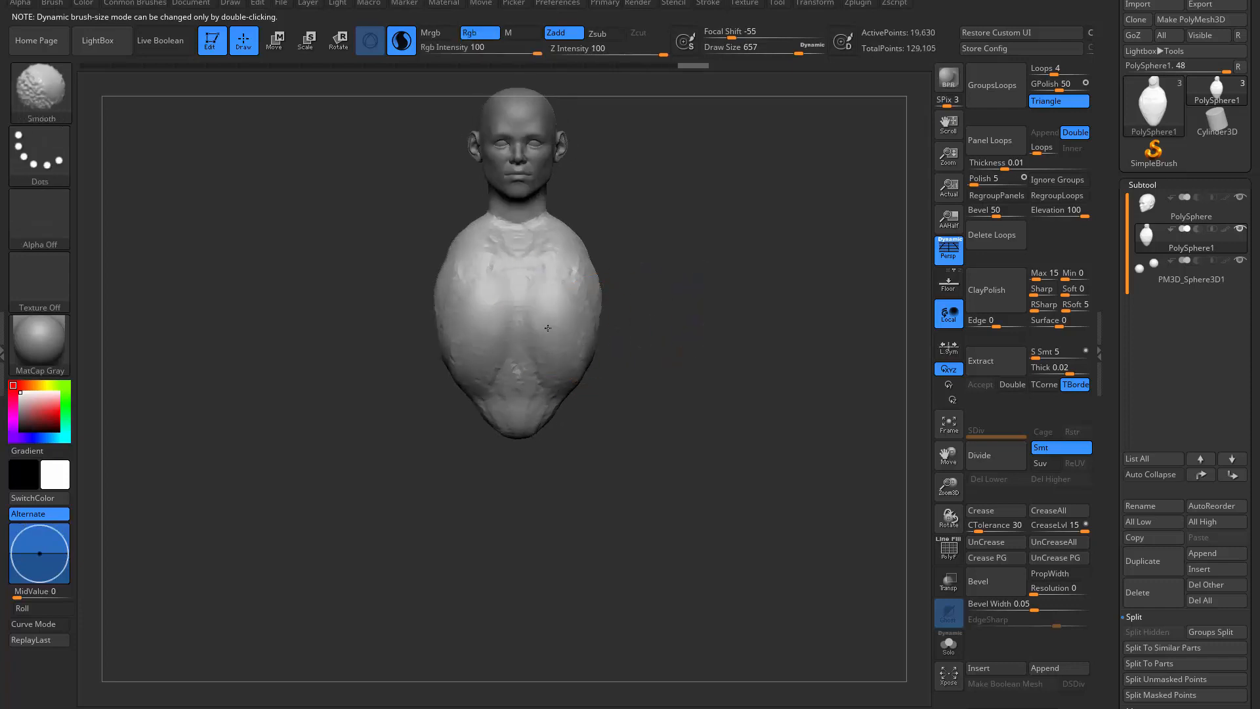
{"action": "left_click_drag", "start_coordinate": [568, 272], "coordinate": [572, 354], "text": "shift"}
Step: Add volume to the torso's back, sides and lower tip with ClayBuildup at draw size 753
{"action": "left_click_drag", "start_coordinate": [656, 358], "coordinate": [548, 358]}
{"action": "left_click_drag", "start_coordinate": [529, 296], "coordinate": [525, 354]}
{"action": "left_click_drag", "start_coordinate": [689, 352], "coordinate": [623, 352]}
{"action": "key", "text": "s"}
{"action": "mouse_move", "coordinate": [683, 300]}
{"action": "left_mouse_down"}
{"action": "mouse_move", "coordinate": [630, 305]}
{"action": "mouse_move", "coordinate": [694, 302]}
{"action": "mouse_move", "coordinate": [656, 277]}
{"action": "left_mouse_up"}
{"action": "key", "text": "s"}
{"action": "left_click_drag", "start_coordinate": [656, 275], "coordinate": [643, 273]}
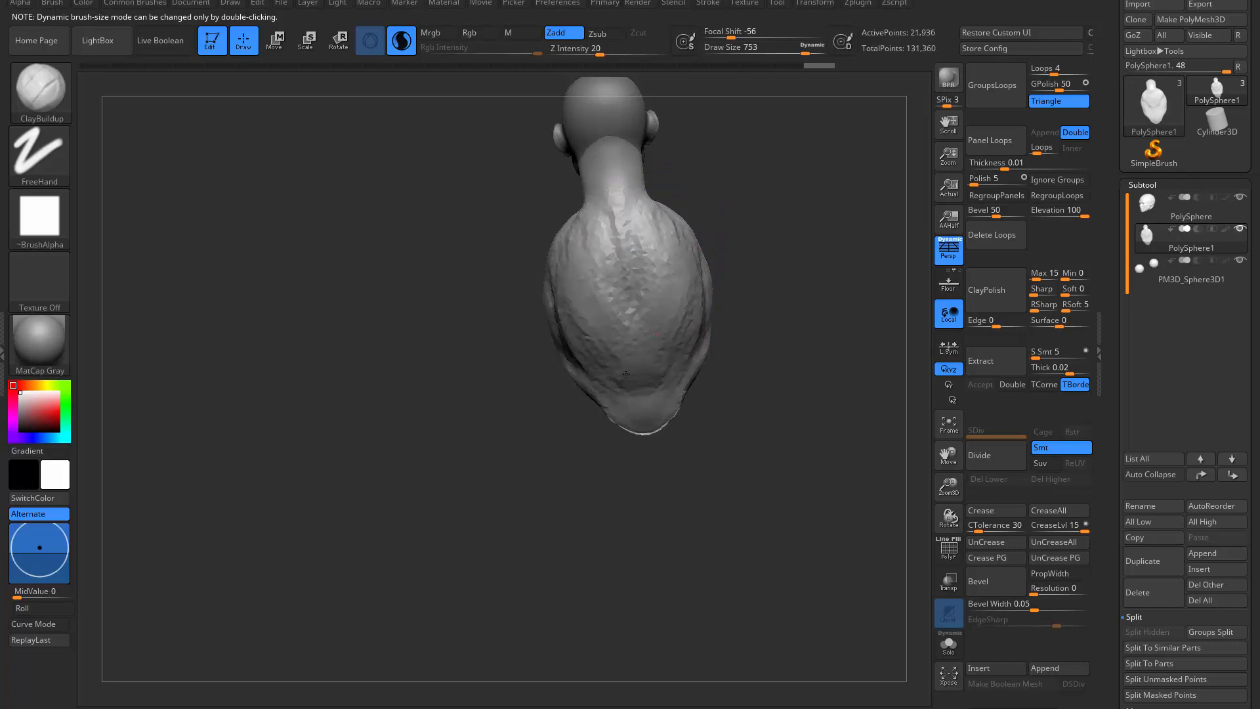
{"action": "mouse_move", "coordinate": [658, 372]}
{"action": "left_mouse_down"}
{"action": "mouse_move", "coordinate": [701, 308]}
{"action": "mouse_move", "coordinate": [686, 252]}
{"action": "left_mouse_up"}
{"action": "left_click_drag", "start_coordinate": [726, 314], "coordinate": [731, 340], "text": "shift"}
{"action": "left_click_drag", "start_coordinate": [612, 295], "coordinate": [611, 342]}
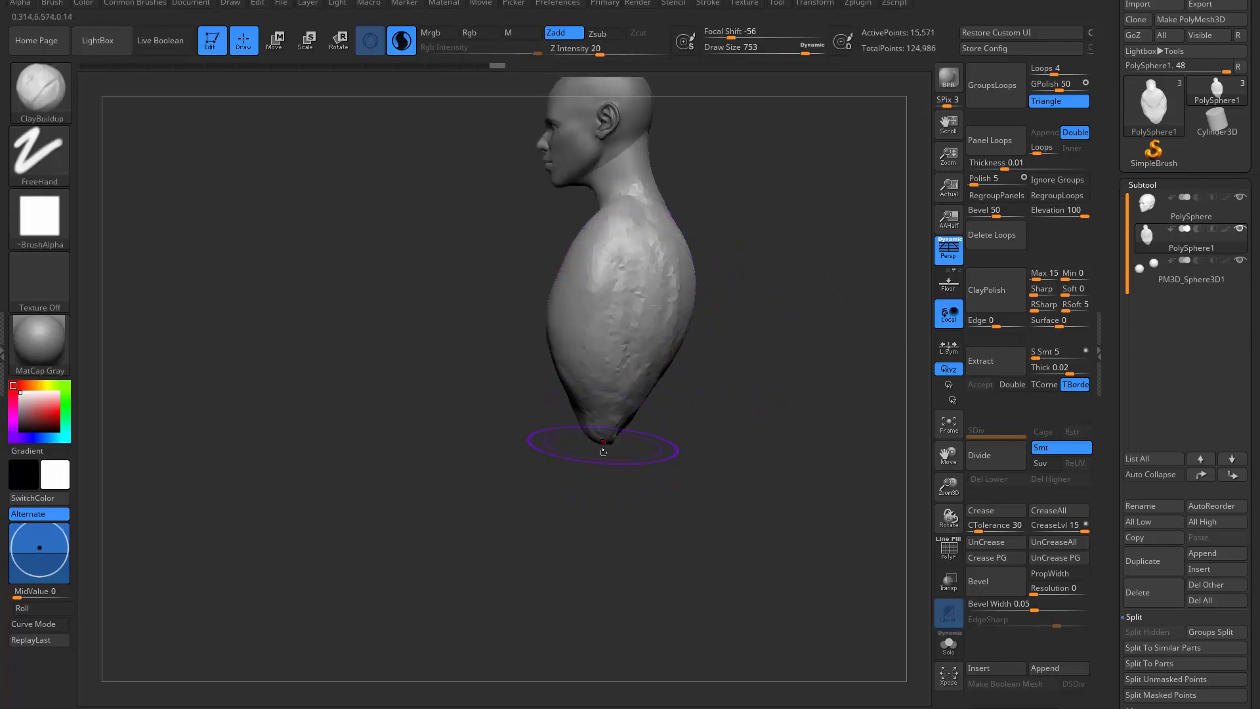
{"action": "left_click_drag", "start_coordinate": [603, 452], "coordinate": [627, 420]}
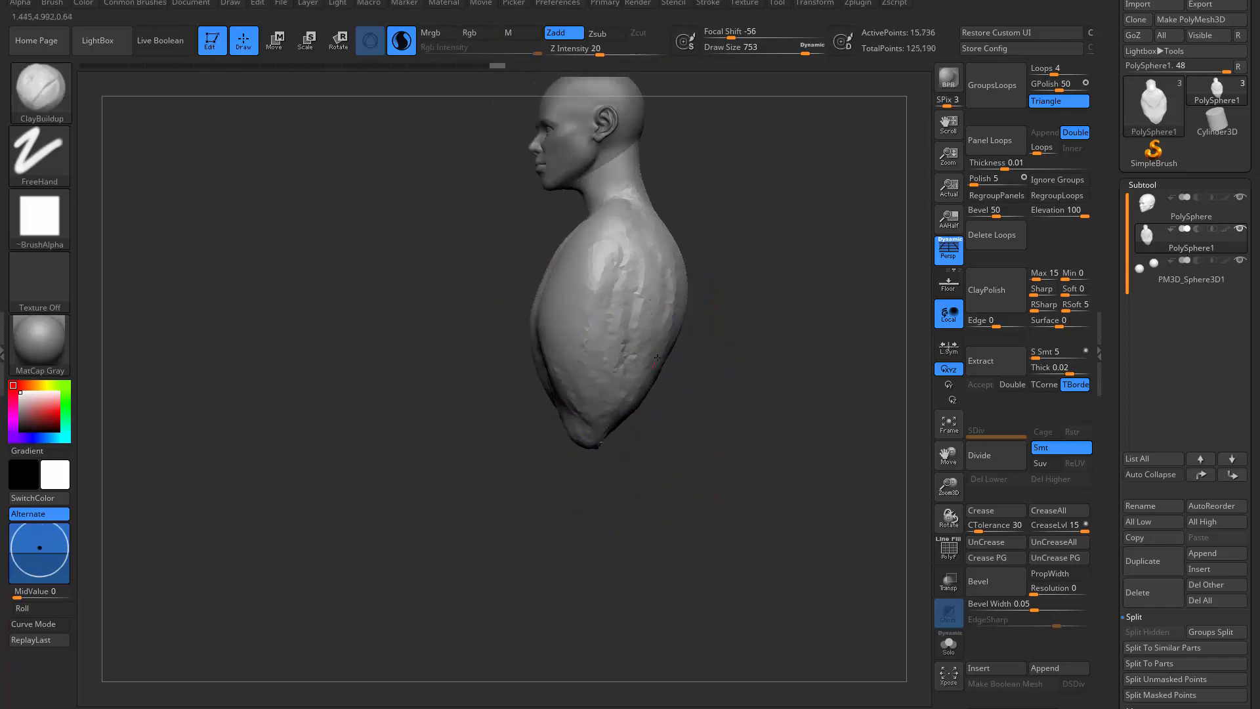
Step: Smooth the torso's profile and round off its lower end, with the Move brush active
{"action": "left_click_drag", "start_coordinate": [729, 294], "coordinate": [713, 287], "text": "shift"}
{"action": "key", "text": "b"}
{"action": "key", "text": "m"}
{"action": "key", "text": "v"}
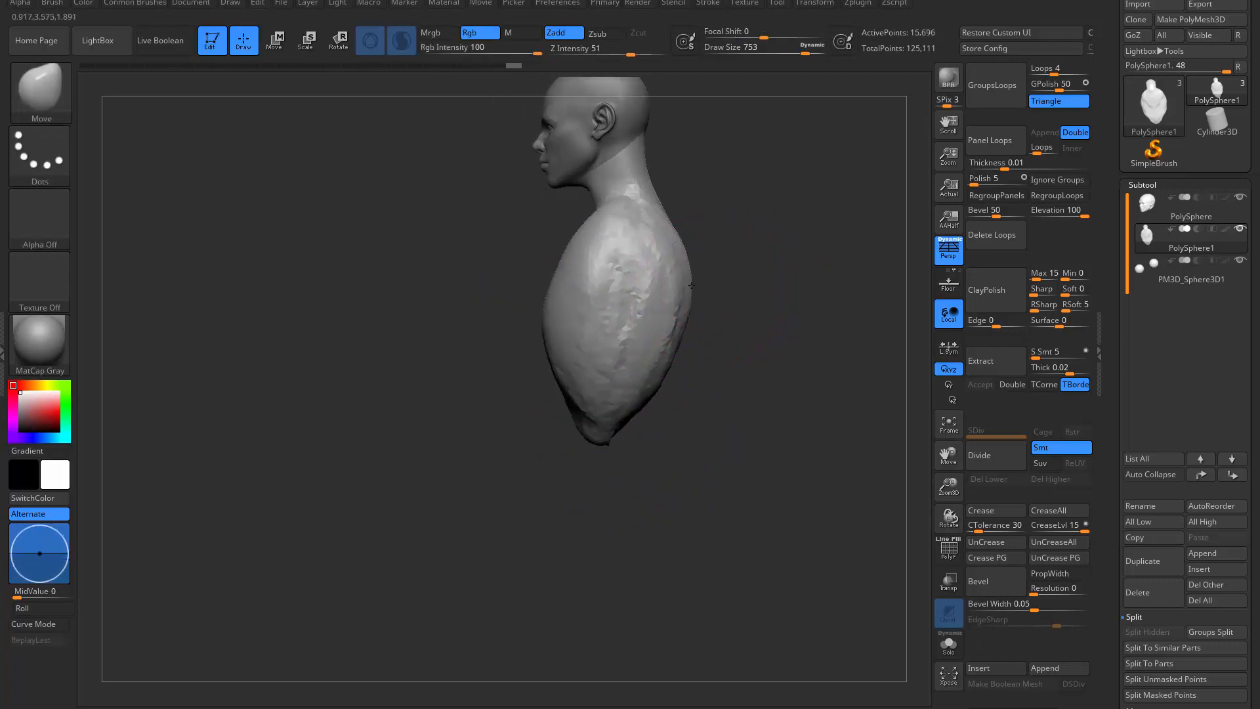
{"action": "mouse_move", "coordinate": [647, 309]}
{"action": "left_mouse_down", "text": "shift"}
{"action": "mouse_move", "coordinate": [597, 378]}
{"action": "mouse_move", "coordinate": [618, 388]}
{"action": "left_mouse_up", "text": "shift"}
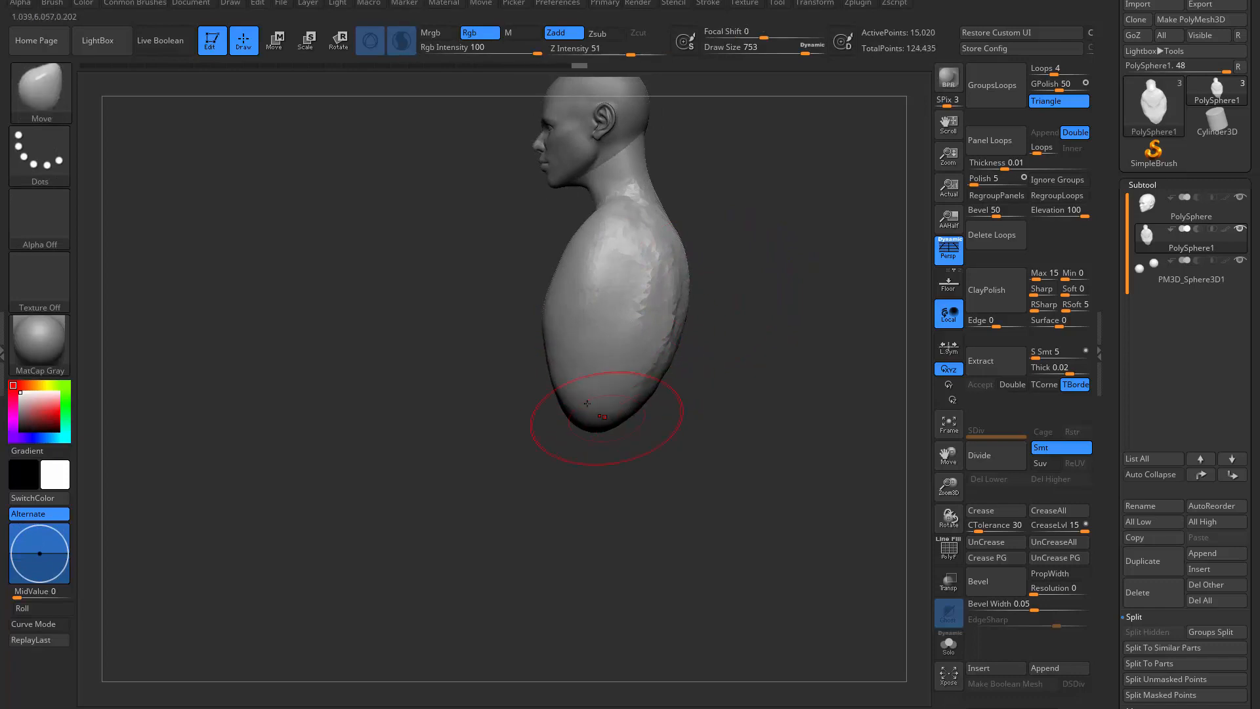
{"action": "mouse_move", "coordinate": [546, 453]}
{"action": "left_mouse_down", "text": "shift"}
{"action": "mouse_move", "coordinate": [647, 379]}
{"action": "mouse_move", "coordinate": [584, 347]}
{"action": "mouse_move", "coordinate": [599, 307]}
{"action": "left_mouse_up", "text": "shift"}
{"action": "mouse_move", "coordinate": [645, 319]}
{"action": "left_mouse_down", "text": "alt"}
{"action": "mouse_move", "coordinate": [708, 371]}
{"action": "mouse_move", "coordinate": [687, 357]}
{"action": "left_mouse_up", "text": "alt"}
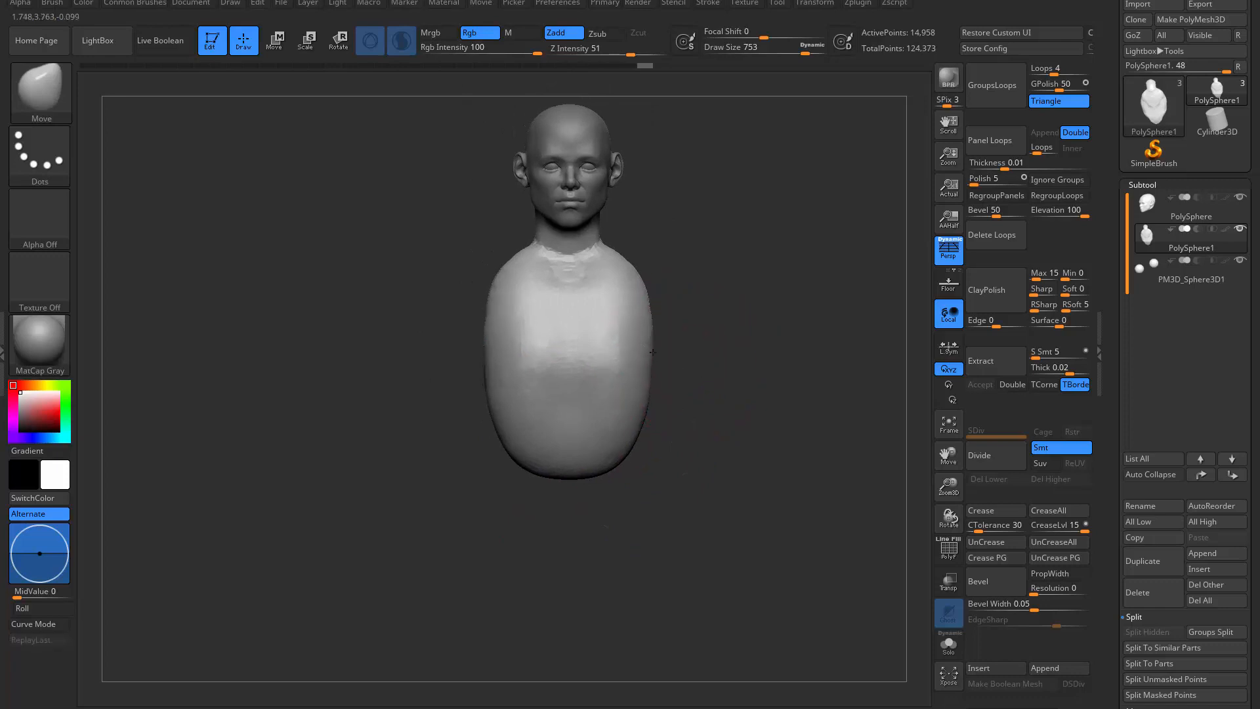
Step: Smooth the front and flank of the torso and undo the last change
{"action": "left_click_drag", "start_coordinate": [698, 415], "coordinate": [659, 407]}
{"action": "left_click_drag", "start_coordinate": [596, 321], "coordinate": [597, 367], "text": "shift"}
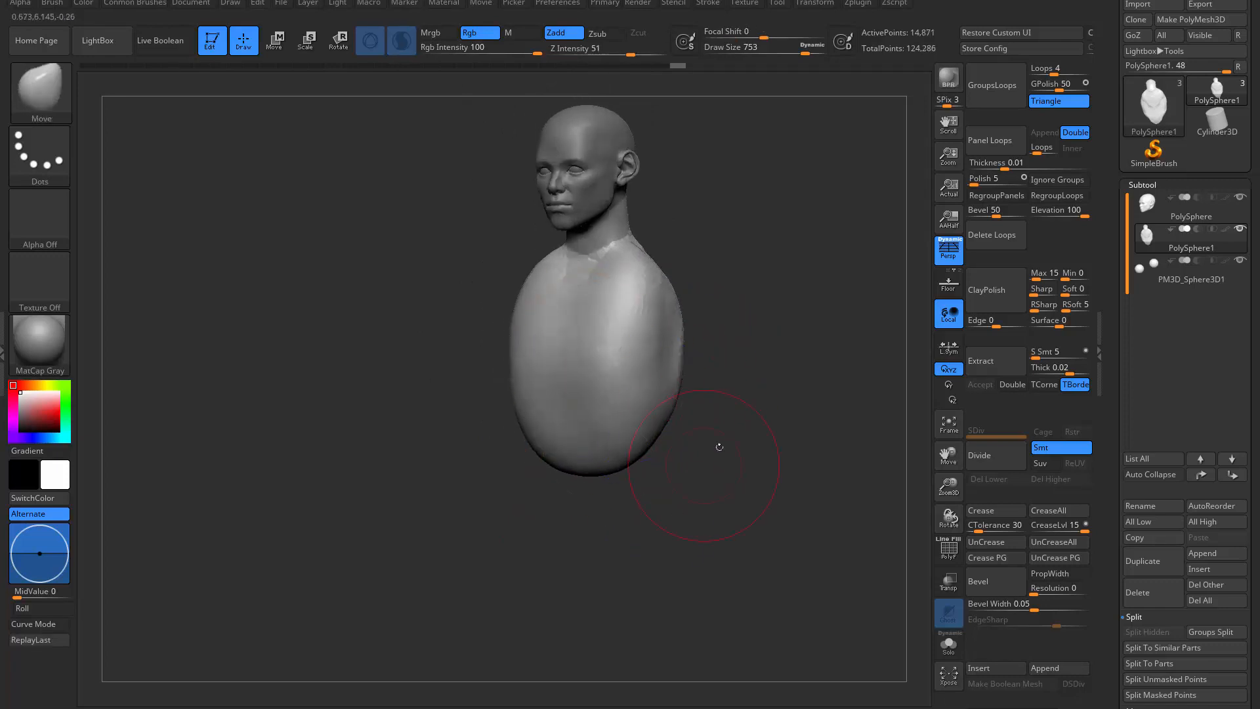
{"action": "left_click_drag", "start_coordinate": [717, 444], "coordinate": [748, 439], "text": "shift"}
{"action": "left_click_drag", "start_coordinate": [607, 354], "coordinate": [611, 314], "text": "shift"}
{"action": "mouse_move", "coordinate": [692, 309]}
{"action": "left_mouse_down"}
{"action": "mouse_move", "coordinate": [672, 279]}
{"action": "mouse_move", "coordinate": [718, 291]}
{"action": "mouse_move", "coordinate": [749, 352]}
{"action": "left_mouse_up"}
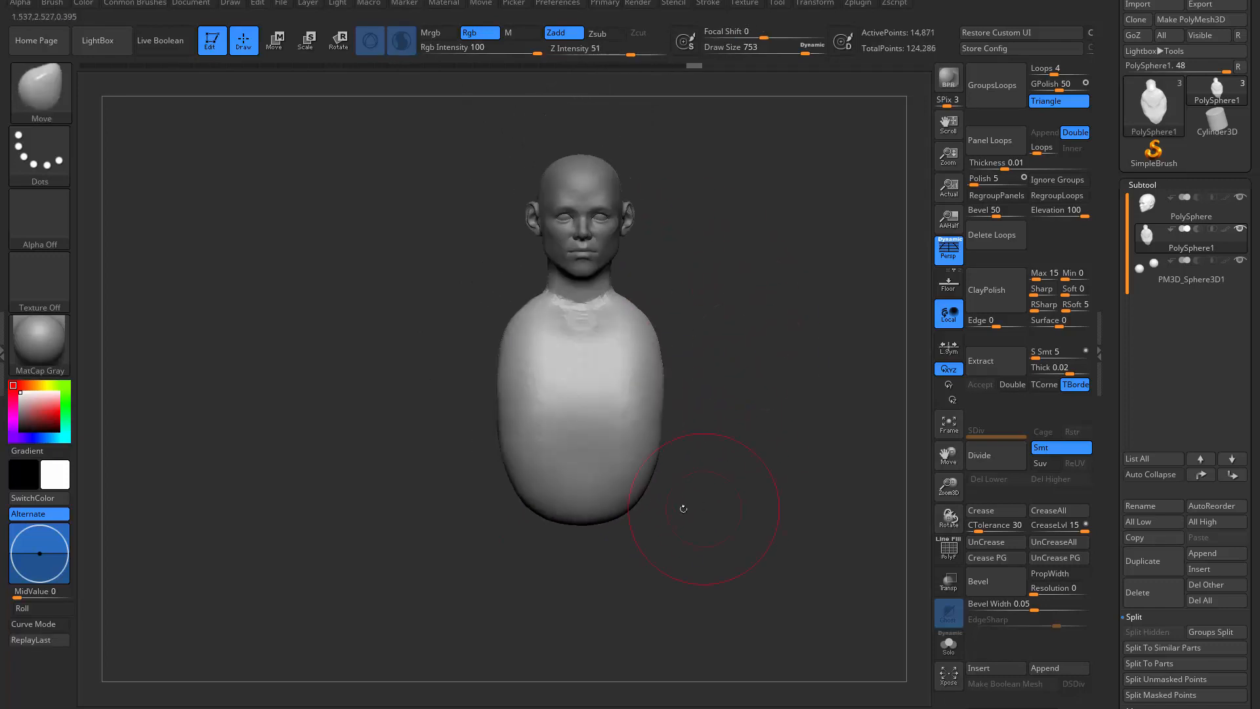
{"action": "left_click_drag", "start_coordinate": [704, 519], "coordinate": [672, 531]}
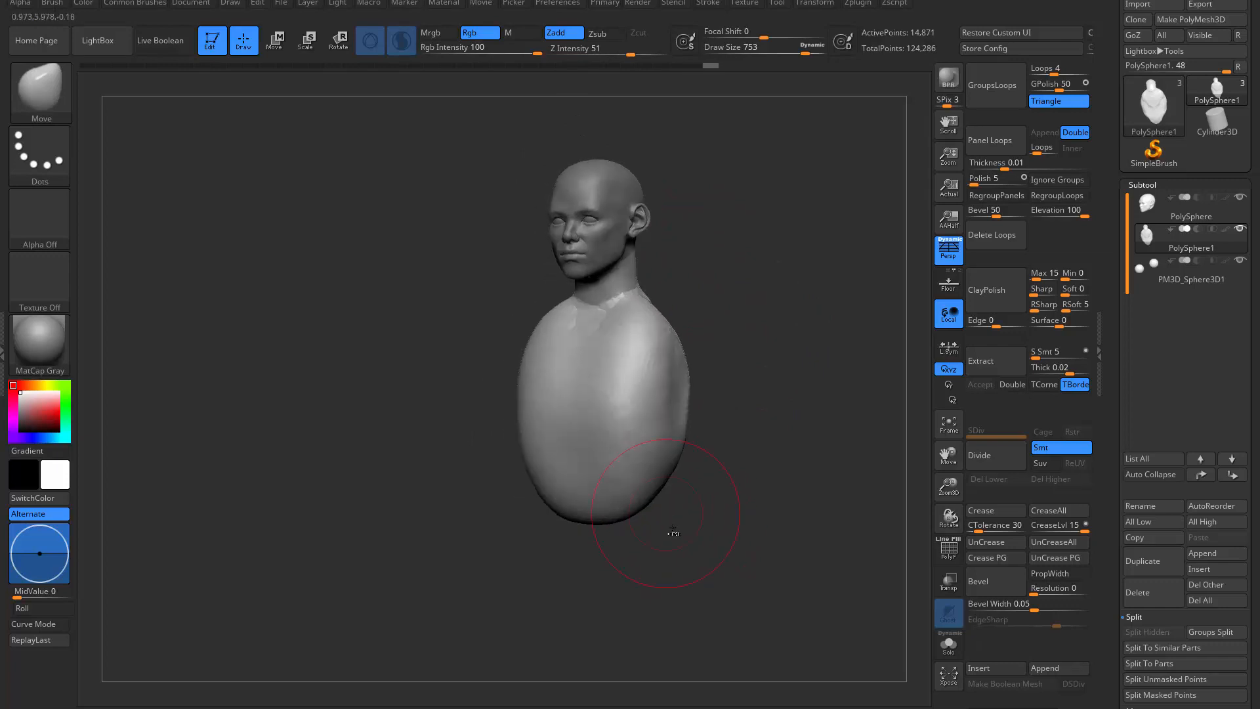
{"action": "key", "text": "ctrl+z"}
Step: Smooth the base of the neck and reshape the shoulders and chest with the Move brush at varying draw sizes
{"action": "left_click_drag", "start_coordinate": [730, 464], "coordinate": [680, 413], "text": "shift"}
{"action": "mouse_move", "coordinate": [584, 318]}
{"action": "left_mouse_down", "text": "shift"}
{"action": "mouse_move", "coordinate": [591, 339]}
{"action": "mouse_move", "coordinate": [595, 322]}
{"action": "left_mouse_up", "text": "shift"}
{"action": "mouse_move", "coordinate": [702, 279]}
{"action": "left_mouse_down"}
{"action": "mouse_move", "coordinate": [683, 269]}
{"action": "mouse_move", "coordinate": [690, 328]}
{"action": "mouse_move", "coordinate": [686, 302]}
{"action": "mouse_move", "coordinate": [796, 299]}
{"action": "left_mouse_up"}
{"action": "key", "text": "s"}
{"action": "mouse_move", "coordinate": [623, 341]}
{"action": "left_mouse_down"}
{"action": "mouse_move", "coordinate": [598, 341]}
{"action": "mouse_move", "coordinate": [649, 316]}
{"action": "mouse_move", "coordinate": [717, 309]}
{"action": "mouse_move", "coordinate": [720, 357]}
{"action": "left_mouse_up"}
{"action": "key", "text": "s"}
{"action": "mouse_move", "coordinate": [597, 368]}
{"action": "left_mouse_down"}
{"action": "mouse_move", "coordinate": [586, 369]}
{"action": "mouse_move", "coordinate": [627, 316]}
{"action": "left_mouse_up"}
{"action": "left_click_drag", "start_coordinate": [702, 288], "coordinate": [712, 302]}
{"action": "key", "text": "s"}
{"action": "left_click_drag", "start_coordinate": [600, 369], "coordinate": [617, 368]}
Step: Build up the upper chest below the neck with ClayBuildup strokes at draw size 468
{"action": "mouse_move", "coordinate": [751, 307]}
{"action": "left_mouse_down"}
{"action": "mouse_move", "coordinate": [789, 368]}
{"action": "mouse_move", "coordinate": [753, 309]}
{"action": "left_mouse_up"}
{"action": "key", "text": "b"}
{"action": "key", "text": "c"}
{"action": "key", "text": "b"}
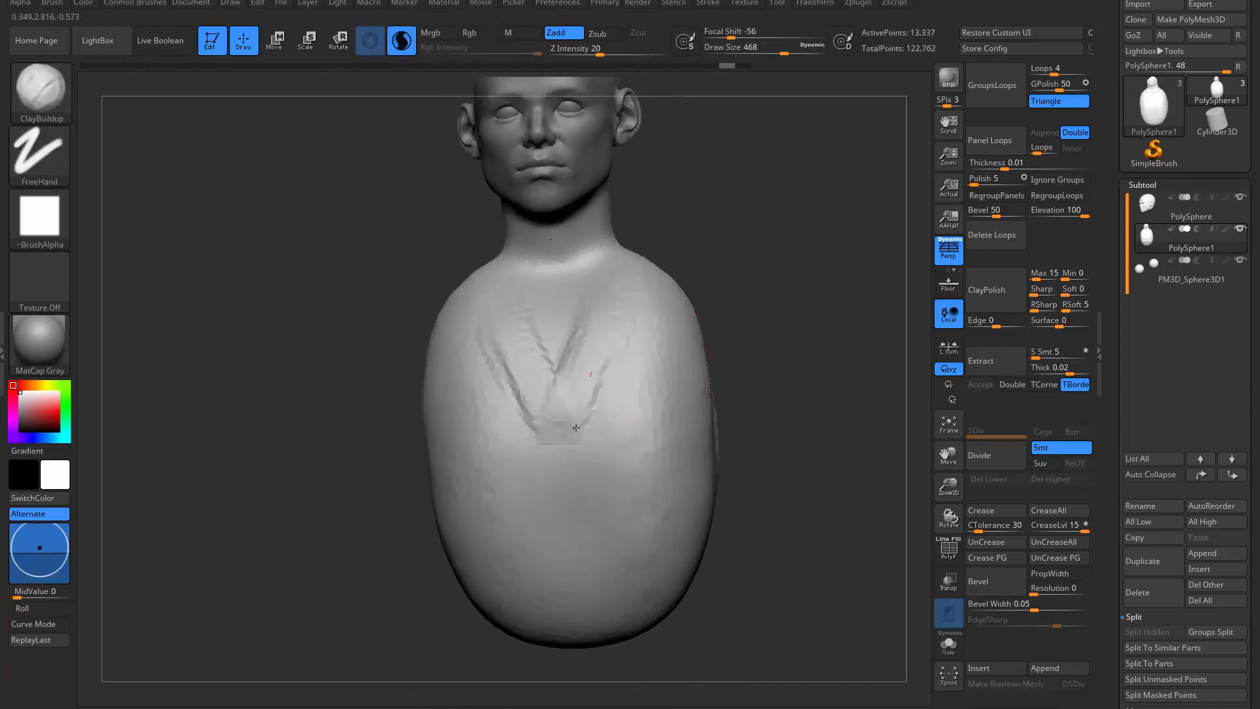
{"action": "mouse_move", "coordinate": [576, 428]}
{"action": "left_mouse_down"}
{"action": "mouse_move", "coordinate": [595, 416]}
{"action": "mouse_move", "coordinate": [635, 329]}
{"action": "left_mouse_up"}
{"action": "left_click_drag", "start_coordinate": [753, 281], "coordinate": [766, 297]}
Step: Sculpt both clavicles below the neck with ClayBuildup at draw size 268
{"action": "key", "text": "s"}
{"action": "left_click_drag", "start_coordinate": [598, 292], "coordinate": [586, 292]}
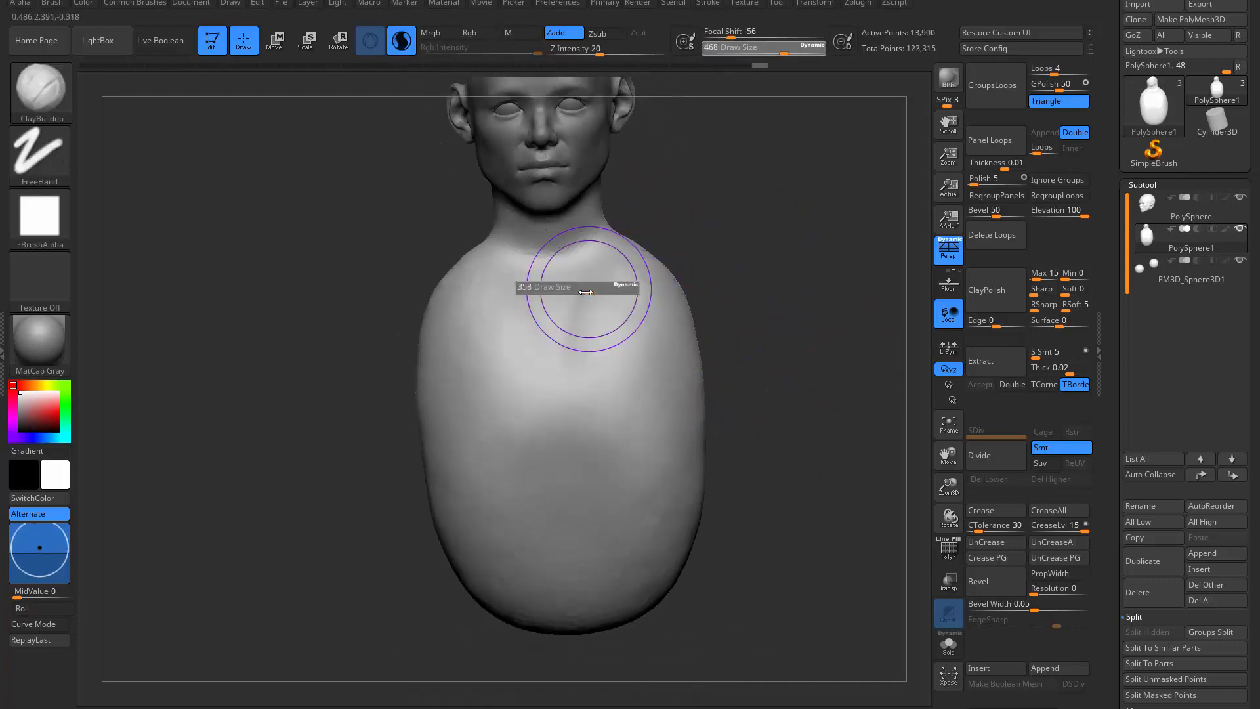
{"action": "left_click_drag", "start_coordinate": [658, 236], "coordinate": [578, 314]}
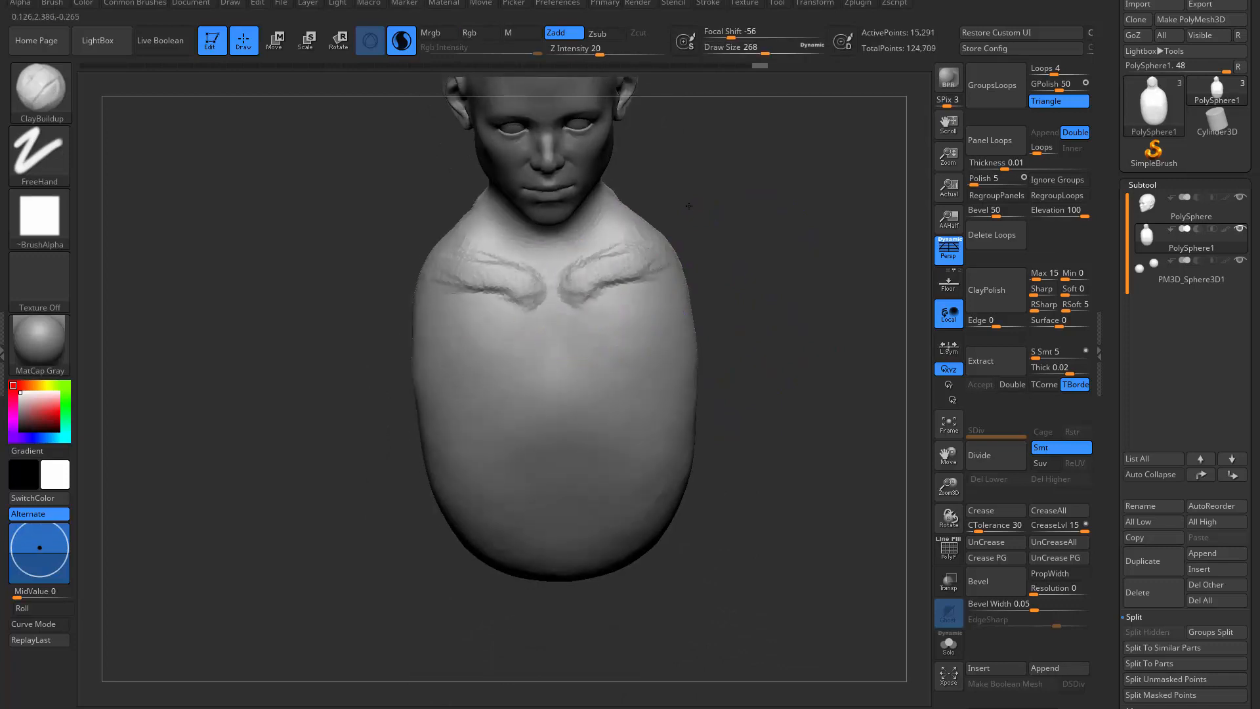
Step: Sculpt the neck muscles running down to the inner ends of the clavicles with ClayBuildup at draw size 217
{"action": "left_click_drag", "start_coordinate": [689, 205], "coordinate": [694, 188]}
{"action": "key", "text": "s"}
{"action": "mouse_move", "coordinate": [598, 248]}
{"action": "left_mouse_down"}
{"action": "mouse_move", "coordinate": [585, 248]}
{"action": "mouse_move", "coordinate": [597, 242]}
{"action": "left_mouse_up"}
{"action": "key", "text": "s"}
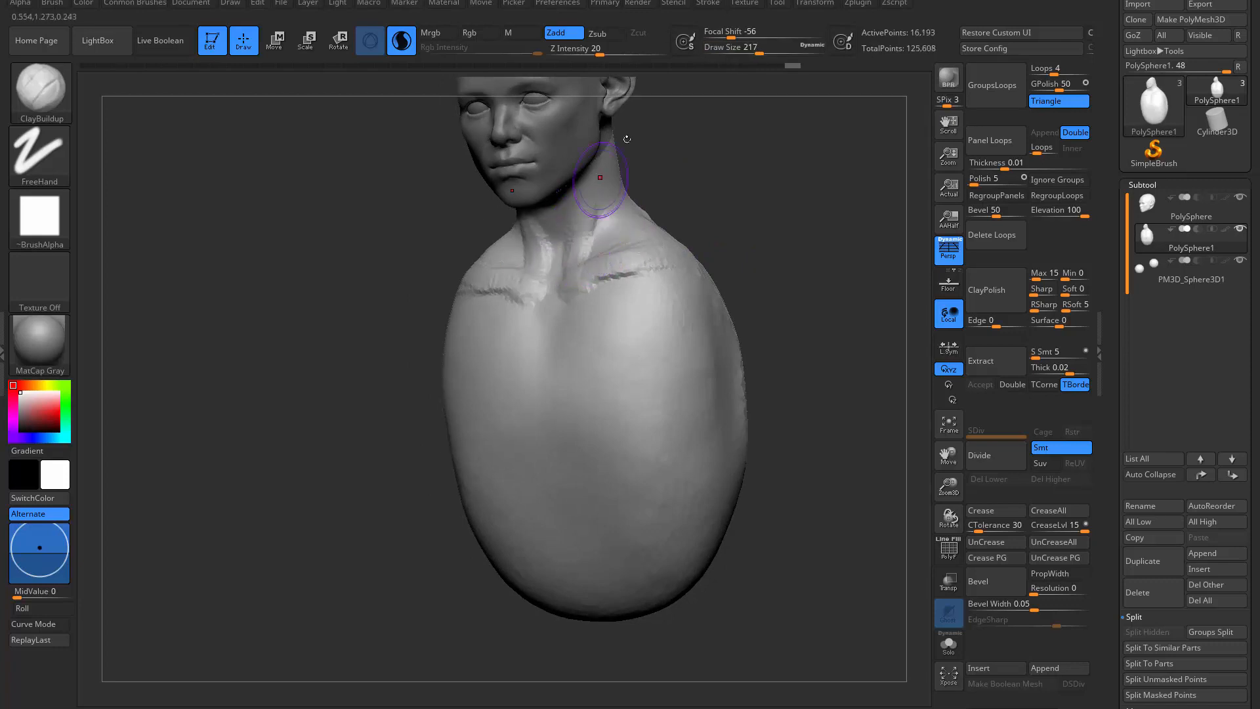
{"action": "left_click_drag", "start_coordinate": [626, 139], "coordinate": [594, 271]}
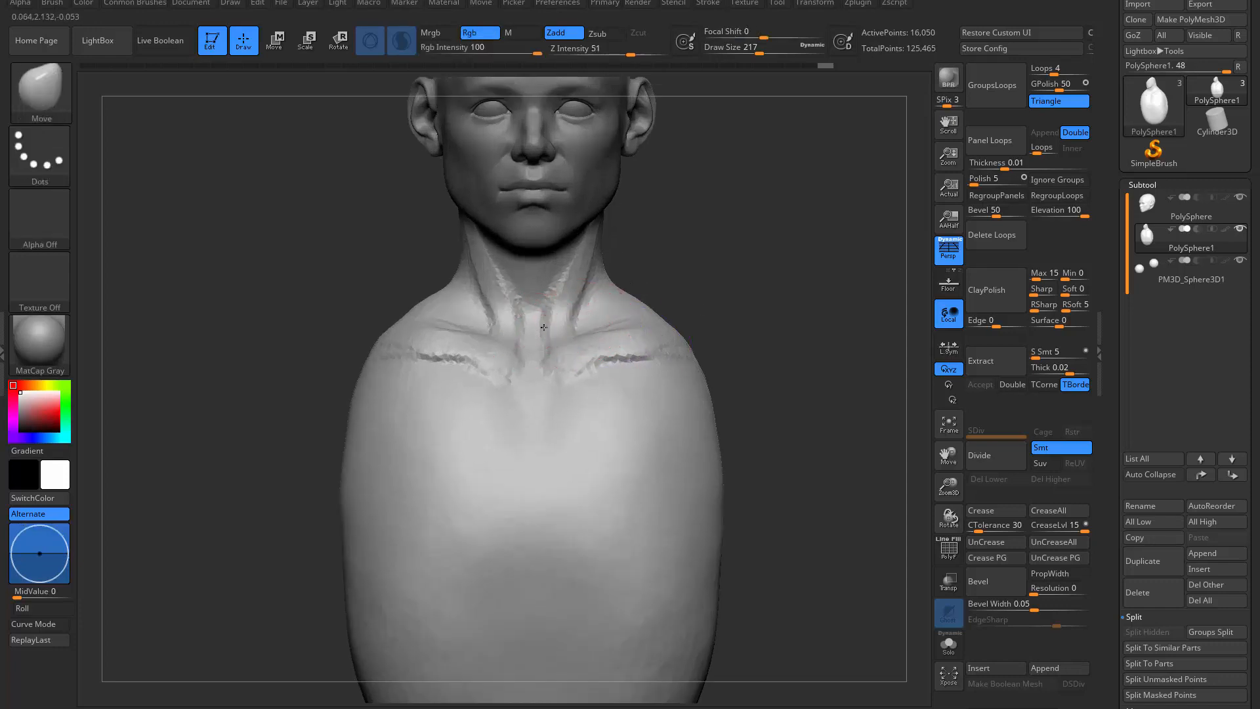
Step: Define the inner ends of the clavicles and the hollow between them with ClayBuildup at draw size 145
{"action": "left_click_drag", "start_coordinate": [579, 329], "coordinate": [559, 345]}
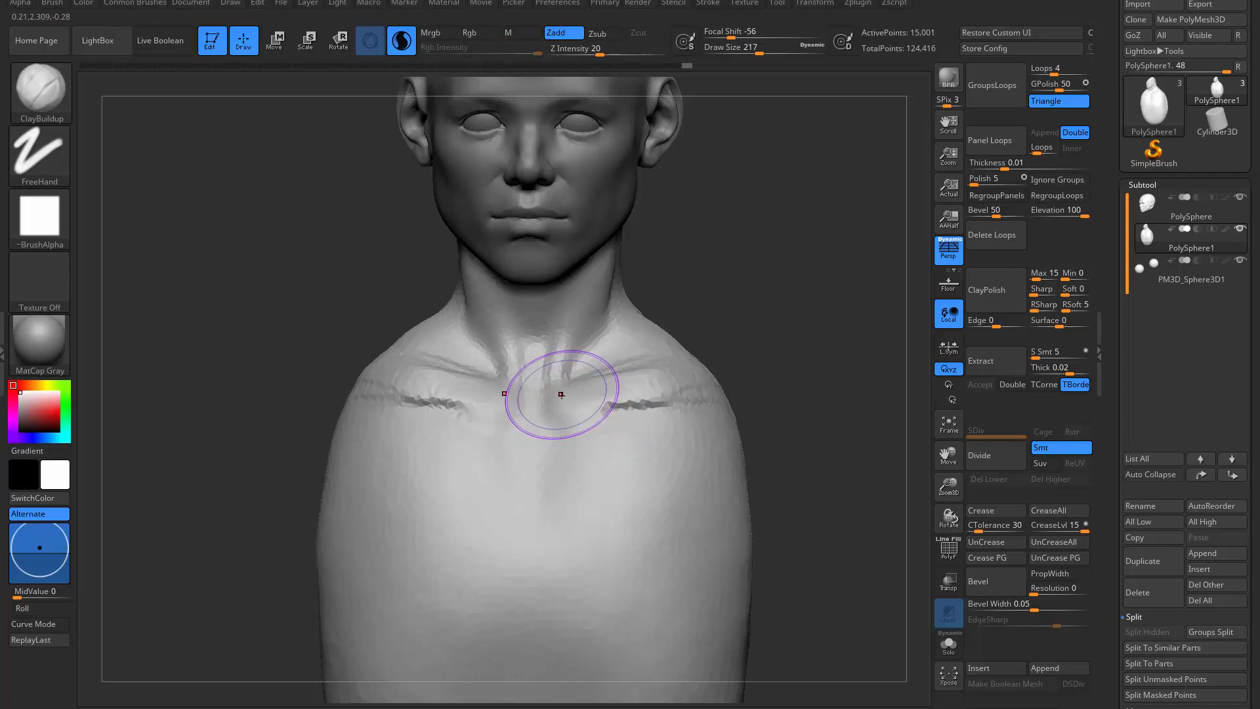
{"action": "key", "text": "s"}
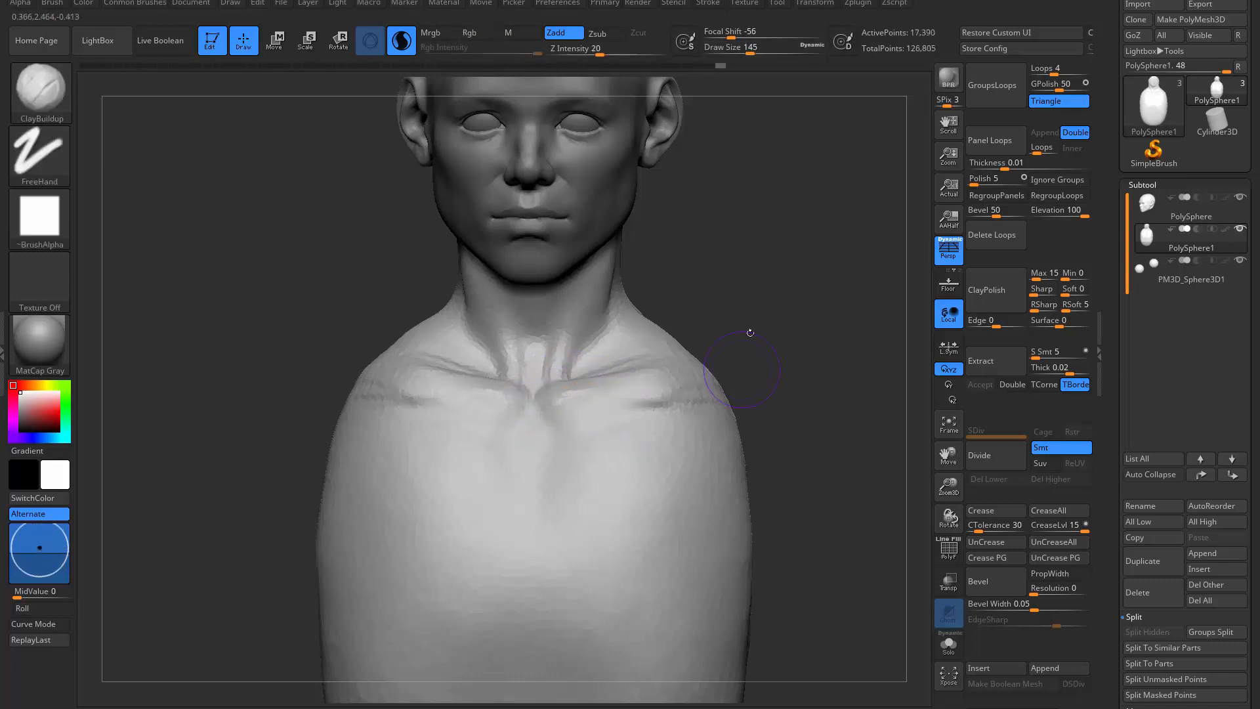
{"action": "left_click_drag", "start_coordinate": [748, 332], "coordinate": [657, 390]}
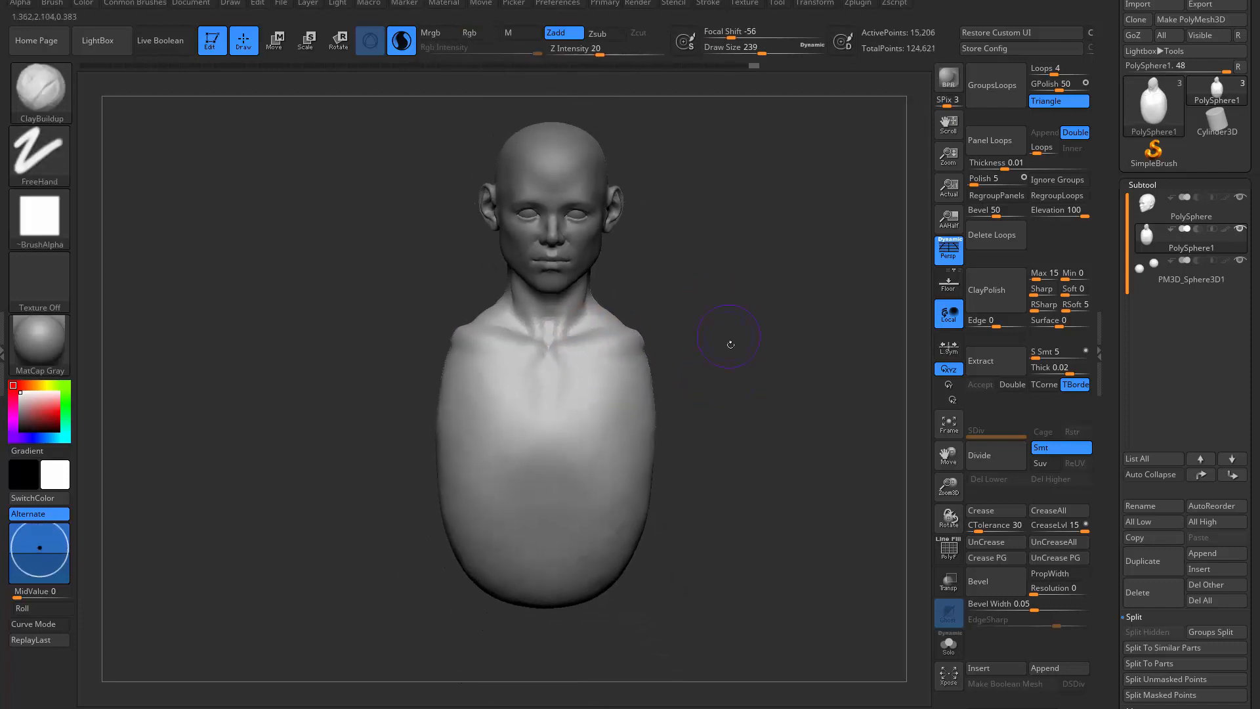
Step: Adjust the shoulders and upper torso with the Move brush, starting at draw size 338
{"action": "left_click_drag", "start_coordinate": [730, 344], "coordinate": [659, 377]}
{"action": "key", "text": "s"}
{"action": "mouse_move", "coordinate": [759, 447]}
{"action": "left_mouse_down", "text": "alt"}
{"action": "mouse_move", "coordinate": [769, 389]}
{"action": "mouse_move", "coordinate": [792, 383]}
{"action": "left_mouse_up", "text": "alt"}
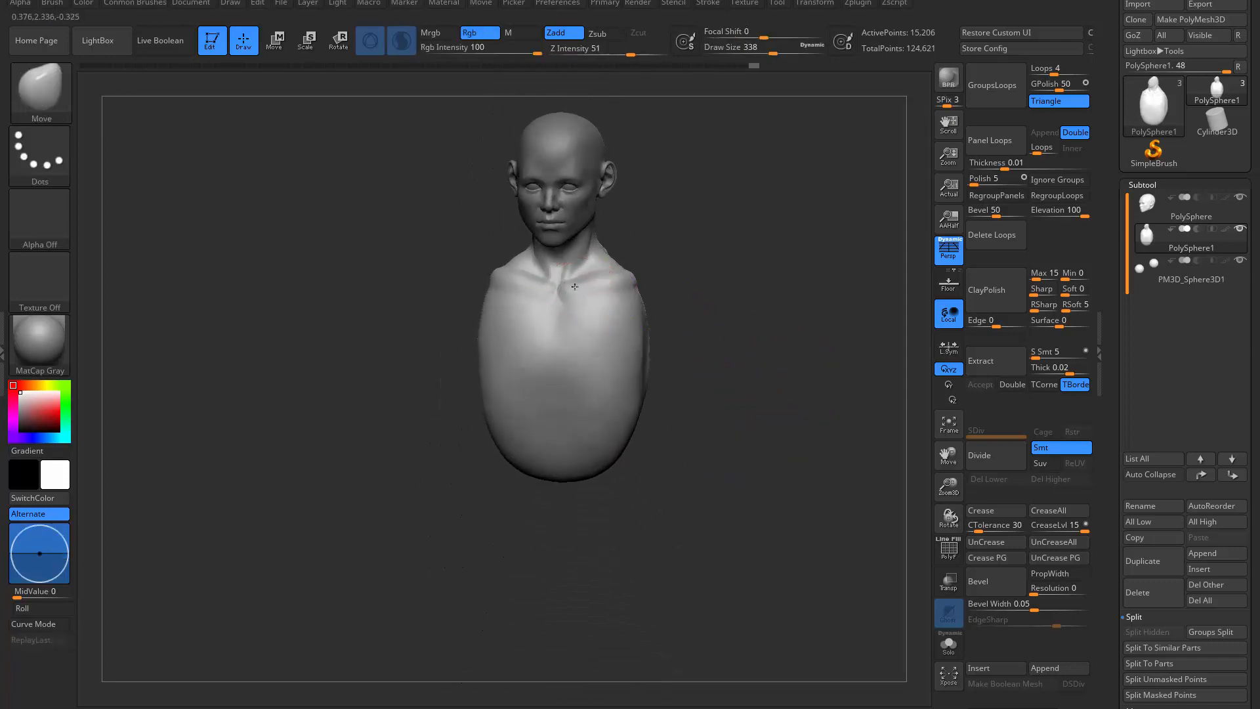
{"action": "left_click_drag", "start_coordinate": [575, 287], "coordinate": [575, 289]}
{"action": "mouse_move", "coordinate": [692, 286]}
{"action": "left_mouse_down"}
{"action": "mouse_move", "coordinate": [715, 286]}
{"action": "mouse_move", "coordinate": [714, 266]}
{"action": "left_mouse_up"}
{"action": "key", "text": "s"}
{"action": "left_click_drag", "start_coordinate": [589, 341], "coordinate": [599, 341]}
{"action": "mouse_move", "coordinate": [717, 323]}
{"action": "left_mouse_down", "text": "shift"}
{"action": "mouse_move", "coordinate": [656, 326]}
{"action": "mouse_move", "coordinate": [641, 360]}
{"action": "left_mouse_up", "text": "shift"}
{"action": "key", "text": "s"}
Step: Pull the lower end of the torso downward with the Move brush at draw size 714
{"action": "left_click_drag", "start_coordinate": [742, 374], "coordinate": [786, 394], "text": "shift"}
{"action": "left_click_drag", "start_coordinate": [737, 441], "coordinate": [745, 369], "text": "alt"}
{"action": "mouse_move", "coordinate": [676, 436]}
{"action": "left_mouse_down"}
{"action": "mouse_move", "coordinate": [664, 402]}
{"action": "mouse_move", "coordinate": [644, 394]}
{"action": "mouse_move", "coordinate": [634, 408]}
{"action": "mouse_move", "coordinate": [677, 416]}
{"action": "mouse_move", "coordinate": [713, 384]}
{"action": "mouse_move", "coordinate": [686, 419]}
{"action": "left_mouse_up"}
{"action": "key", "text": "s"}
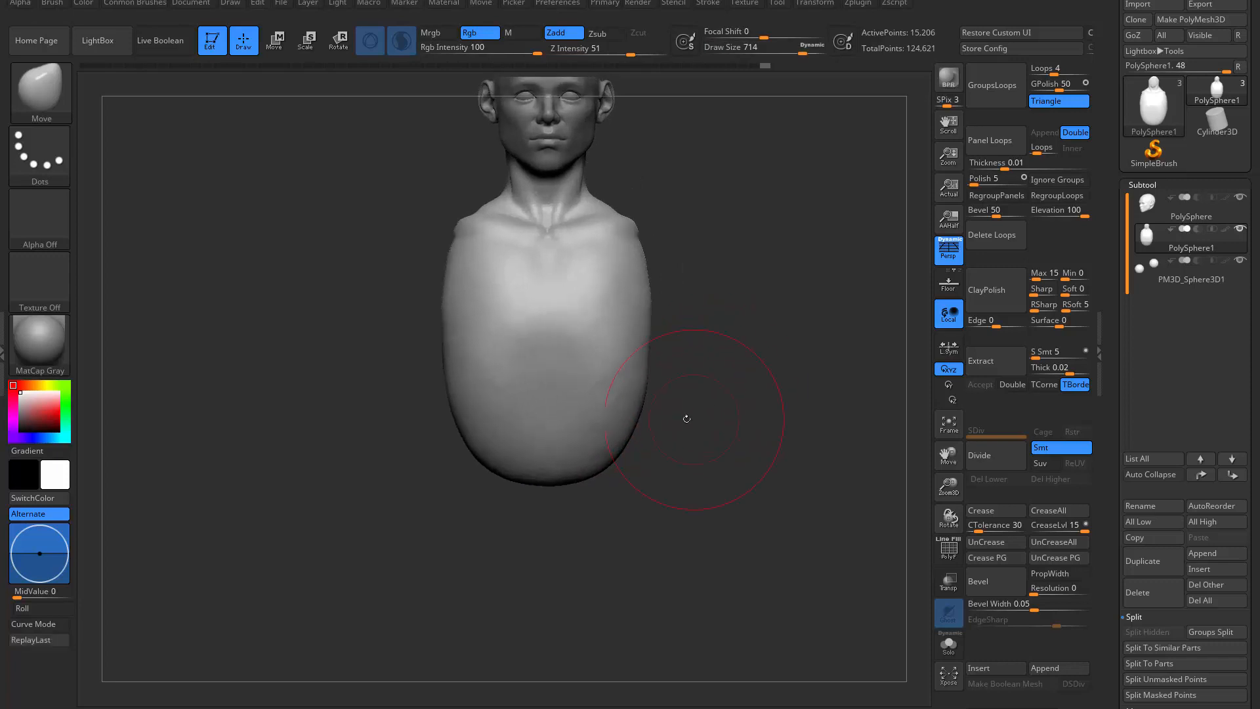
{"action": "left_click_drag", "start_coordinate": [590, 494], "coordinate": [593, 511]}
{"action": "mouse_move", "coordinate": [625, 455]}
{"action": "left_mouse_down"}
{"action": "mouse_move", "coordinate": [609, 461]}
{"action": "mouse_move", "coordinate": [615, 502]}
{"action": "left_mouse_up"}
{"action": "mouse_move", "coordinate": [683, 436]}
{"action": "left_mouse_down"}
{"action": "mouse_move", "coordinate": [620, 444]}
{"action": "mouse_move", "coordinate": [636, 461]}
{"action": "left_mouse_up"}
{"action": "mouse_move", "coordinate": [689, 471]}
{"action": "left_mouse_down"}
{"action": "mouse_move", "coordinate": [655, 478]}
{"action": "mouse_move", "coordinate": [682, 479]}
{"action": "left_mouse_up"}
Step: Build up a pelvis and hips below the torso with ClayBuildup strokes at draw size 714
{"action": "key", "text": "b"}
{"action": "key", "text": "c"}
{"action": "key", "text": "b"}
{"action": "mouse_move", "coordinate": [594, 484]}
{"action": "left_mouse_down"}
{"action": "mouse_move", "coordinate": [572, 490]}
{"action": "mouse_move", "coordinate": [577, 525]}
{"action": "mouse_move", "coordinate": [594, 535]}
{"action": "mouse_move", "coordinate": [584, 544]}
{"action": "mouse_move", "coordinate": [628, 532]}
{"action": "mouse_move", "coordinate": [596, 548]}
{"action": "left_mouse_up"}
{"action": "mouse_move", "coordinate": [666, 533]}
{"action": "left_mouse_down", "text": "alt"}
{"action": "mouse_move", "coordinate": [695, 416]}
{"action": "mouse_move", "coordinate": [617, 439]}
{"action": "left_mouse_up", "text": "alt"}
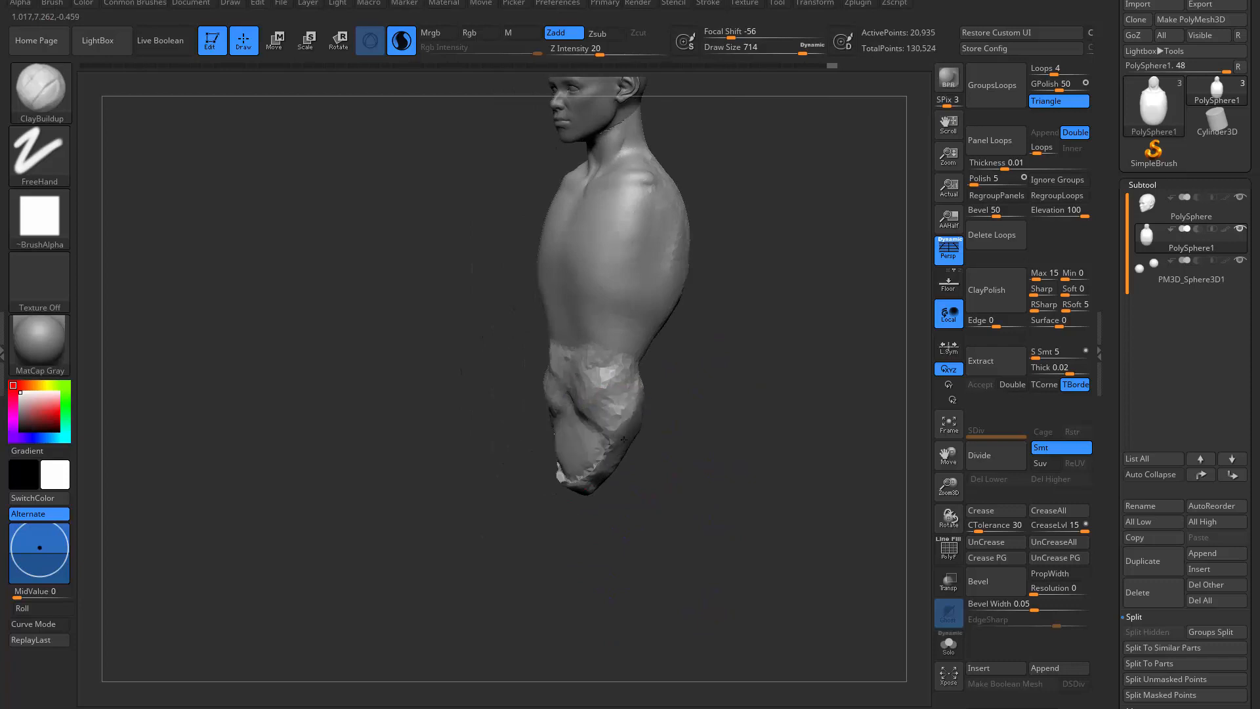
{"action": "left_click_drag", "start_coordinate": [721, 473], "coordinate": [596, 420]}
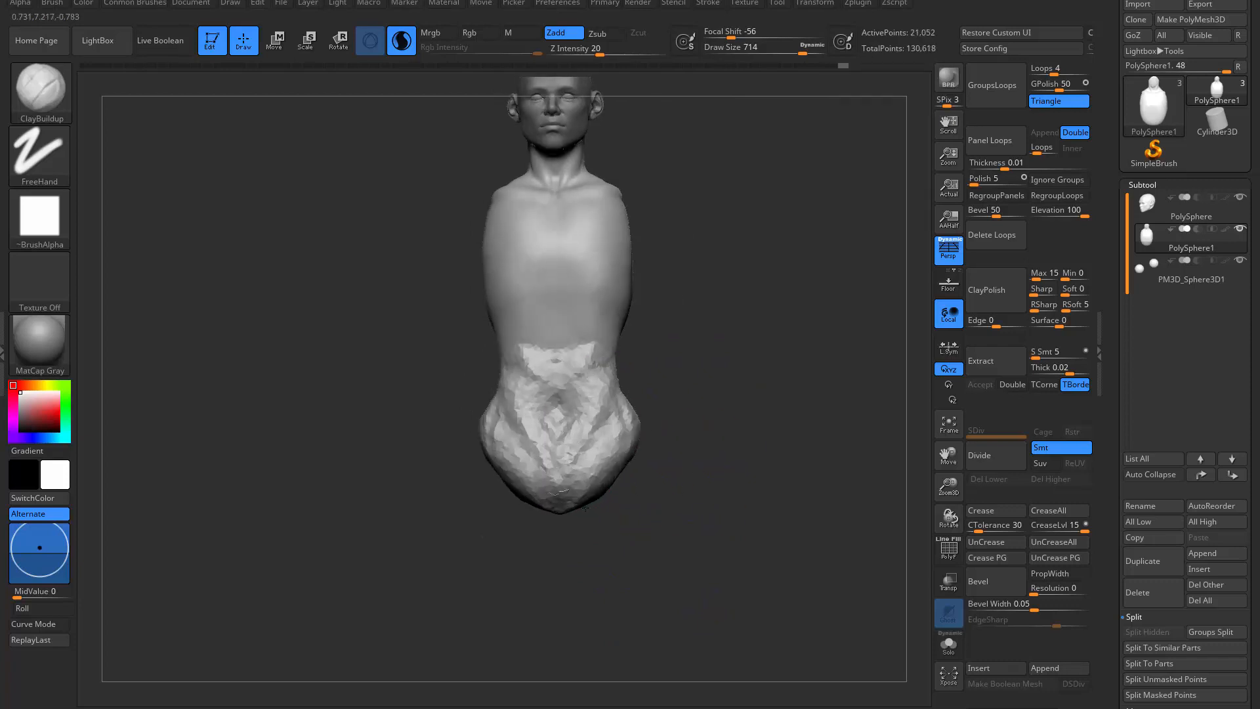
Step: Reshape the waist, hips and bottom of the pelvis with the Move brush at draw size 714
{"action": "key", "text": "b"}
{"action": "key", "text": "m"}
{"action": "key", "text": "v"}
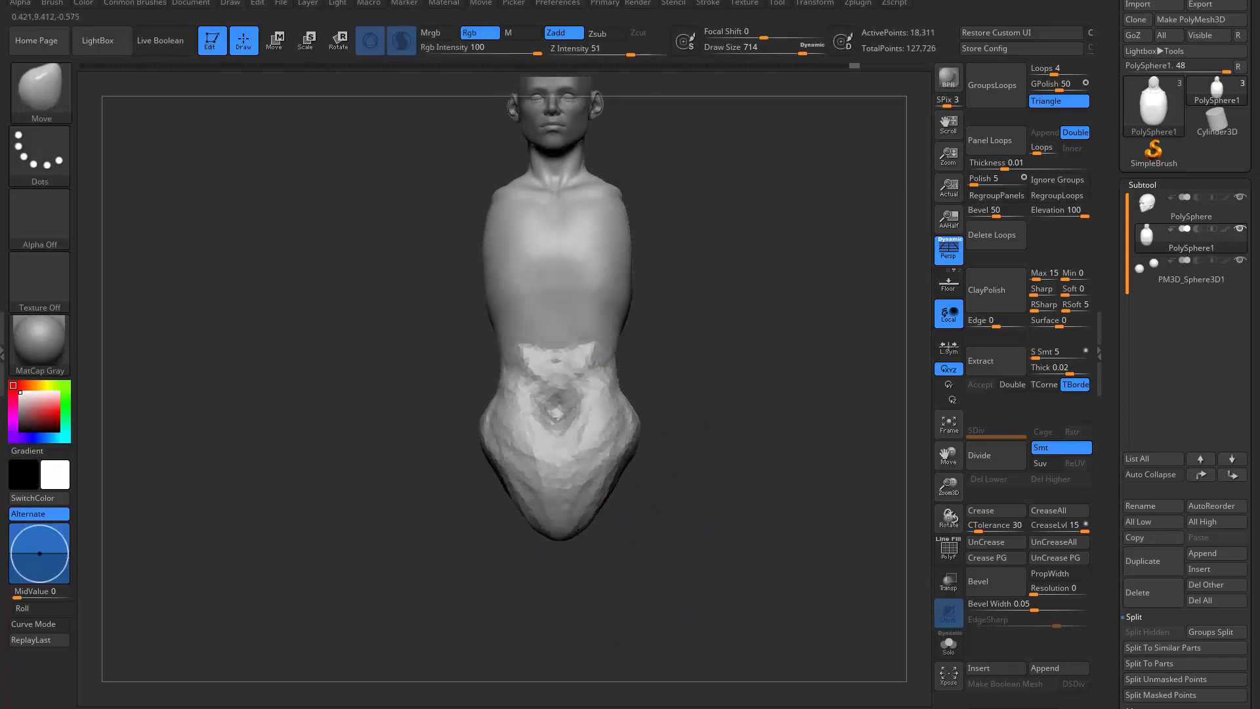
{"action": "left_click_drag", "start_coordinate": [577, 532], "coordinate": [574, 524]}
{"action": "mouse_move", "coordinate": [644, 502]}
{"action": "left_mouse_down"}
{"action": "mouse_move", "coordinate": [663, 483]}
{"action": "mouse_move", "coordinate": [667, 524]}
{"action": "left_mouse_up"}
{"action": "left_click_drag", "start_coordinate": [706, 427], "coordinate": [613, 458]}
{"action": "left_click_drag", "start_coordinate": [688, 401], "coordinate": [568, 397]}
Step: Pull the buttocks backward in side view with the Move brush at draw size 1000
{"action": "key", "text": "b"}
{"action": "key", "text": "c"}
{"action": "key", "text": "b"}
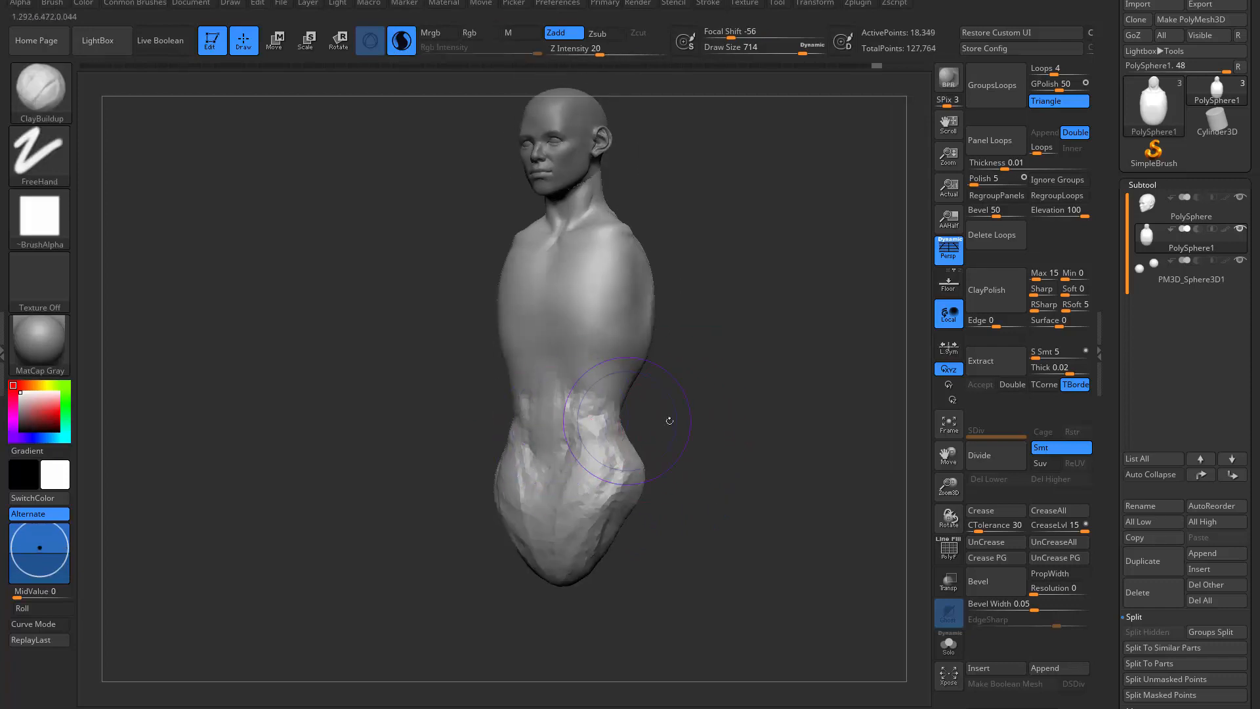
{"action": "left_click_drag", "start_coordinate": [667, 416], "coordinate": [697, 415]}
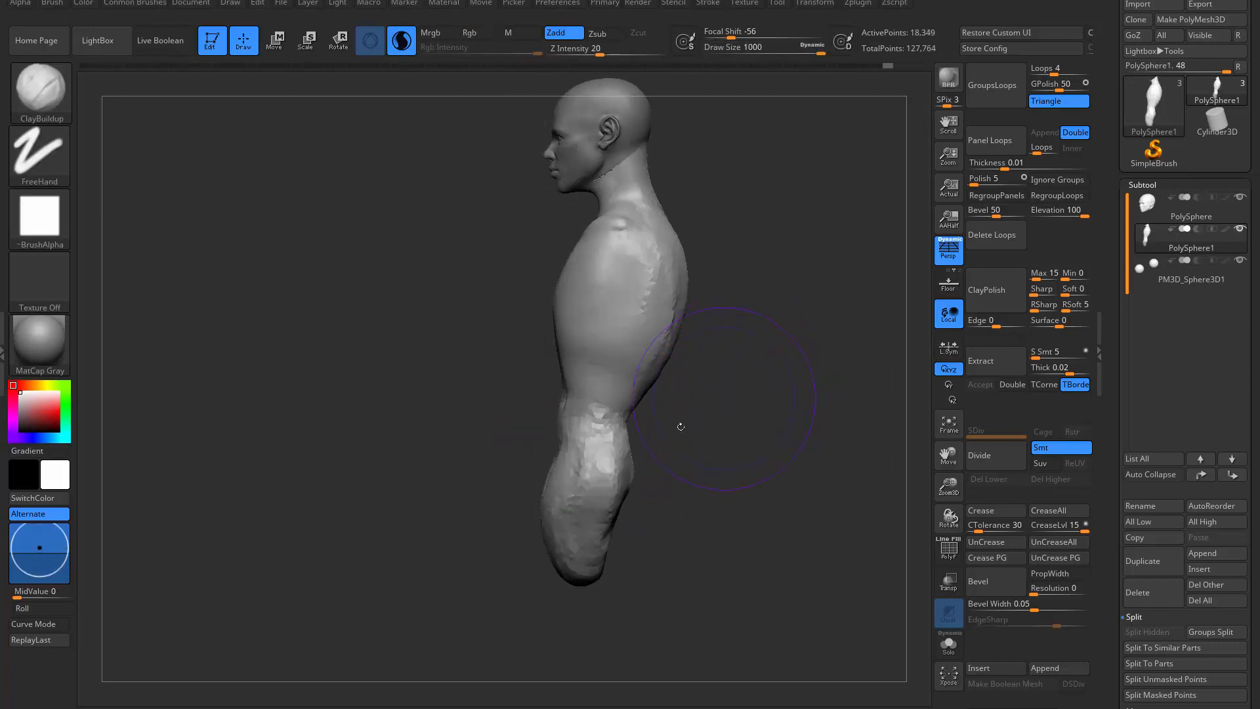
{"action": "key", "text": "b"}
{"action": "key", "text": "m"}
{"action": "key", "text": "v"}
{"action": "left_click_drag", "start_coordinate": [598, 554], "coordinate": [630, 484]}
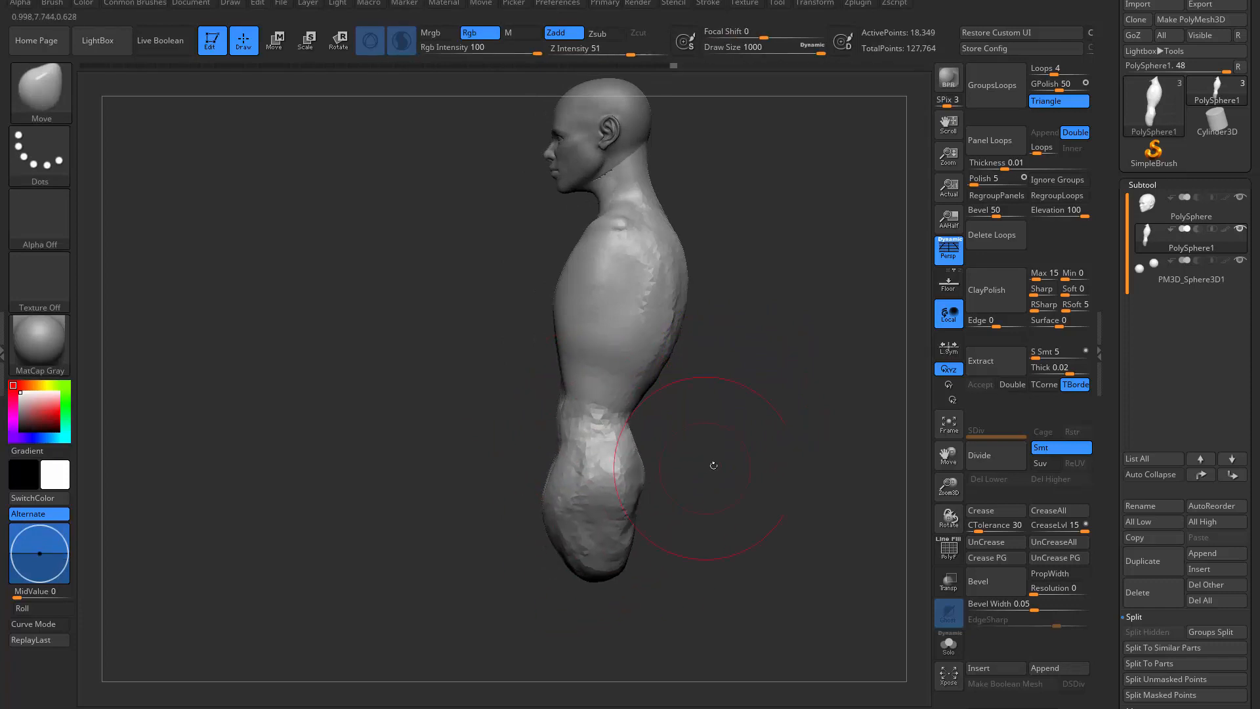
{"action": "left_click_drag", "start_coordinate": [713, 465], "coordinate": [717, 483]}
Step: Build up the buttocks and lower back with ClayBuildup strokes at draw size 1000
{"action": "key", "text": "b"}
{"action": "key", "text": "c"}
{"action": "key", "text": "b"}
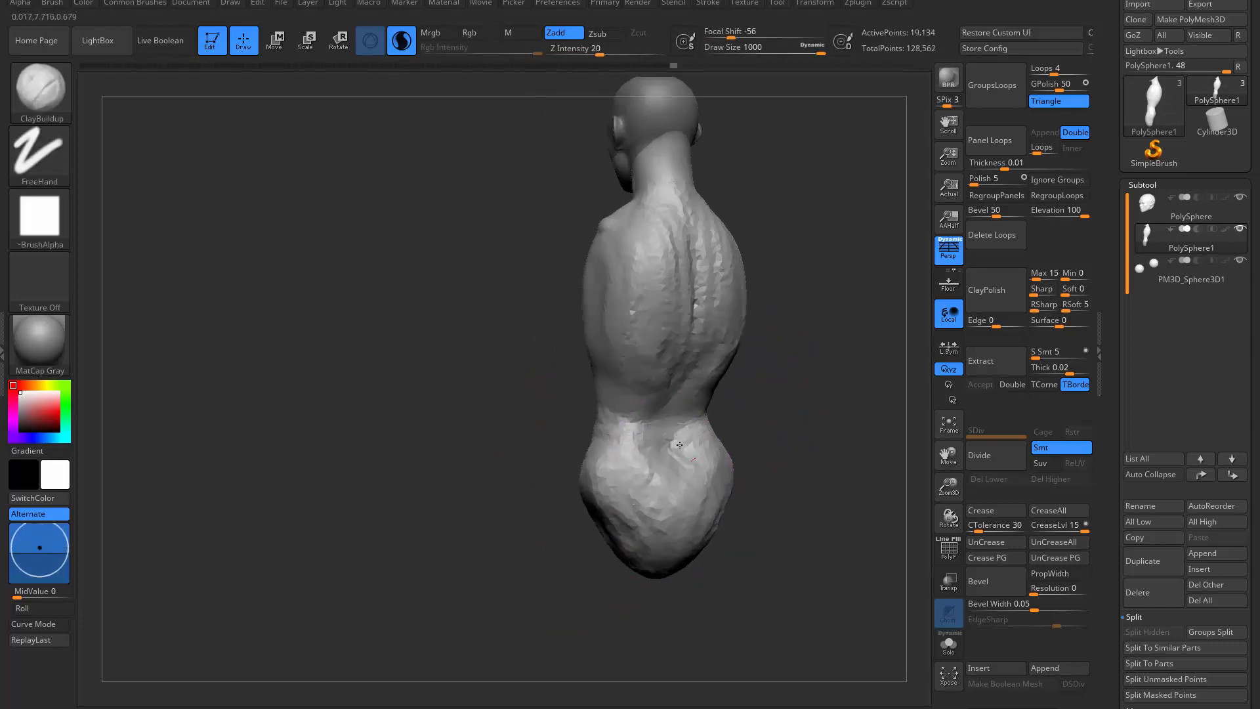
{"action": "left_click_drag", "start_coordinate": [703, 392], "coordinate": [726, 337]}
{"action": "left_click_drag", "start_coordinate": [738, 430], "coordinate": [779, 421], "text": "shift"}
Step: Fill out the abdomen and waist with ClayBuildup at draw size 1000 and smooth the strokes
{"action": "left_click_drag", "start_coordinate": [482, 502], "coordinate": [555, 502]}
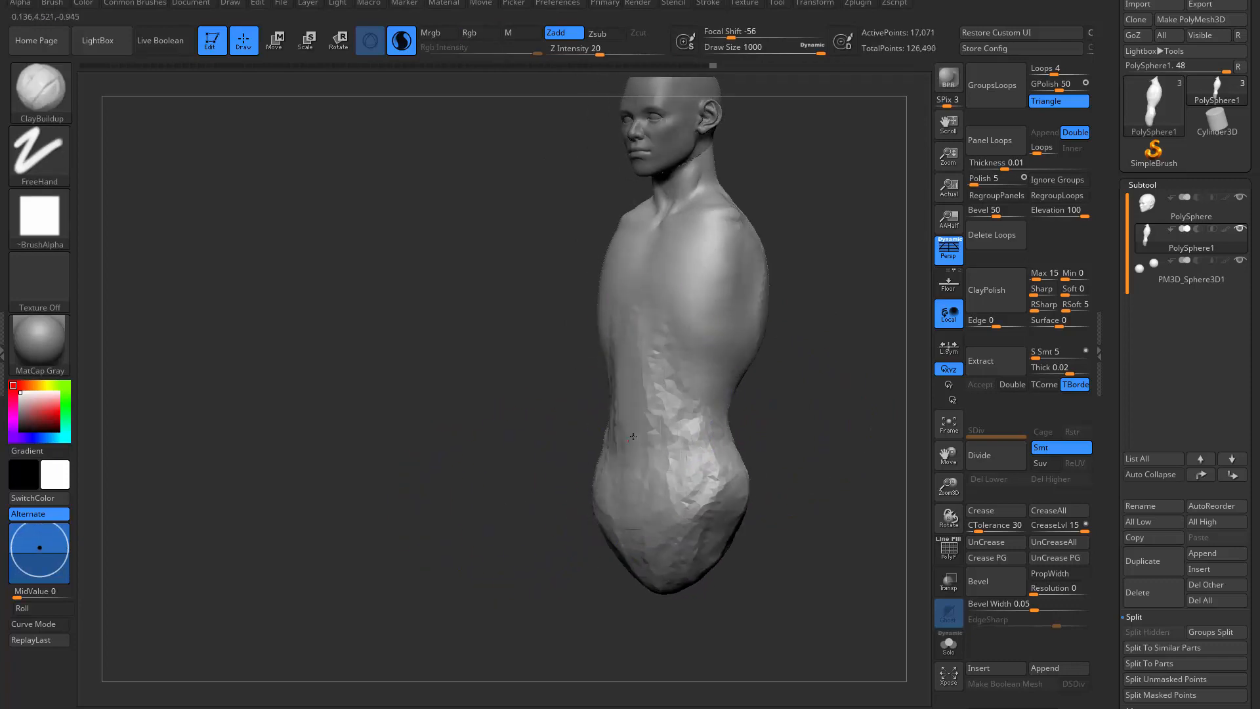
{"action": "left_click_drag", "start_coordinate": [773, 415], "coordinate": [843, 413]}
{"action": "mouse_move", "coordinate": [630, 367]}
{"action": "left_mouse_down", "text": "shift"}
{"action": "mouse_move", "coordinate": [618, 383]}
{"action": "mouse_move", "coordinate": [646, 427]}
{"action": "left_mouse_up", "text": "shift"}
{"action": "left_click_drag", "start_coordinate": [761, 426], "coordinate": [787, 453], "text": "shift"}
Step: Widen the sides of the rib cage slightly and narrow the hips with the Move brush at draw size 1000
{"action": "key", "text": "b"}
{"action": "key", "text": "m"}
{"action": "key", "text": "v"}
{"action": "left_click_drag", "start_coordinate": [690, 370], "coordinate": [696, 364]}
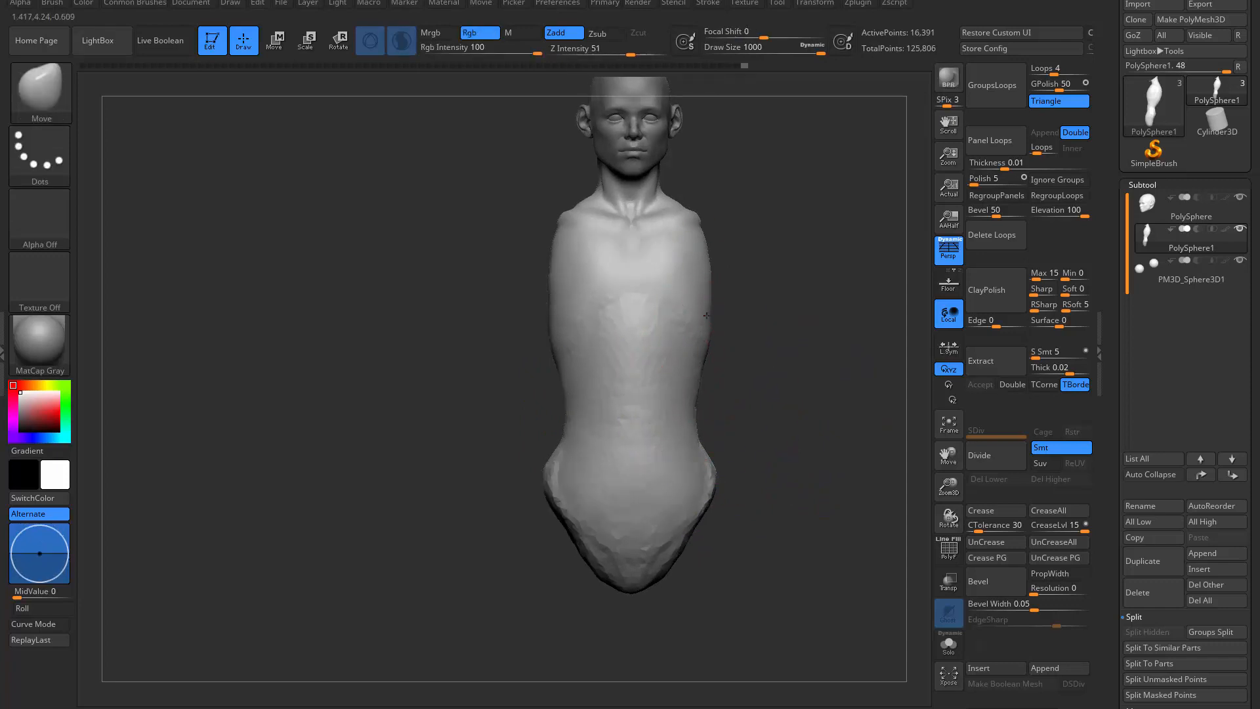
{"action": "left_click_drag", "start_coordinate": [702, 317], "coordinate": [707, 313]}
{"action": "left_click_drag", "start_coordinate": [709, 476], "coordinate": [701, 473]}
Step: Add volume along the sides of the waist with ClayBuildup
{"action": "key", "text": "b"}
{"action": "key", "text": "c"}
{"action": "key", "text": "b"}
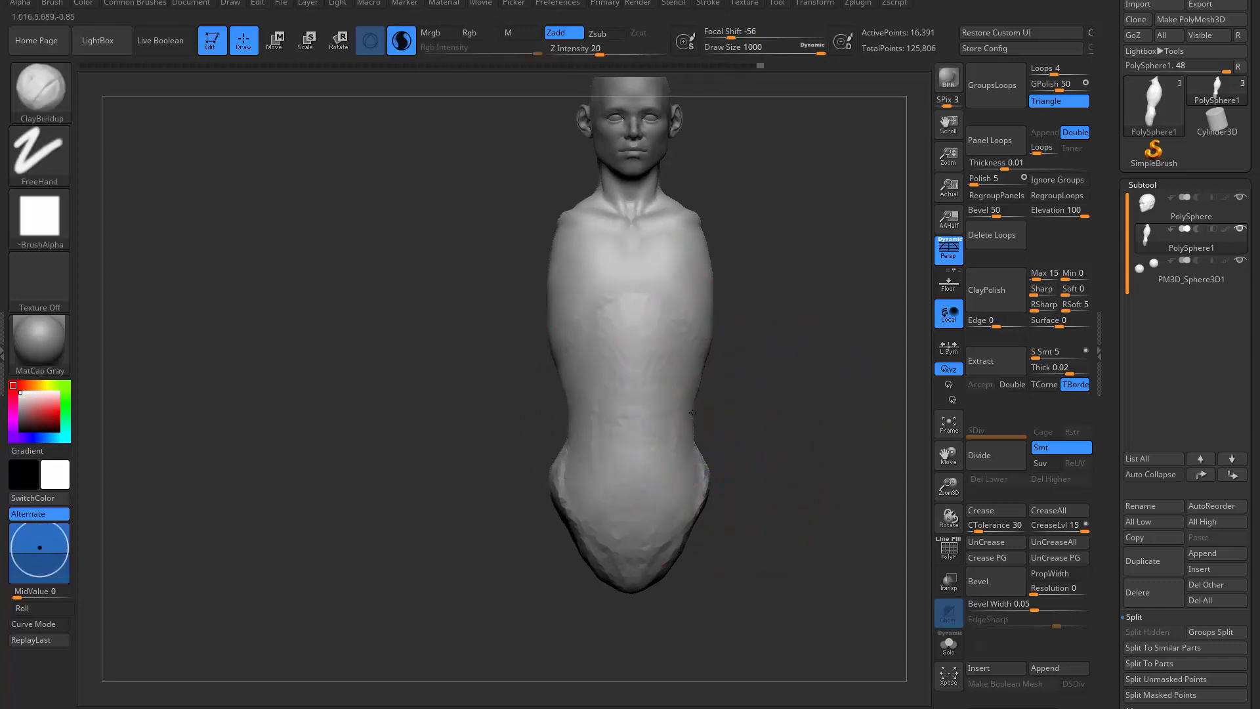
{"action": "left_click_drag", "start_coordinate": [707, 354], "coordinate": [706, 427]}
{"action": "mouse_move", "coordinate": [787, 423]}
{"action": "left_mouse_down"}
{"action": "mouse_move", "coordinate": [742, 423]}
{"action": "mouse_move", "coordinate": [706, 467]}
{"action": "mouse_move", "coordinate": [702, 436]}
{"action": "left_mouse_up"}
Step: Refine the outline of the lower torso and pelvis with the Move brush at draw size 685
{"action": "key", "text": "b"}
{"action": "key", "text": "m"}
{"action": "key", "text": "v"}
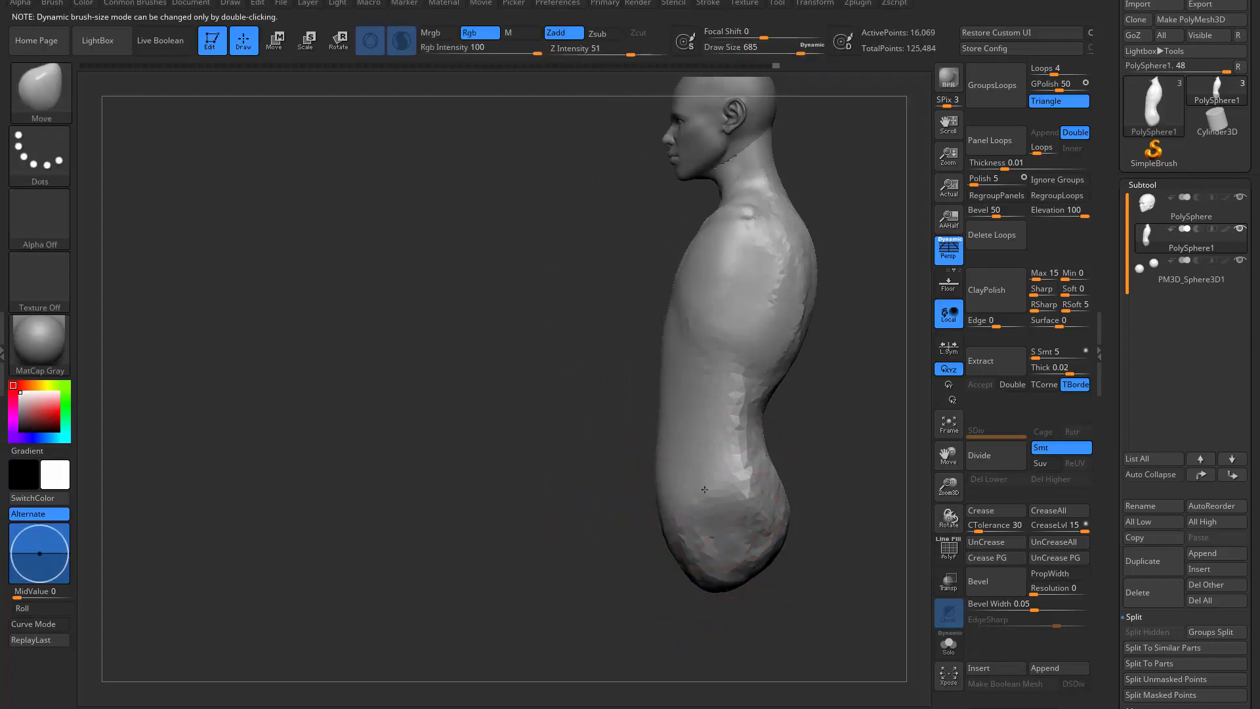
{"action": "left_click_drag", "start_coordinate": [620, 614], "coordinate": [760, 562]}
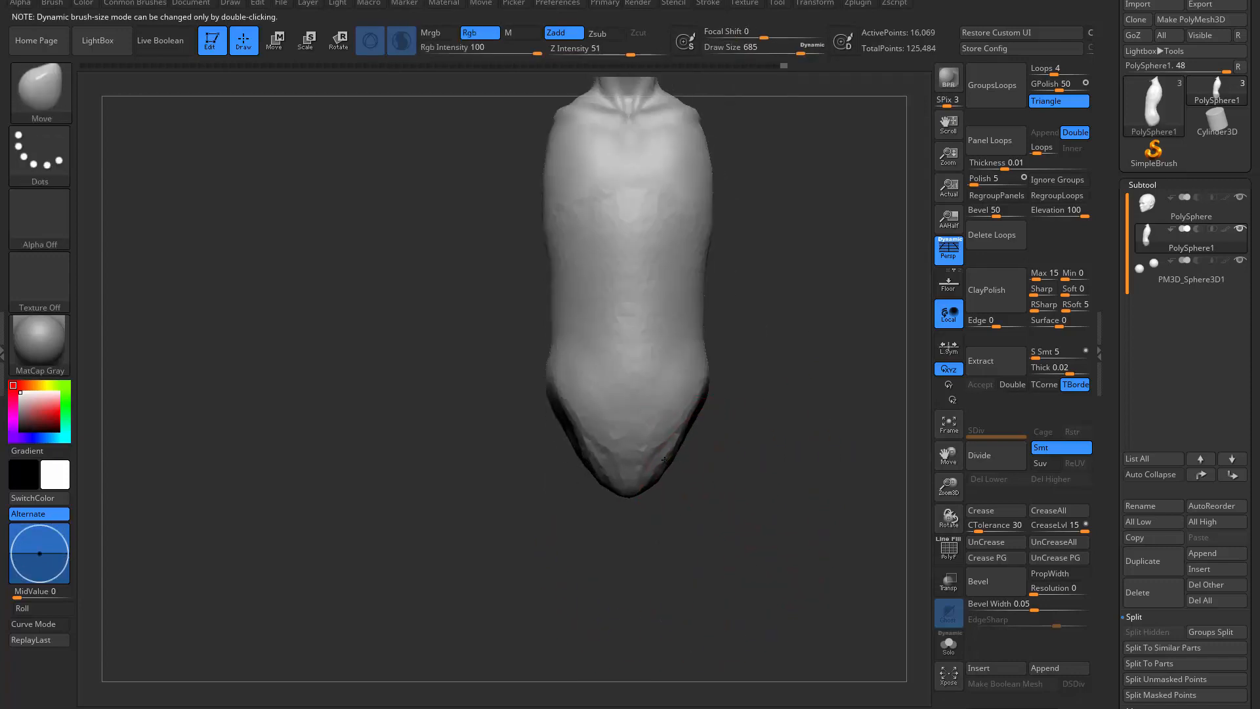
{"action": "mouse_move", "coordinate": [753, 406]}
{"action": "left_mouse_down"}
{"action": "mouse_move", "coordinate": [770, 297]}
{"action": "mouse_move", "coordinate": [763, 398]}
{"action": "left_mouse_up"}
{"action": "left_click_drag", "start_coordinate": [762, 399], "coordinate": [729, 385]}
Step: Sculpt the lower edge of the rib cage with ClayBuildup at draw size 685
{"action": "key", "text": "b"}
{"action": "key", "text": "c"}
{"action": "key", "text": "b"}
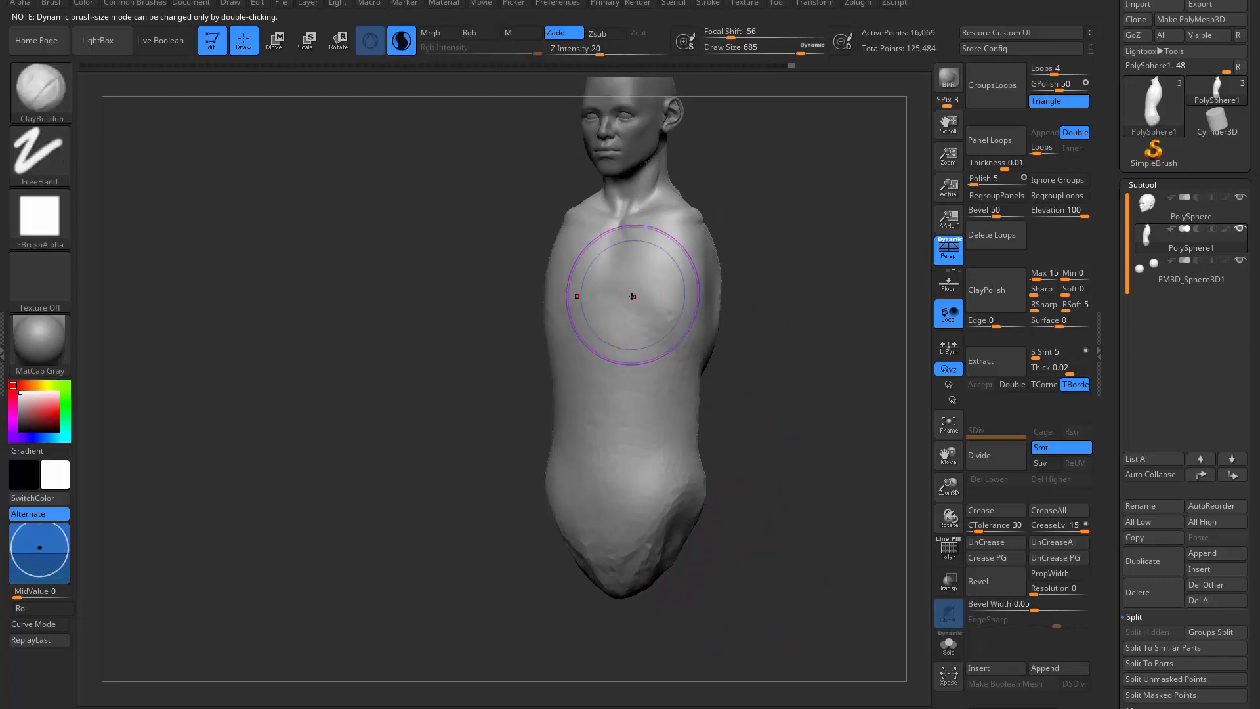
{"action": "left_click_drag", "start_coordinate": [675, 333], "coordinate": [631, 308]}
{"action": "left_click_drag", "start_coordinate": [689, 365], "coordinate": [655, 367]}
{"action": "left_click_drag", "start_coordinate": [688, 364], "coordinate": [654, 350]}
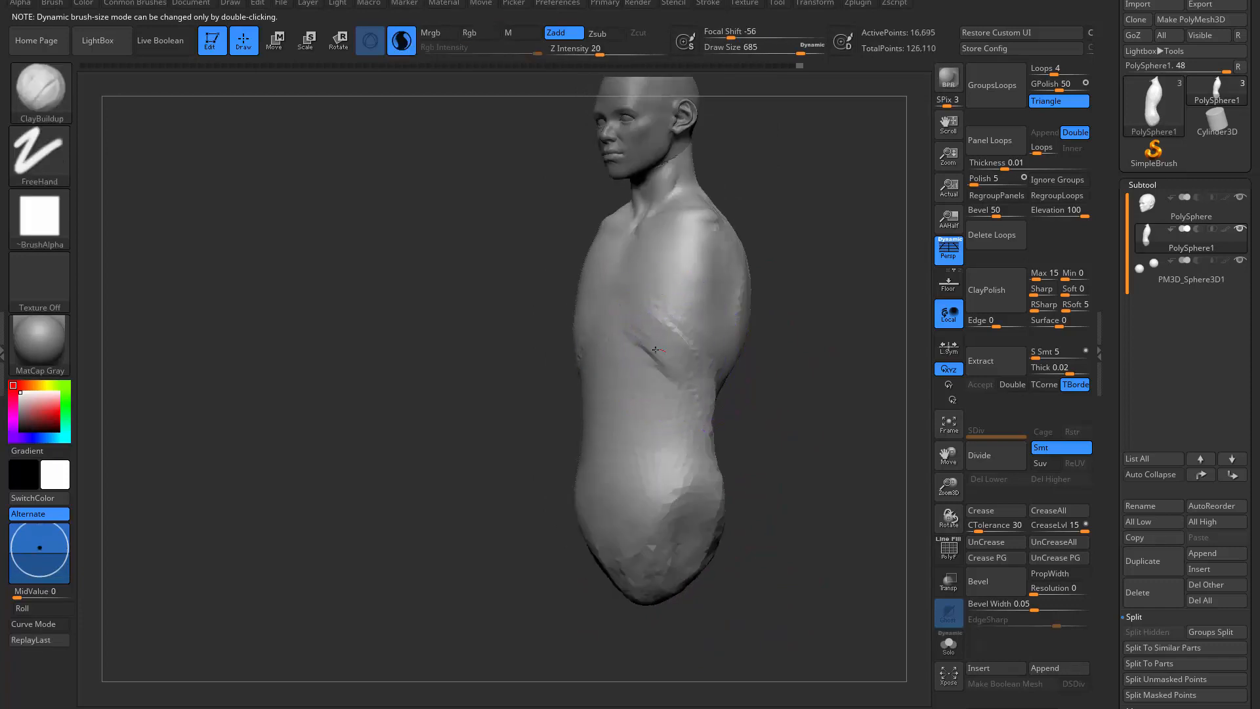
{"action": "mouse_move", "coordinate": [846, 438]}
{"action": "left_mouse_down"}
{"action": "mouse_move", "coordinate": [804, 452]}
{"action": "mouse_move", "coordinate": [741, 397]}
{"action": "left_mouse_up"}
Step: Build up the side of the waist between the rib cage and the hip with vertical ClayBuildup strokes
{"action": "left_click_drag", "start_coordinate": [651, 377], "coordinate": [651, 425]}
{"action": "left_click_drag", "start_coordinate": [804, 420], "coordinate": [754, 420]}
{"action": "left_click_drag", "start_coordinate": [650, 374], "coordinate": [642, 463]}
{"action": "left_click_drag", "start_coordinate": [679, 412], "coordinate": [679, 443]}
{"action": "left_click_drag", "start_coordinate": [765, 420], "coordinate": [813, 416]}
{"action": "mouse_move", "coordinate": [790, 322]}
{"action": "left_mouse_down", "text": "alt"}
{"action": "mouse_move", "coordinate": [779, 388]}
{"action": "mouse_move", "coordinate": [764, 393]}
{"action": "left_mouse_up", "text": "alt"}
{"action": "key", "text": "s"}
{"action": "mouse_move", "coordinate": [754, 450]}
{"action": "left_mouse_down"}
{"action": "mouse_move", "coordinate": [781, 449]}
{"action": "mouse_move", "coordinate": [753, 376]}
{"action": "mouse_move", "coordinate": [775, 386]}
{"action": "left_mouse_up"}
{"action": "key", "text": "s"}
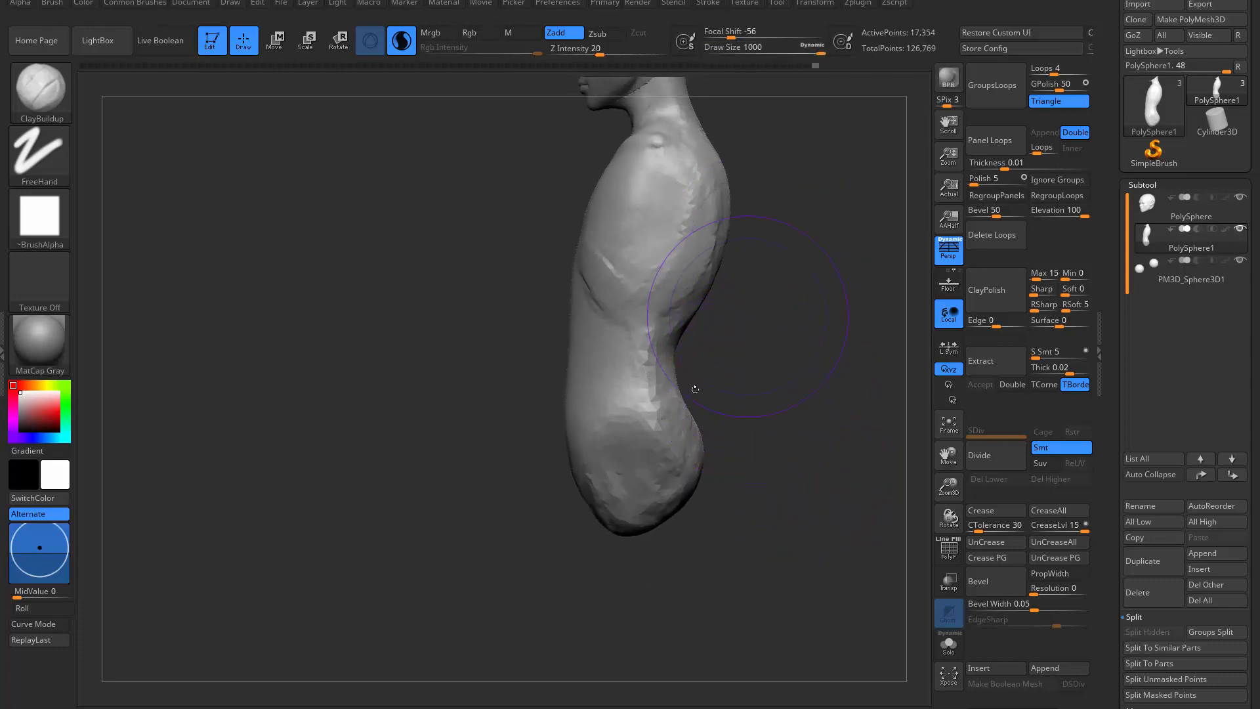
{"action": "mouse_move", "coordinate": [766, 276]}
{"action": "left_mouse_down", "text": "alt"}
{"action": "mouse_move", "coordinate": [765, 317]}
{"action": "mouse_move", "coordinate": [761, 263]}
{"action": "left_mouse_up", "text": "alt"}
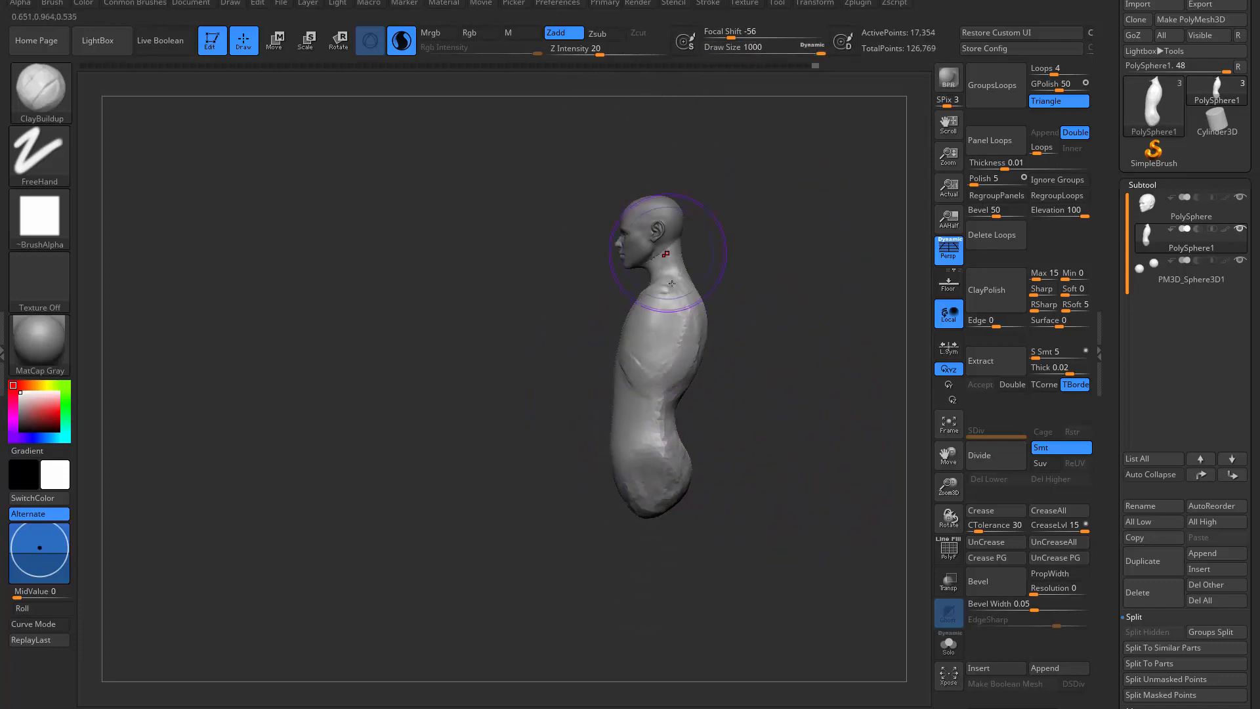
{"action": "left_click_drag", "start_coordinate": [752, 318], "coordinate": [727, 361], "text": "alt"}
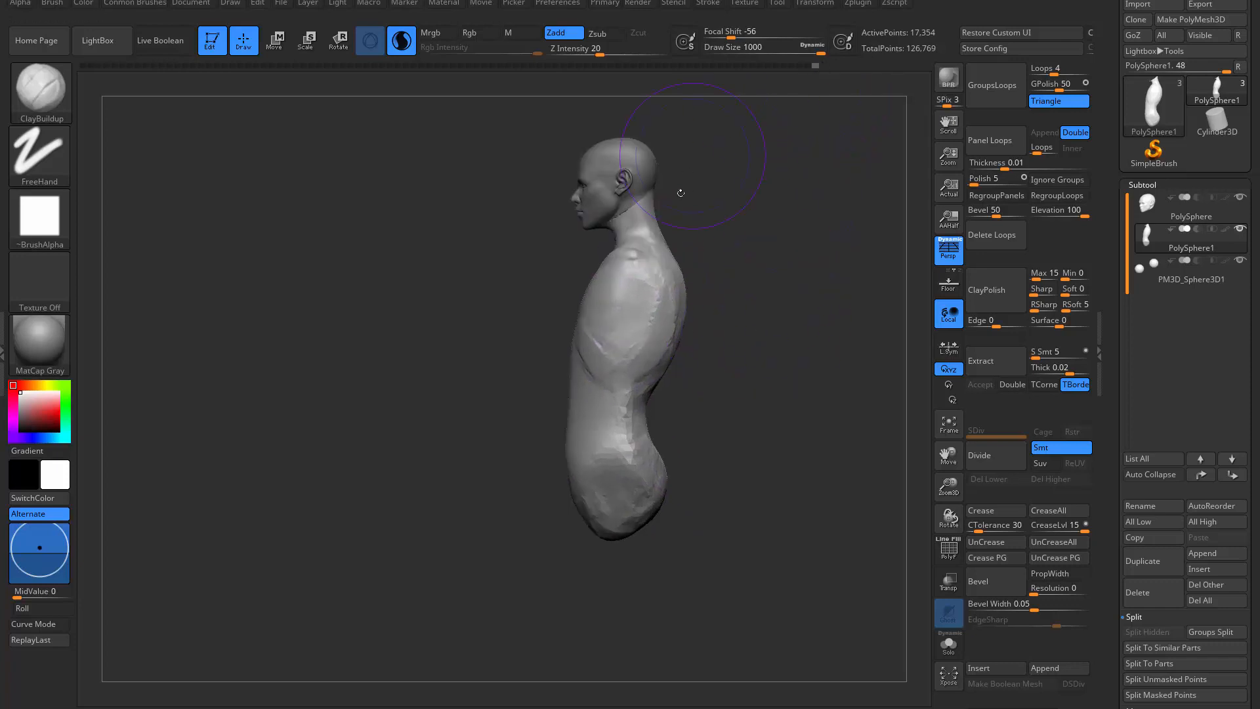
{"action": "left_click_drag", "start_coordinate": [681, 193], "coordinate": [663, 209], "text": "alt"}
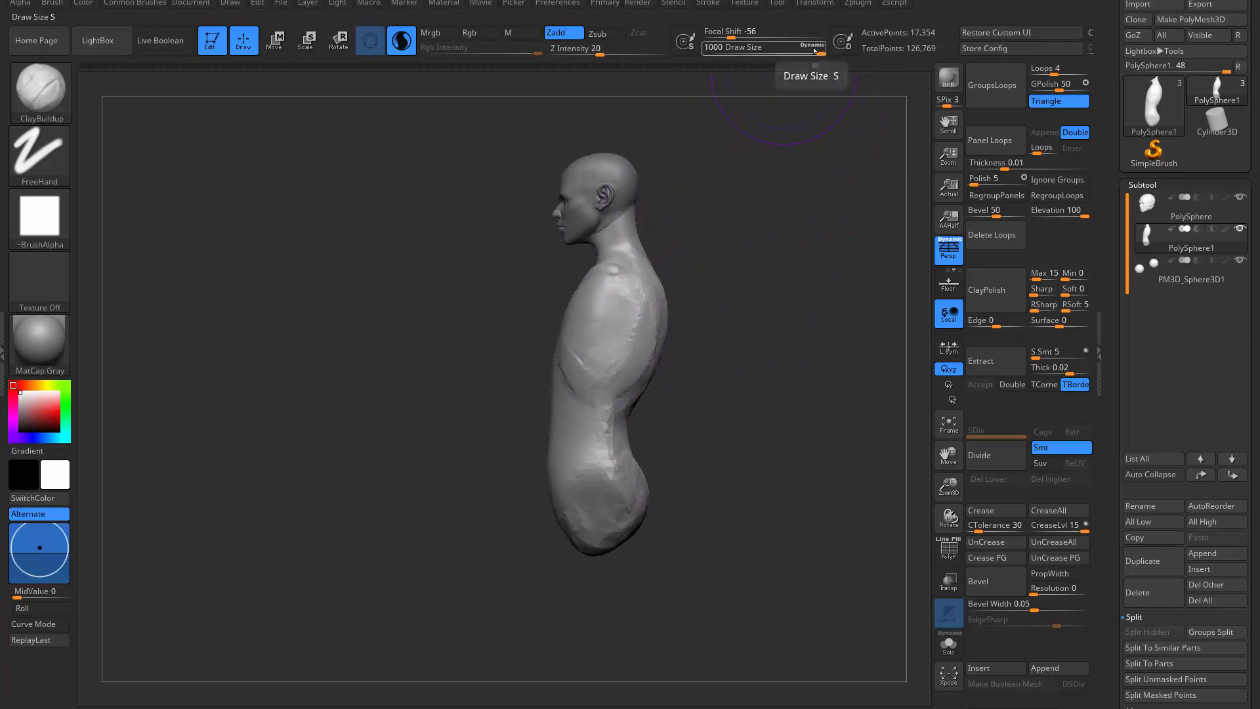
{"action": "left_click_drag", "start_coordinate": [752, 284], "coordinate": [750, 234], "text": "alt"}
Step: Turn off dynamic brush sizing, reduce the draw size and switch to the Move brush
{"action": "key", "text": "s"}
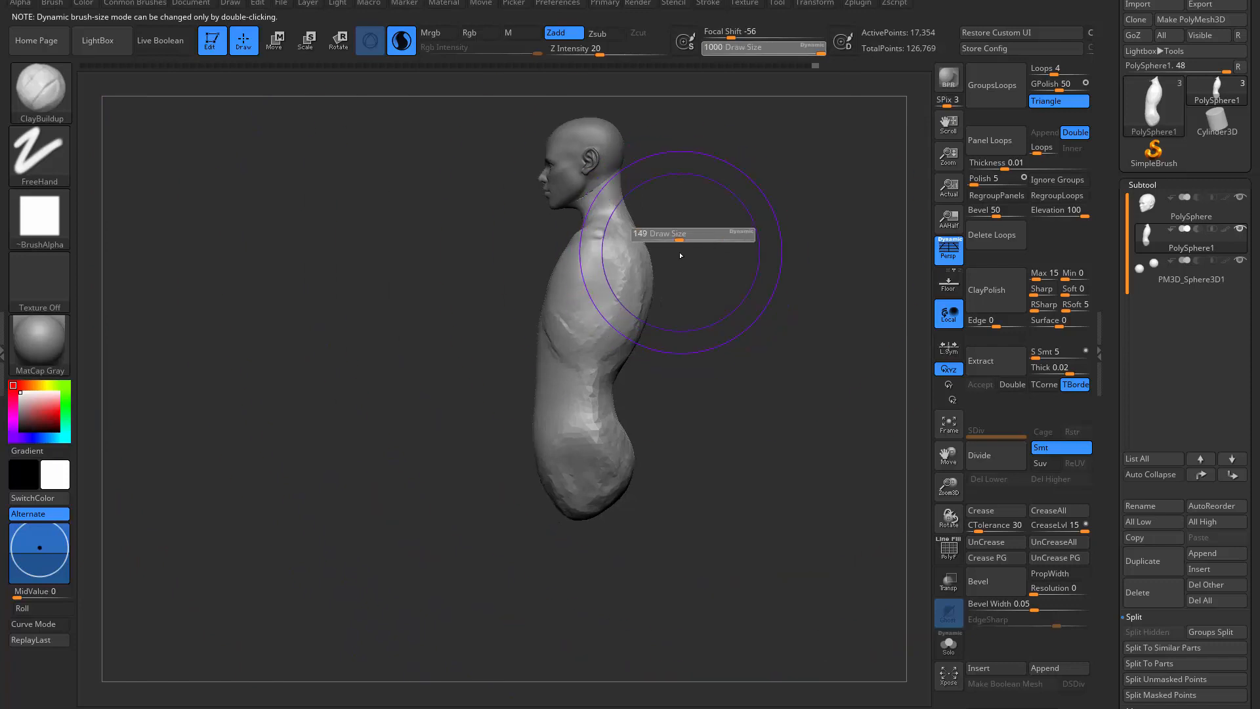
{"action": "key", "text": "s"}
{"action": "left_click", "coordinate": [693, 310]}
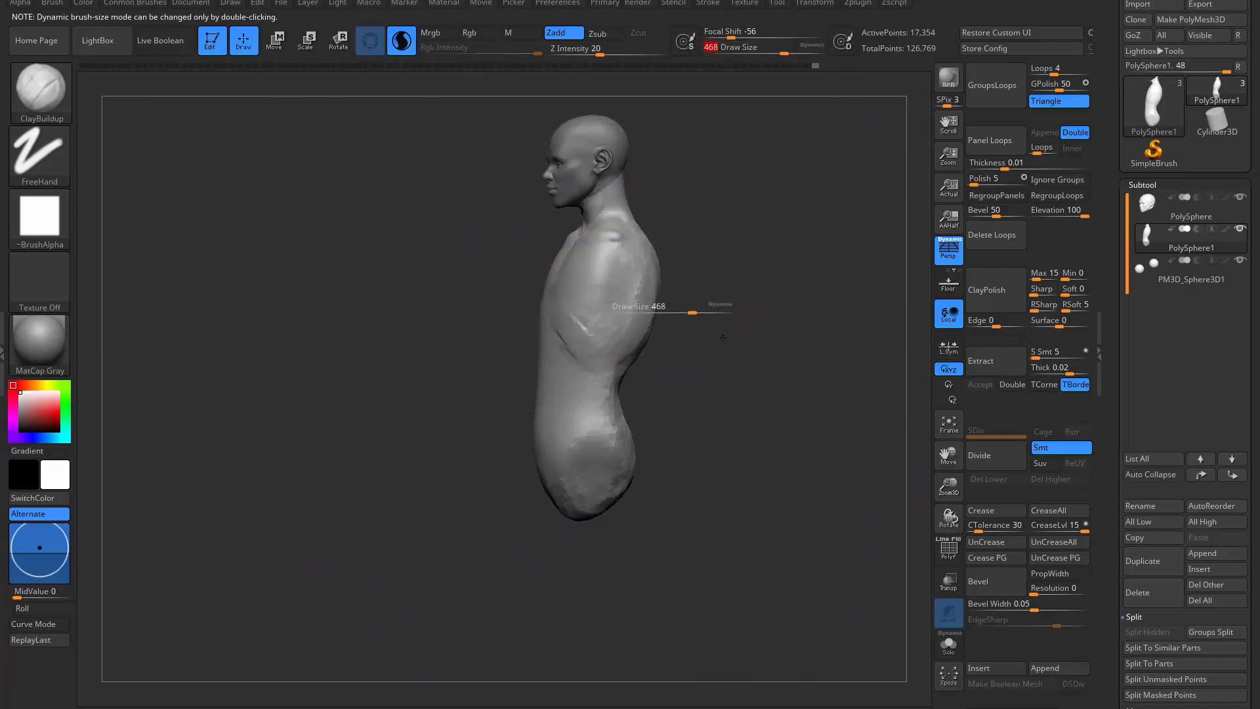
{"action": "left_click_drag", "start_coordinate": [694, 311], "coordinate": [683, 310]}
{"action": "type", "text": "s3"}
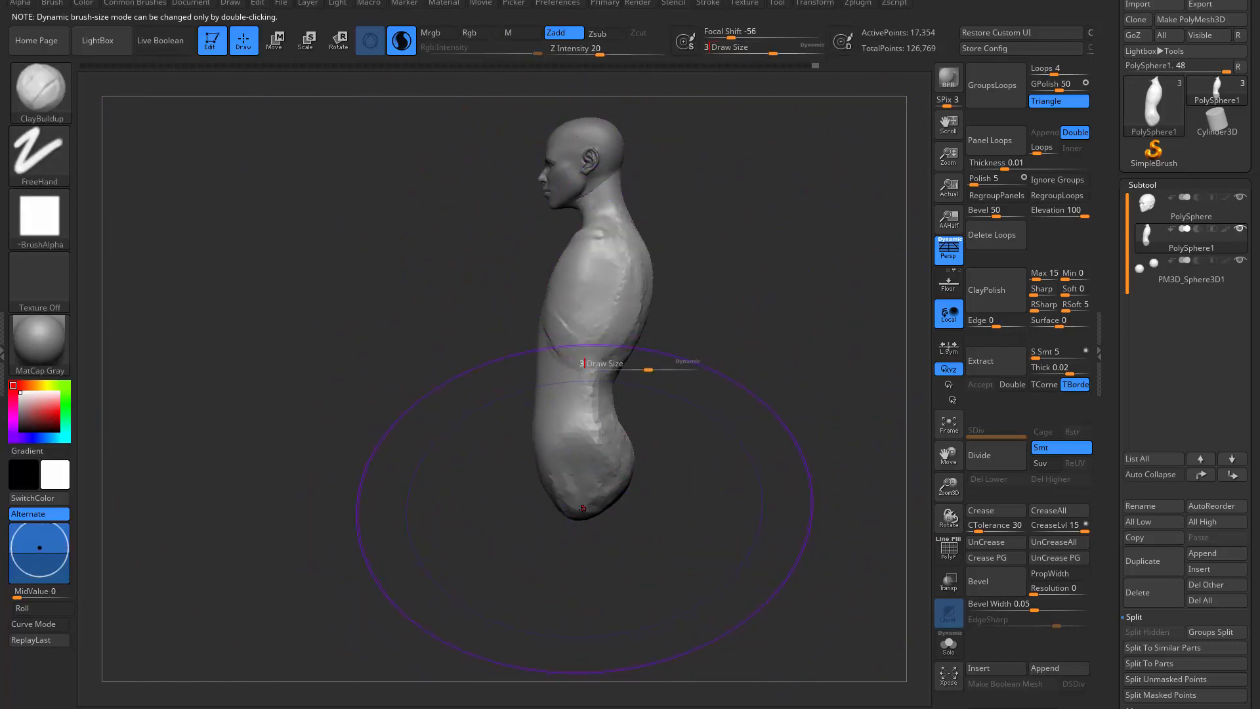
{"action": "type", "text": "3"}
{"action": "left_click_drag", "start_coordinate": [648, 369], "coordinate": [641, 369]}
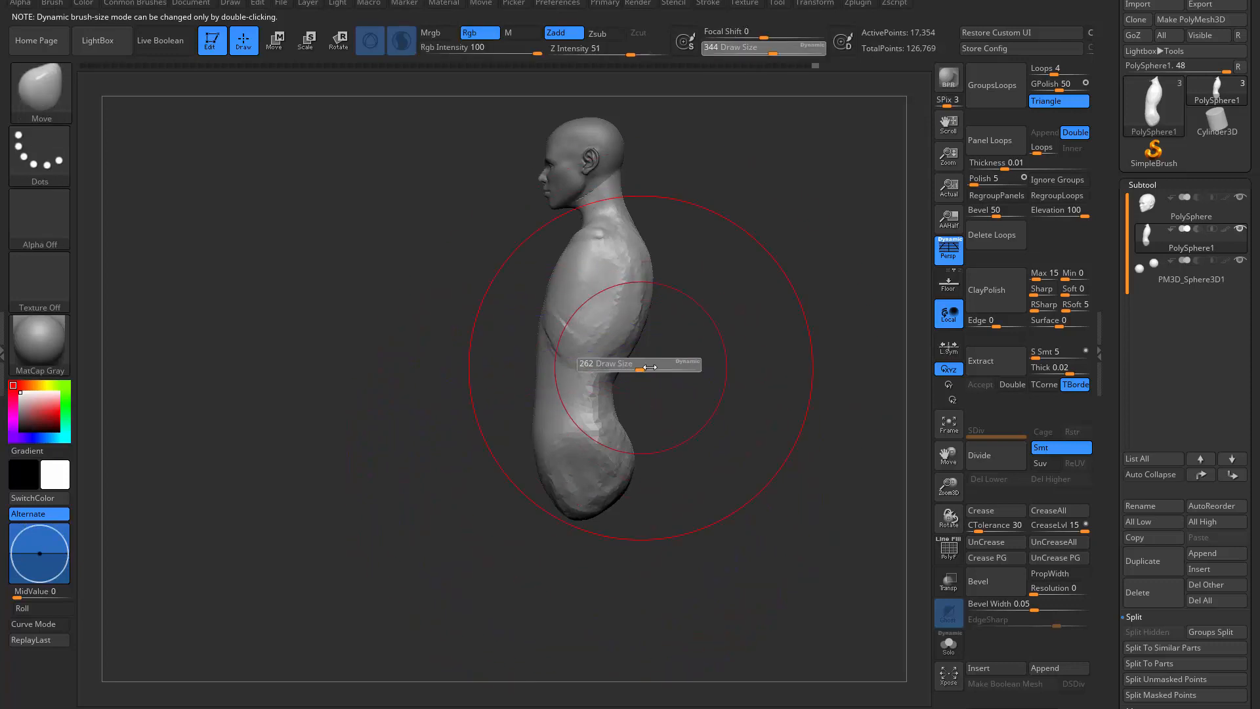
Step: Shift the pelvis and abdomen in side view with the Move brush, using draw size 182
{"action": "left_click_drag", "start_coordinate": [582, 492], "coordinate": [583, 504]}
{"action": "key", "text": "s"}
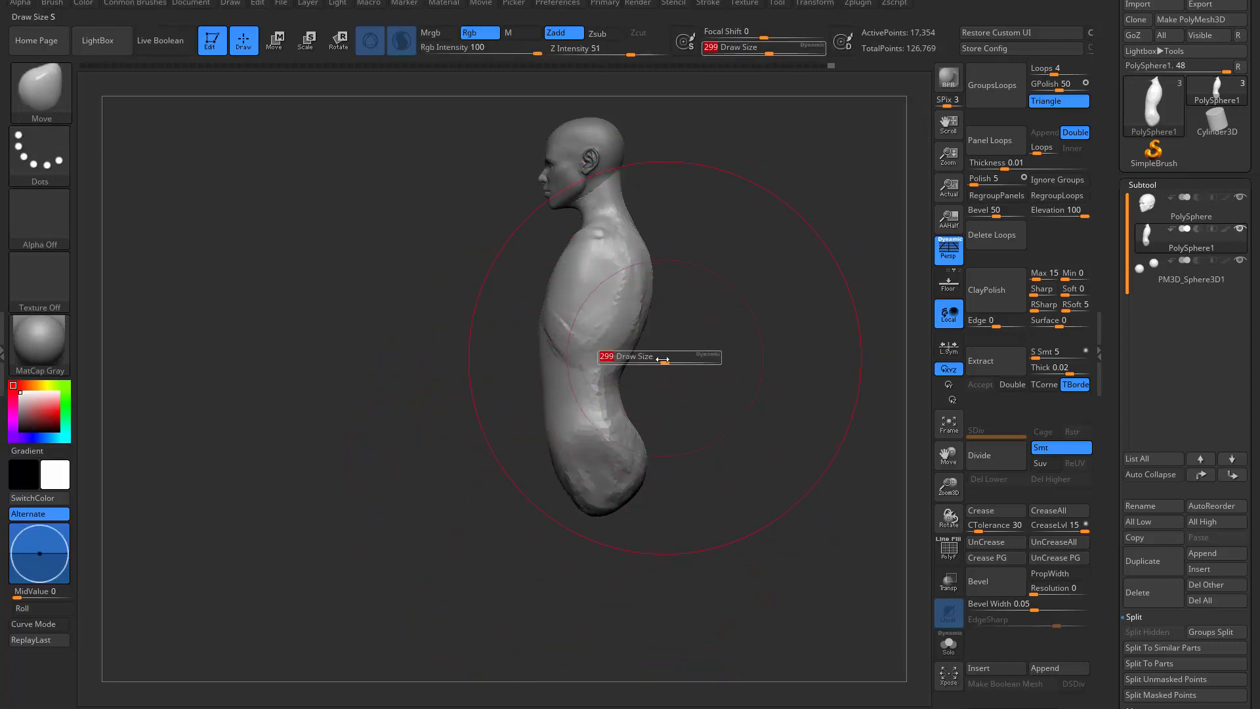
{"action": "left_click_drag", "start_coordinate": [661, 361], "coordinate": [648, 361]}
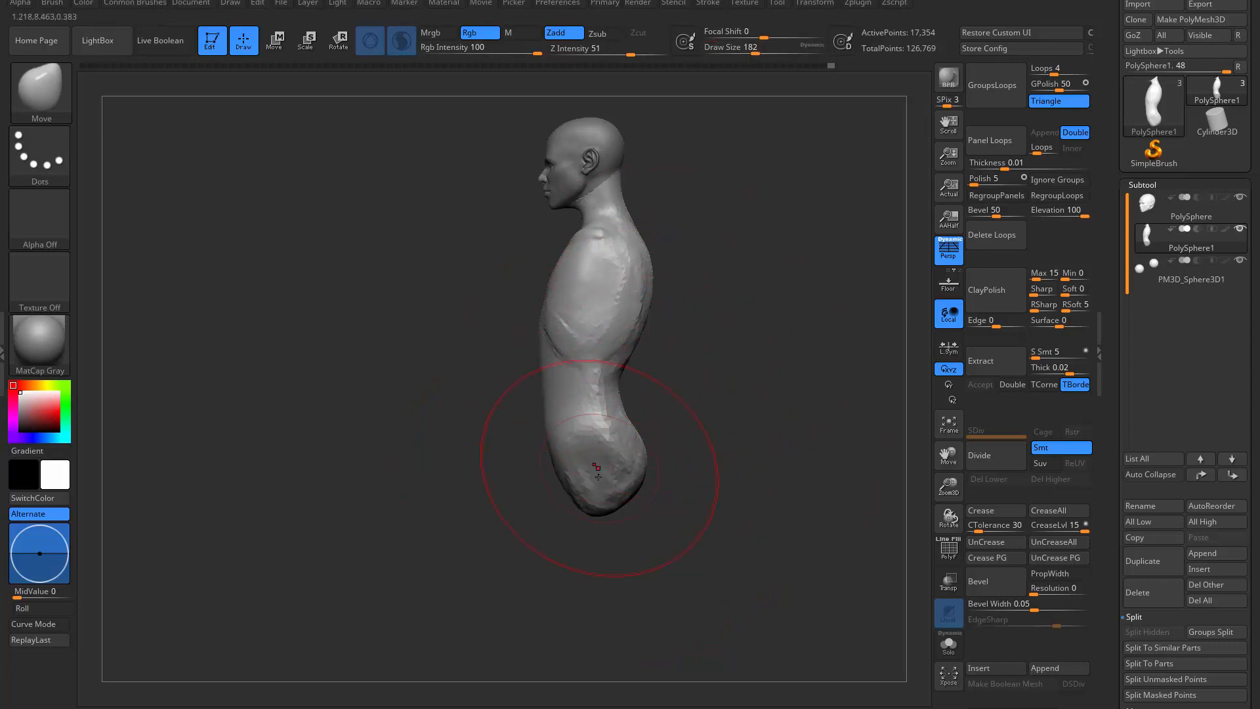
{"action": "left_click_drag", "start_coordinate": [598, 477], "coordinate": [573, 479]}
{"action": "left_click_drag", "start_coordinate": [542, 396], "coordinate": [523, 401]}
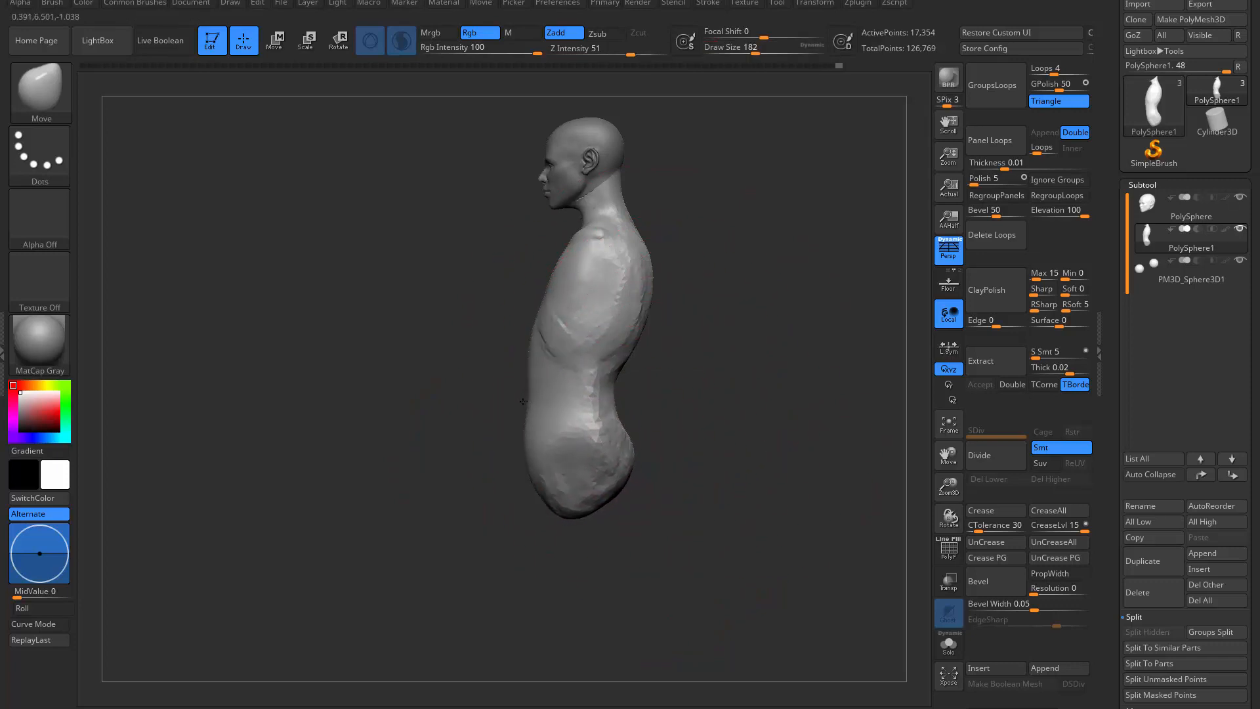
{"action": "left_click_drag", "start_coordinate": [548, 460], "coordinate": [557, 463]}
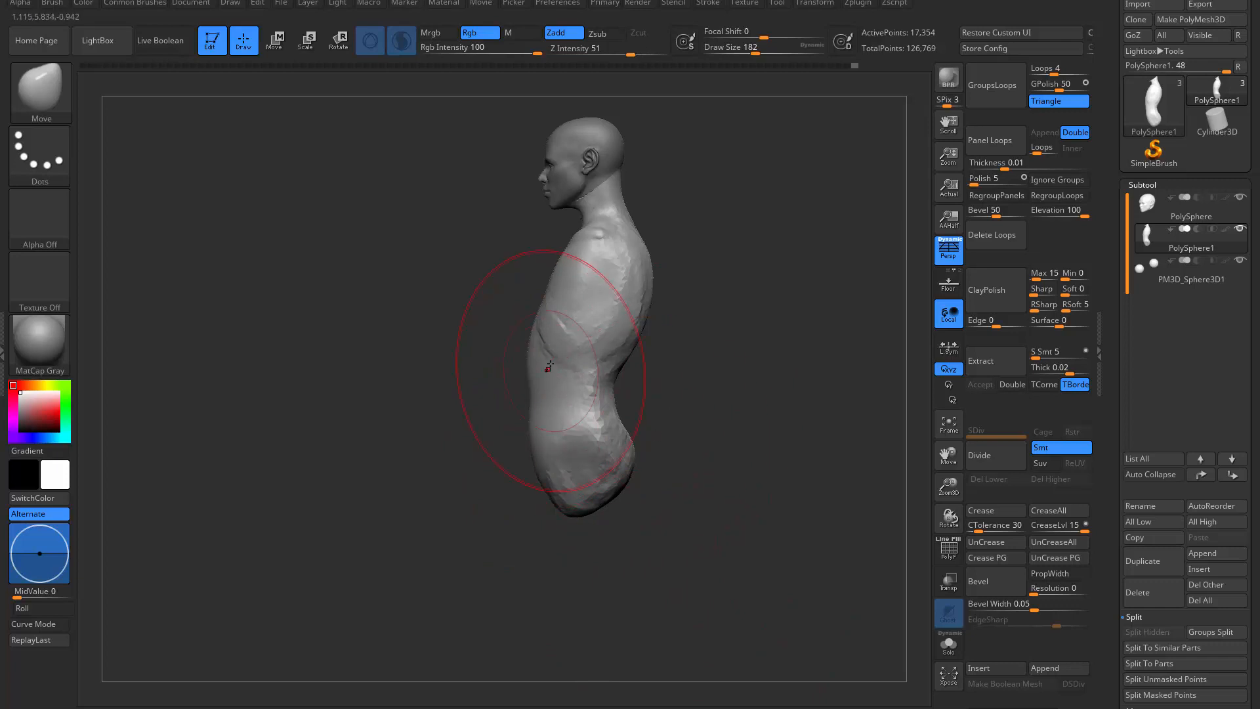
Step: Refine the front profile of the abdomen below the chest with the Move brush at draw size 83
{"action": "key", "text": "s"}
{"action": "mouse_move", "coordinate": [548, 367]}
{"action": "left_mouse_down"}
{"action": "mouse_move", "coordinate": [532, 366]}
{"action": "mouse_move", "coordinate": [523, 324]}
{"action": "left_mouse_up"}
{"action": "key", "text": "s"}
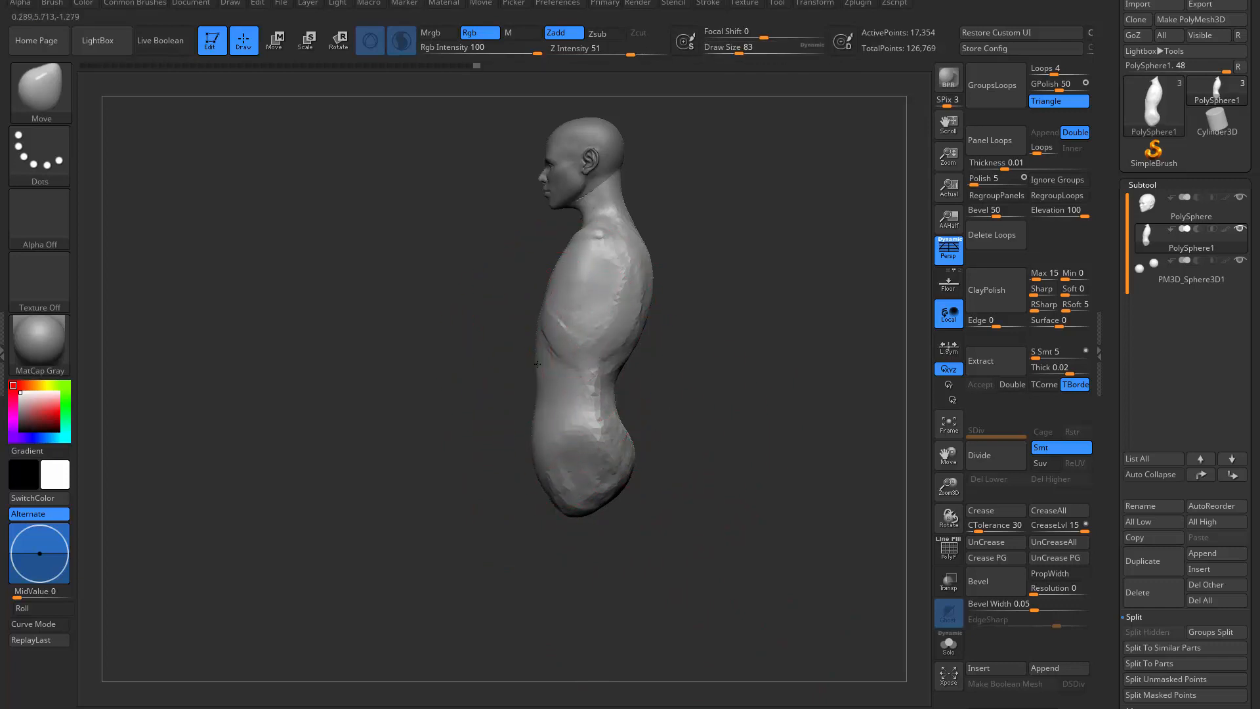
Step: Try to shift the pelvis backward in side view with the Move brush at draw sizes 358 and 192
{"action": "key", "text": "s"}
{"action": "left_click", "coordinate": [712, 435]}
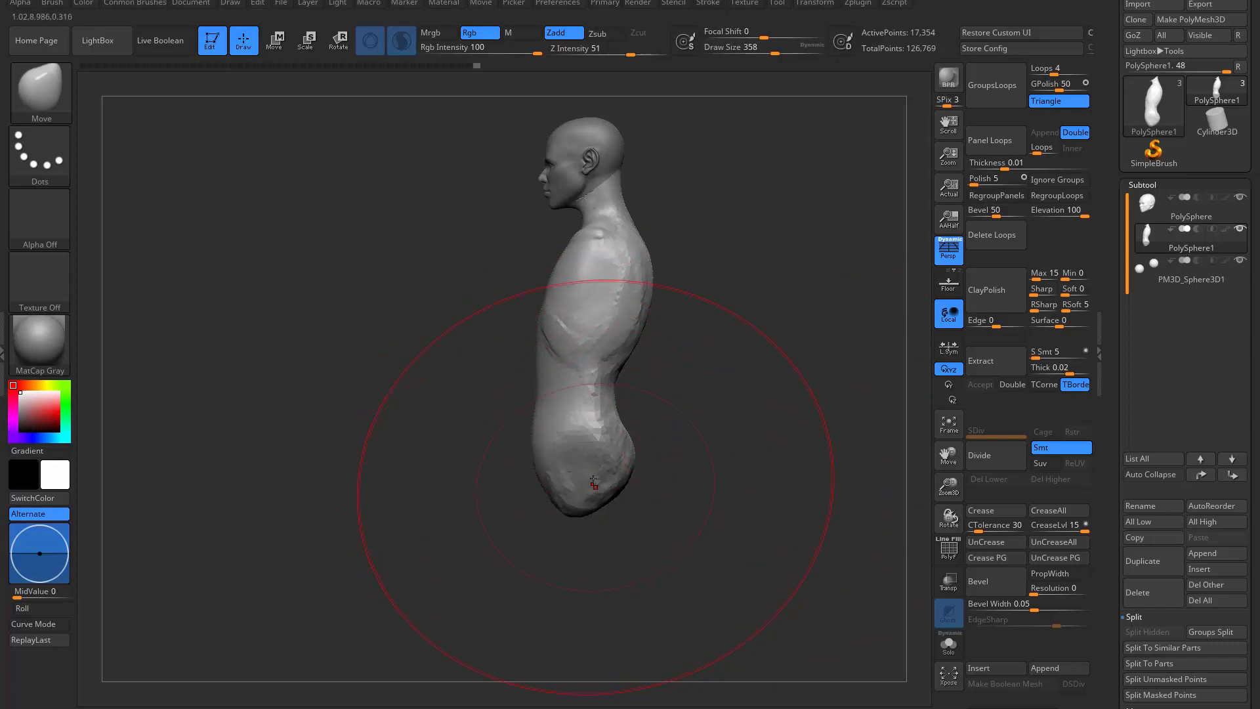
{"action": "mouse_move", "coordinate": [593, 479]}
{"action": "left_mouse_down"}
{"action": "mouse_move", "coordinate": [644, 444]}
{"action": "mouse_move", "coordinate": [613, 411]}
{"action": "left_mouse_up"}
{"action": "key", "text": "ctrl+z"}
{"action": "key", "text": "s"}
{"action": "mouse_move", "coordinate": [579, 484]}
{"action": "left_mouse_down"}
{"action": "mouse_move", "coordinate": [594, 469]}
{"action": "mouse_move", "coordinate": [574, 446]}
{"action": "left_mouse_up"}
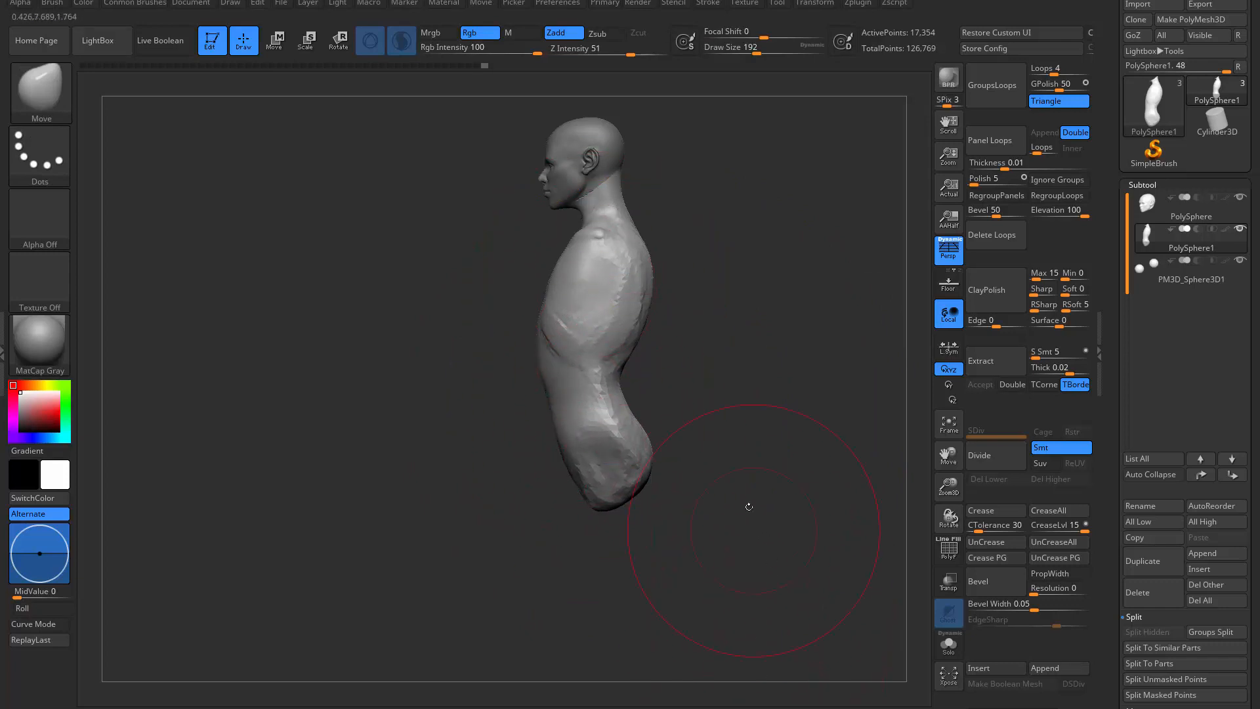
{"action": "mouse_move", "coordinate": [748, 507]}
{"action": "left_mouse_down"}
{"action": "mouse_move", "coordinate": [801, 492]}
{"action": "mouse_move", "coordinate": [761, 473]}
{"action": "mouse_move", "coordinate": [828, 447]}
{"action": "mouse_move", "coordinate": [697, 437]}
{"action": "left_mouse_up"}
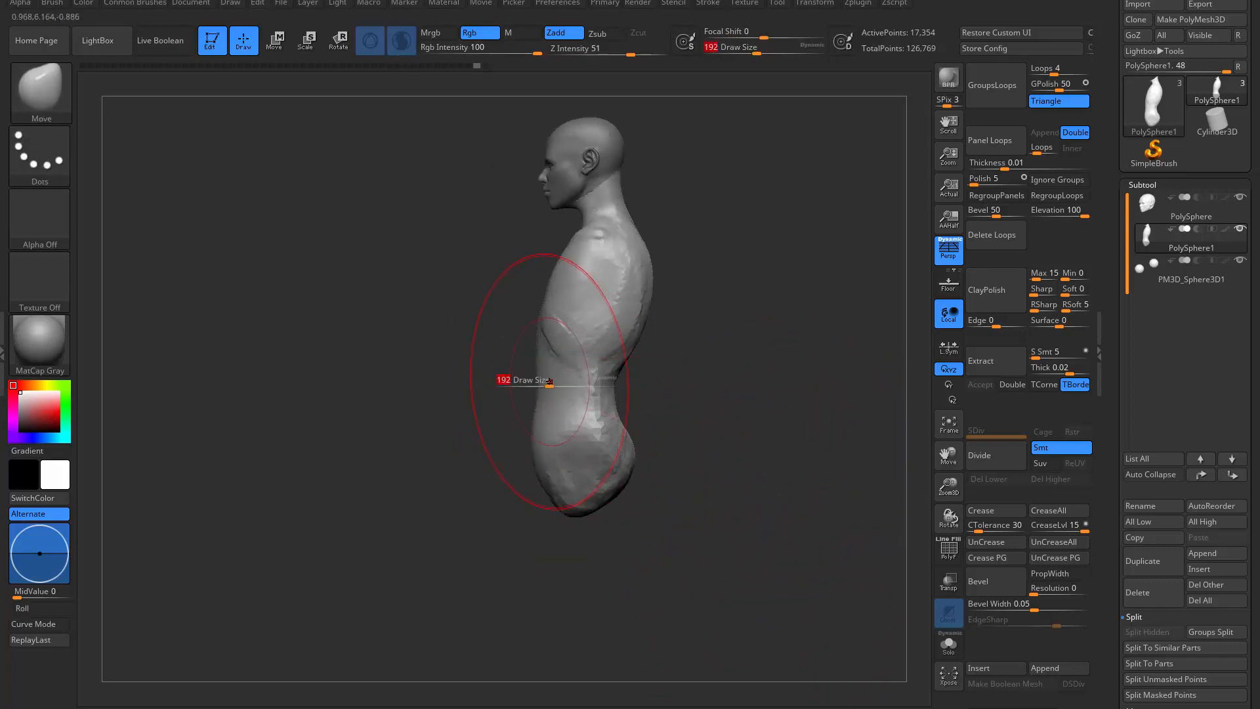
Step: Reshape the pelvis from the front and side with the Move brush, starting at draw size 112
{"action": "left_click_drag", "start_coordinate": [550, 385], "coordinate": [542, 388]}
{"action": "left_click_drag", "start_coordinate": [494, 477], "coordinate": [549, 501]}
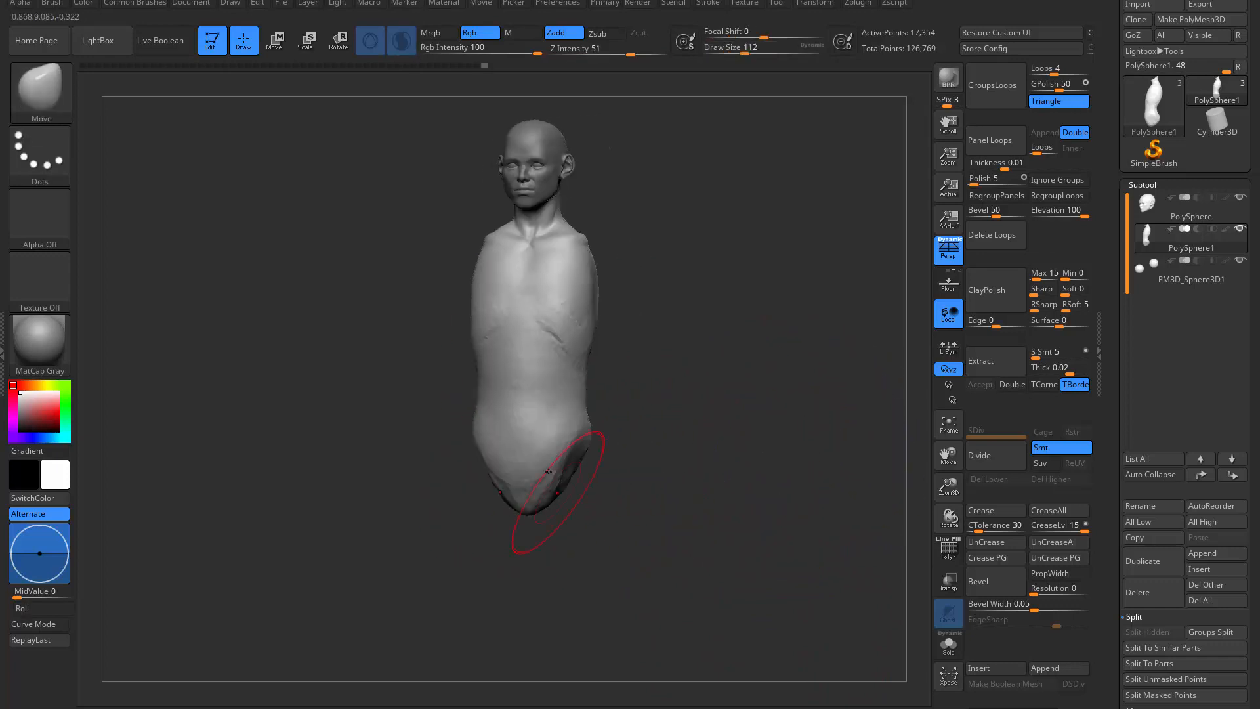
{"action": "mouse_move", "coordinate": [636, 456]}
{"action": "left_mouse_down"}
{"action": "mouse_move", "coordinate": [643, 406]}
{"action": "mouse_move", "coordinate": [640, 435]}
{"action": "left_mouse_up"}
{"action": "key", "text": "s"}
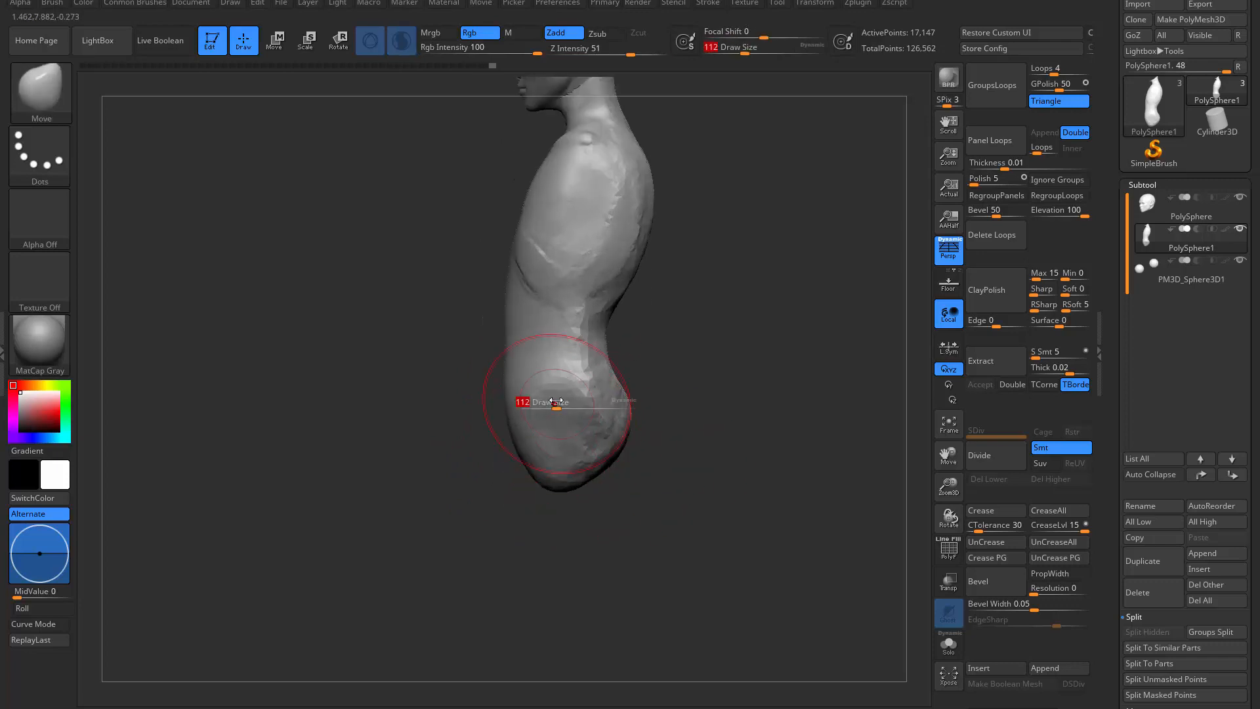
{"action": "left_click_drag", "start_coordinate": [550, 402], "coordinate": [525, 395]}
{"action": "key", "text": "s"}
{"action": "mouse_move", "coordinate": [670, 380]}
{"action": "left_mouse_down"}
{"action": "mouse_move", "coordinate": [734, 351]}
{"action": "mouse_move", "coordinate": [668, 445]}
{"action": "left_mouse_up"}
{"action": "mouse_move", "coordinate": [573, 261]}
{"action": "left_mouse_down"}
{"action": "mouse_move", "coordinate": [632, 332]}
{"action": "mouse_move", "coordinate": [652, 323]}
{"action": "mouse_move", "coordinate": [579, 444]}
{"action": "mouse_move", "coordinate": [619, 498]}
{"action": "mouse_move", "coordinate": [498, 489]}
{"action": "left_mouse_up"}
Step: Flatten the sides of the pelvis below the waist with the hPolish brush at draw size 124
{"action": "key", "text": "b"}
{"action": "key", "text": "h"}
{"action": "key", "text": "p"}
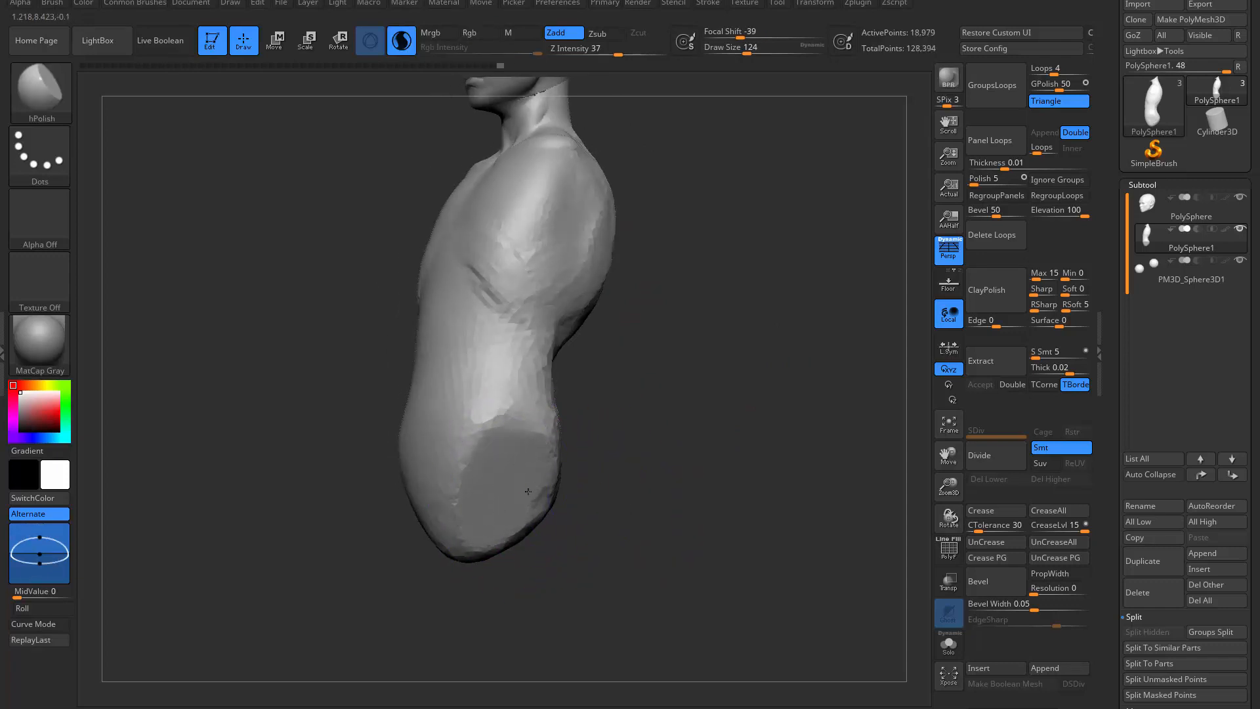
{"action": "mouse_move", "coordinate": [528, 491]}
{"action": "left_mouse_down"}
{"action": "mouse_move", "coordinate": [655, 469]}
{"action": "mouse_move", "coordinate": [695, 356]}
{"action": "left_mouse_up"}
{"action": "key", "text": "s"}
{"action": "mouse_move", "coordinate": [692, 407]}
{"action": "left_mouse_down"}
{"action": "mouse_move", "coordinate": [729, 410]}
{"action": "mouse_move", "coordinate": [719, 321]}
{"action": "left_mouse_up"}
{"action": "key", "text": "s"}
{"action": "mouse_move", "coordinate": [705, 383]}
{"action": "left_mouse_down"}
{"action": "mouse_move", "coordinate": [694, 383]}
{"action": "mouse_move", "coordinate": [723, 386]}
{"action": "mouse_move", "coordinate": [646, 402]}
{"action": "mouse_move", "coordinate": [672, 427]}
{"action": "mouse_move", "coordinate": [655, 452]}
{"action": "left_mouse_up"}
Step: Shape the upper hip edges and push in the flattened pelvis sides with the Move brush at draw size 68
{"action": "key", "text": "s"}
{"action": "key", "text": "b"}
{"action": "key", "text": "m"}
{"action": "key", "text": "v"}
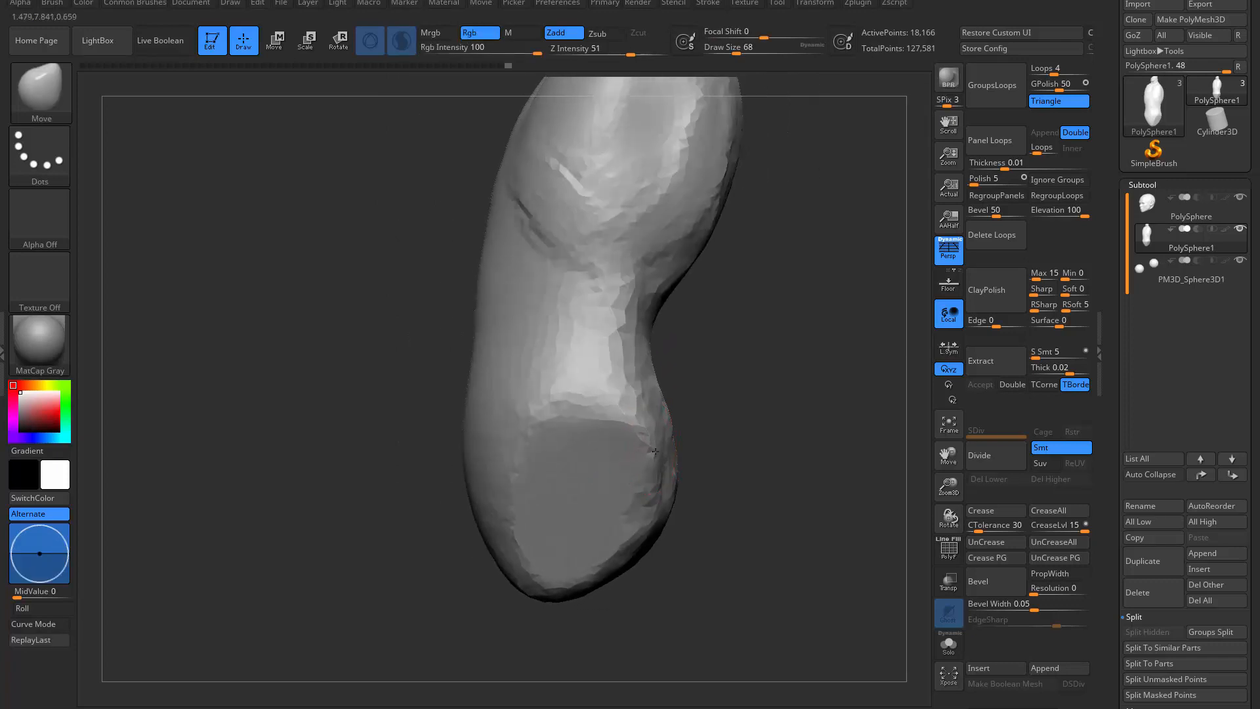
{"action": "left_click_drag", "start_coordinate": [716, 401], "coordinate": [727, 451], "text": "alt"}
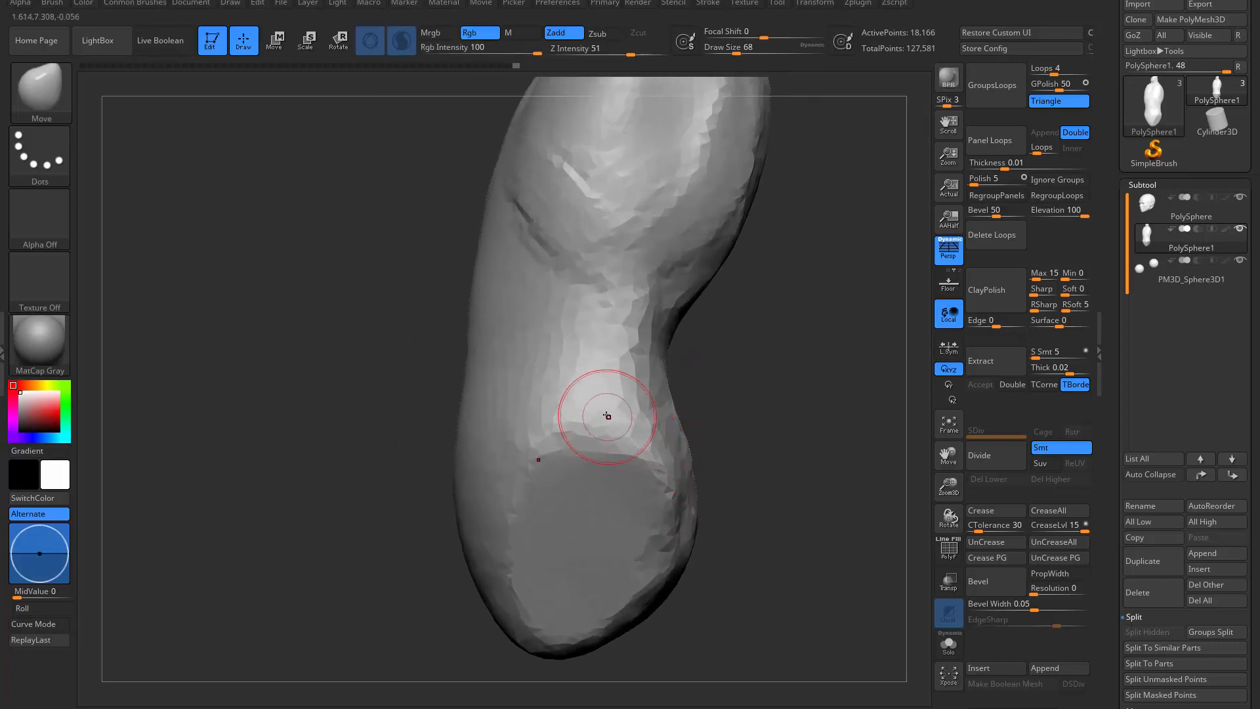
{"action": "mouse_move", "coordinate": [601, 412]}
{"action": "left_mouse_down"}
{"action": "mouse_move", "coordinate": [609, 397]}
{"action": "mouse_move", "coordinate": [612, 423]}
{"action": "left_mouse_up"}
{"action": "left_click_drag", "start_coordinate": [717, 416], "coordinate": [590, 446]}
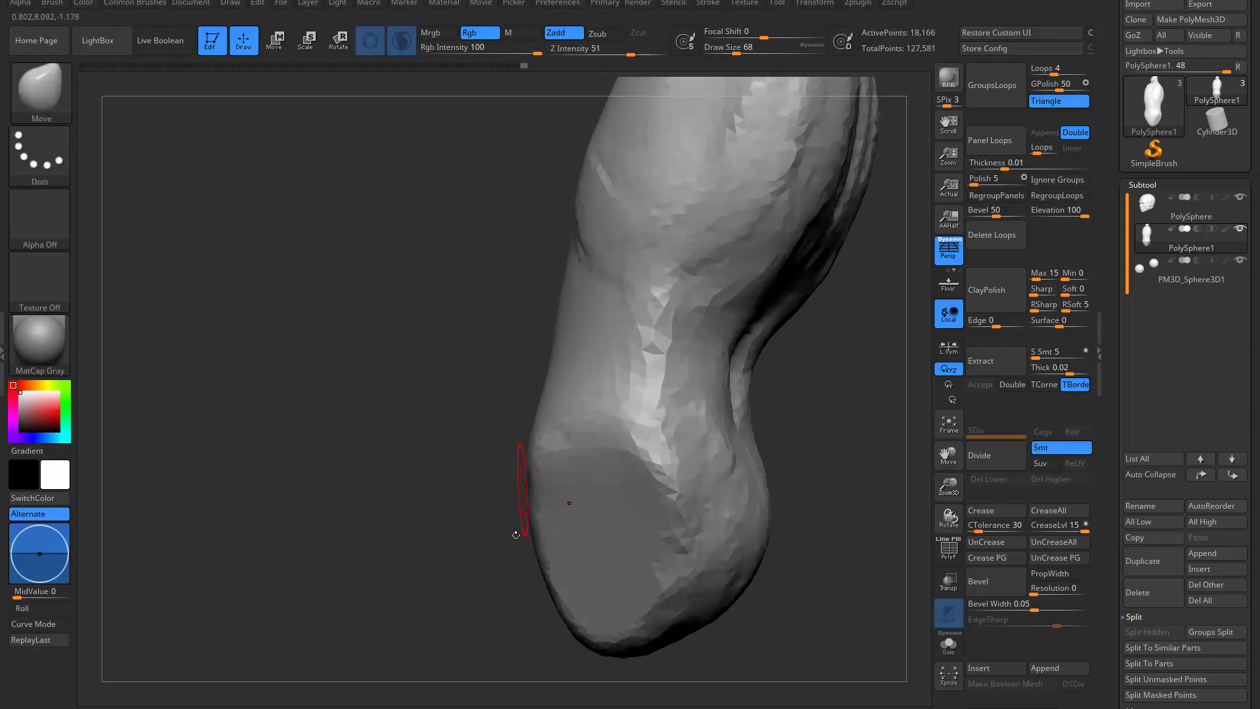
{"action": "mouse_move", "coordinate": [516, 535]}
{"action": "left_mouse_down"}
{"action": "mouse_move", "coordinate": [498, 571]}
{"action": "mouse_move", "coordinate": [548, 524]}
{"action": "left_mouse_up"}
{"action": "left_click_drag", "start_coordinate": [605, 454], "coordinate": [596, 429]}
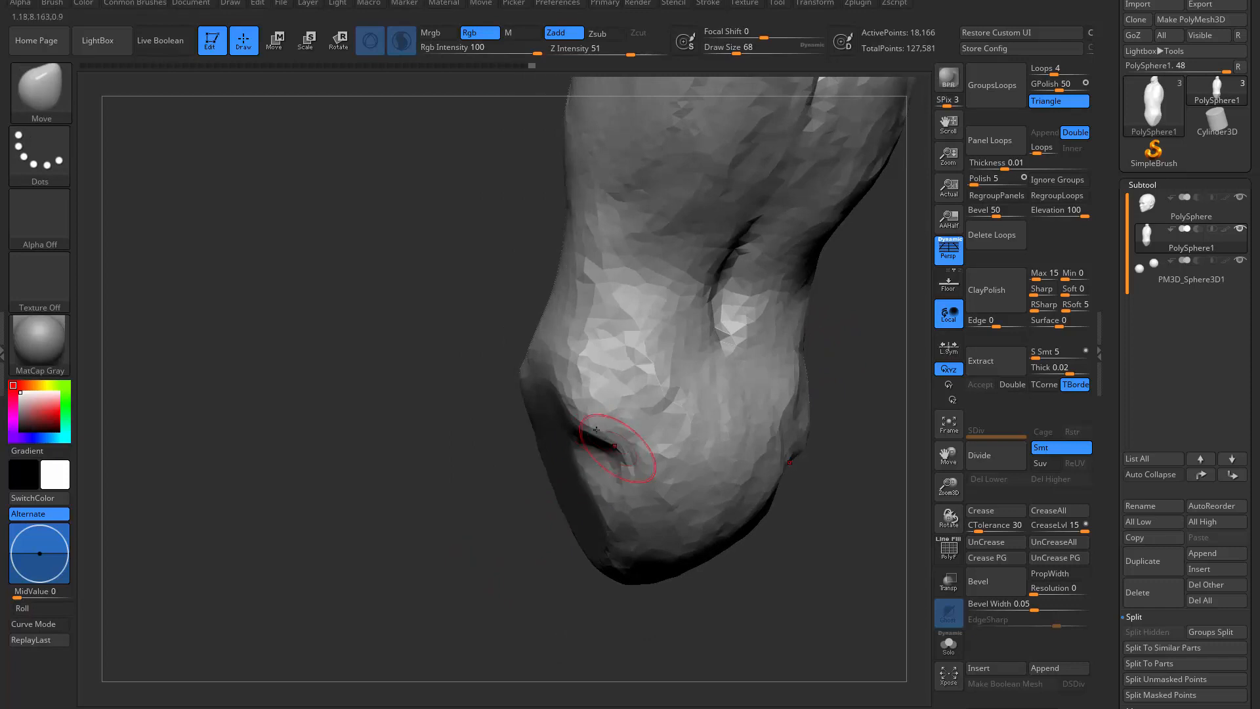
{"action": "left_click_drag", "start_coordinate": [514, 519], "coordinate": [529, 513]}
{"action": "left_click_drag", "start_coordinate": [590, 418], "coordinate": [599, 434]}
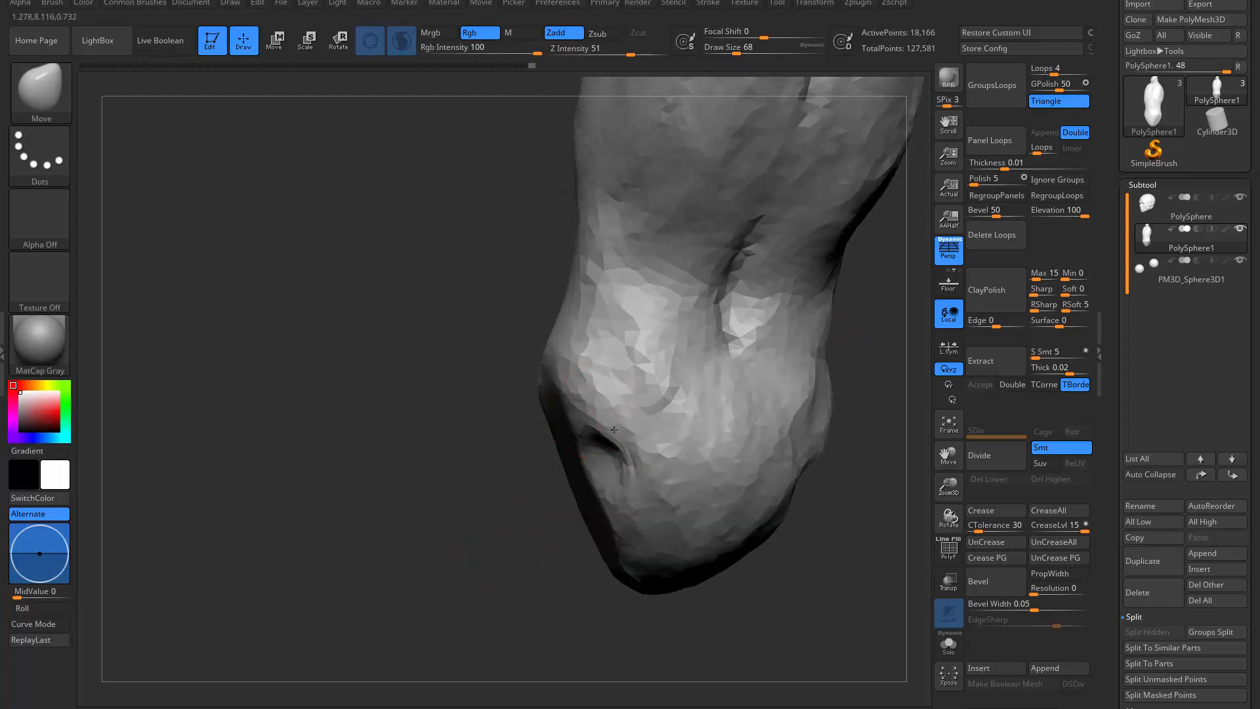
Step: Smooth the hips, lower back and middle back at draw size 145
{"action": "key", "text": "s"}
{"action": "left_click", "coordinate": [644, 484]}
{"action": "left_click_drag", "start_coordinate": [876, 528], "coordinate": [740, 535]}
{"action": "mouse_move", "coordinate": [863, 627]}
{"action": "left_mouse_down", "text": "alt"}
{"action": "mouse_move", "coordinate": [759, 505]}
{"action": "mouse_move", "coordinate": [751, 459]}
{"action": "left_mouse_up", "text": "alt"}
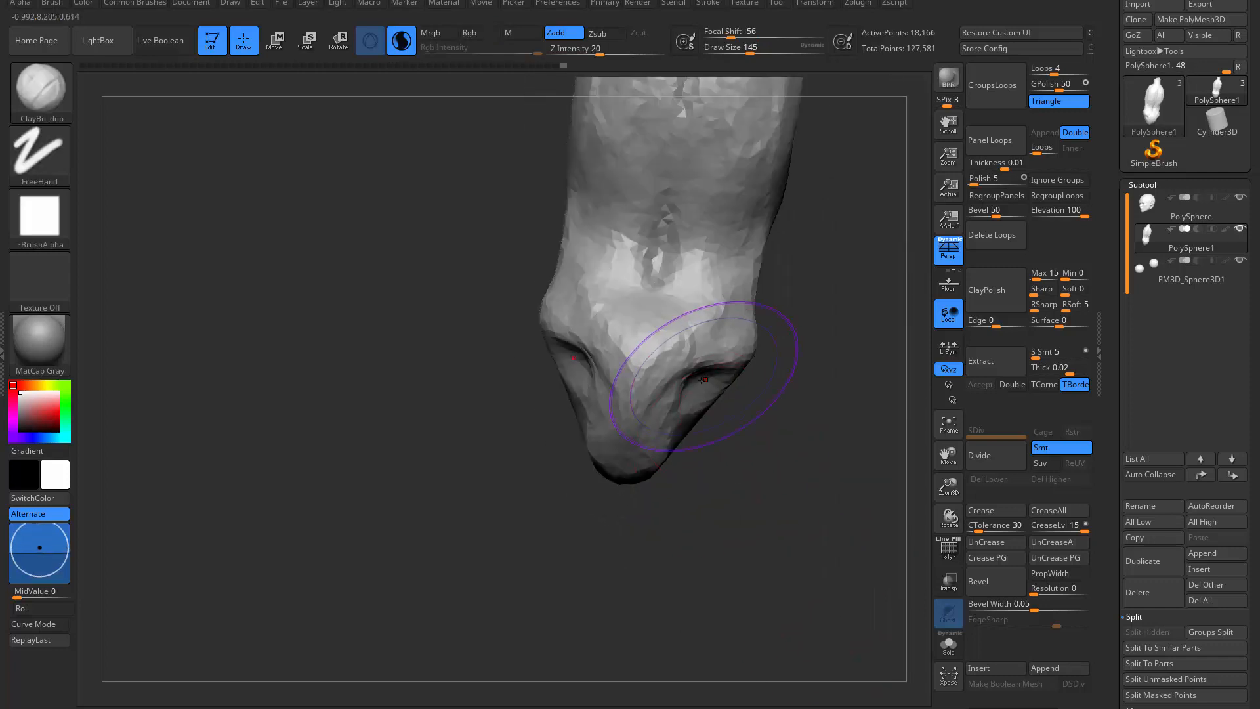
{"action": "left_click_drag", "start_coordinate": [703, 380], "coordinate": [701, 393], "text": "shift"}
{"action": "left_click_drag", "start_coordinate": [758, 420], "coordinate": [790, 420]}
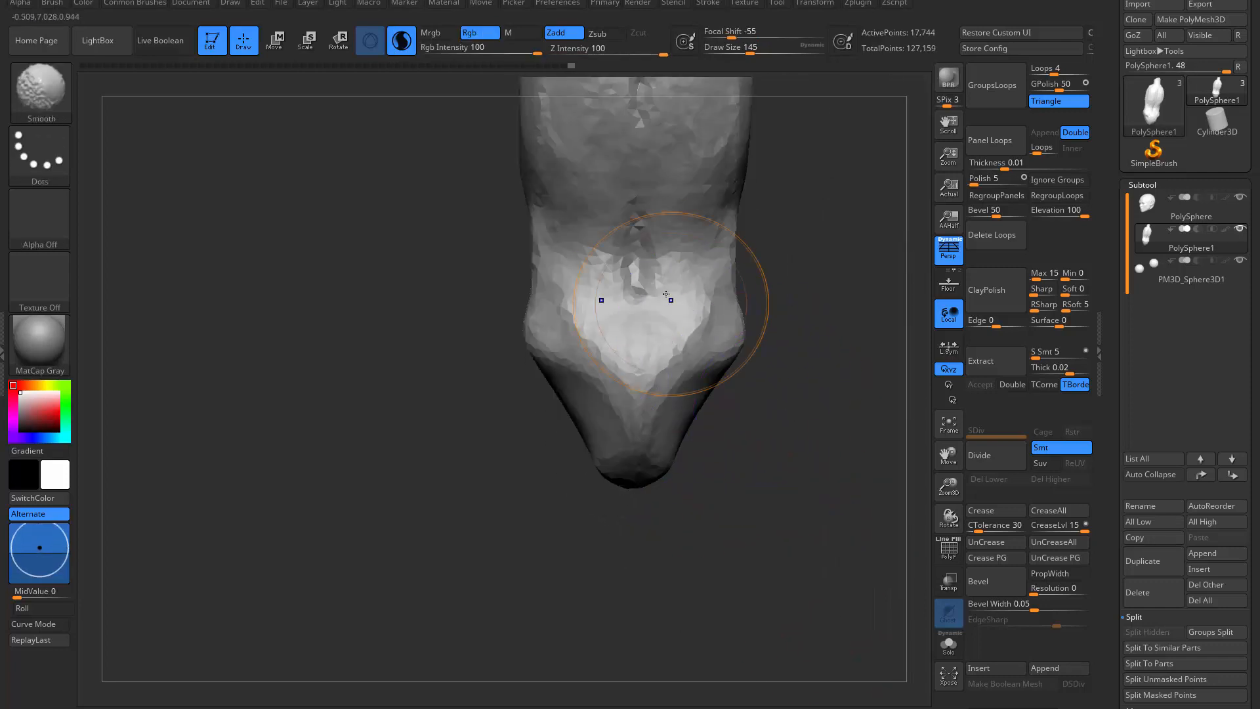
{"action": "left_click_drag", "start_coordinate": [673, 301], "coordinate": [662, 325], "text": "shift"}
{"action": "left_click_drag", "start_coordinate": [787, 269], "coordinate": [796, 429], "text": "alt"}
{"action": "mouse_move", "coordinate": [688, 289]}
{"action": "left_mouse_down", "text": "shift"}
{"action": "mouse_move", "coordinate": [683, 303]}
{"action": "mouse_move", "coordinate": [686, 265]}
{"action": "mouse_move", "coordinate": [707, 261]}
{"action": "left_mouse_up", "text": "shift"}
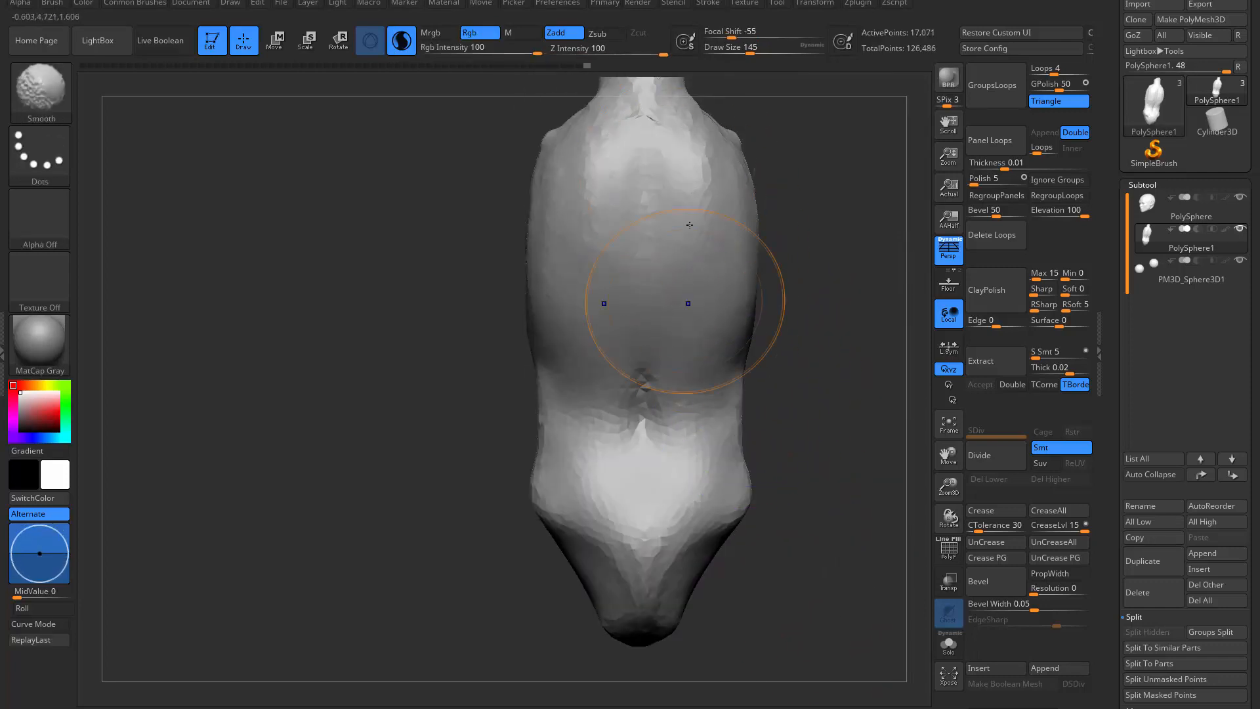
{"action": "left_click_drag", "start_coordinate": [813, 284], "coordinate": [829, 285]}
{"action": "left_click_drag", "start_coordinate": [855, 240], "coordinate": [838, 236], "text": "shift"}
Step: Carve the spine groove from the nape down to the pelvis with DamStandard at draw size 54, and smooth its upper part
{"action": "key", "text": "s"}
{"action": "left_click_drag", "start_coordinate": [765, 197], "coordinate": [736, 195]}
{"action": "left_click_drag", "start_coordinate": [789, 133], "coordinate": [794, 198], "text": "alt"}
{"action": "key", "text": "s"}
{"action": "left_click_drag", "start_coordinate": [766, 188], "coordinate": [783, 186]}
{"action": "key", "text": "b"}
{"action": "key", "text": "d"}
{"action": "key", "text": "s"}
{"action": "key", "text": "s"}
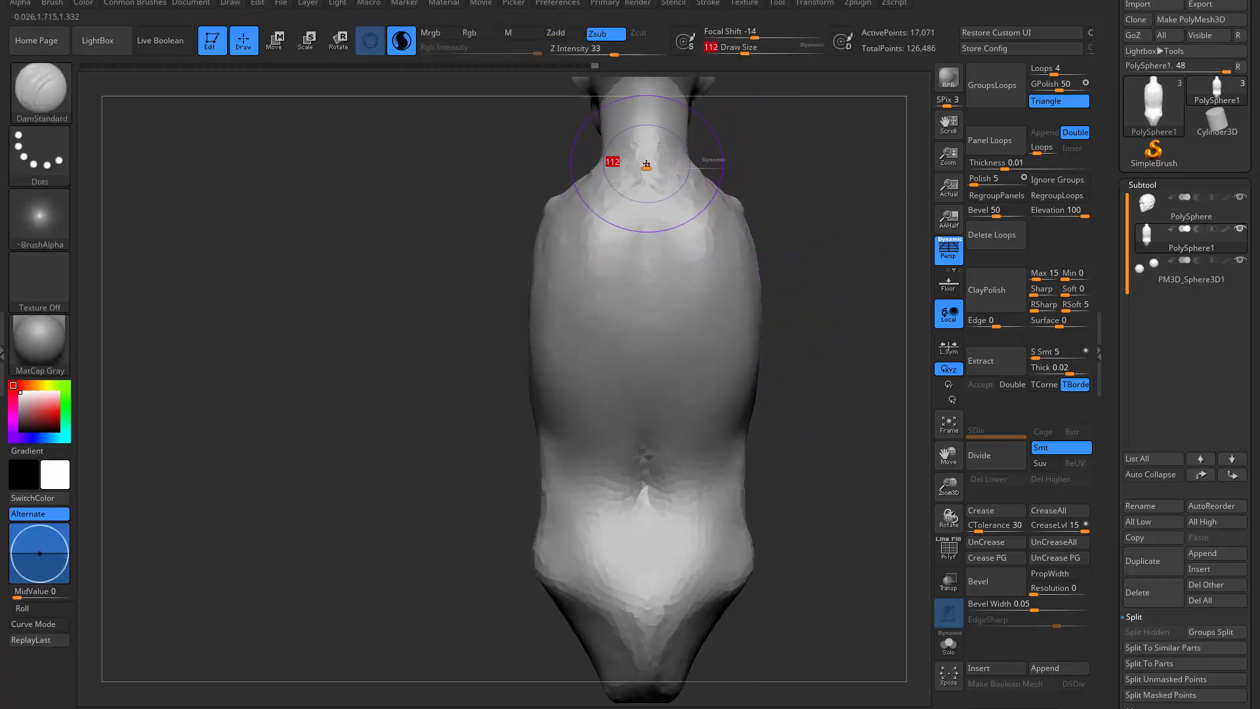
{"action": "left_click_drag", "start_coordinate": [645, 163], "coordinate": [628, 162]}
{"action": "left_click_drag", "start_coordinate": [727, 138], "coordinate": [733, 172], "text": "alt"}
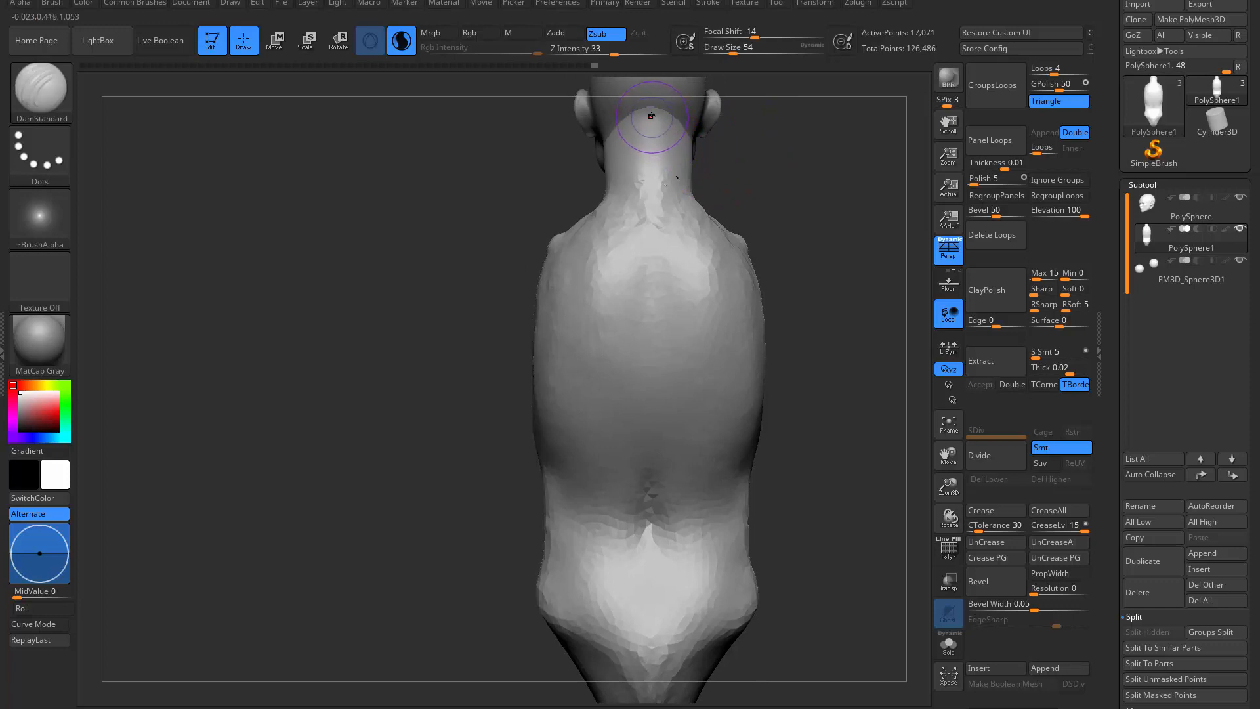
{"action": "left_click_drag", "start_coordinate": [652, 330], "coordinate": [648, 693]}
{"action": "mouse_move", "coordinate": [774, 551]}
{"action": "left_mouse_down"}
{"action": "mouse_move", "coordinate": [849, 436]}
{"action": "mouse_move", "coordinate": [759, 396]}
{"action": "mouse_move", "coordinate": [801, 455]}
{"action": "mouse_move", "coordinate": [817, 452]}
{"action": "left_mouse_up"}
{"action": "left_click_drag", "start_coordinate": [659, 220], "coordinate": [662, 251], "text": "shift"}
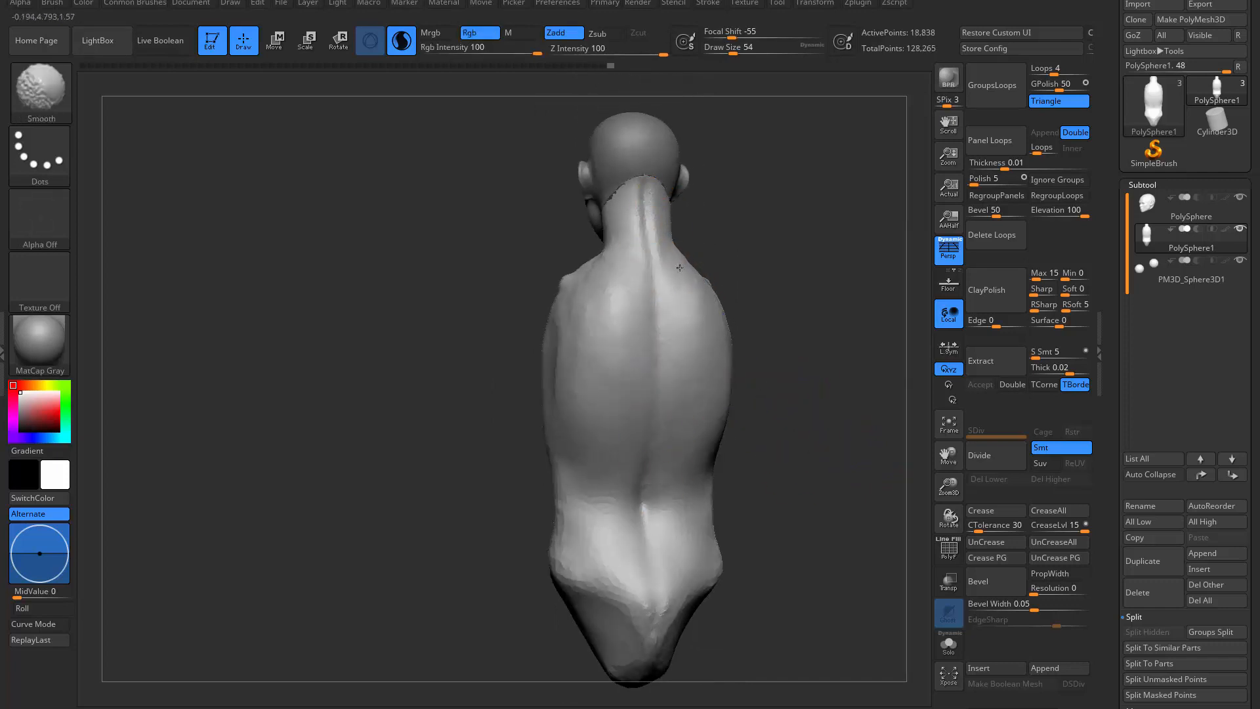
Step: Adjust the side contour of the rib cage with the Move brush at draw size 120
{"action": "mouse_move", "coordinate": [784, 346]}
{"action": "left_mouse_down", "text": "alt"}
{"action": "mouse_move", "coordinate": [757, 309]}
{"action": "mouse_move", "coordinate": [818, 393]}
{"action": "mouse_move", "coordinate": [761, 352]}
{"action": "mouse_move", "coordinate": [748, 380]}
{"action": "mouse_move", "coordinate": [793, 385]}
{"action": "mouse_move", "coordinate": [759, 360]}
{"action": "mouse_move", "coordinate": [774, 363]}
{"action": "left_mouse_up", "text": "alt"}
{"action": "key", "text": "s"}
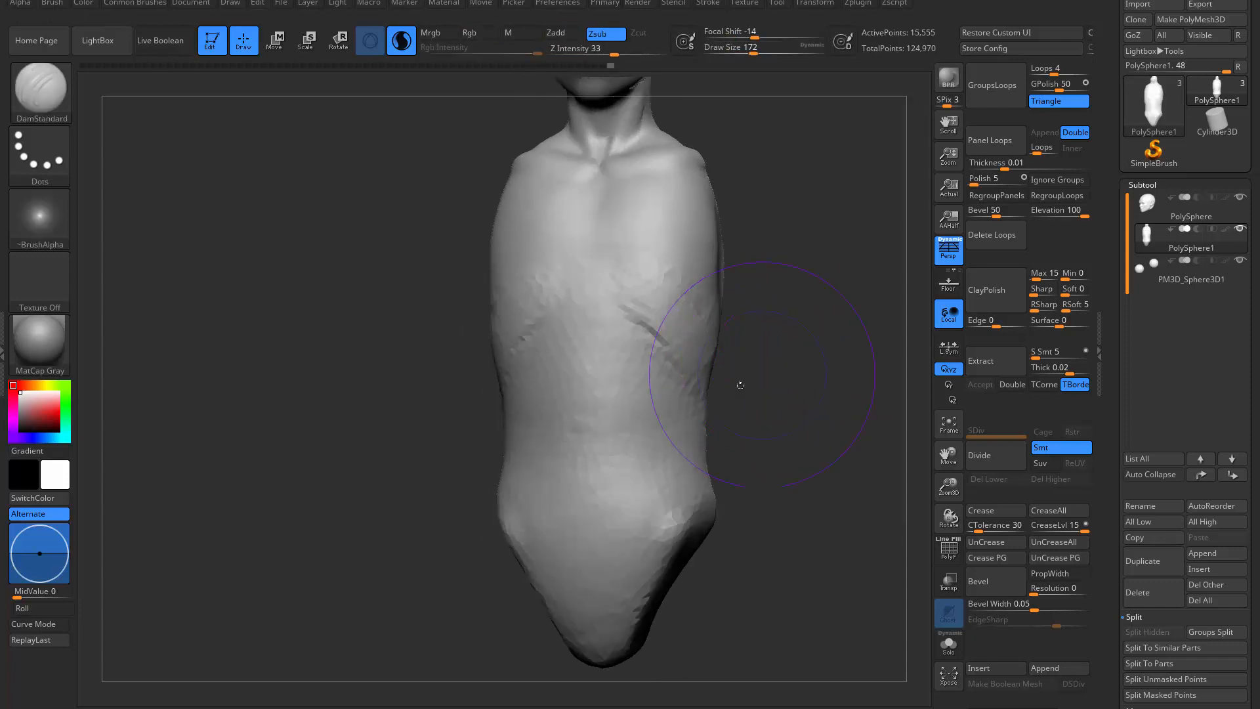
{"action": "key", "text": "b"}
{"action": "key", "text": "m"}
{"action": "key", "text": "v"}
{"action": "key", "text": "s"}
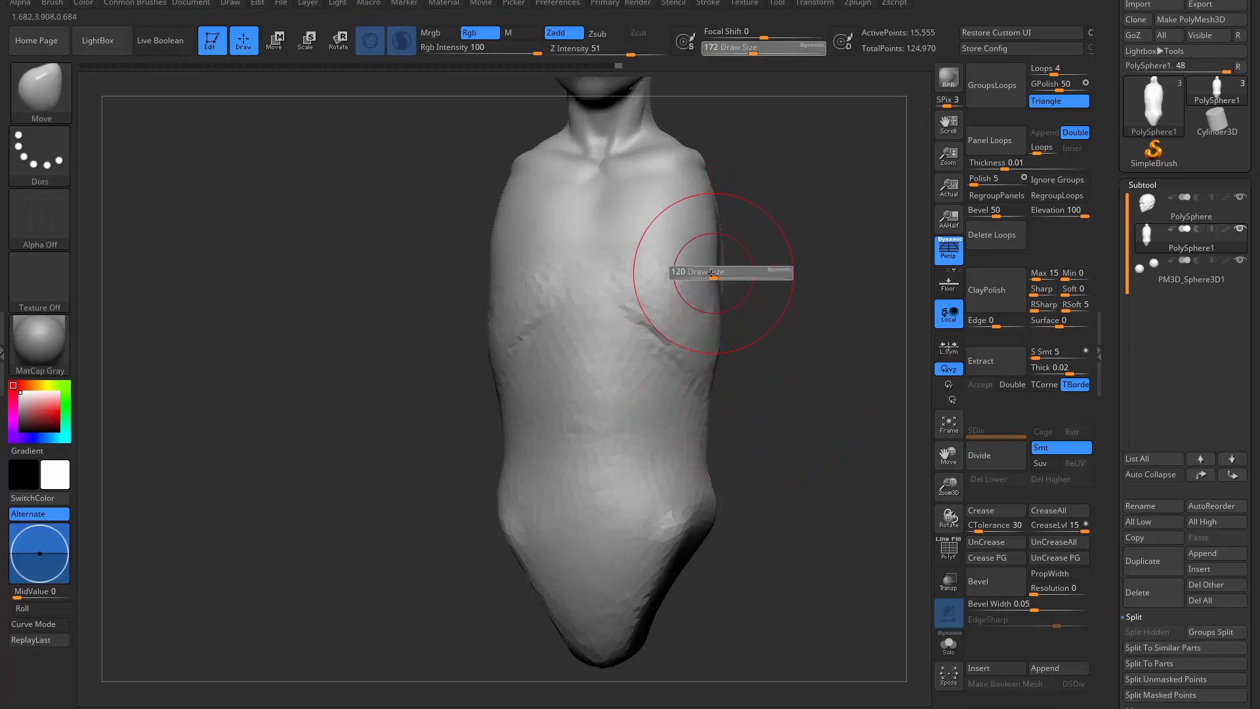
{"action": "mouse_move", "coordinate": [718, 277]}
{"action": "left_mouse_down"}
{"action": "mouse_move", "coordinate": [710, 271]}
{"action": "mouse_move", "coordinate": [754, 296]}
{"action": "left_mouse_up"}
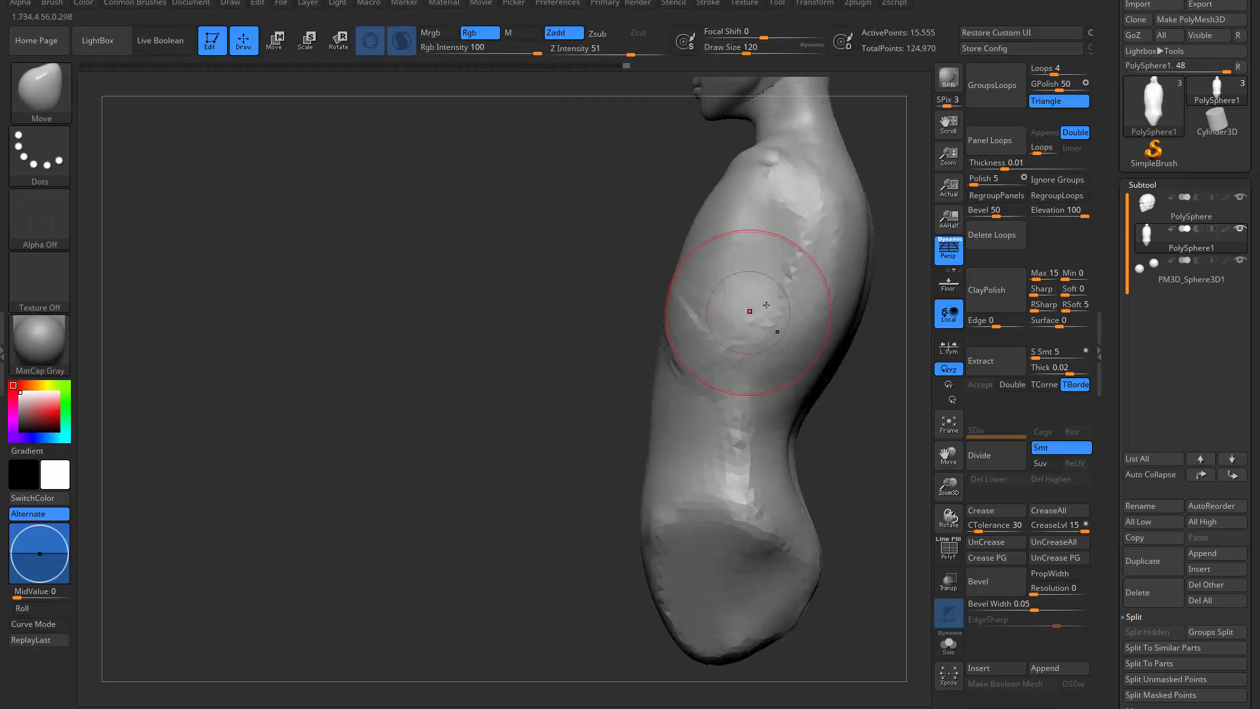
Step: Build up the muscle mass along the sides of the back toward the waist with ClayBuildup at draw size 120
{"action": "key", "text": "b"}
{"action": "key", "text": "c"}
{"action": "key", "text": "b"}
{"action": "mouse_move", "coordinate": [776, 252]}
{"action": "left_mouse_down"}
{"action": "mouse_move", "coordinate": [828, 366]}
{"action": "mouse_move", "coordinate": [824, 302]}
{"action": "left_mouse_up"}
{"action": "mouse_move", "coordinate": [832, 434]}
{"action": "left_mouse_down"}
{"action": "mouse_move", "coordinate": [720, 441]}
{"action": "mouse_move", "coordinate": [554, 411]}
{"action": "mouse_move", "coordinate": [663, 305]}
{"action": "mouse_move", "coordinate": [707, 427]}
{"action": "left_mouse_up"}
{"action": "left_click_drag", "start_coordinate": [675, 357], "coordinate": [725, 434]}
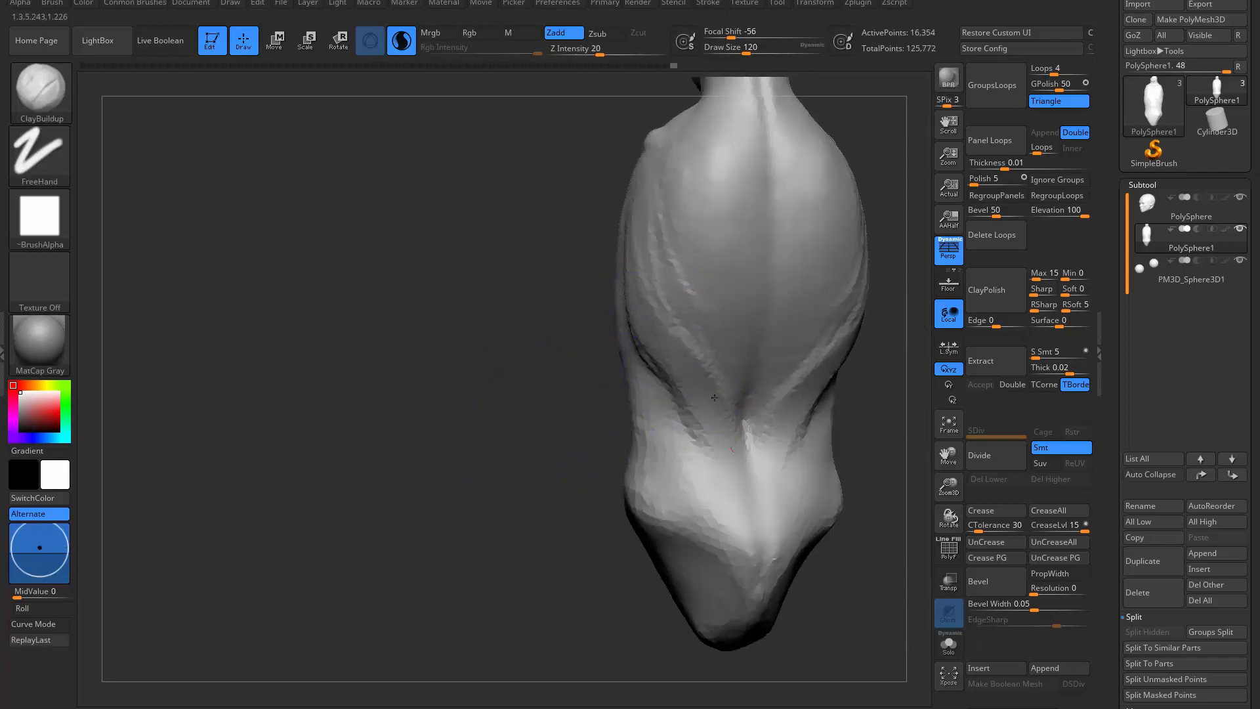
{"action": "left_click_drag", "start_coordinate": [685, 171], "coordinate": [689, 289]}
Step: Pull the outer tip of the shoulder upward with the Move brush at draw size 120
{"action": "mouse_move", "coordinate": [756, 255]}
{"action": "right_mouse_down"}
{"action": "mouse_move", "coordinate": [793, 247]}
{"action": "mouse_move", "coordinate": [857, 190]}
{"action": "mouse_move", "coordinate": [873, 158]}
{"action": "right_mouse_up"}
{"action": "key", "text": "b"}
{"action": "key", "text": "m"}
{"action": "key", "text": "v"}
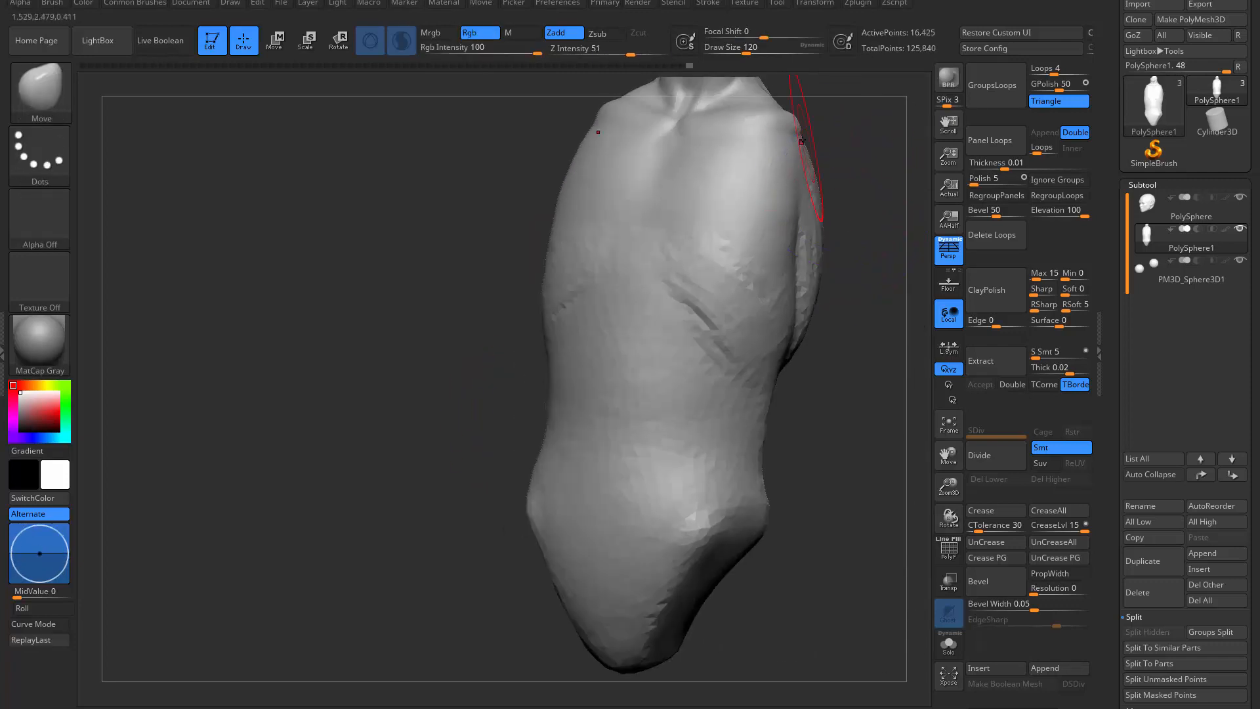
{"action": "left_click_drag", "start_coordinate": [801, 140], "coordinate": [795, 112]}
{"action": "mouse_move", "coordinate": [807, 131]}
{"action": "right_mouse_down"}
{"action": "mouse_move", "coordinate": [820, 317]}
{"action": "mouse_move", "coordinate": [689, 306]}
{"action": "mouse_move", "coordinate": [801, 323]}
{"action": "mouse_move", "coordinate": [627, 259]}
{"action": "right_mouse_up"}
Step: Build up the muscle columns beside the lower spine with ClayBuildup at draw size 90, and smooth them
{"action": "key", "text": "s"}
{"action": "left_click_drag", "start_coordinate": [624, 262], "coordinate": [618, 271]}
{"action": "key", "text": "b"}
{"action": "key", "text": "c"}
{"action": "key", "text": "b"}
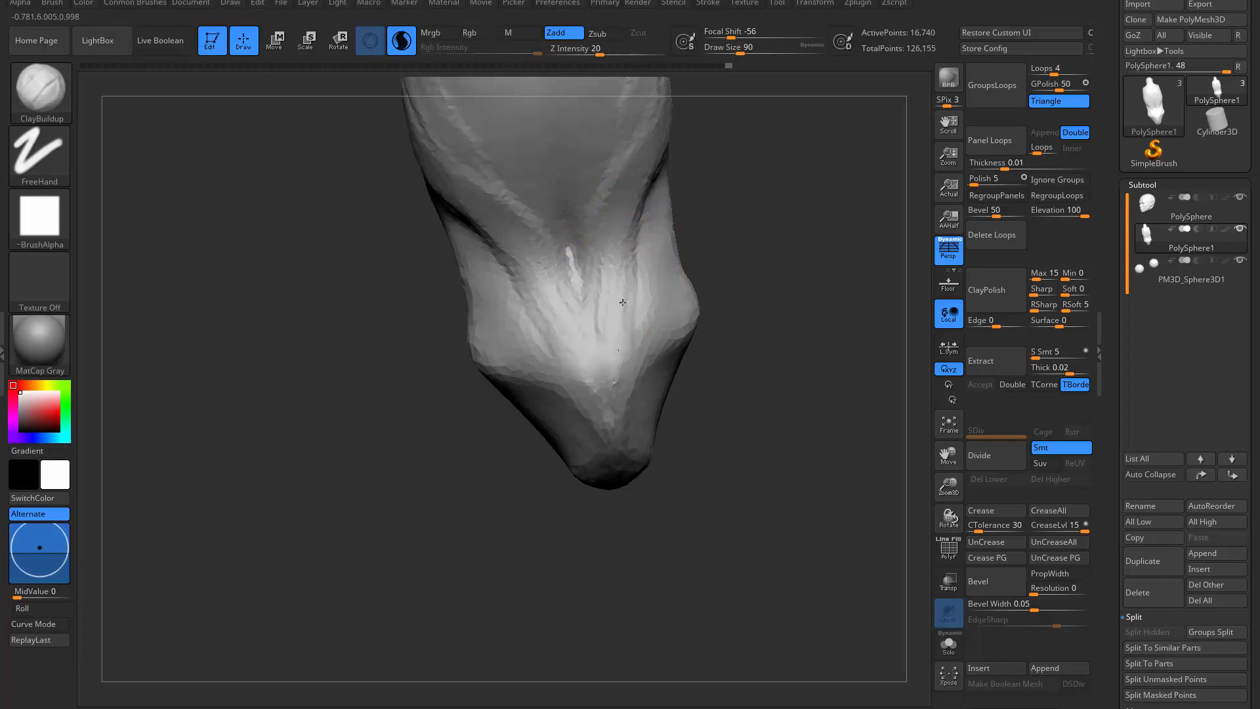
{"action": "left_click_drag", "start_coordinate": [617, 249], "coordinate": [621, 336]}
{"action": "right_click_drag", "start_coordinate": [703, 239], "coordinate": [635, 252]}
{"action": "left_click_drag", "start_coordinate": [607, 279], "coordinate": [602, 208], "text": "shift"}
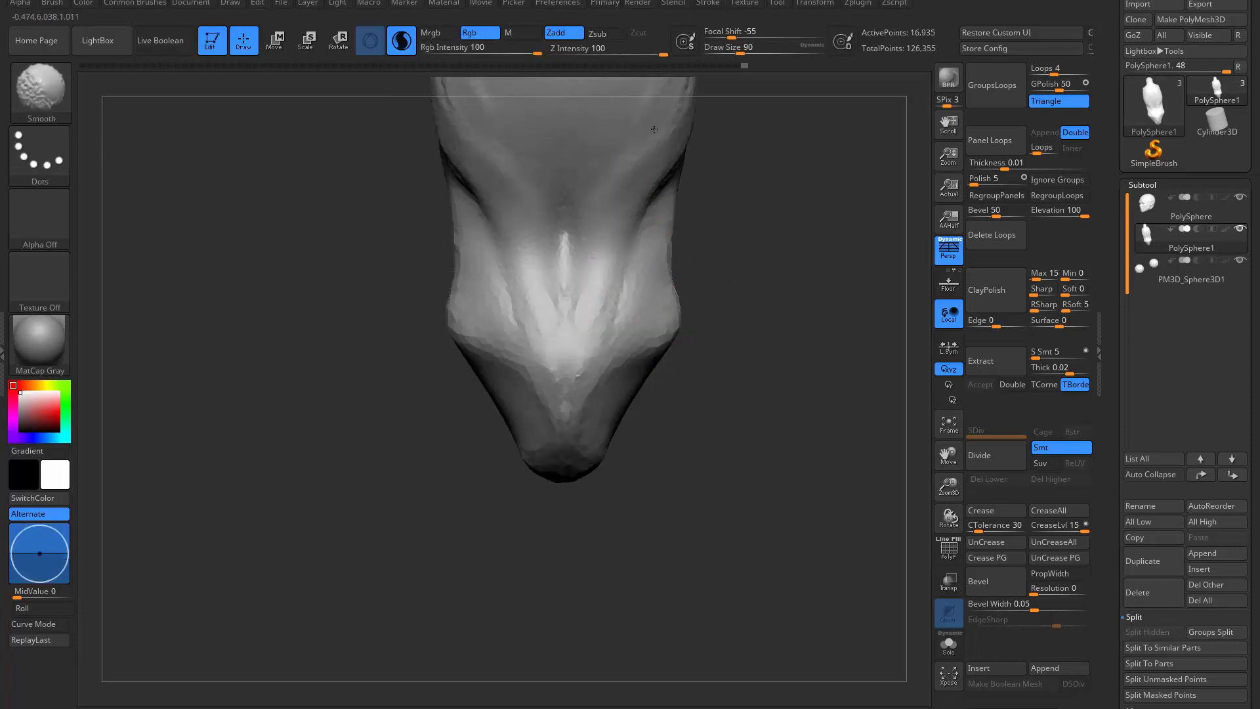
{"action": "right_click_drag", "start_coordinate": [654, 129], "coordinate": [691, 324], "text": "alt"}
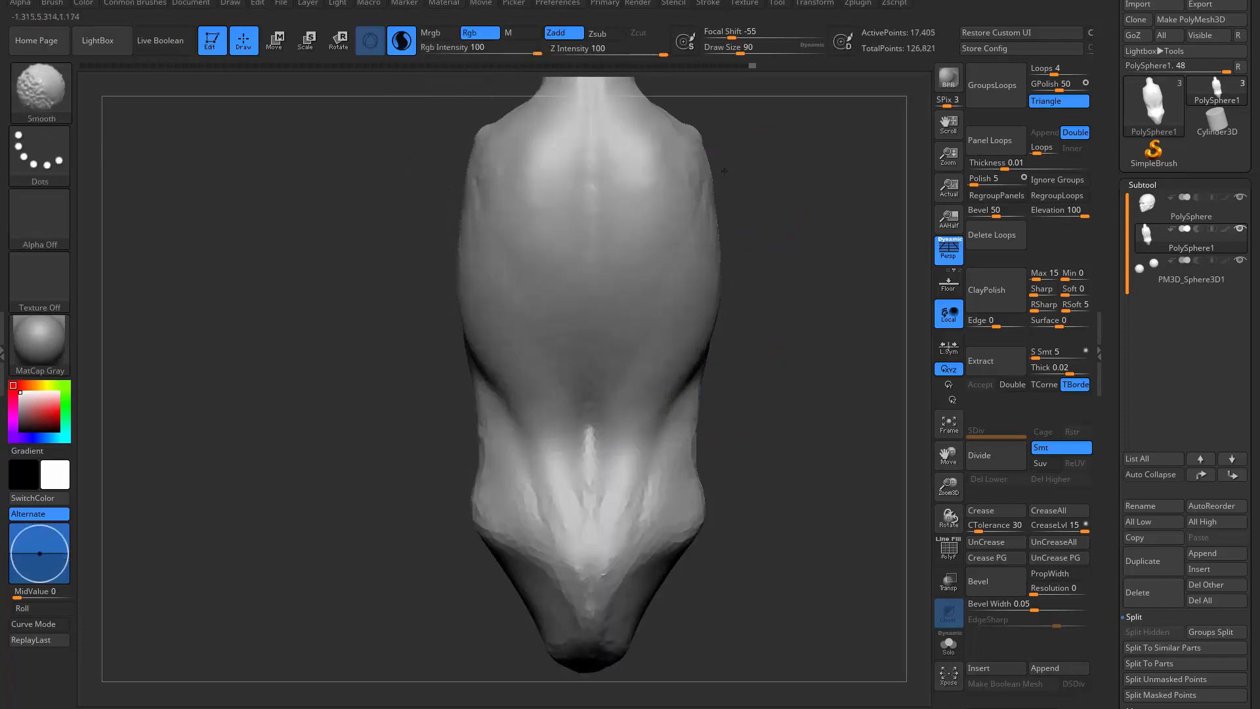
Step: Rough in both shoulder blades on the upper back with ClayBuildup at draw size 74
{"action": "right_click_drag", "start_coordinate": [739, 221], "coordinate": [742, 280], "text": "alt"}
{"action": "key", "text": "s"}
{"action": "left_click_drag", "start_coordinate": [656, 241], "coordinate": [658, 251]}
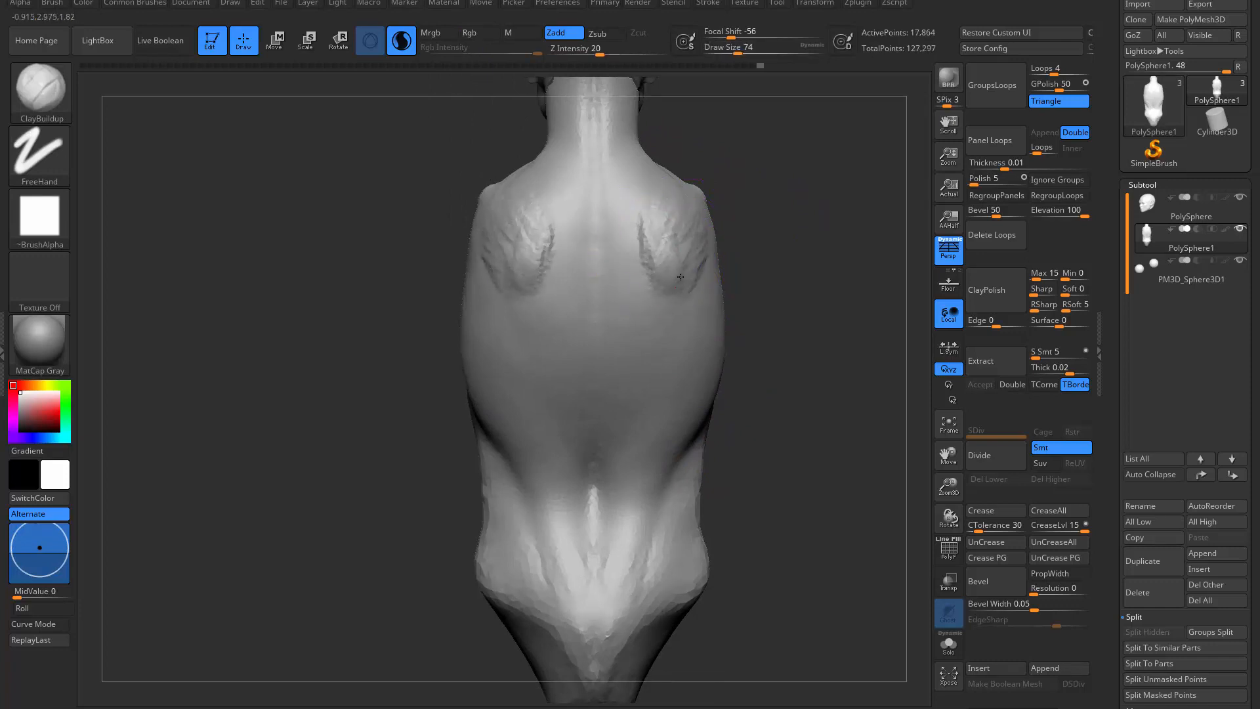
{"action": "mouse_move", "coordinate": [650, 266]}
{"action": "right_mouse_down", "text": "alt"}
{"action": "mouse_move", "coordinate": [632, 295]}
{"action": "mouse_move", "coordinate": [664, 289]}
{"action": "mouse_move", "coordinate": [652, 294]}
{"action": "right_mouse_up", "text": "alt"}
{"action": "key", "text": "s"}
{"action": "left_click_drag", "start_coordinate": [672, 292], "coordinate": [663, 293]}
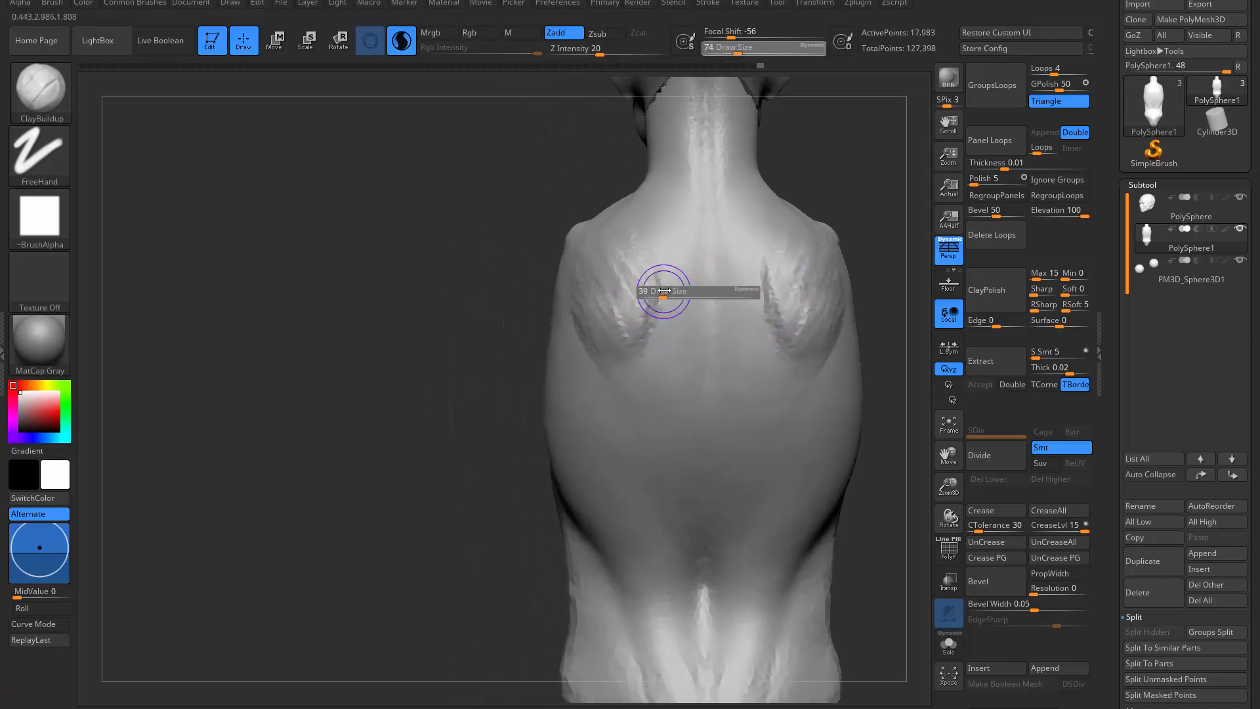
{"action": "key", "text": "b"}
{"action": "key", "text": "d"}
{"action": "key", "text": "s"}
{"action": "key", "text": "bracketleft"}
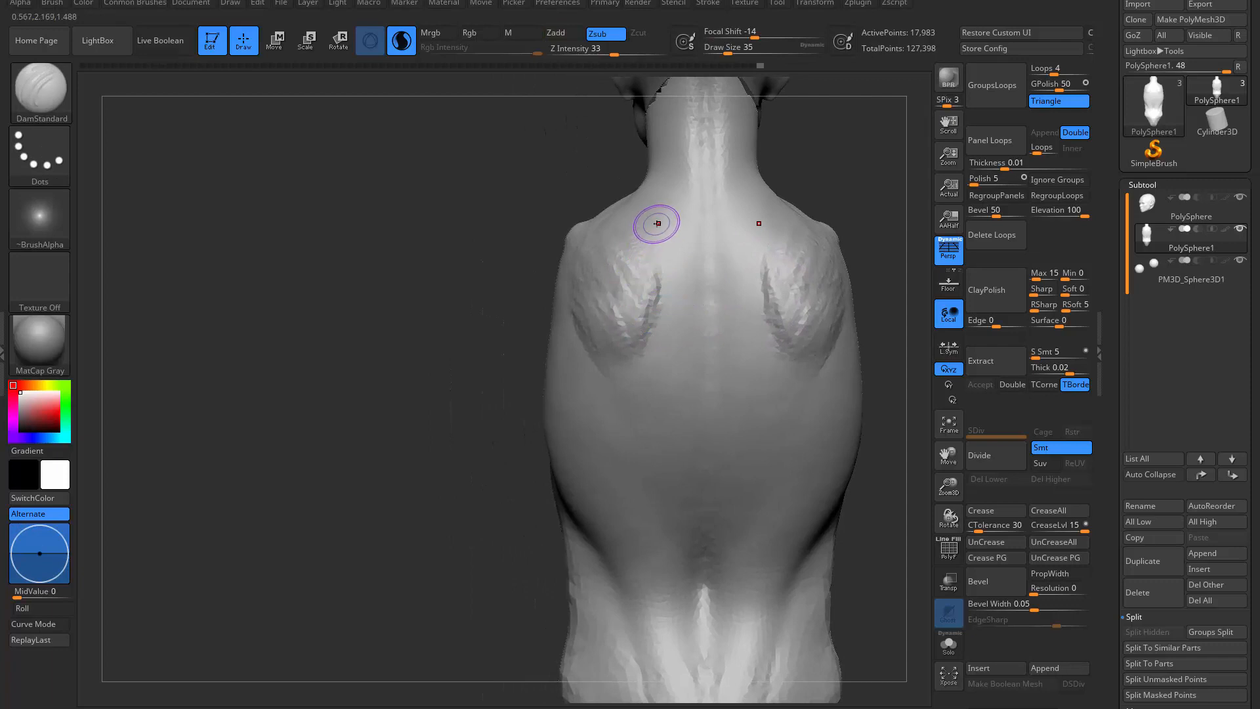
Step: Define the inner edges and lower tips of the shoulder blades with ClayBuildup at draw size 56, undoing the last stroke
{"action": "key", "text": "s"}
{"action": "left_click_drag", "start_coordinate": [658, 226], "coordinate": [651, 221]}
{"action": "key", "text": "s"}
{"action": "left_click", "coordinate": [640, 225]}
{"action": "key", "text": "s"}
{"action": "key", "text": "b"}
{"action": "key", "text": "c"}
{"action": "key", "text": "b"}
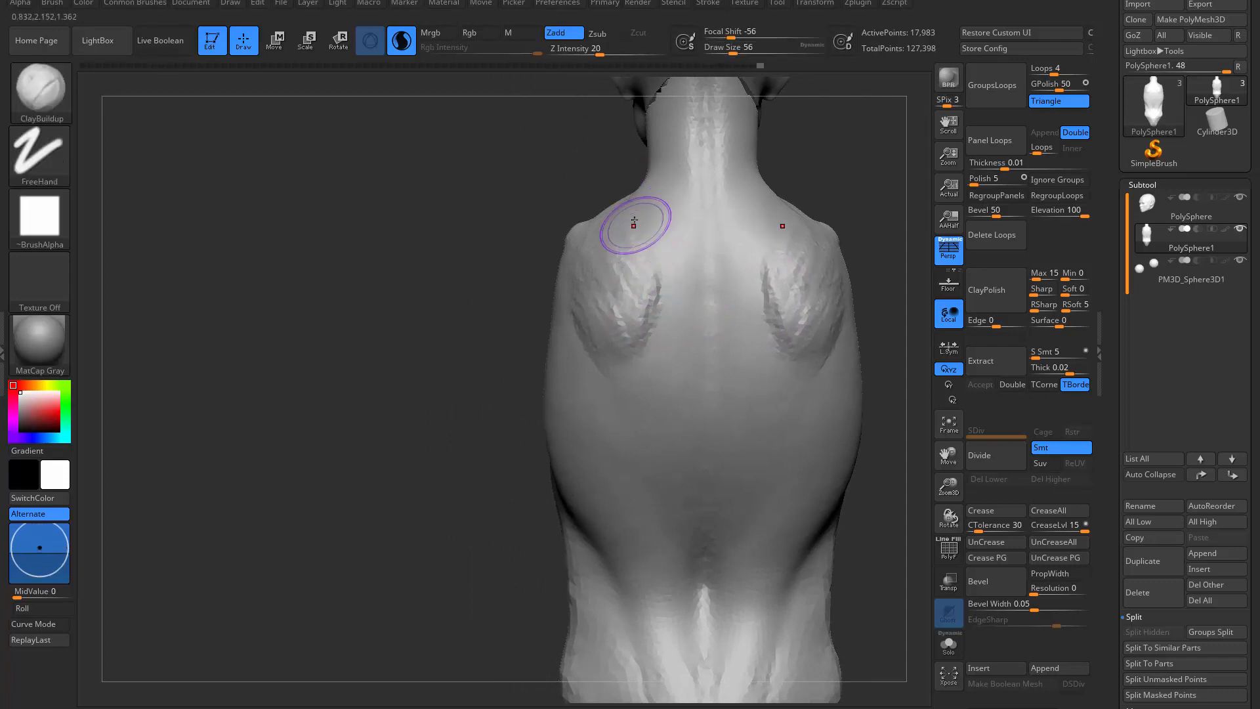
{"action": "left_click_drag", "start_coordinate": [650, 302], "coordinate": [638, 354]}
{"action": "left_click_drag", "start_coordinate": [648, 317], "coordinate": [627, 368]}
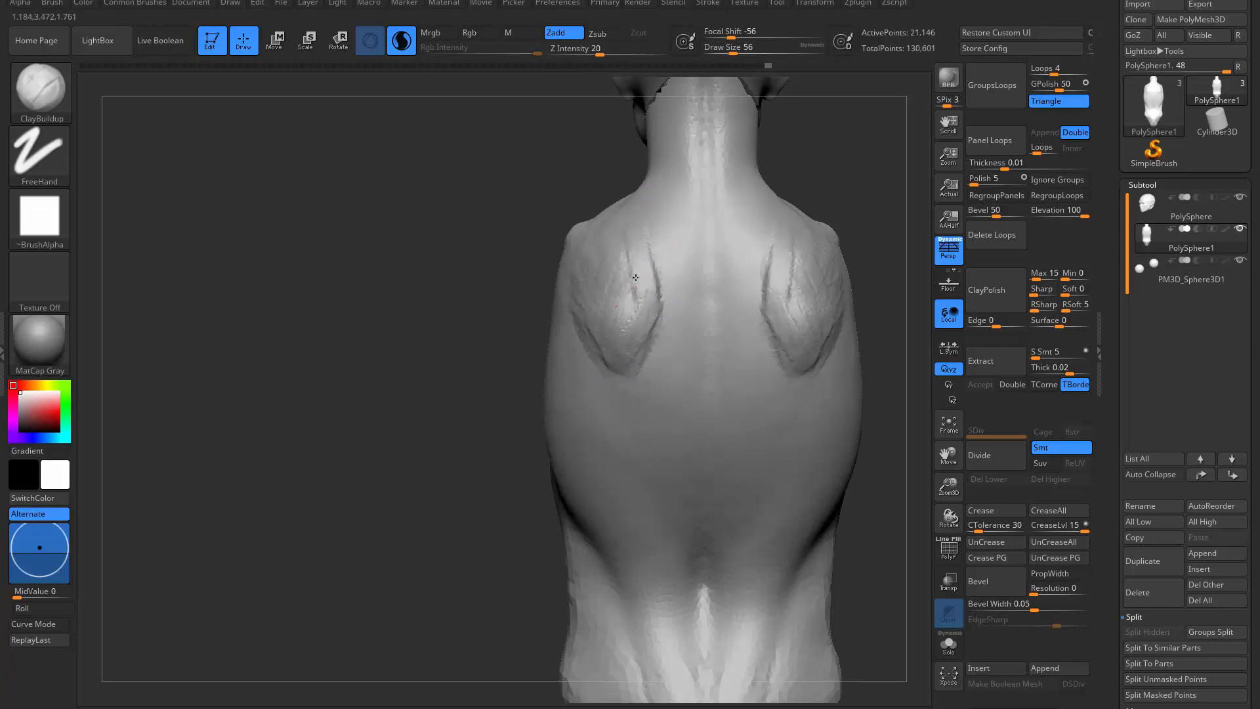
{"action": "key", "text": "ctrl+z"}
{"action": "key", "text": "b"}
{"action": "key", "text": "m"}
{"action": "key", "text": "v"}
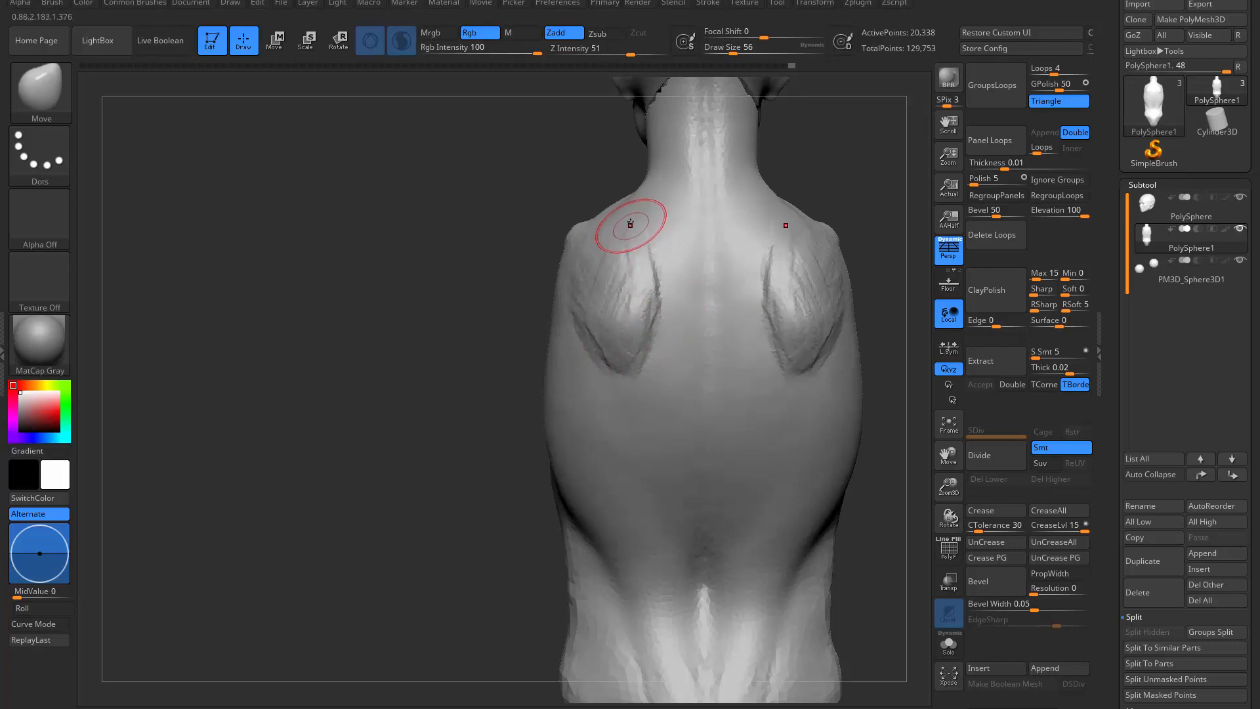
Step: Sculpt the ridge running across each shoulder blade toward the shoulder with ClayBuildup at draw size 56
{"action": "key", "text": "b"}
{"action": "key", "text": "c"}
{"action": "key", "text": "b"}
{"action": "left_click_drag", "start_coordinate": [631, 225], "coordinate": [625, 219]}
{"action": "mouse_move", "coordinate": [634, 273]}
{"action": "left_mouse_down"}
{"action": "mouse_move", "coordinate": [633, 210]}
{"action": "mouse_move", "coordinate": [650, 297]}
{"action": "left_mouse_up"}
{"action": "right_click_drag", "start_coordinate": [603, 264], "coordinate": [670, 293], "text": "alt"}
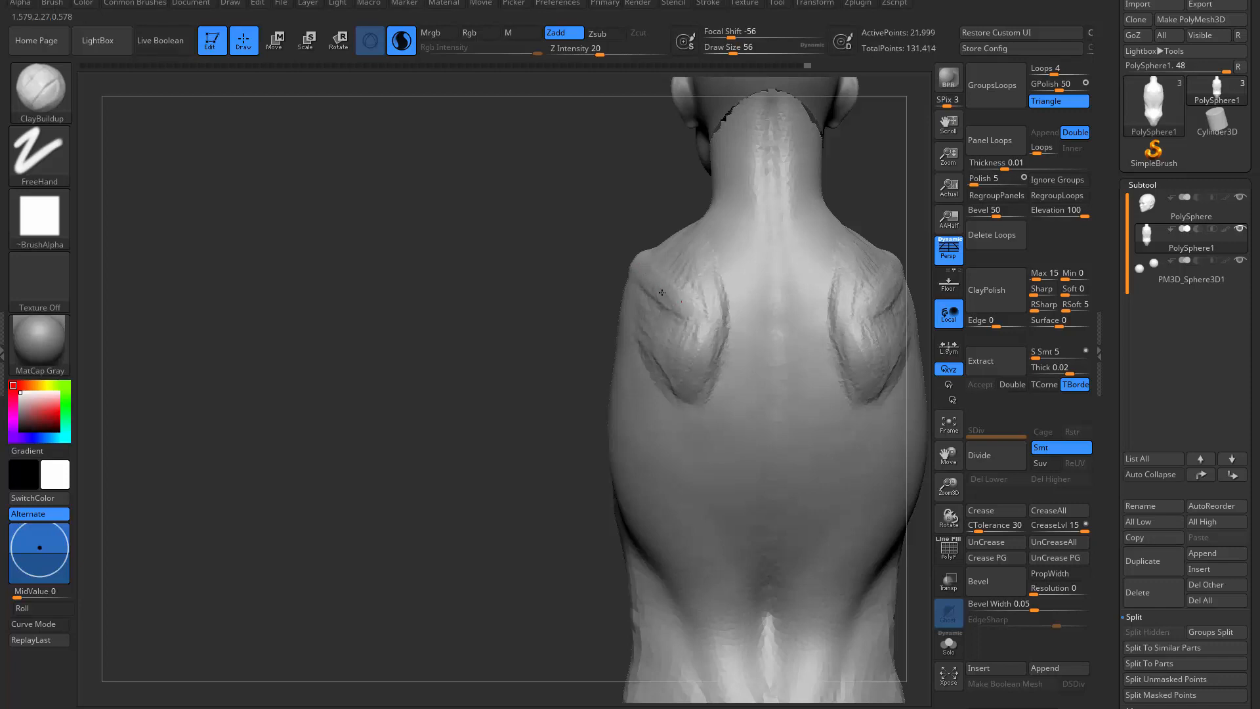
{"action": "left_click_drag", "start_coordinate": [688, 310], "coordinate": [680, 320]}
{"action": "key", "text": "ctrl+z"}
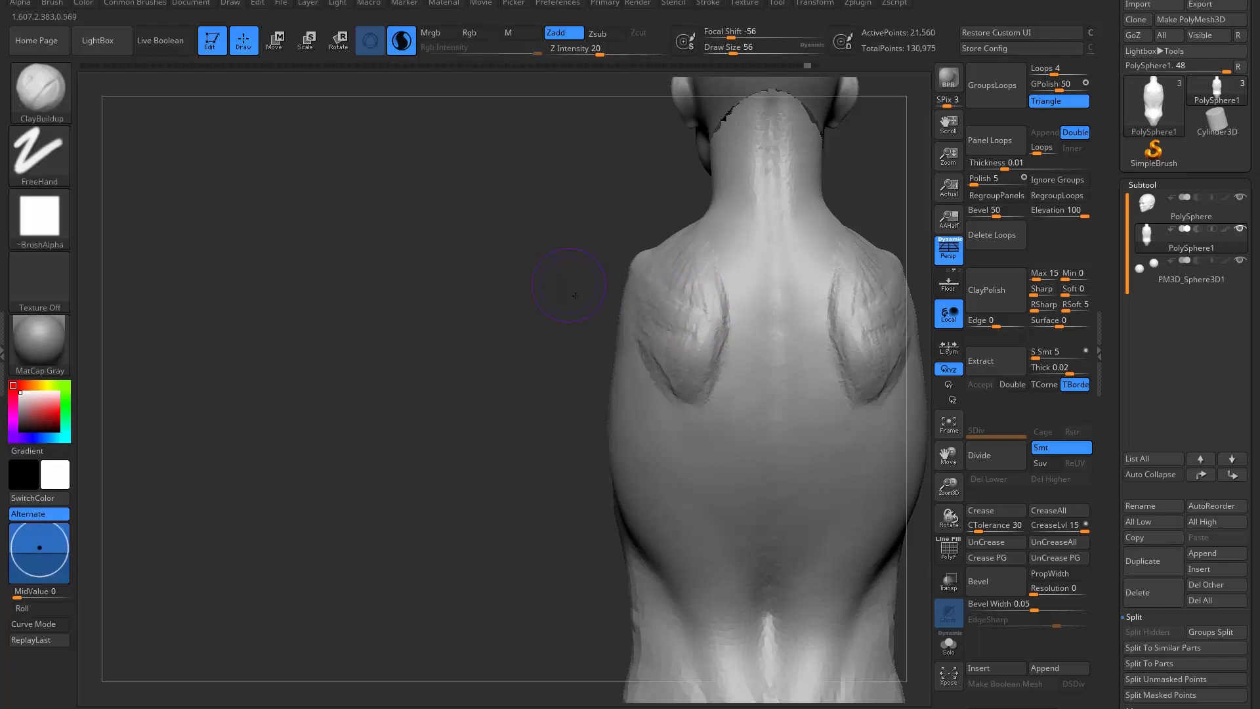
{"action": "mouse_move", "coordinate": [575, 296]}
{"action": "right_mouse_down"}
{"action": "mouse_move", "coordinate": [610, 299]}
{"action": "mouse_move", "coordinate": [593, 310]}
{"action": "right_mouse_up"}
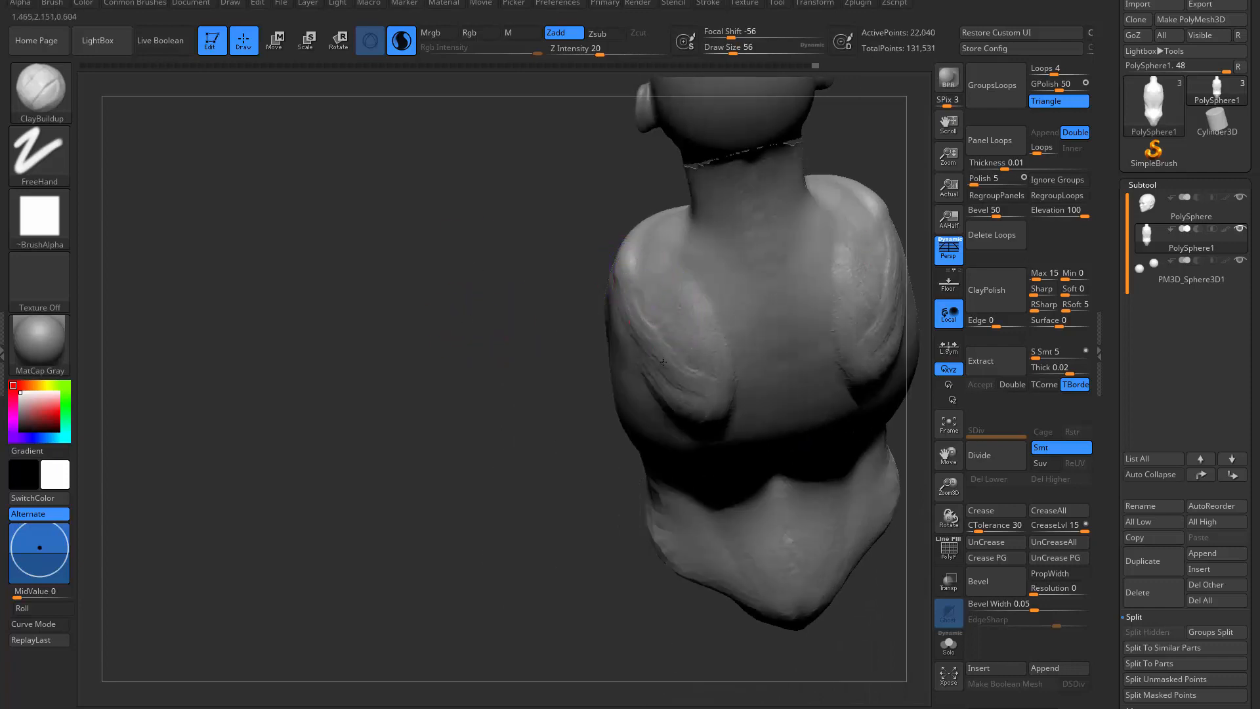
{"action": "left_click_drag", "start_coordinate": [663, 362], "coordinate": [673, 328]}
Step: Reshape the shoulder tips and outer shoulder blade edges with the Move brush
{"action": "key", "text": "s"}
{"action": "mouse_move", "coordinate": [646, 301]}
{"action": "left_mouse_down"}
{"action": "mouse_move", "coordinate": [666, 300]}
{"action": "mouse_move", "coordinate": [613, 296]}
{"action": "left_mouse_up"}
{"action": "key", "text": "b"}
{"action": "key", "text": "m"}
{"action": "key", "text": "v"}
{"action": "right_click_drag", "start_coordinate": [613, 296], "coordinate": [661, 264]}
{"action": "mouse_move", "coordinate": [641, 346]}
{"action": "right_mouse_down"}
{"action": "mouse_move", "coordinate": [623, 338]}
{"action": "mouse_move", "coordinate": [636, 332]}
{"action": "right_mouse_up"}
{"action": "left_click_drag", "start_coordinate": [632, 322], "coordinate": [630, 314]}
{"action": "mouse_move", "coordinate": [630, 314]}
{"action": "right_mouse_down"}
{"action": "mouse_move", "coordinate": [599, 420]}
{"action": "mouse_move", "coordinate": [689, 263]}
{"action": "mouse_move", "coordinate": [644, 289]}
{"action": "mouse_move", "coordinate": [719, 319]}
{"action": "mouse_move", "coordinate": [767, 314]}
{"action": "mouse_move", "coordinate": [673, 307]}
{"action": "right_mouse_up"}
Step: Shape the shoulder mass in side view with the Move brush at draw size 124
{"action": "key", "text": "s"}
{"action": "left_click_drag", "start_coordinate": [542, 333], "coordinate": [475, 333]}
{"action": "key", "text": "s"}
{"action": "mouse_move", "coordinate": [475, 333]}
{"action": "left_mouse_down"}
{"action": "mouse_move", "coordinate": [485, 333]}
{"action": "mouse_move", "coordinate": [455, 345]}
{"action": "mouse_move", "coordinate": [525, 323]}
{"action": "left_mouse_up"}
{"action": "right_click_drag", "start_coordinate": [623, 325], "coordinate": [576, 328]}
{"action": "left_click_drag", "start_coordinate": [572, 328], "coordinate": [575, 361]}
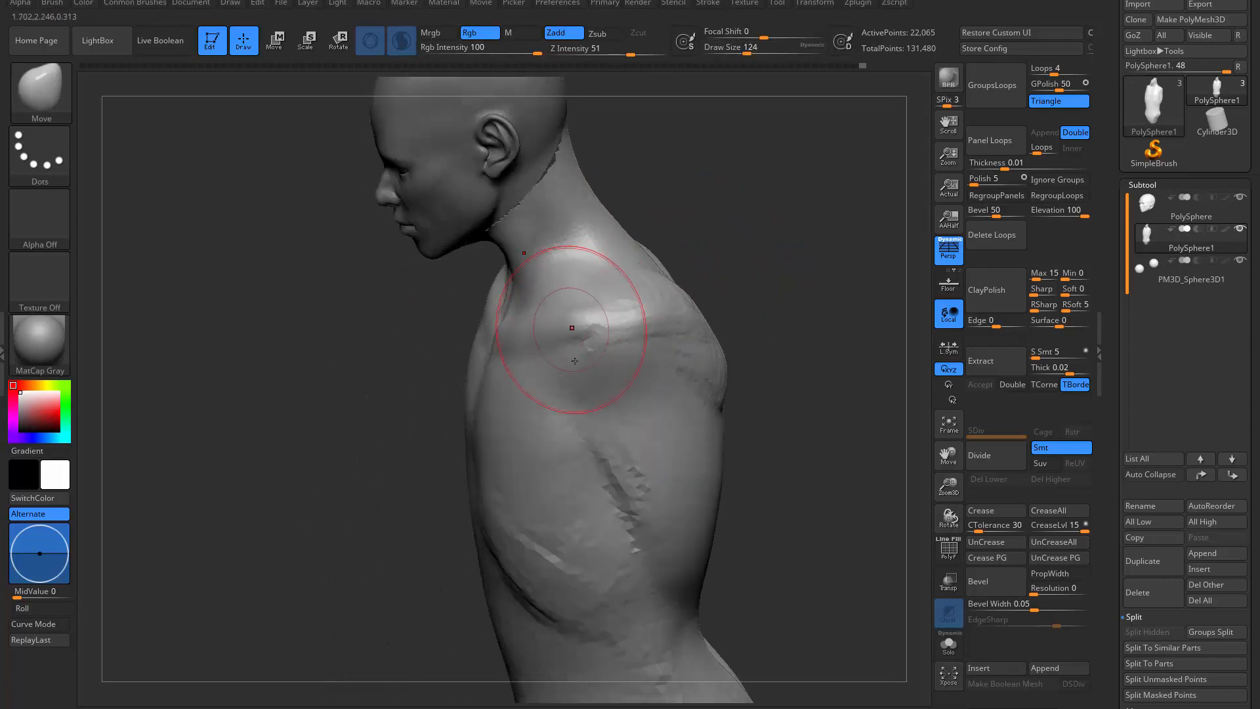
{"action": "right_click_drag", "start_coordinate": [574, 361], "coordinate": [565, 325]}
{"action": "left_click_drag", "start_coordinate": [566, 325], "coordinate": [577, 307]}
Step: Refine the shoulder and upper back contours from additional angles with the Move brush
{"action": "right_click_drag", "start_coordinate": [584, 315], "coordinate": [610, 388]}
{"action": "left_click_drag", "start_coordinate": [610, 387], "coordinate": [563, 436]}
{"action": "right_click_drag", "start_coordinate": [591, 394], "coordinate": [638, 312]}
{"action": "left_click_drag", "start_coordinate": [637, 312], "coordinate": [634, 326]}
{"action": "mouse_move", "coordinate": [634, 325]}
{"action": "right_mouse_down"}
{"action": "mouse_move", "coordinate": [526, 475]}
{"action": "mouse_move", "coordinate": [481, 573]}
{"action": "mouse_move", "coordinate": [641, 555]}
{"action": "mouse_move", "coordinate": [700, 472]}
{"action": "mouse_move", "coordinate": [675, 450]}
{"action": "mouse_move", "coordinate": [708, 460]}
{"action": "mouse_move", "coordinate": [641, 462]}
{"action": "mouse_move", "coordinate": [617, 427]}
{"action": "mouse_move", "coordinate": [648, 442]}
{"action": "mouse_move", "coordinate": [643, 452]}
{"action": "mouse_move", "coordinate": [638, 427]}
{"action": "mouse_move", "coordinate": [700, 393]}
{"action": "mouse_move", "coordinate": [674, 367]}
{"action": "right_mouse_up"}
Step: Build up the trapezius from the neck down between the shoulder blades with ClayBuildup at draw size 71, and smooth the neck
{"action": "key", "text": "s"}
{"action": "left_click_drag", "start_coordinate": [587, 318], "coordinate": [555, 347]}
{"action": "key", "text": "b"}
{"action": "key", "text": "c"}
{"action": "key", "text": "b"}
{"action": "key", "text": "s"}
{"action": "left_click_drag", "start_coordinate": [576, 324], "coordinate": [569, 319]}
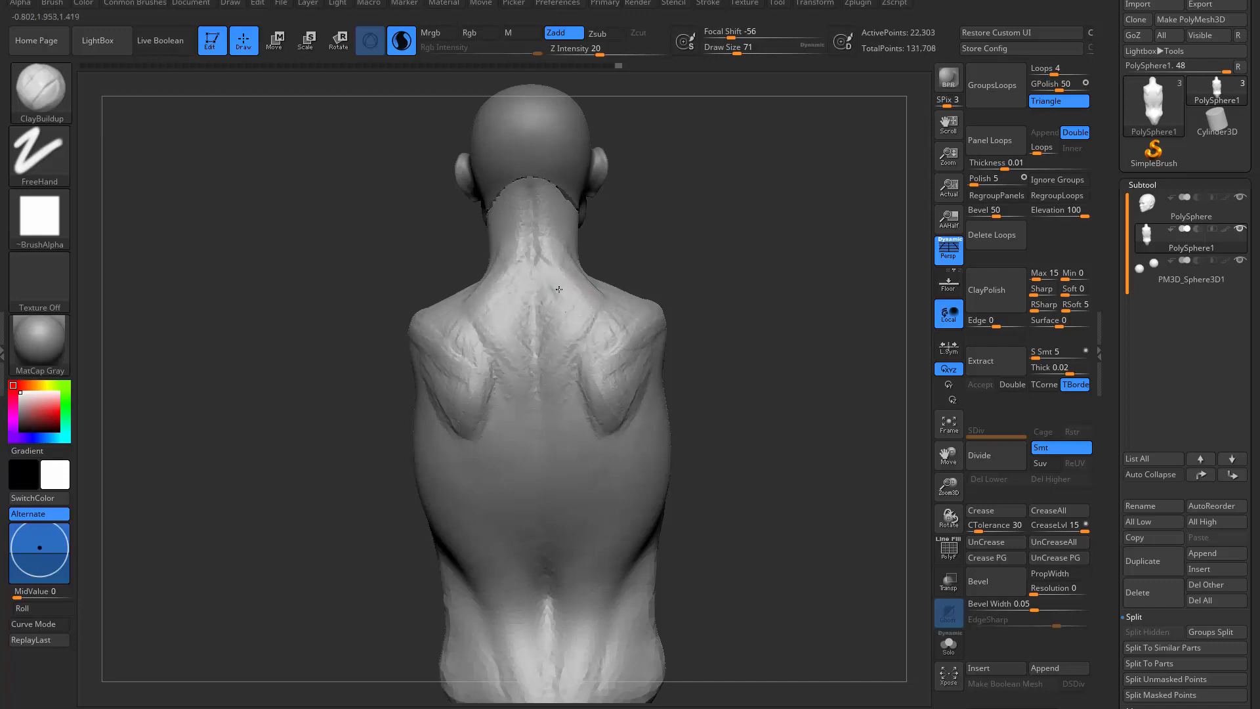
{"action": "left_click_drag", "start_coordinate": [559, 289], "coordinate": [554, 342]}
{"action": "left_click_drag", "start_coordinate": [563, 302], "coordinate": [539, 398]}
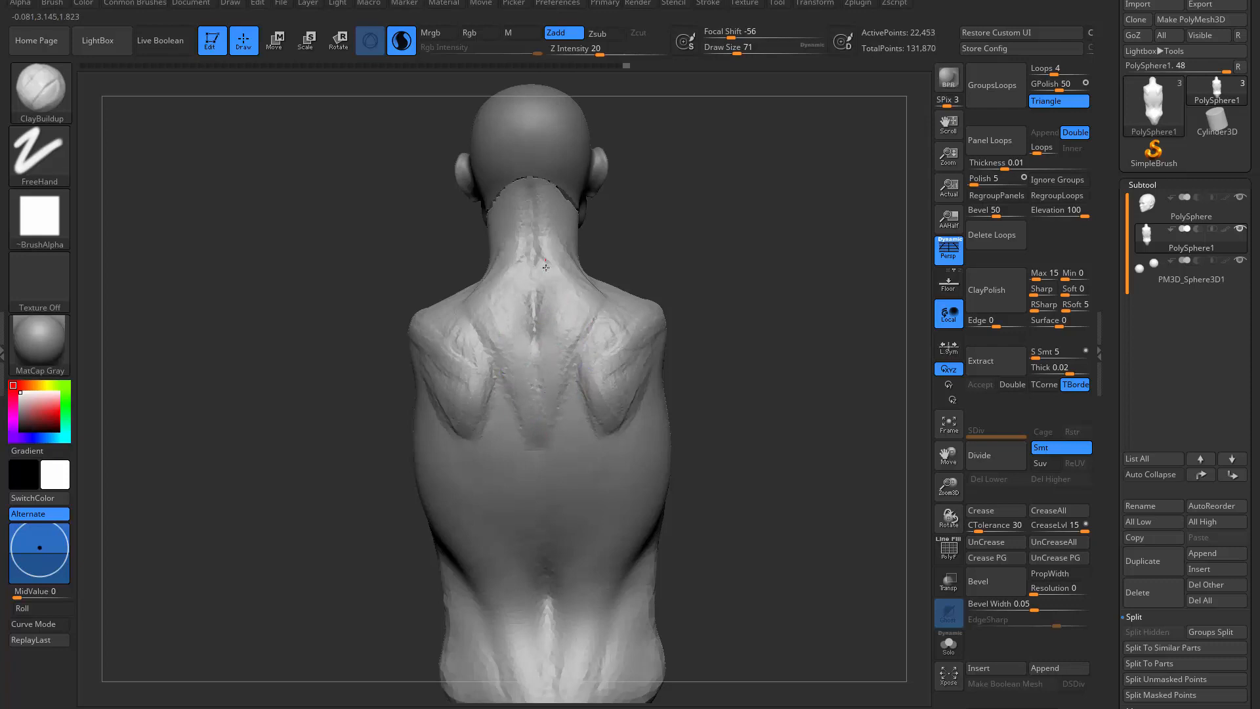
{"action": "left_click_drag", "start_coordinate": [629, 250], "coordinate": [709, 256]}
{"action": "left_click_drag", "start_coordinate": [505, 270], "coordinate": [494, 251], "text": "shift"}
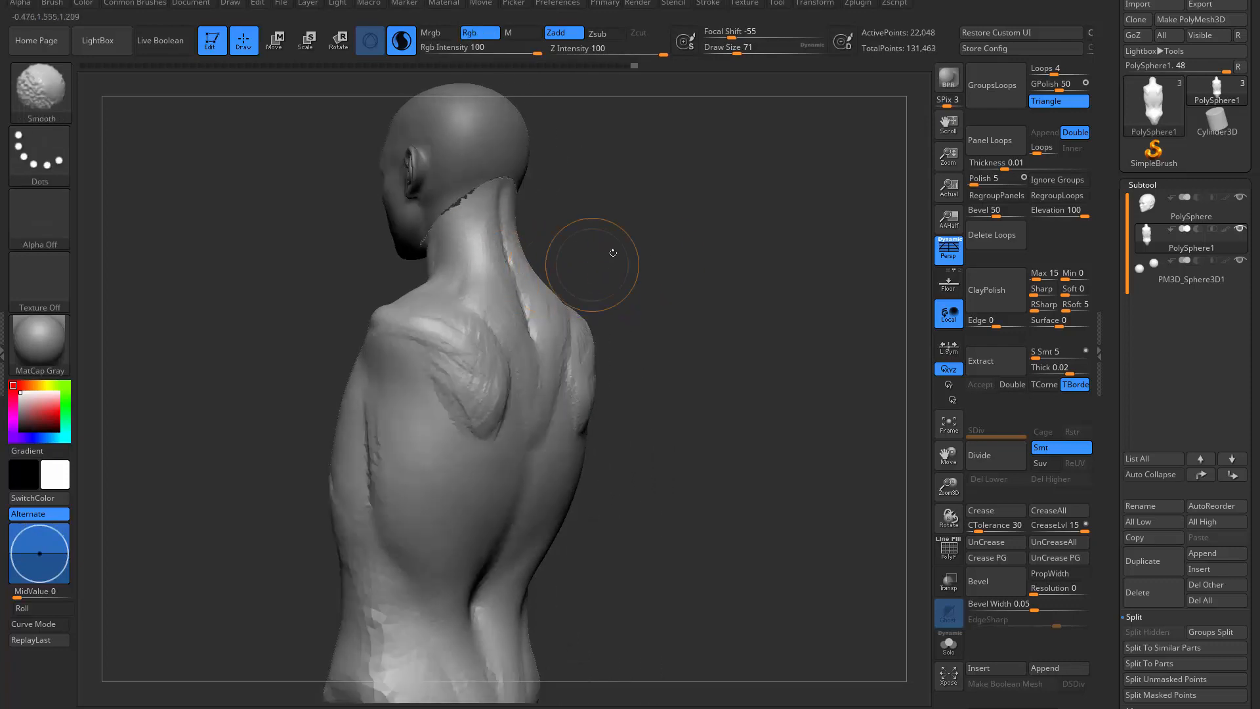
Step: Smooth the back of the neck and build up the shoulder blade spines with ClayBuildup at draw size 49
{"action": "mouse_move", "coordinate": [613, 252]}
{"action": "left_mouse_down", "text": "shift"}
{"action": "mouse_move", "coordinate": [542, 331]}
{"action": "mouse_move", "coordinate": [633, 404]}
{"action": "left_mouse_up", "text": "shift"}
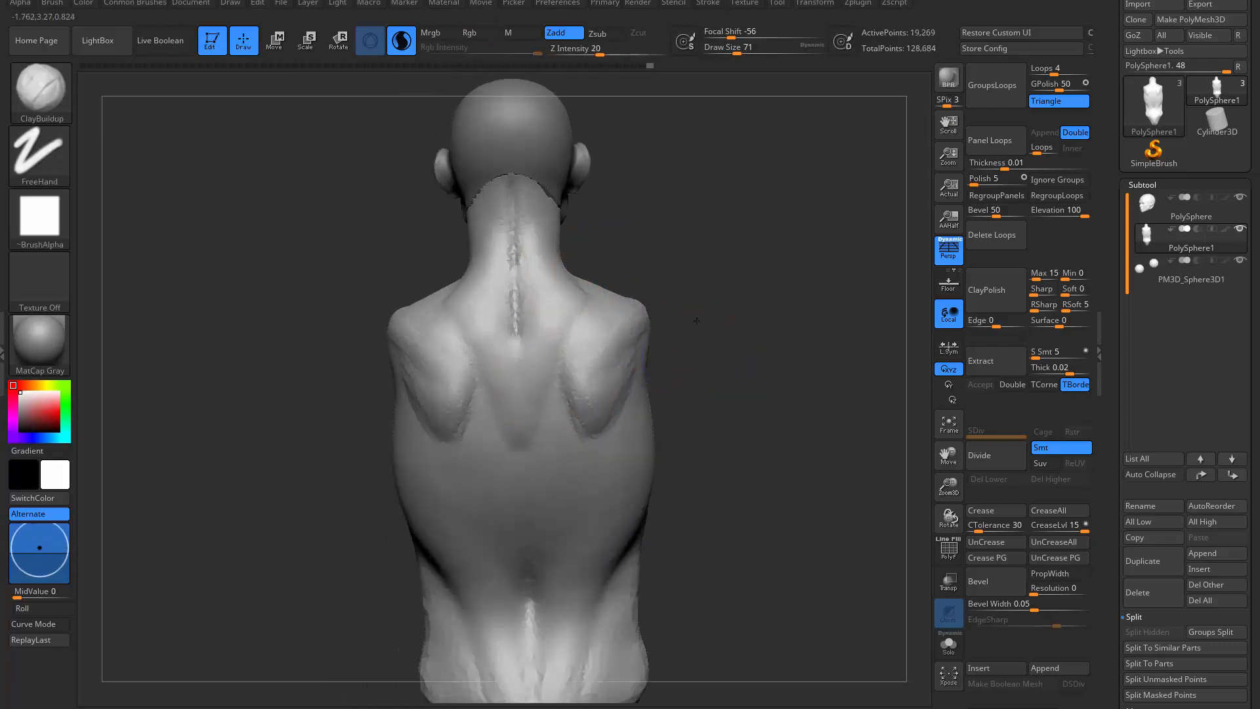
{"action": "mouse_move", "coordinate": [695, 318]}
{"action": "left_mouse_down", "text": "alt"}
{"action": "mouse_move", "coordinate": [709, 287]}
{"action": "mouse_move", "coordinate": [753, 383]}
{"action": "left_mouse_up", "text": "alt"}
{"action": "key", "text": "s"}
{"action": "mouse_move", "coordinate": [553, 271]}
{"action": "left_mouse_down"}
{"action": "mouse_move", "coordinate": [538, 271]}
{"action": "mouse_move", "coordinate": [580, 238]}
{"action": "left_mouse_up"}
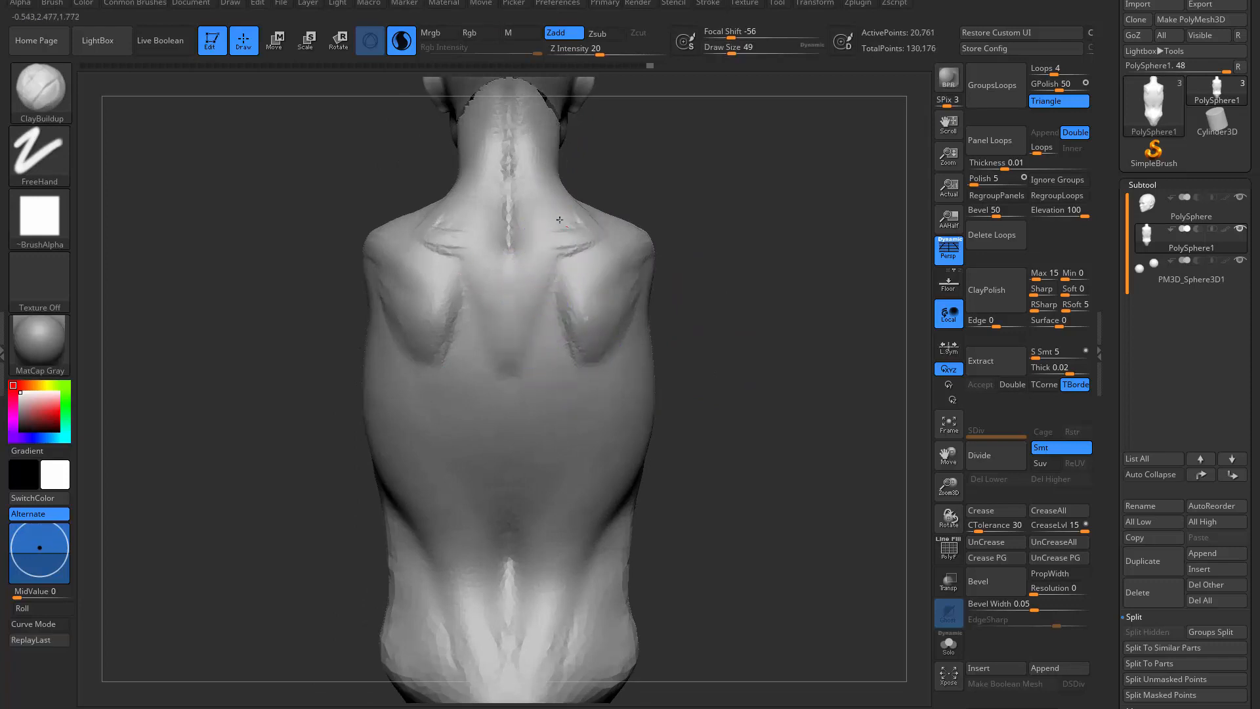
Step: Define the ridge of each shoulder blade spine out to the shoulder tip with DamStandard at draw size 49
{"action": "key", "text": "b"}
{"action": "key", "text": "d"}
{"action": "key", "text": "s"}
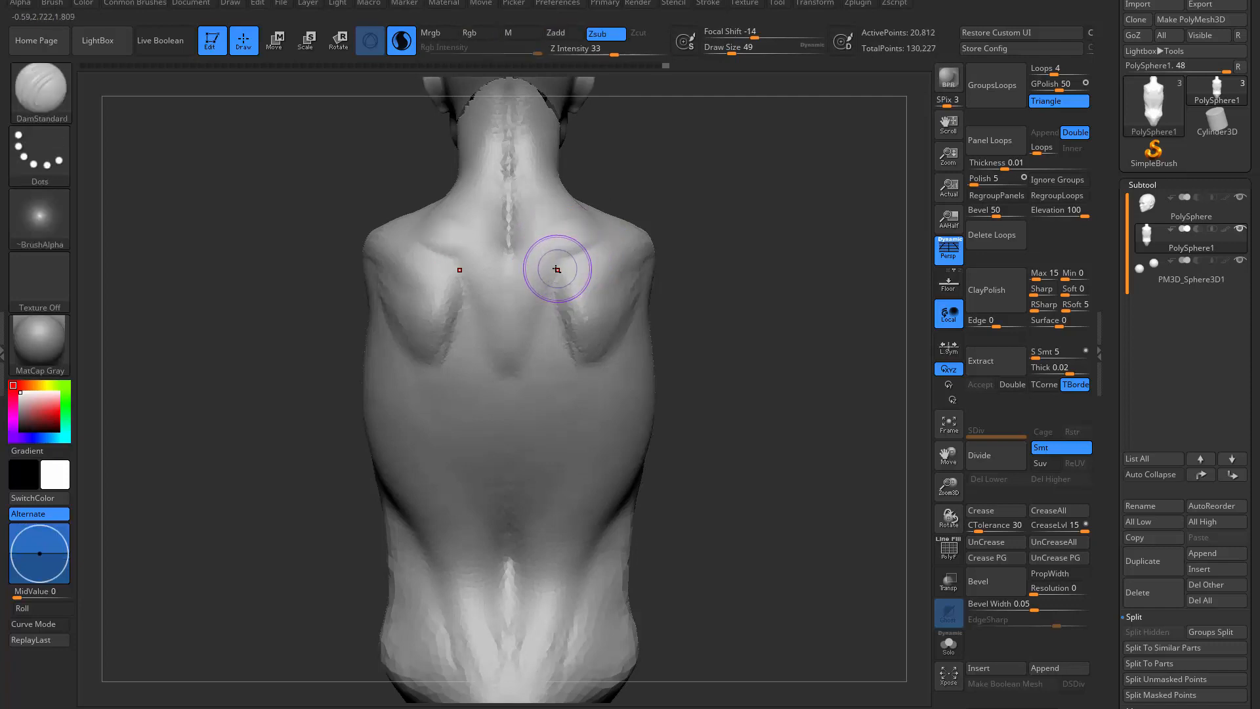
{"action": "left_click_drag", "start_coordinate": [560, 265], "coordinate": [602, 242]}
{"action": "key", "text": "ctrl+z"}
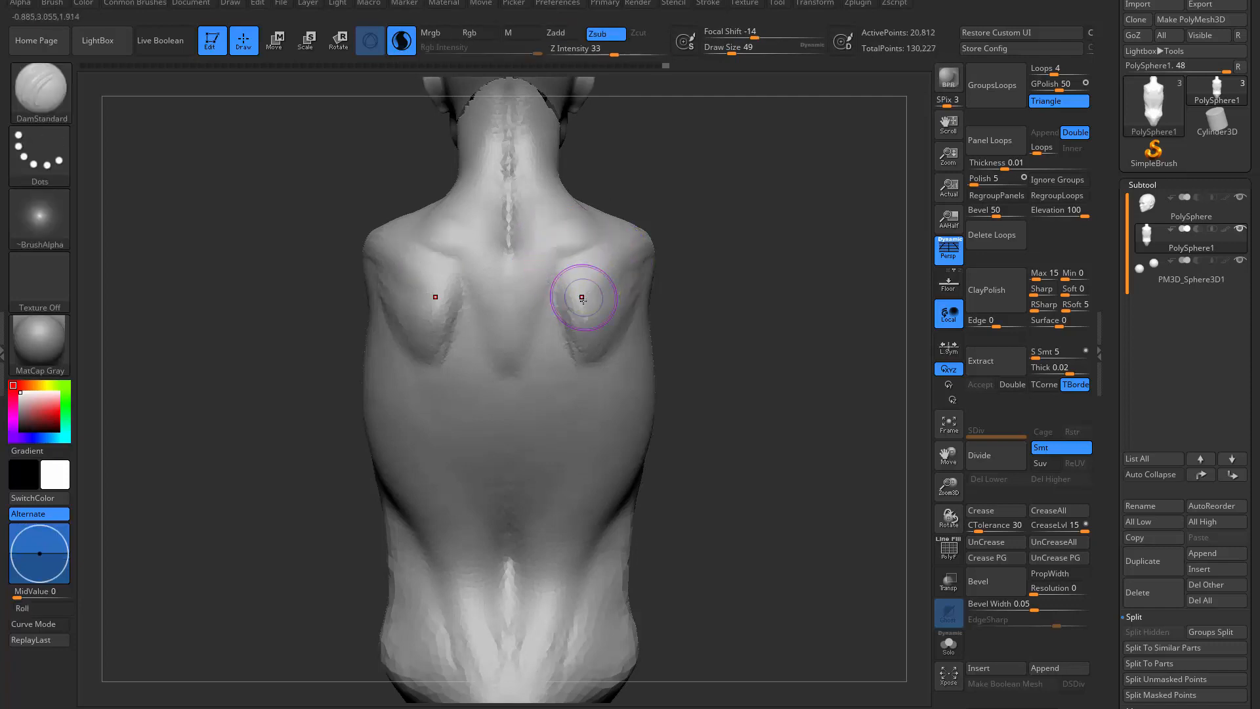
{"action": "key", "text": "ctrl+z"}
{"action": "mouse_move", "coordinate": [357, 316]}
{"action": "left_mouse_down", "text": "alt"}
{"action": "mouse_move", "coordinate": [630, 309]}
{"action": "mouse_move", "coordinate": [629, 292]}
{"action": "left_mouse_up", "text": "alt"}
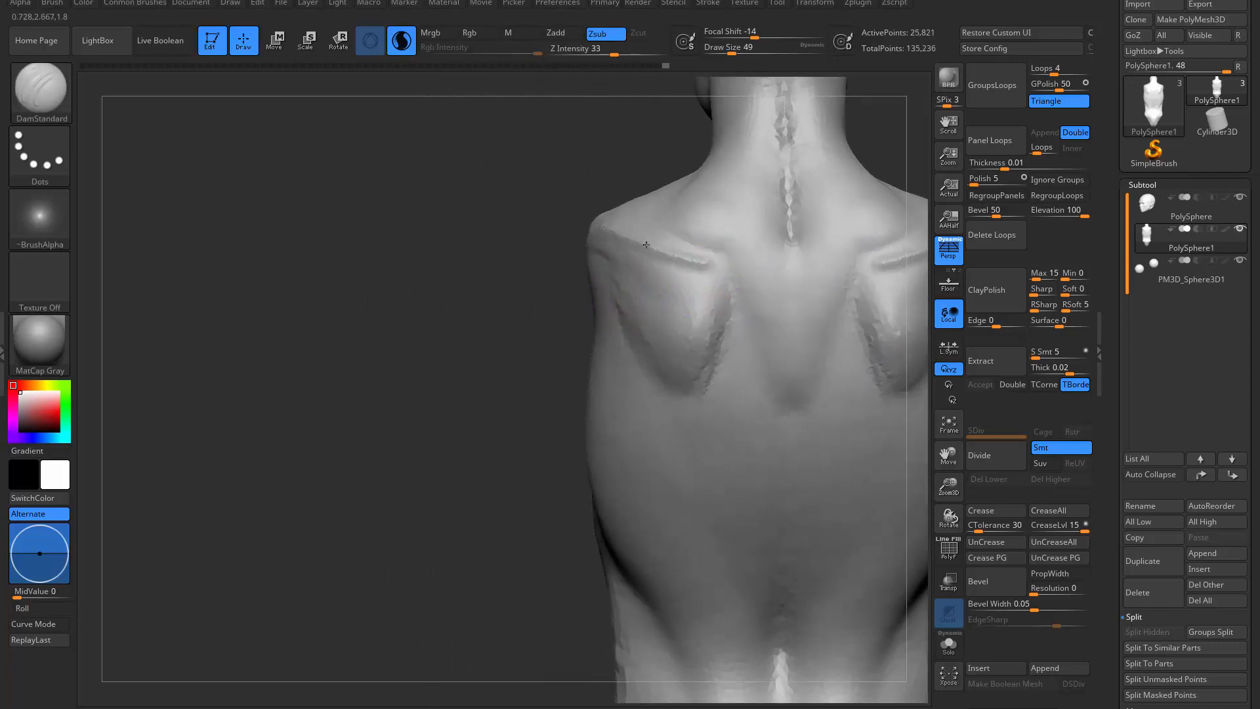
{"action": "mouse_move", "coordinate": [647, 244]}
{"action": "left_mouse_down"}
{"action": "mouse_move", "coordinate": [712, 277]}
{"action": "mouse_move", "coordinate": [689, 267]}
{"action": "mouse_move", "coordinate": [702, 250]}
{"action": "mouse_move", "coordinate": [730, 280]}
{"action": "left_mouse_up"}
Step: Build up the inner ends of the shoulder blade spines with ClayBuildup and smooth the area between the blades
{"action": "key", "text": "b"}
{"action": "key", "text": "c"}
{"action": "key", "text": "b"}
{"action": "key", "text": "b"}
{"action": "key", "text": "h"}
{"action": "key", "text": "p"}
{"action": "key", "text": "b"}
{"action": "key", "text": "c"}
{"action": "key", "text": "b"}
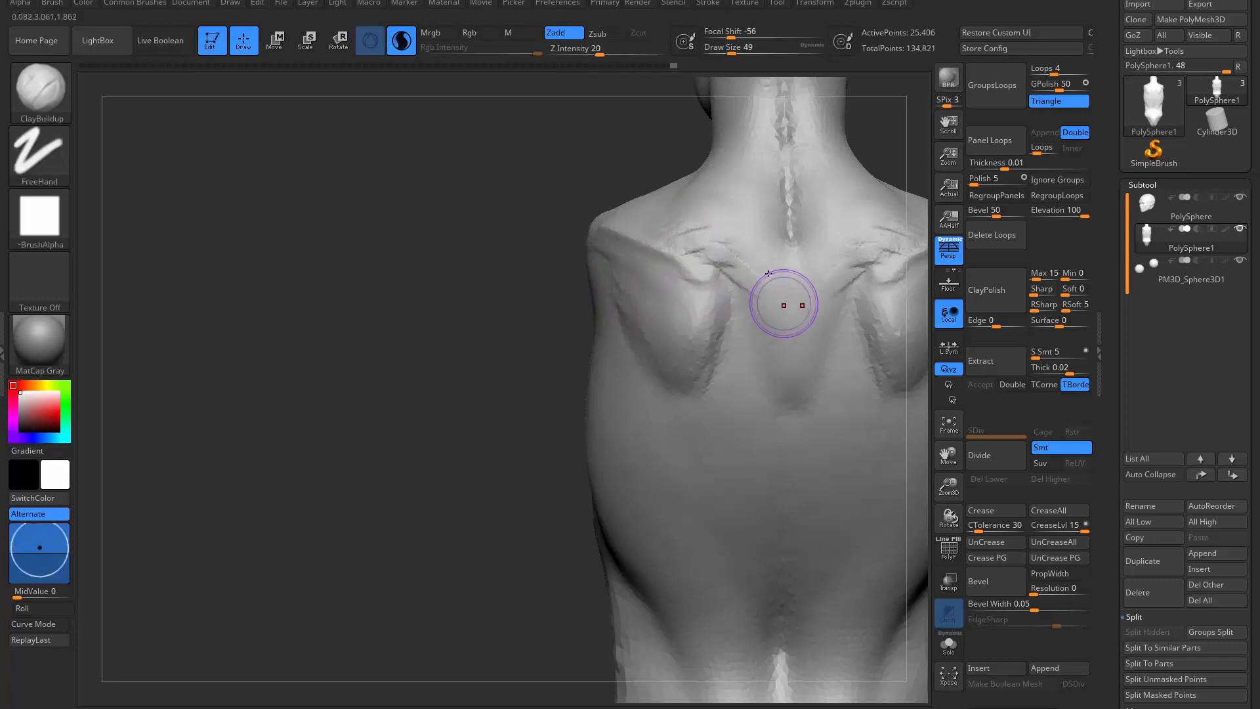
{"action": "mouse_move", "coordinate": [544, 395]}
{"action": "left_mouse_down"}
{"action": "mouse_move", "coordinate": [558, 382]}
{"action": "mouse_move", "coordinate": [585, 428]}
{"action": "left_mouse_up"}
{"action": "left_click_drag", "start_coordinate": [781, 288], "coordinate": [766, 282], "text": "shift"}
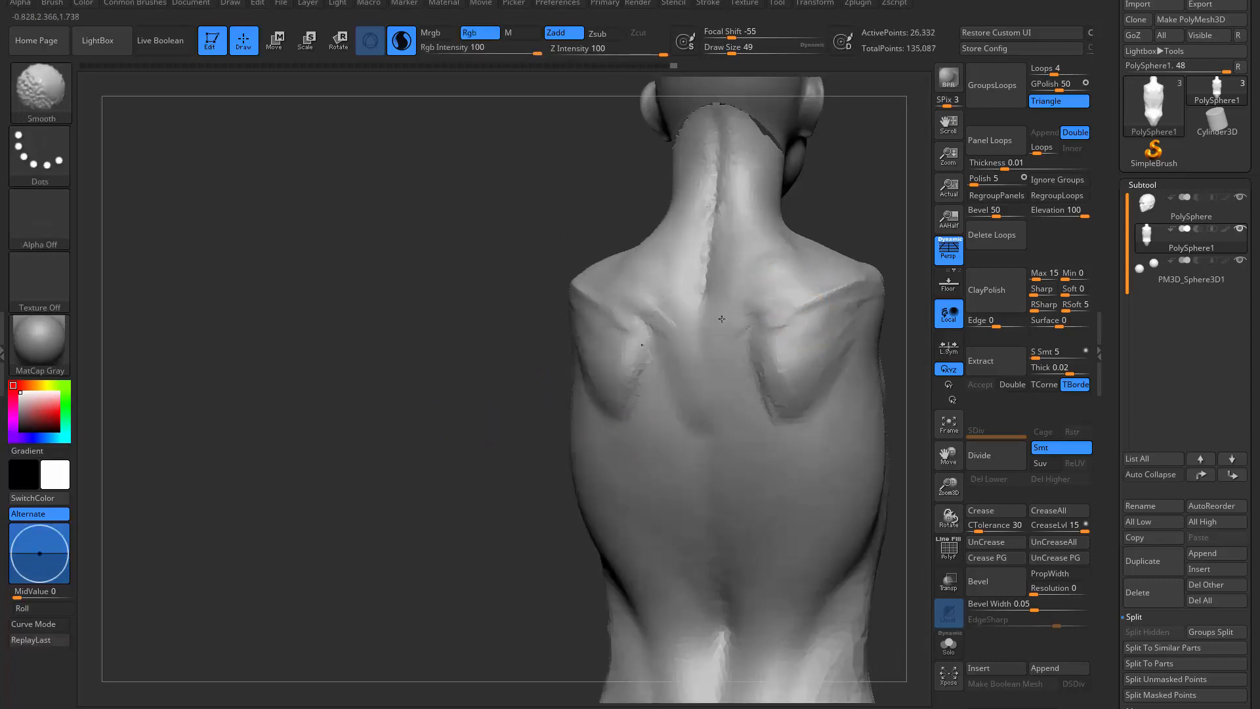
Step: Form the V-shaped lower trapezius between the shoulder blades and smooth the ridge down the back of the neck
{"action": "mouse_move", "coordinate": [557, 393]}
{"action": "left_mouse_down", "text": "alt"}
{"action": "mouse_move", "coordinate": [550, 472]}
{"action": "mouse_move", "coordinate": [641, 481]}
{"action": "left_mouse_up", "text": "alt"}
{"action": "mouse_move", "coordinate": [551, 452]}
{"action": "left_mouse_down"}
{"action": "mouse_move", "coordinate": [610, 459]}
{"action": "mouse_move", "coordinate": [577, 486]}
{"action": "left_mouse_up"}
{"action": "mouse_move", "coordinate": [866, 210]}
{"action": "left_mouse_down", "text": "alt"}
{"action": "mouse_move", "coordinate": [735, 191]}
{"action": "mouse_move", "coordinate": [701, 200]}
{"action": "left_mouse_up", "text": "alt"}
{"action": "mouse_move", "coordinate": [684, 279]}
{"action": "left_mouse_down"}
{"action": "mouse_move", "coordinate": [689, 248]}
{"action": "mouse_move", "coordinate": [647, 341]}
{"action": "mouse_move", "coordinate": [697, 260]}
{"action": "mouse_move", "coordinate": [692, 238]}
{"action": "left_mouse_up"}
{"action": "key", "text": "b"}
{"action": "key", "text": "h"}
{"action": "key", "text": "p"}
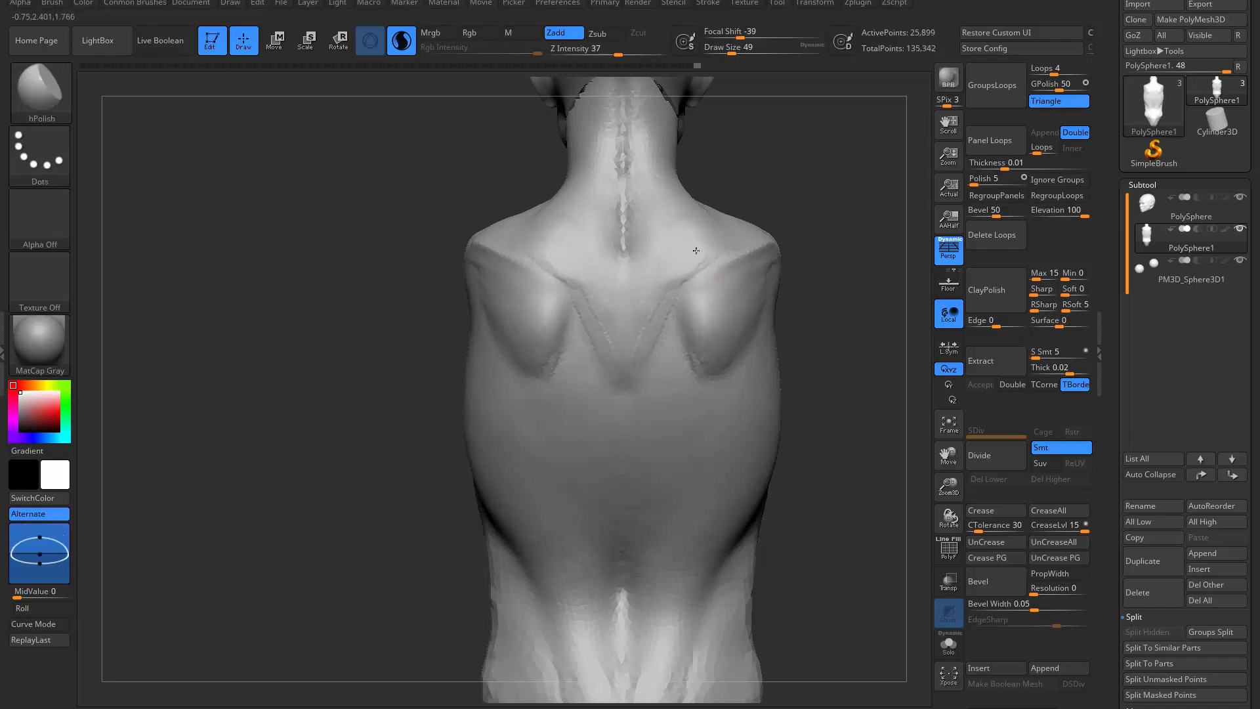
{"action": "left_click_drag", "start_coordinate": [619, 205], "coordinate": [635, 223], "text": "shift"}
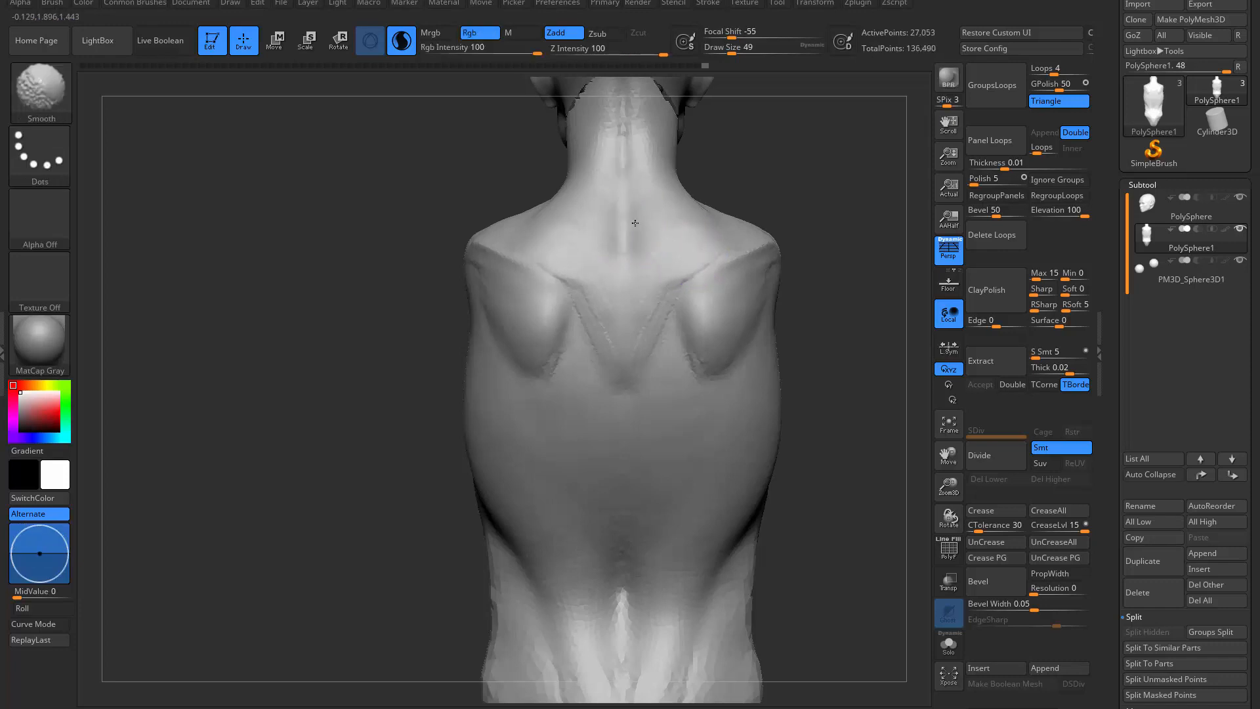
Step: Build up the vertebra bump at the base of the neck with ClayBuildup at draw size 68 and smooth it
{"action": "mouse_move", "coordinate": [688, 243]}
{"action": "right_mouse_down", "text": "alt"}
{"action": "mouse_move", "coordinate": [694, 335]}
{"action": "mouse_move", "coordinate": [679, 333]}
{"action": "right_mouse_up", "text": "alt"}
{"action": "key", "text": "s"}
{"action": "left_click_drag", "start_coordinate": [680, 335], "coordinate": [687, 346]}
{"action": "key", "text": "b"}
{"action": "key", "text": "c"}
{"action": "key", "text": "b"}
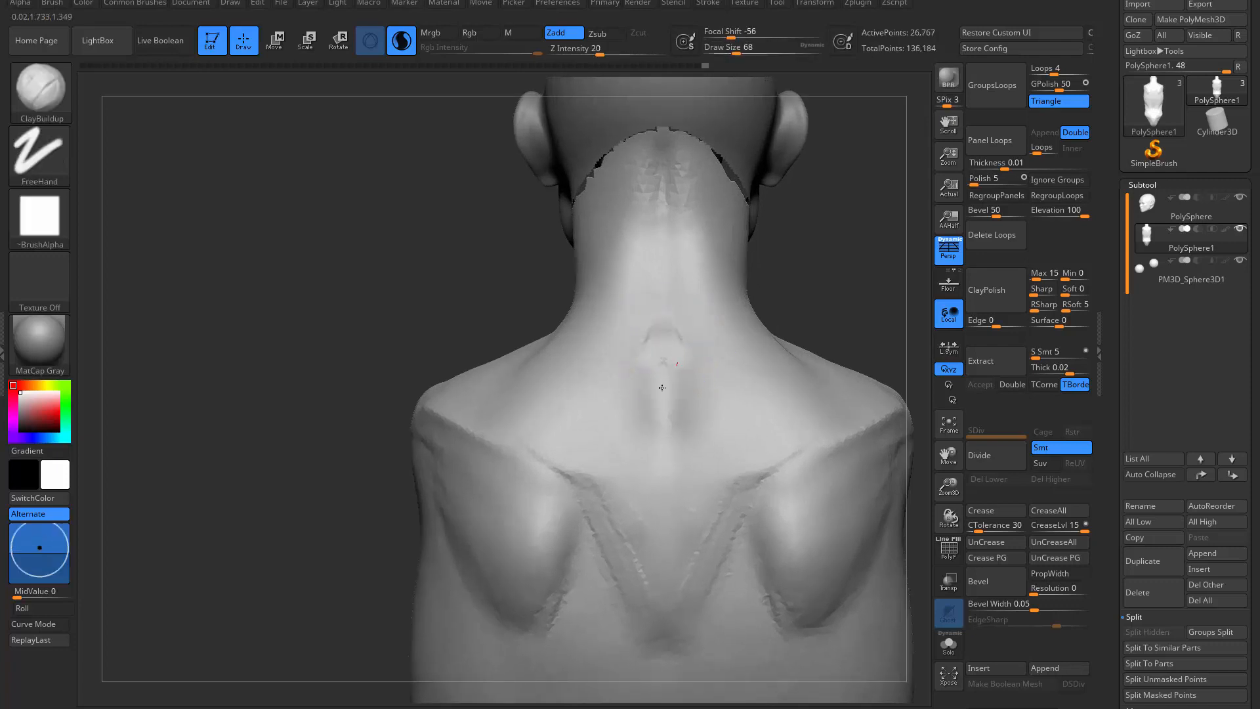
{"action": "mouse_move", "coordinate": [671, 370]}
{"action": "left_mouse_down", "text": "shift"}
{"action": "mouse_move", "coordinate": [672, 323]}
{"action": "mouse_move", "coordinate": [694, 278]}
{"action": "left_mouse_up", "text": "shift"}
Step: Build up the latissimus below the shoulder blades with diagonal ClayBuildup strokes at draw size 68
{"action": "right_click_drag", "start_coordinate": [723, 239], "coordinate": [553, 543], "text": "ctrl"}
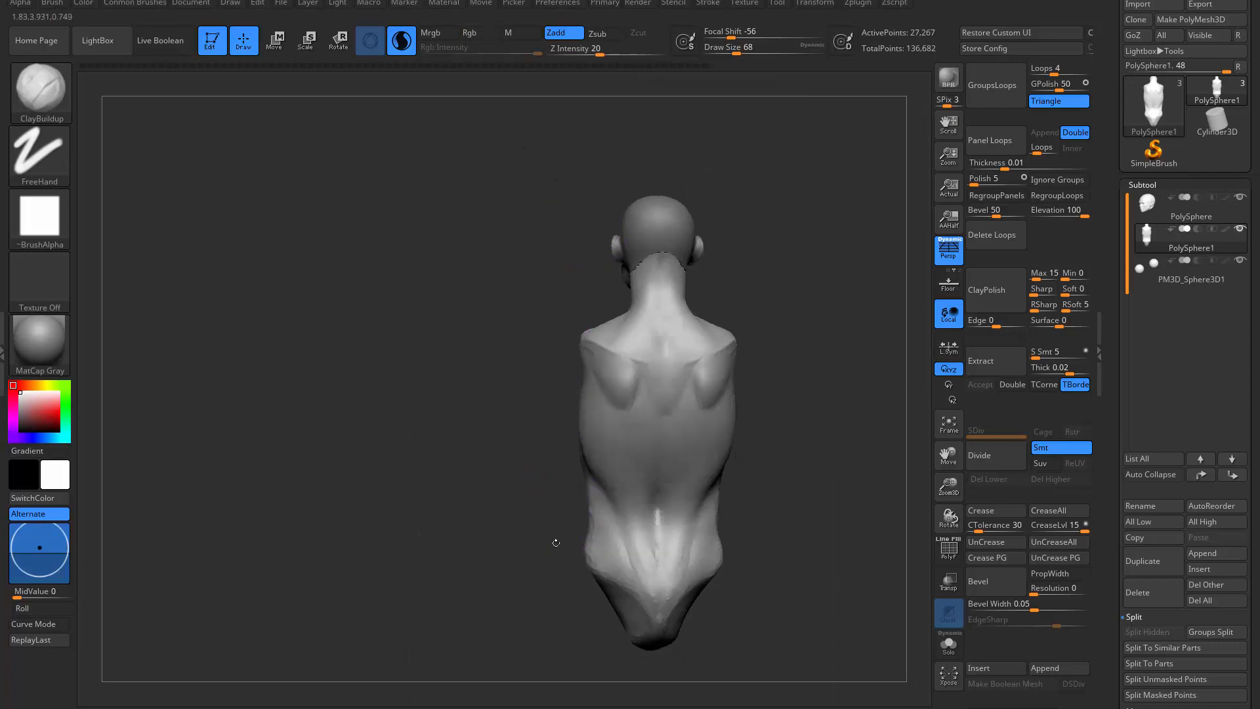
{"action": "right_click_drag", "start_coordinate": [604, 500], "coordinate": [571, 380], "text": "alt"}
{"action": "mouse_move", "coordinate": [761, 348]}
{"action": "right_mouse_down"}
{"action": "mouse_move", "coordinate": [780, 296]}
{"action": "mouse_move", "coordinate": [778, 341]}
{"action": "right_mouse_up"}
{"action": "left_click_drag", "start_coordinate": [624, 254], "coordinate": [624, 249], "text": "shift"}
{"action": "right_click_drag", "start_coordinate": [770, 286], "coordinate": [767, 223], "text": "alt"}
{"action": "right_click_drag", "start_coordinate": [767, 222], "coordinate": [761, 269], "text": "ctrl"}
{"action": "left_click_drag", "start_coordinate": [645, 276], "coordinate": [643, 272]}
{"action": "mouse_move", "coordinate": [722, 254]}
{"action": "left_mouse_down"}
{"action": "mouse_move", "coordinate": [687, 288]}
{"action": "mouse_move", "coordinate": [677, 261]}
{"action": "mouse_move", "coordinate": [705, 303]}
{"action": "mouse_move", "coordinate": [696, 345]}
{"action": "mouse_move", "coordinate": [641, 293]}
{"action": "left_mouse_up"}
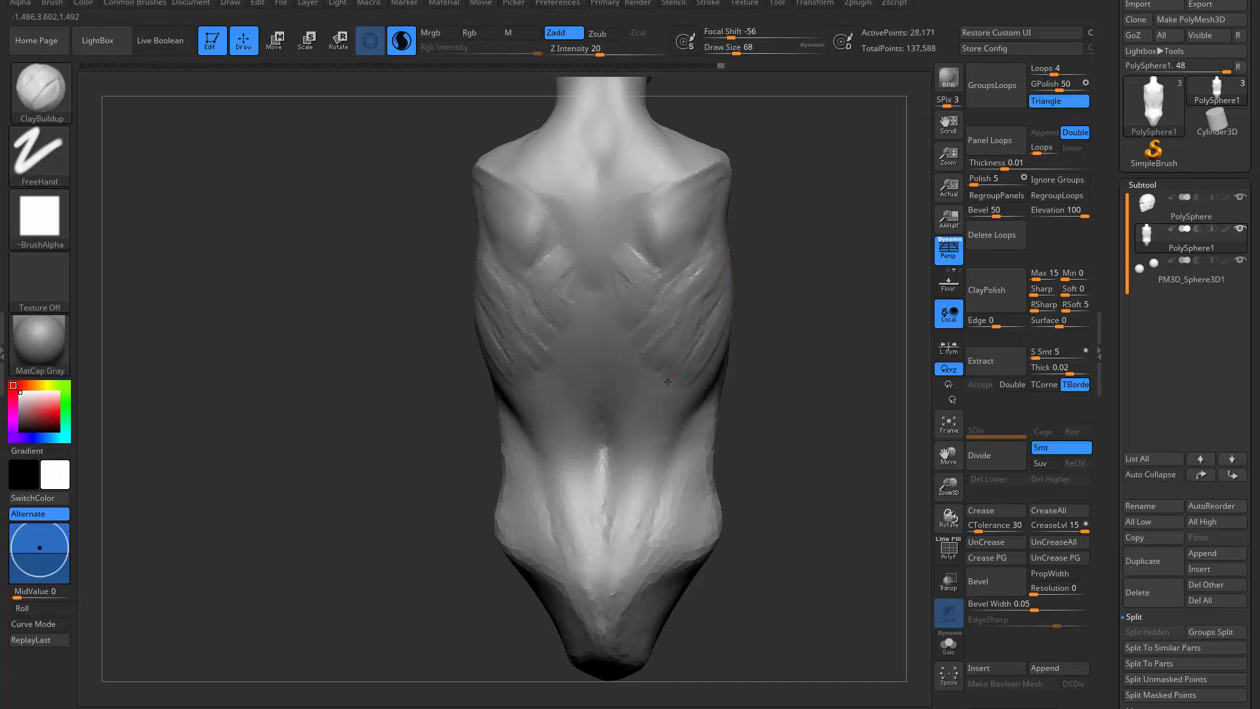
Step: Shape the muscles along both sides of the lower spine and smooth the strokes across the back
{"action": "mouse_move", "coordinate": [634, 390]}
{"action": "left_mouse_down", "text": "shift"}
{"action": "mouse_move", "coordinate": [635, 328]}
{"action": "mouse_move", "coordinate": [639, 383]}
{"action": "left_mouse_up", "text": "shift"}
{"action": "mouse_move", "coordinate": [640, 474]}
{"action": "right_mouse_down"}
{"action": "mouse_move", "coordinate": [706, 413]}
{"action": "mouse_move", "coordinate": [653, 400]}
{"action": "right_mouse_up"}
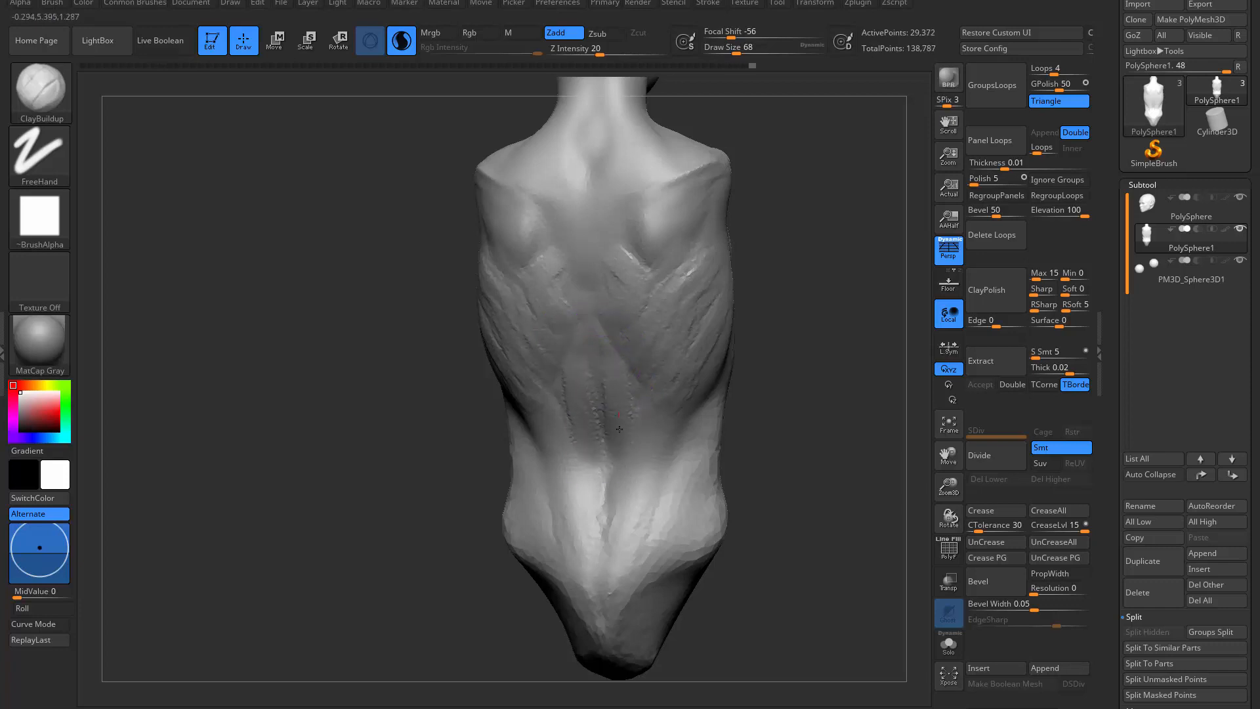
{"action": "left_click_drag", "start_coordinate": [619, 428], "coordinate": [623, 424], "text": "shift"}
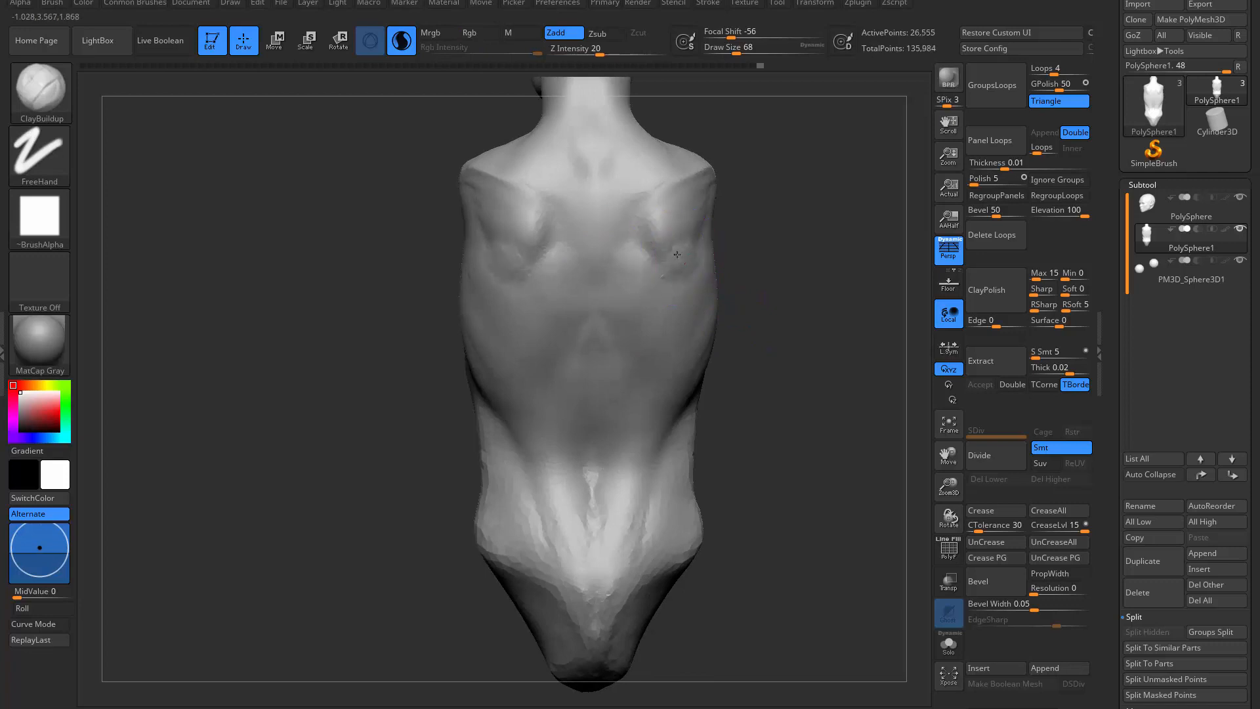
Step: Refine the shoulder blades and the base of the neck with ClayBuildup, and set the Move brush to draw size 65
{"action": "mouse_move", "coordinate": [693, 237]}
{"action": "left_mouse_down"}
{"action": "mouse_move", "coordinate": [773, 282]}
{"action": "mouse_move", "coordinate": [759, 295]}
{"action": "left_mouse_up"}
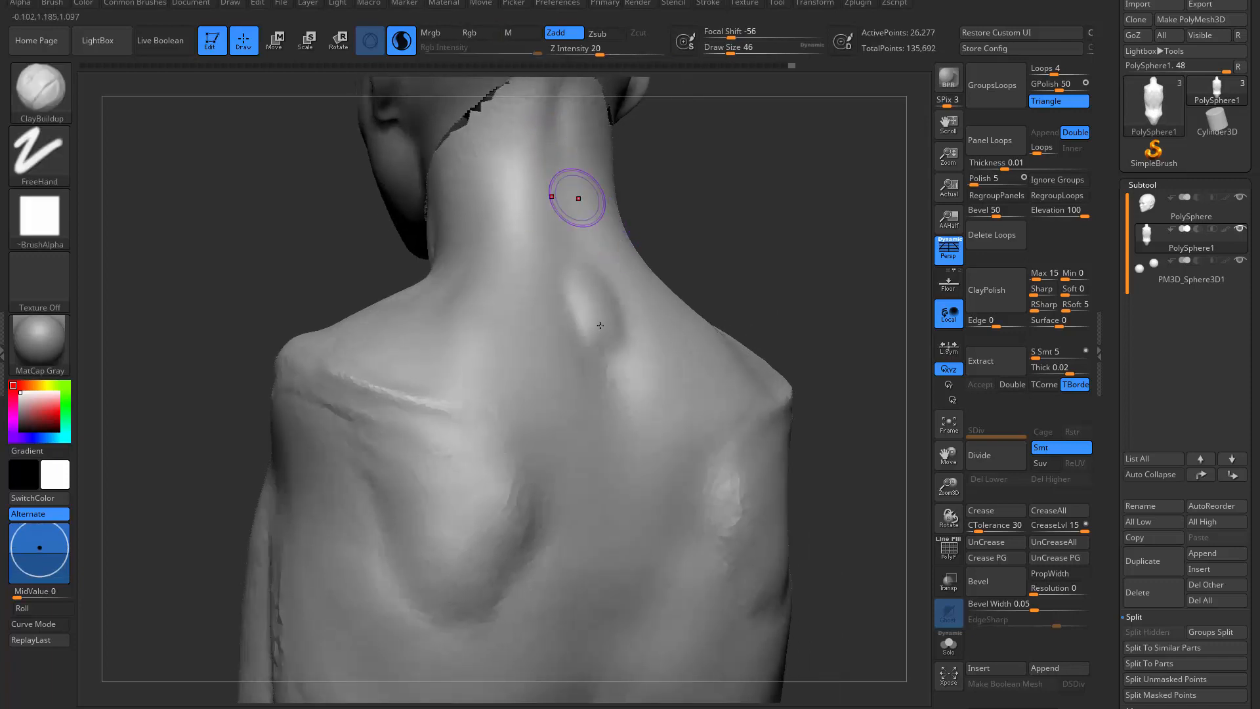
{"action": "left_click_drag", "start_coordinate": [725, 263], "coordinate": [695, 269]}
{"action": "key", "text": "s"}
{"action": "left_click_drag", "start_coordinate": [586, 337], "coordinate": [591, 337]}
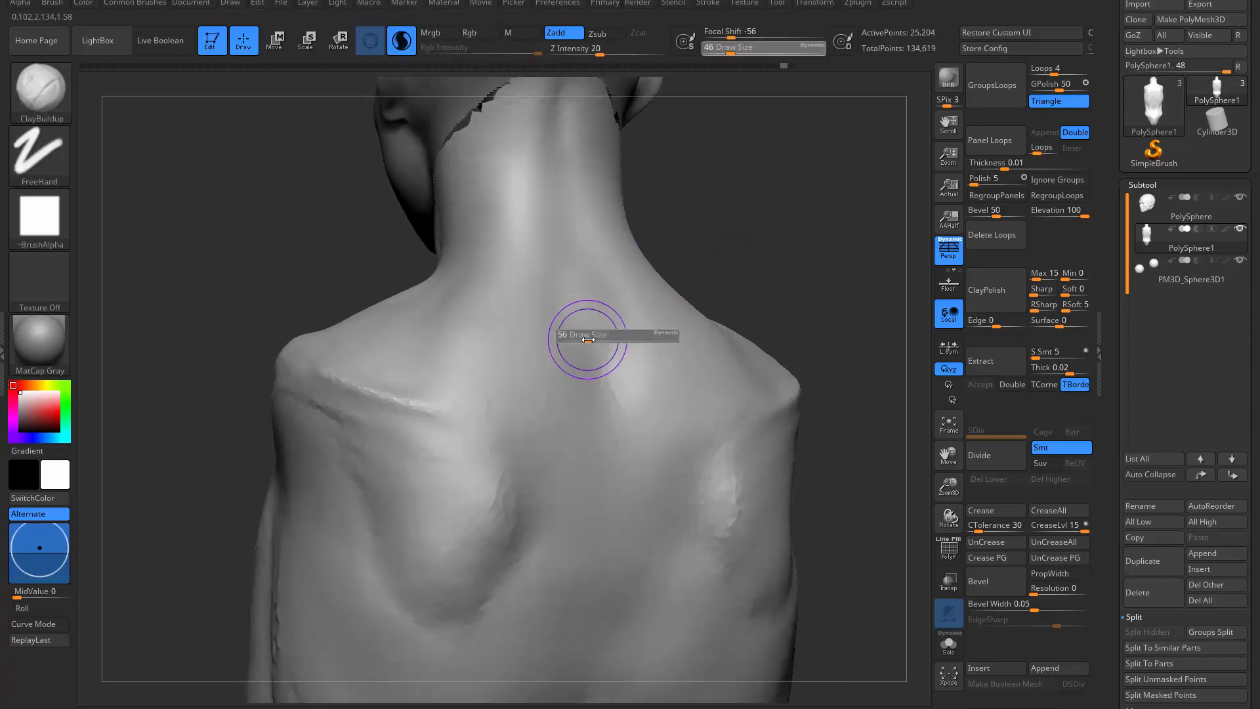
{"action": "right_click_drag", "start_coordinate": [594, 335], "coordinate": [624, 267], "text": "ctrl"}
{"action": "left_click_drag", "start_coordinate": [703, 283], "coordinate": [806, 293]}
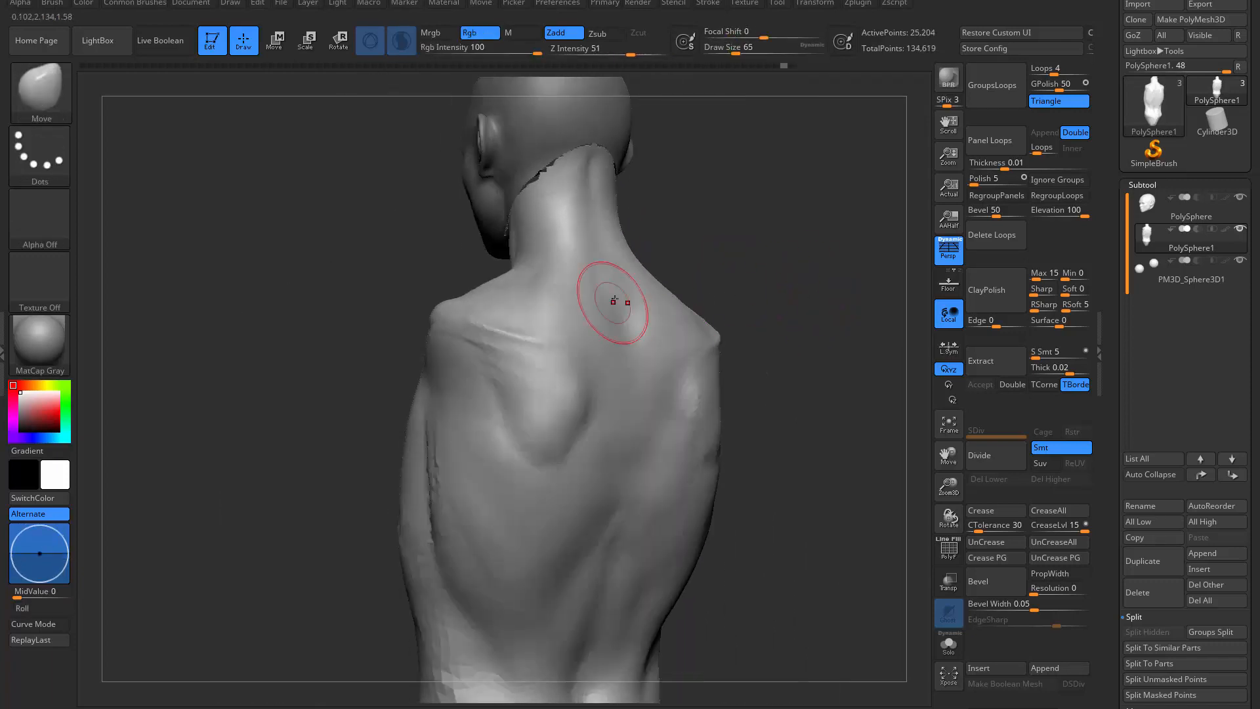
Step: Block in the pectoral muscles on the front of the rib cage with ClayBuildup at draw sizes 116 and 94
{"action": "mouse_move", "coordinate": [755, 264]}
{"action": "left_mouse_down"}
{"action": "mouse_move", "coordinate": [801, 197]}
{"action": "mouse_move", "coordinate": [810, 337]}
{"action": "mouse_move", "coordinate": [767, 324]}
{"action": "mouse_move", "coordinate": [832, 308]}
{"action": "mouse_move", "coordinate": [823, 383]}
{"action": "mouse_move", "coordinate": [773, 365]}
{"action": "left_mouse_up"}
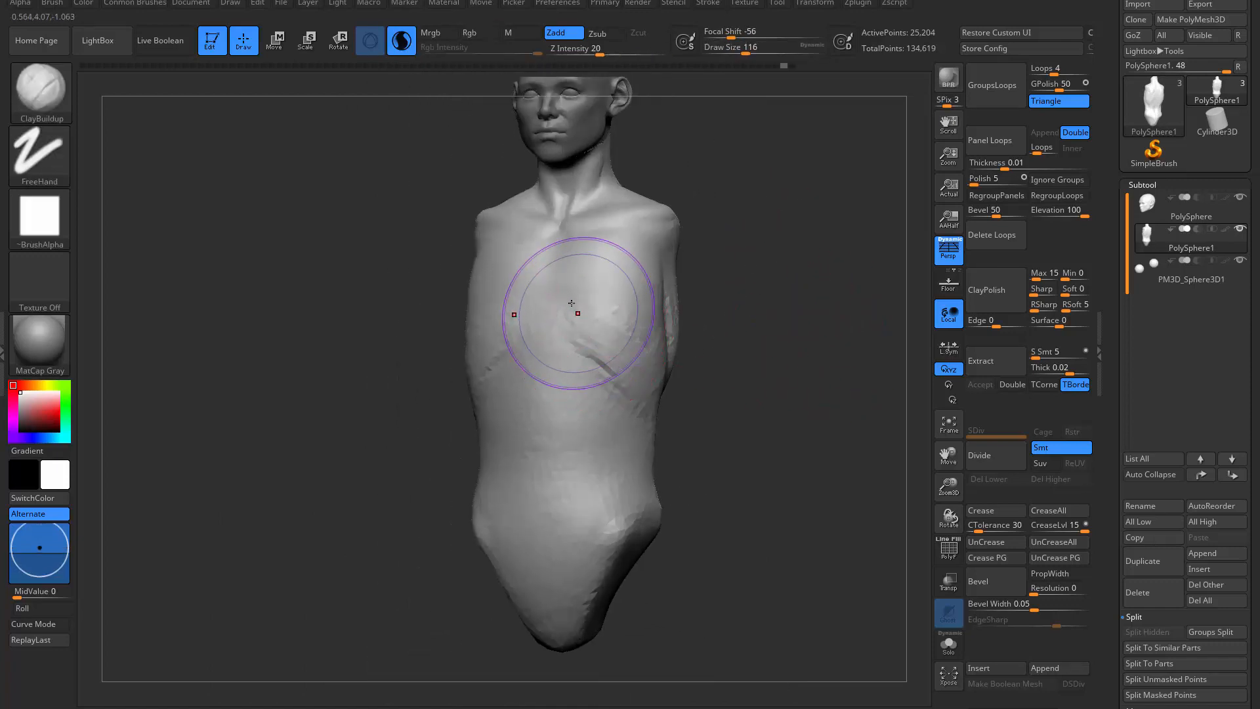
{"action": "left_click_drag", "start_coordinate": [571, 304], "coordinate": [574, 304]}
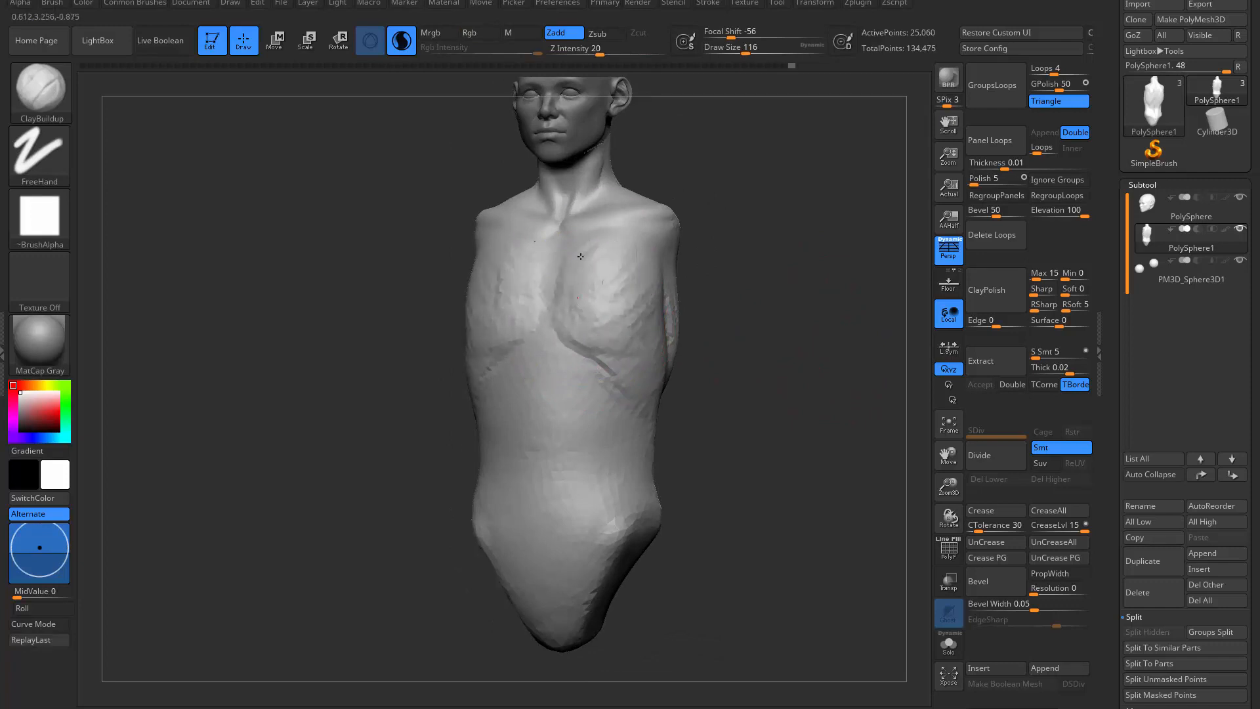
{"action": "left_click_drag", "start_coordinate": [663, 291], "coordinate": [666, 296]}
{"action": "mouse_move", "coordinate": [754, 259]}
{"action": "left_mouse_down", "text": "alt"}
{"action": "mouse_move", "coordinate": [750, 287]}
{"action": "mouse_move", "coordinate": [666, 290]}
{"action": "mouse_move", "coordinate": [689, 268]}
{"action": "left_mouse_up", "text": "alt"}
{"action": "key", "text": "s"}
{"action": "mouse_move", "coordinate": [813, 271]}
{"action": "left_mouse_down"}
{"action": "mouse_move", "coordinate": [781, 292]}
{"action": "mouse_move", "coordinate": [781, 348]}
{"action": "left_mouse_up"}
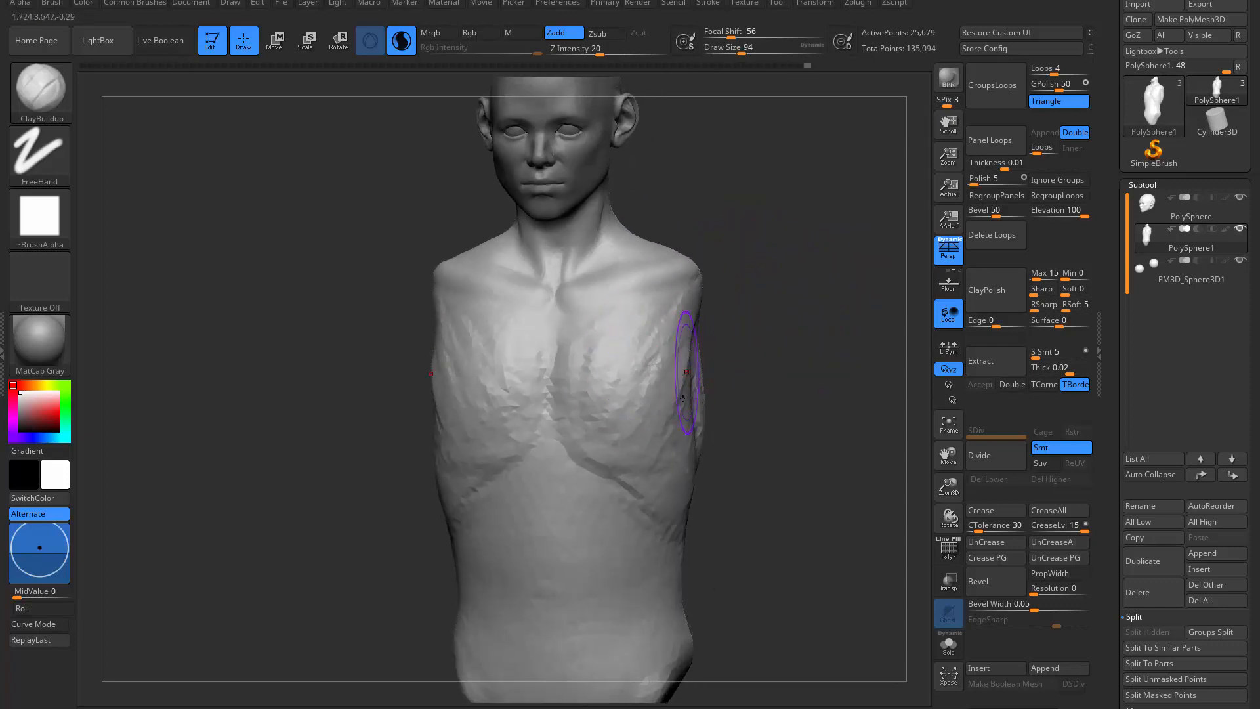
{"action": "mouse_move", "coordinate": [667, 425]}
{"action": "left_mouse_down"}
{"action": "mouse_move", "coordinate": [590, 414]}
{"action": "mouse_move", "coordinate": [657, 393]}
{"action": "mouse_move", "coordinate": [607, 422]}
{"action": "mouse_move", "coordinate": [616, 341]}
{"action": "mouse_move", "coordinate": [630, 393]}
{"action": "mouse_move", "coordinate": [636, 378]}
{"action": "left_mouse_up"}
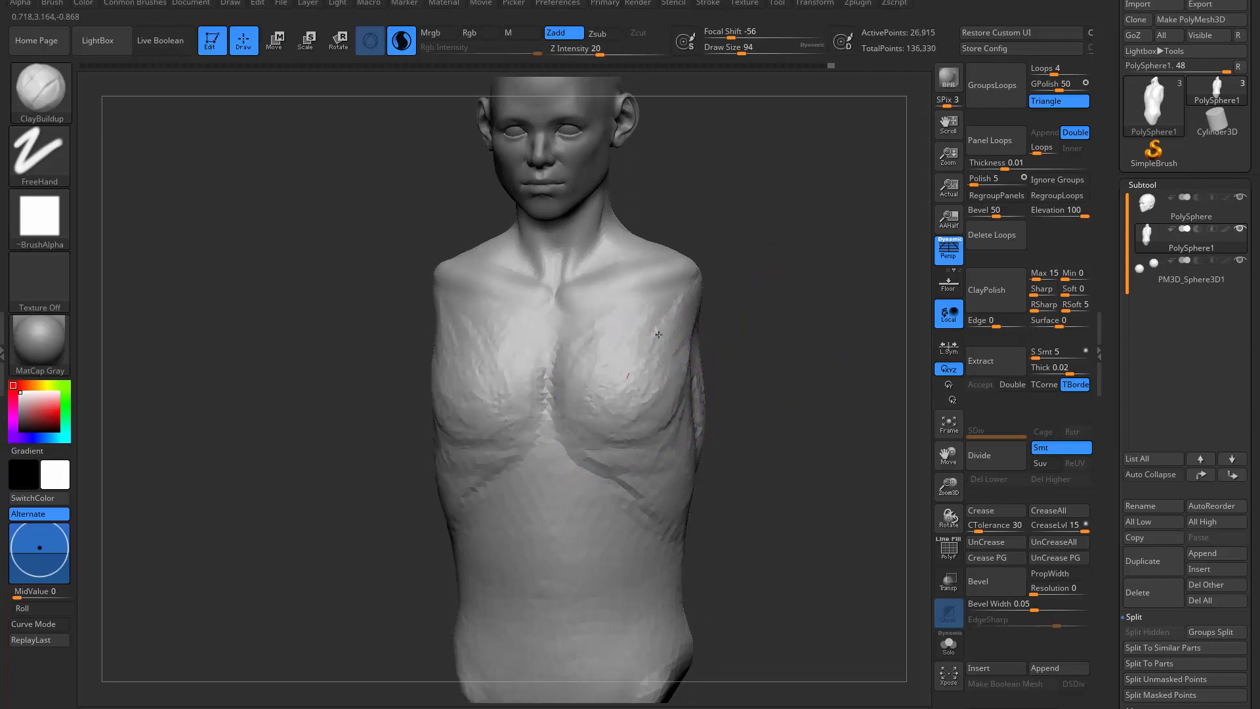
Step: Reshape the front of the shoulders and the outer collarbones with the Move brush at draw size 108
{"action": "mouse_move", "coordinate": [754, 276]}
{"action": "left_mouse_down"}
{"action": "mouse_move", "coordinate": [781, 317]}
{"action": "mouse_move", "coordinate": [714, 284]}
{"action": "mouse_move", "coordinate": [715, 298]}
{"action": "left_mouse_up"}
{"action": "key", "text": "b"}
{"action": "key", "text": "m"}
{"action": "key", "text": "v"}
{"action": "left_click_drag", "start_coordinate": [651, 256], "coordinate": [656, 242]}
{"action": "left_click_drag", "start_coordinate": [729, 264], "coordinate": [730, 286]}
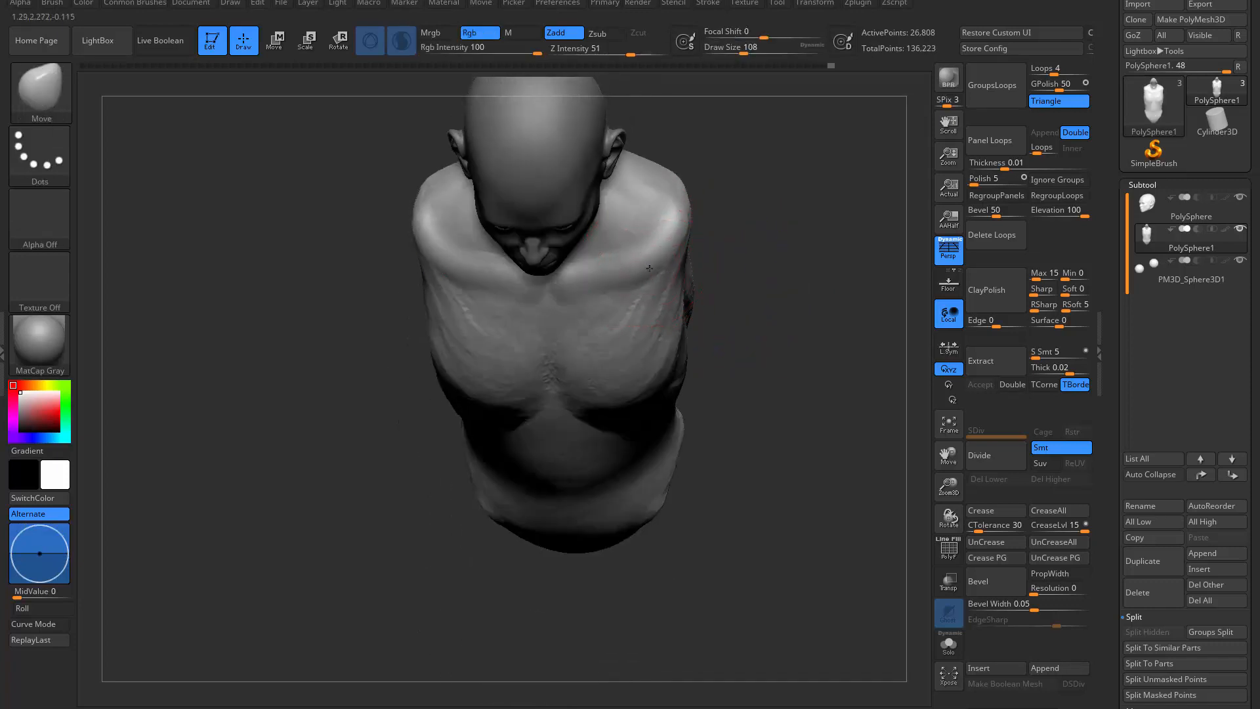
{"action": "left_click_drag", "start_coordinate": [661, 253], "coordinate": [659, 238]}
{"action": "left_click_drag", "start_coordinate": [751, 272], "coordinate": [702, 266]}
Step: Try to adjust the upper chest at the inner collarbone with the Move brush
{"action": "left_click_drag", "start_coordinate": [774, 341], "coordinate": [715, 289], "text": "shift"}
{"action": "mouse_move", "coordinate": [598, 286]}
{"action": "left_mouse_down"}
{"action": "mouse_move", "coordinate": [585, 292]}
{"action": "mouse_move", "coordinate": [598, 279]}
{"action": "left_mouse_up"}
{"action": "key", "text": "ctrl+z"}
{"action": "key", "text": "ctrl+z"}
Step: Build up the upper chest directly beneath the collarbones with ClayBuildup at draw size 77
{"action": "key", "text": "bracketleft"}
{"action": "key", "text": "bracketleft"}
{"action": "key", "text": "bracketleft"}
{"action": "key", "text": "bracketleft"}
{"action": "left_click_drag", "start_coordinate": [748, 282], "coordinate": [732, 315]}
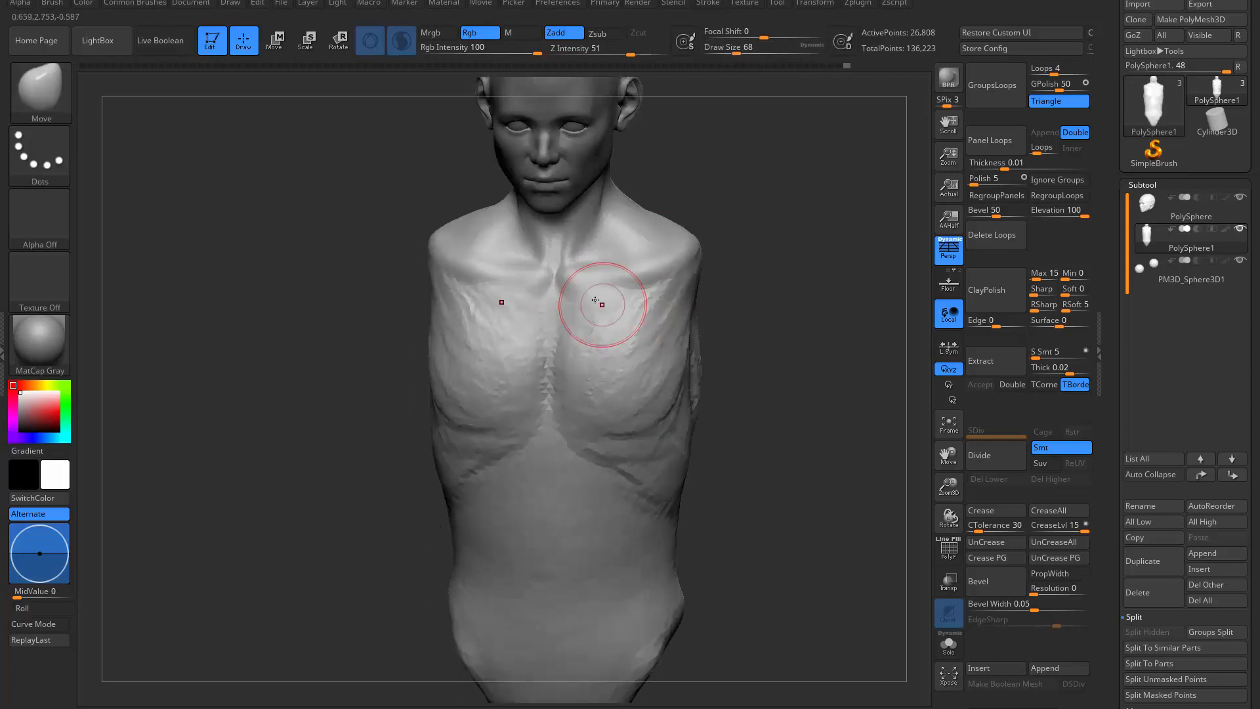
{"action": "key", "text": "bracketleft"}
{"action": "key", "text": "bracketleft"}
{"action": "key", "text": "b"}
{"action": "key", "text": "c"}
{"action": "key", "text": "b"}
{"action": "mouse_move", "coordinate": [571, 290]}
{"action": "left_mouse_down"}
{"action": "mouse_move", "coordinate": [568, 277]}
{"action": "mouse_move", "coordinate": [615, 282]}
{"action": "mouse_move", "coordinate": [627, 271]}
{"action": "left_mouse_up"}
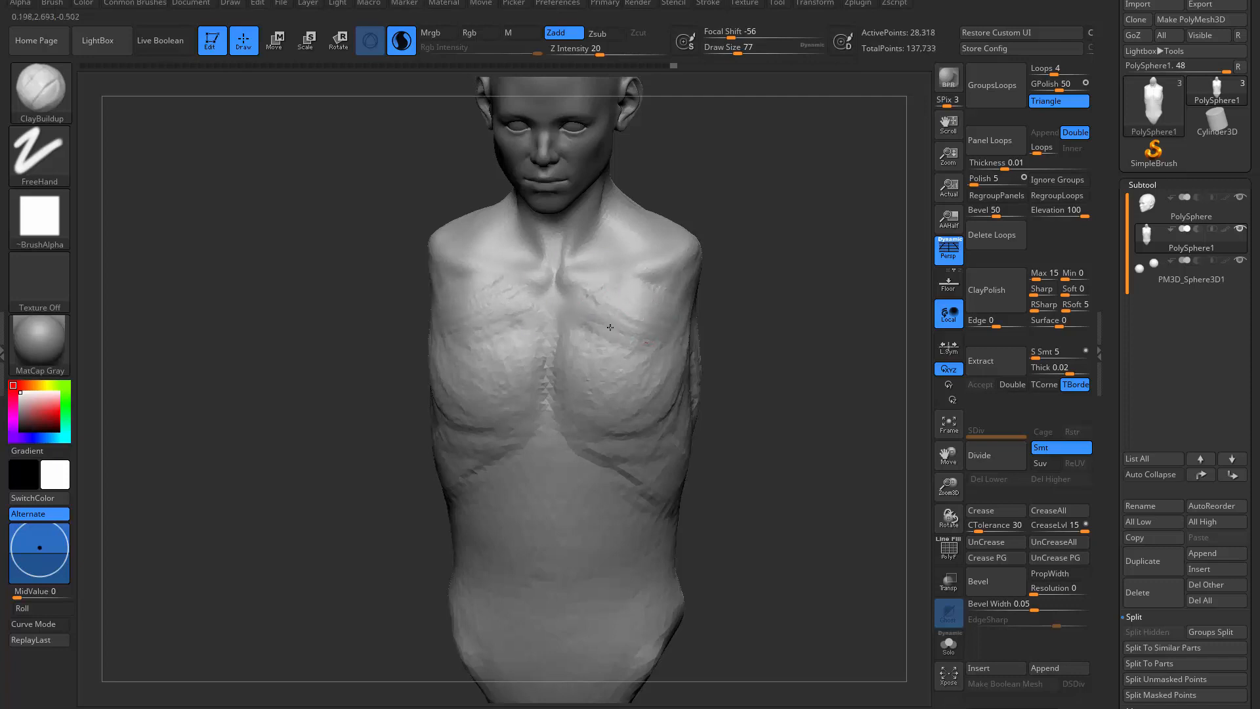
Step: Undo the last upper chest strokes, add ClayBuildup volume down the pectorals and smooth their surface
{"action": "mouse_move", "coordinate": [805, 327]}
{"action": "left_mouse_down"}
{"action": "mouse_move", "coordinate": [796, 282]}
{"action": "mouse_move", "coordinate": [744, 312]}
{"action": "left_mouse_up"}
{"action": "key", "text": "ctrl+z"}
{"action": "key", "text": "ctrl+z"}
{"action": "mouse_move", "coordinate": [605, 297]}
{"action": "left_mouse_down"}
{"action": "mouse_move", "coordinate": [648, 306]}
{"action": "mouse_move", "coordinate": [604, 355]}
{"action": "left_mouse_up"}
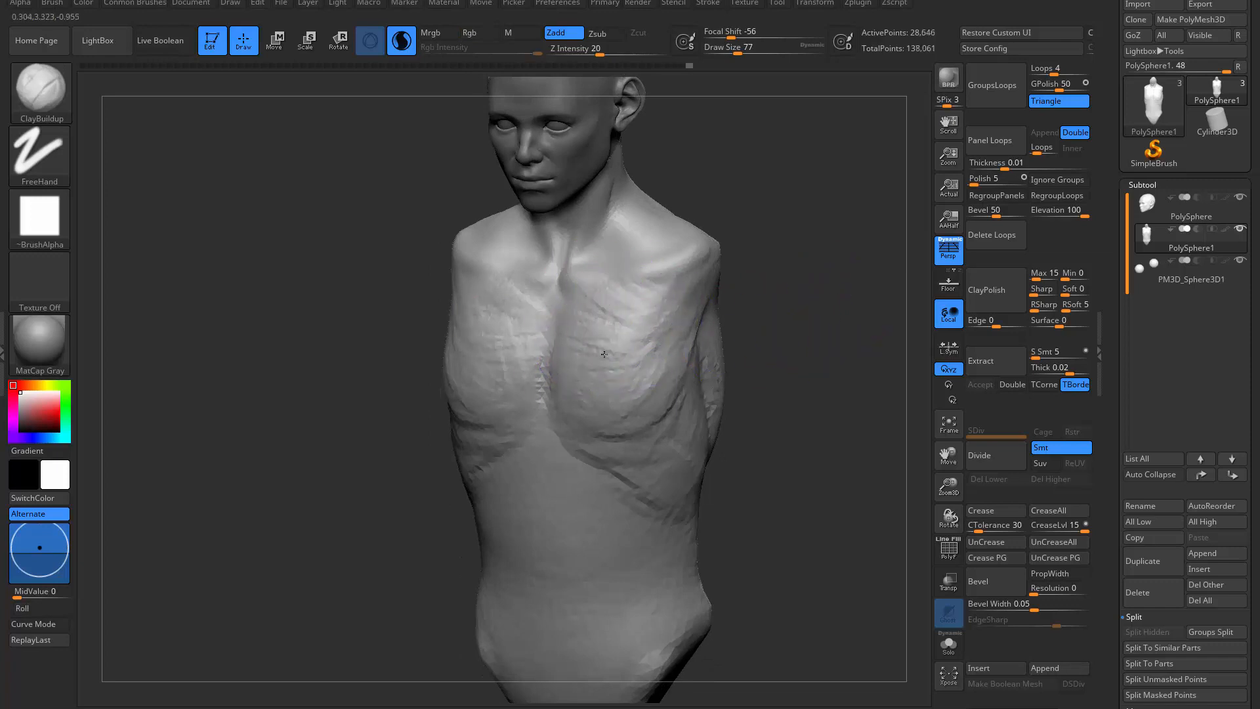
{"action": "right_click_drag", "start_coordinate": [656, 357], "coordinate": [566, 334], "text": "shift"}
{"action": "left_click_drag", "start_coordinate": [581, 391], "coordinate": [606, 387], "text": "shift"}
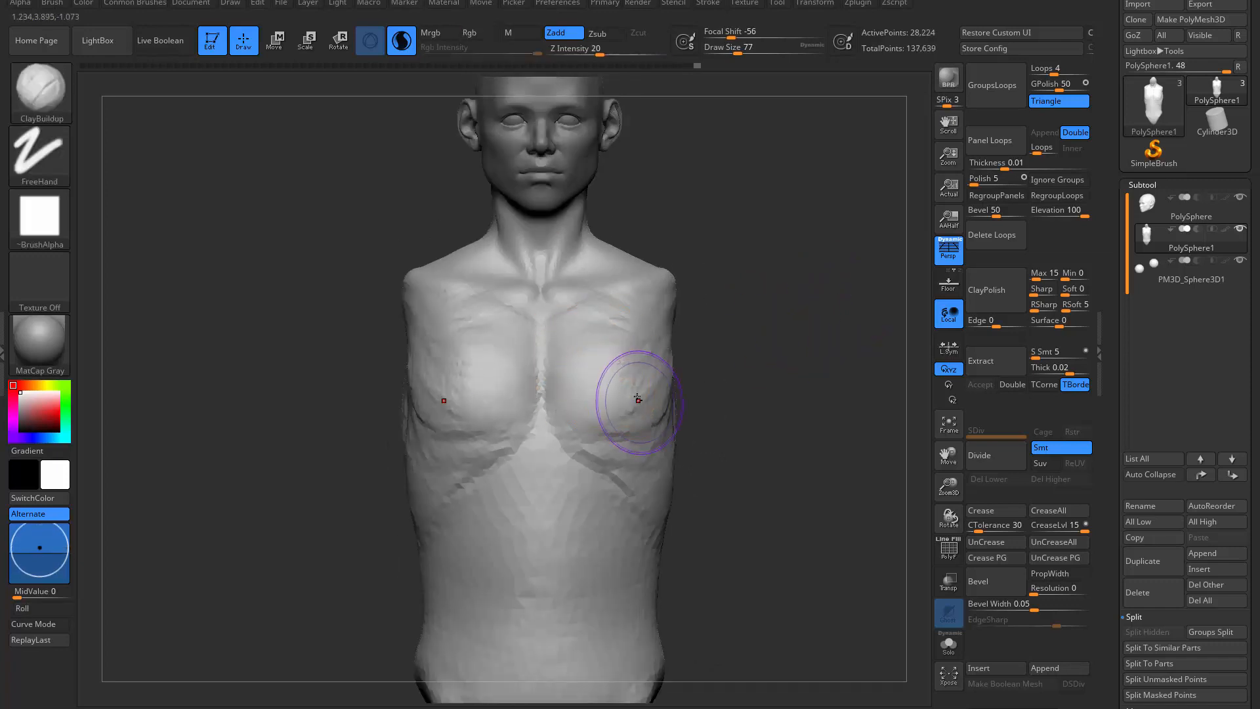
{"action": "right_click_drag", "start_coordinate": [636, 400], "coordinate": [644, 357], "text": "alt"}
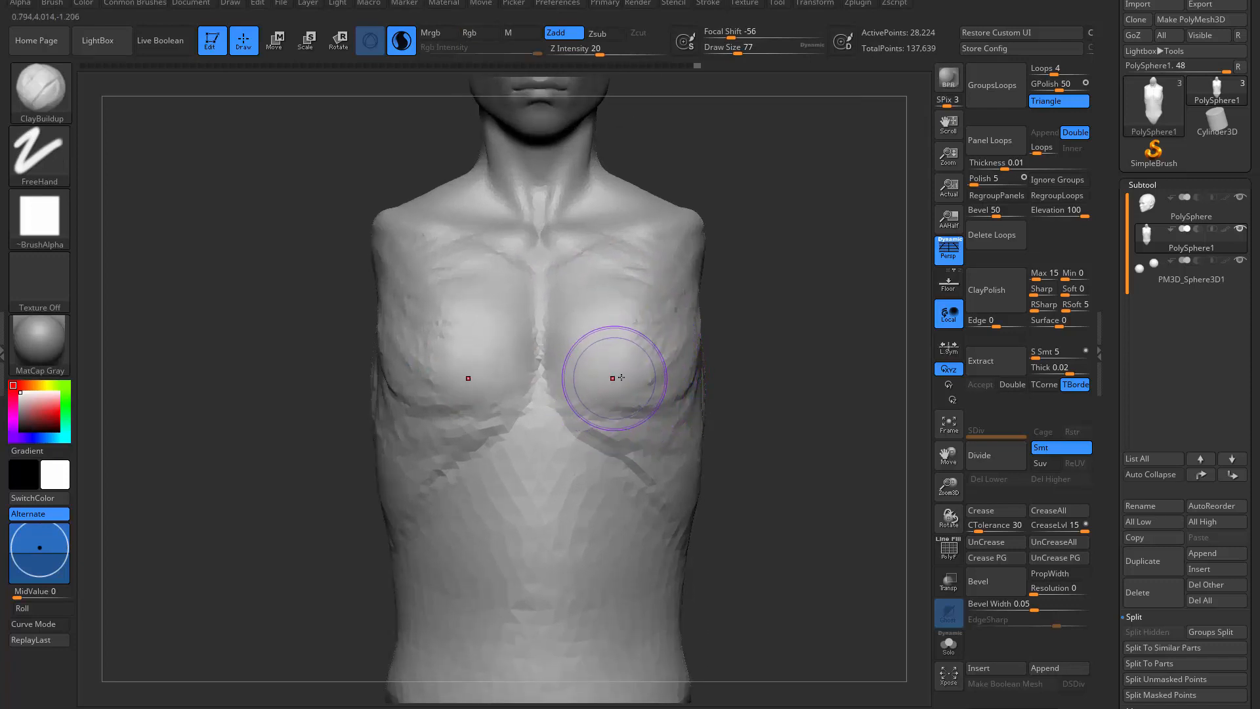
{"action": "key", "text": "shift"}
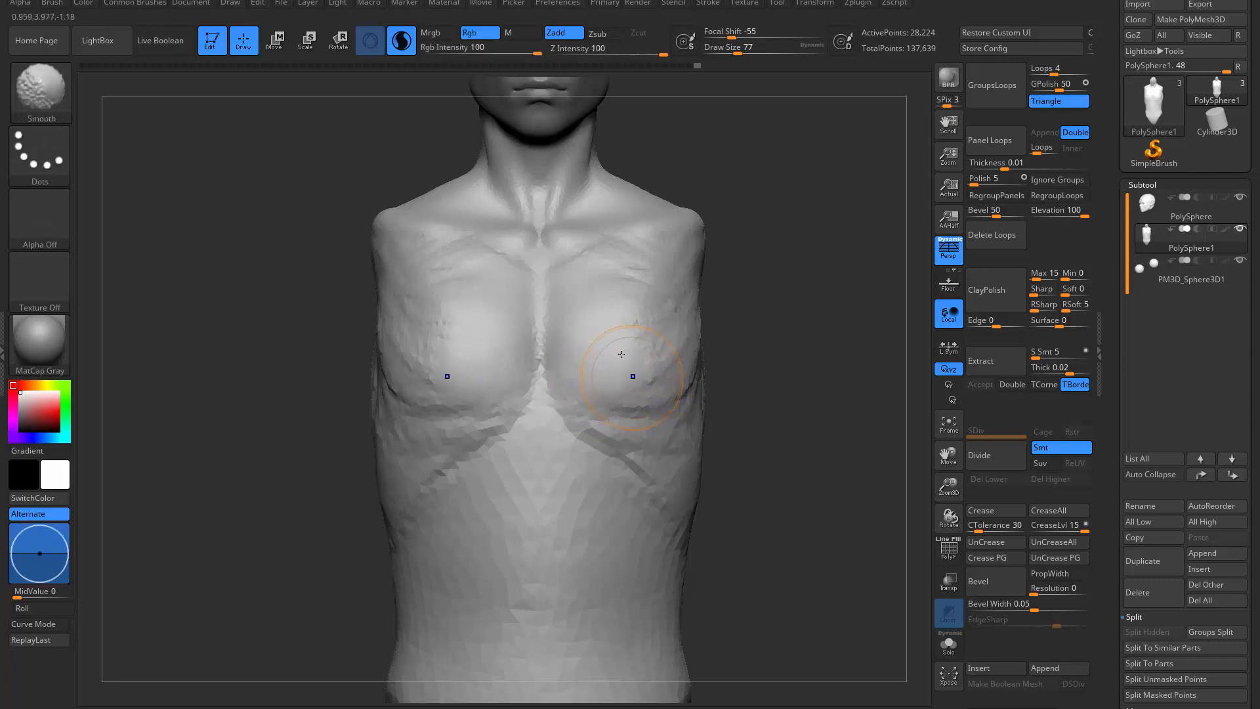
{"action": "key", "text": "shift"}
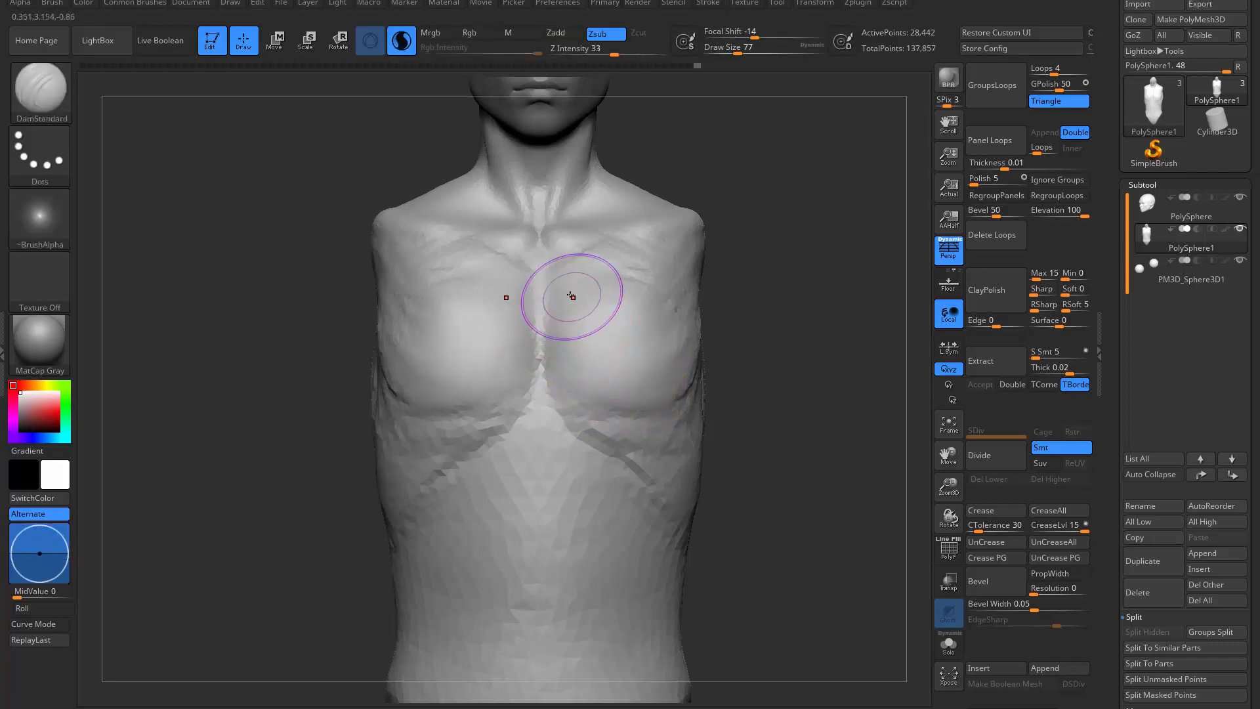
Step: Try to define the sternum with DamStandard grooves and fill it with ClayBuildup at draw size 29
{"action": "mouse_move", "coordinate": [559, 279]}
{"action": "left_mouse_down"}
{"action": "mouse_move", "coordinate": [560, 256]}
{"action": "mouse_move", "coordinate": [568, 268]}
{"action": "mouse_move", "coordinate": [553, 264]}
{"action": "left_mouse_up"}
{"action": "key", "text": "b"}
{"action": "key", "text": "c"}
{"action": "key", "text": "b"}
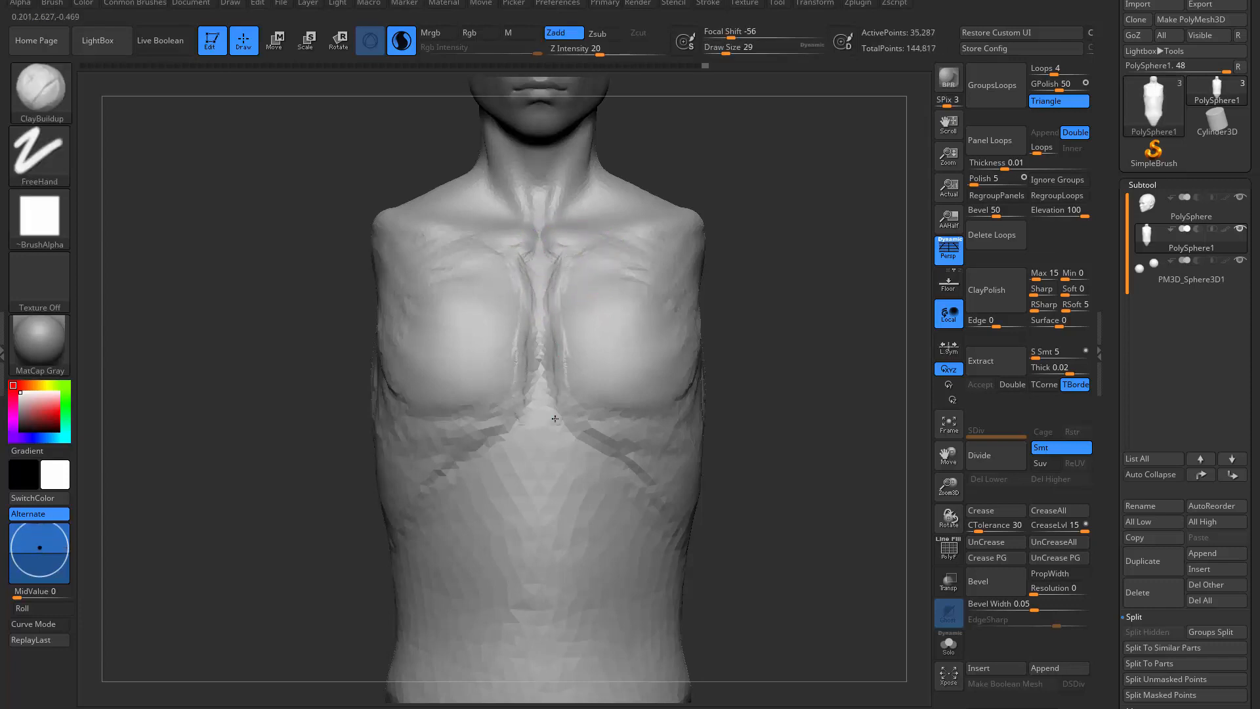
{"action": "left_click_drag", "start_coordinate": [553, 418], "coordinate": [541, 444]}
{"action": "right_click_drag", "start_coordinate": [630, 443], "coordinate": [741, 453]}
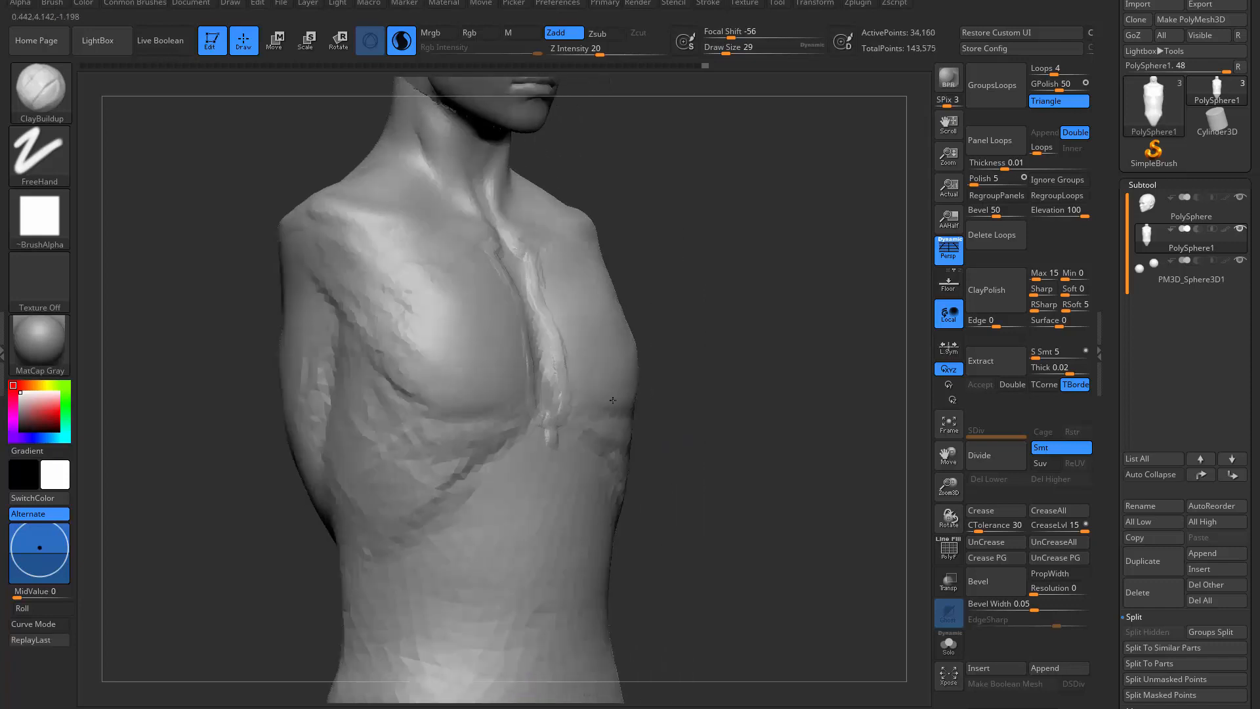
{"action": "left_click_drag", "start_coordinate": [554, 420], "coordinate": [565, 393], "text": "shift"}
{"action": "key", "text": "ctrl+z"}
{"action": "key", "text": "ctrl+z"}
{"action": "key", "text": "ctrl+z"}
Step: Rework the inner upper chest with ClayBuildup at draw size 51 and flatten the pectorals with hPolish at draw size 132
{"action": "key", "text": "s"}
{"action": "left_click_drag", "start_coordinate": [538, 281], "coordinate": [558, 258]}
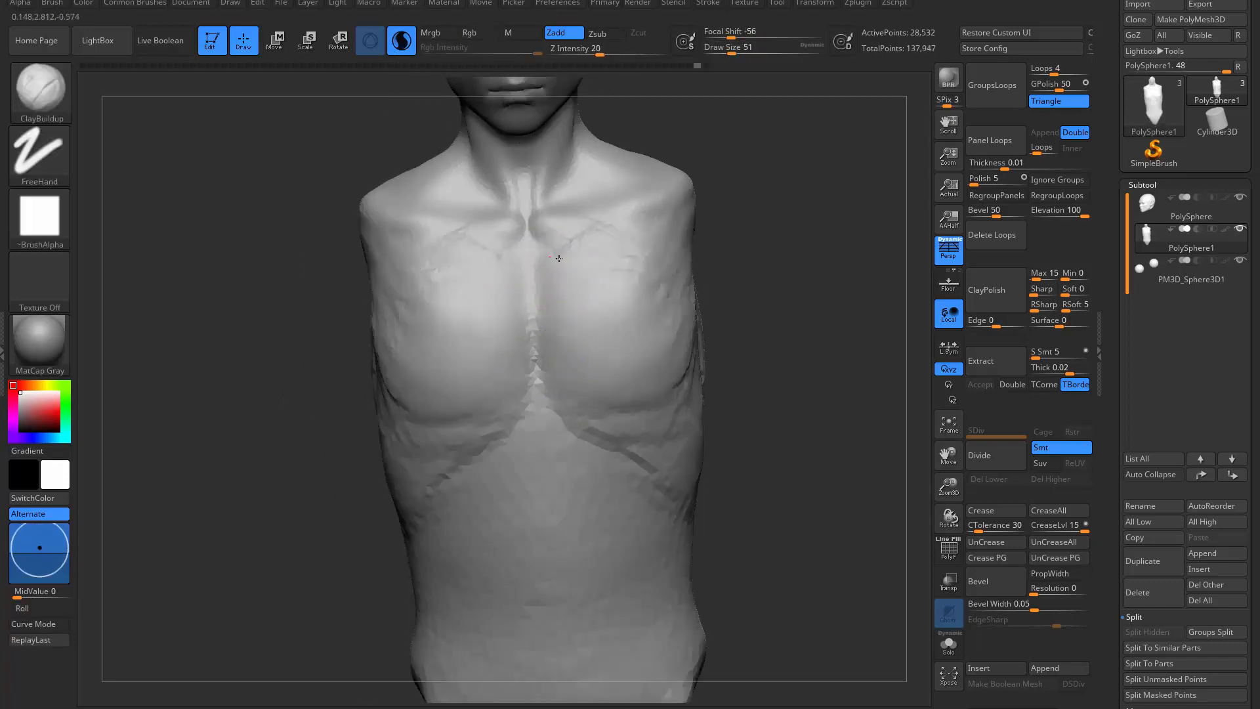
{"action": "key", "text": "s"}
{"action": "mouse_move", "coordinate": [600, 302]}
{"action": "left_mouse_down"}
{"action": "mouse_move", "coordinate": [616, 304]}
{"action": "mouse_move", "coordinate": [608, 319]}
{"action": "mouse_move", "coordinate": [577, 282]}
{"action": "mouse_move", "coordinate": [658, 338]}
{"action": "mouse_move", "coordinate": [620, 354]}
{"action": "left_mouse_up"}
{"action": "key", "text": "b"}
{"action": "key", "text": "h"}
{"action": "key", "text": "p"}
{"action": "right_click_drag", "start_coordinate": [610, 308], "coordinate": [639, 289]}
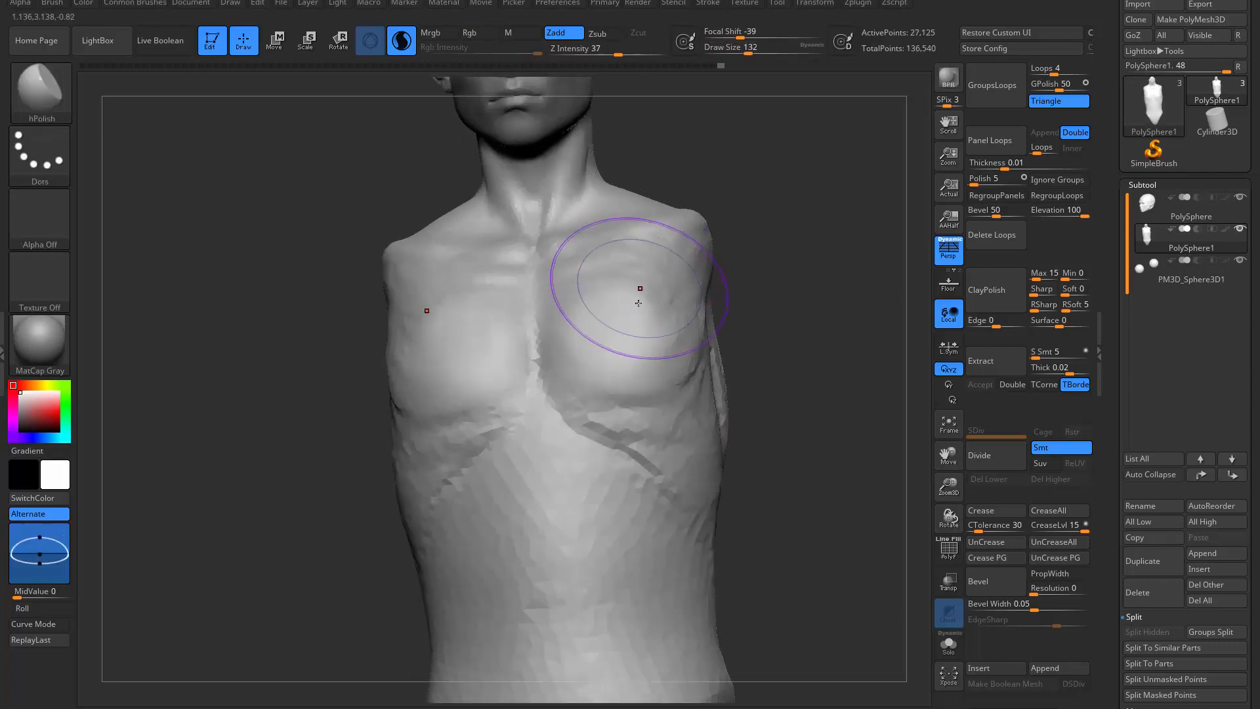
{"action": "mouse_move", "coordinate": [638, 290]}
{"action": "left_mouse_down"}
{"action": "mouse_move", "coordinate": [599, 293]}
{"action": "mouse_move", "coordinate": [632, 335]}
{"action": "left_mouse_up"}
{"action": "right_click_drag", "start_coordinate": [633, 335], "coordinate": [627, 291]}
Step: Build up the lower and outer pectoral edges toward the armpit with ClayBuildup at draw size 80 and smooth them
{"action": "key", "text": "s"}
{"action": "mouse_move", "coordinate": [605, 297]}
{"action": "left_mouse_down"}
{"action": "mouse_move", "coordinate": [582, 263]}
{"action": "mouse_move", "coordinate": [593, 295]}
{"action": "left_mouse_up"}
{"action": "key", "text": "b"}
{"action": "key", "text": "c"}
{"action": "key", "text": "b"}
{"action": "mouse_move", "coordinate": [584, 354]}
{"action": "right_mouse_down"}
{"action": "mouse_move", "coordinate": [599, 368]}
{"action": "mouse_move", "coordinate": [593, 301]}
{"action": "mouse_move", "coordinate": [596, 322]}
{"action": "right_mouse_up"}
{"action": "left_click_drag", "start_coordinate": [550, 296], "coordinate": [577, 308]}
{"action": "right_click_drag", "start_coordinate": [702, 320], "coordinate": [593, 315]}
{"action": "left_click_drag", "start_coordinate": [676, 304], "coordinate": [662, 311]}
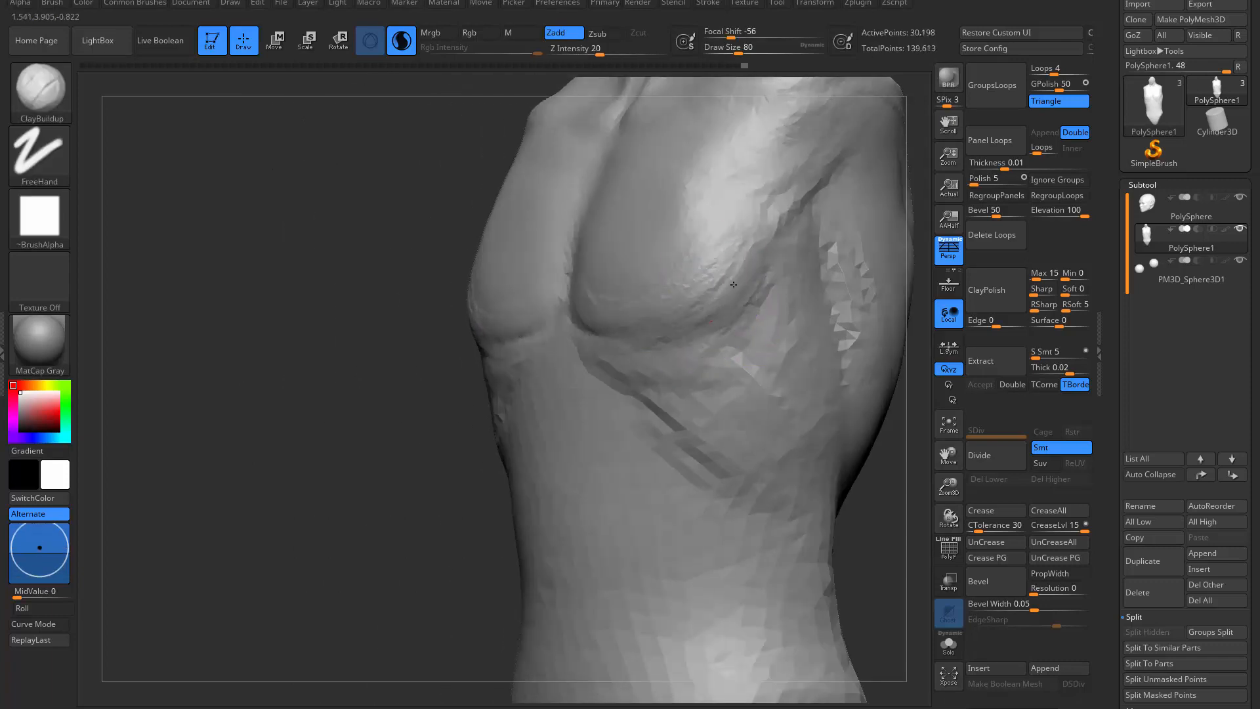
{"action": "left_click_drag", "start_coordinate": [641, 313], "coordinate": [662, 301], "text": "shift"}
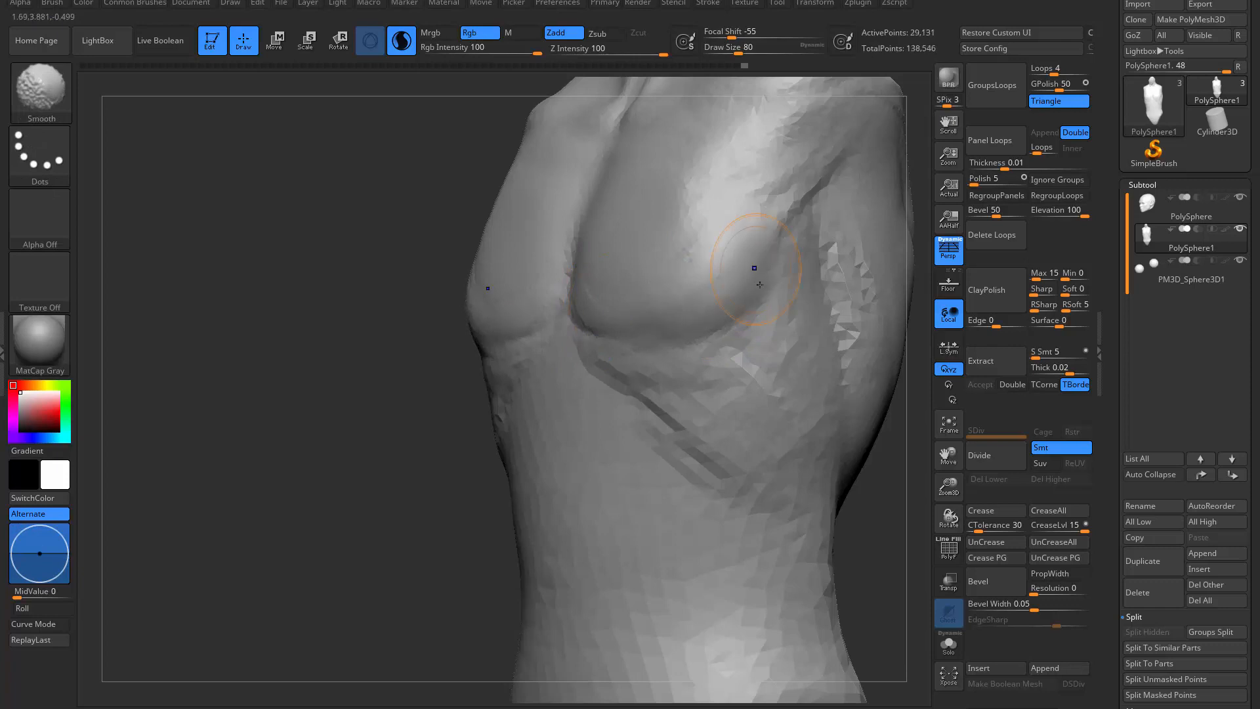
Step: Smooth the lower pectorals, fill the rib cage grooves beneath them with ClayBuildup at draw size 80 and smooth the result
{"action": "mouse_move", "coordinate": [420, 420]}
{"action": "left_mouse_down"}
{"action": "mouse_move", "coordinate": [517, 458]}
{"action": "mouse_move", "coordinate": [484, 475]}
{"action": "mouse_move", "coordinate": [488, 505]}
{"action": "mouse_move", "coordinate": [453, 512]}
{"action": "left_mouse_up"}
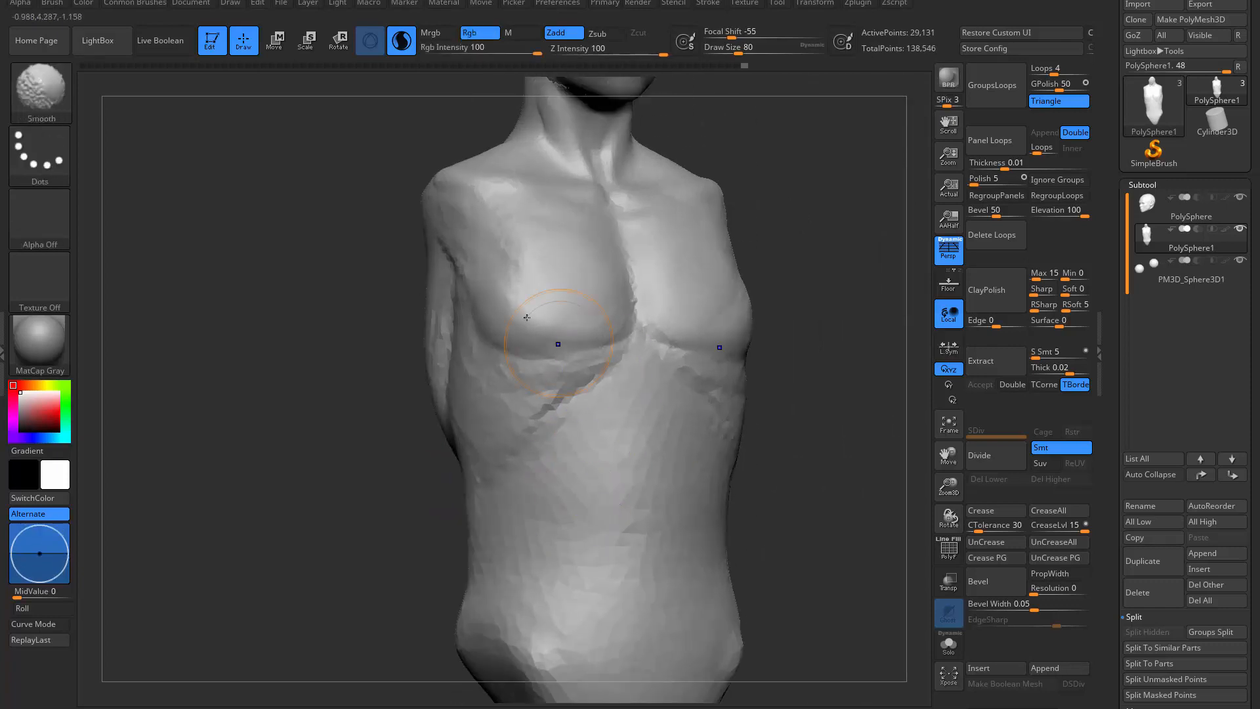
{"action": "left_click_drag", "start_coordinate": [553, 321], "coordinate": [569, 347], "text": "shift"}
{"action": "mouse_move", "coordinate": [407, 453]}
{"action": "left_mouse_down"}
{"action": "mouse_move", "coordinate": [354, 453]}
{"action": "mouse_move", "coordinate": [397, 354]}
{"action": "left_mouse_up"}
{"action": "left_click_drag", "start_coordinate": [658, 309], "coordinate": [689, 345]}
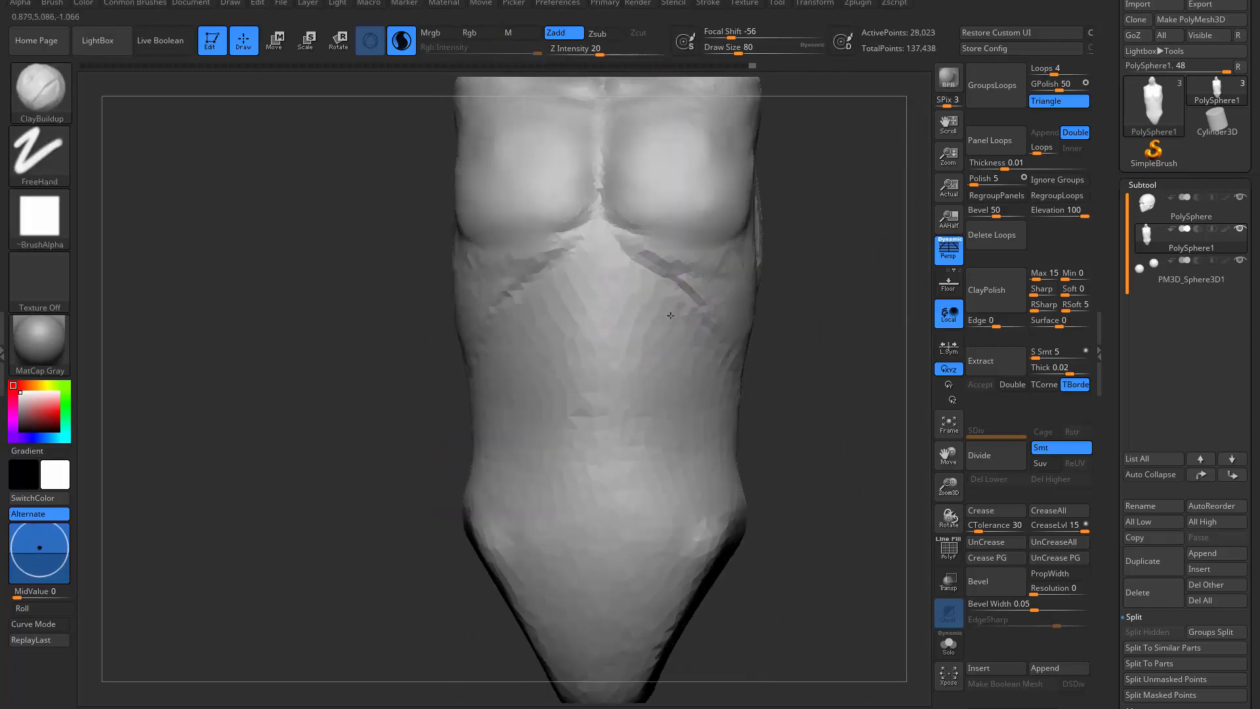
{"action": "left_click_drag", "start_coordinate": [407, 433], "coordinate": [355, 429]}
{"action": "left_click_drag", "start_coordinate": [680, 283], "coordinate": [708, 311]}
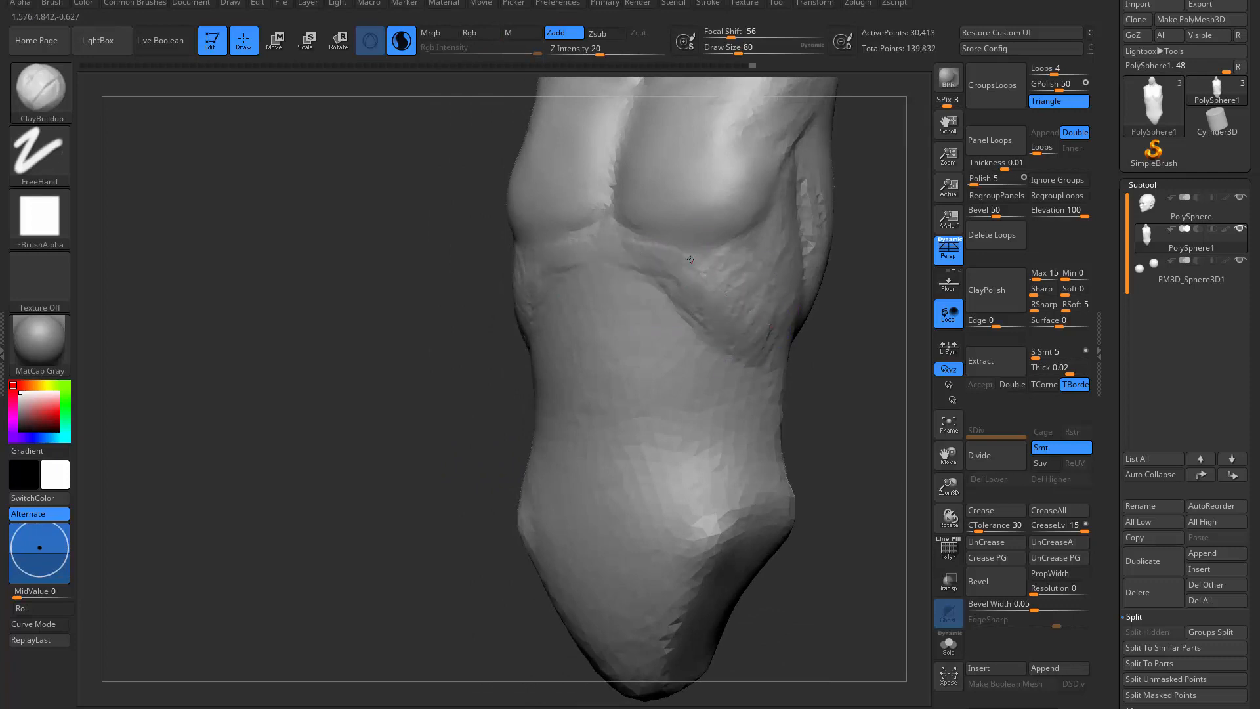
{"action": "mouse_move", "coordinate": [749, 344]}
{"action": "left_mouse_down", "text": "shift"}
{"action": "mouse_move", "coordinate": [722, 289]}
{"action": "mouse_move", "coordinate": [781, 315]}
{"action": "left_mouse_up", "text": "shift"}
{"action": "left_click_drag", "start_coordinate": [394, 433], "coordinate": [447, 429]}
{"action": "left_click_drag", "start_coordinate": [737, 303], "coordinate": [643, 230], "text": "shift"}
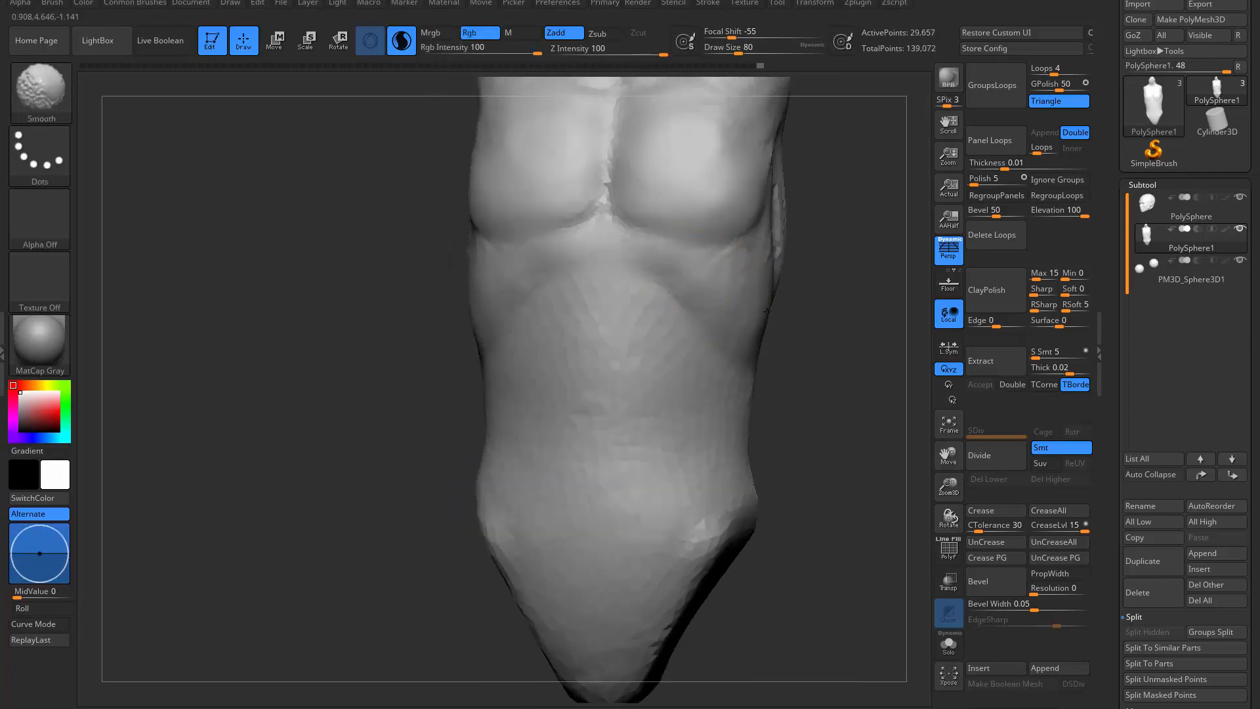
Step: Build up the two upper rows of abdominal muscle blocks below the rib arch with ClayBuildup at draw size 80
{"action": "left_click_drag", "start_coordinate": [459, 420], "coordinate": [568, 432], "text": "alt"}
{"action": "left_click_drag", "start_coordinate": [569, 431], "coordinate": [512, 538], "text": "alt"}
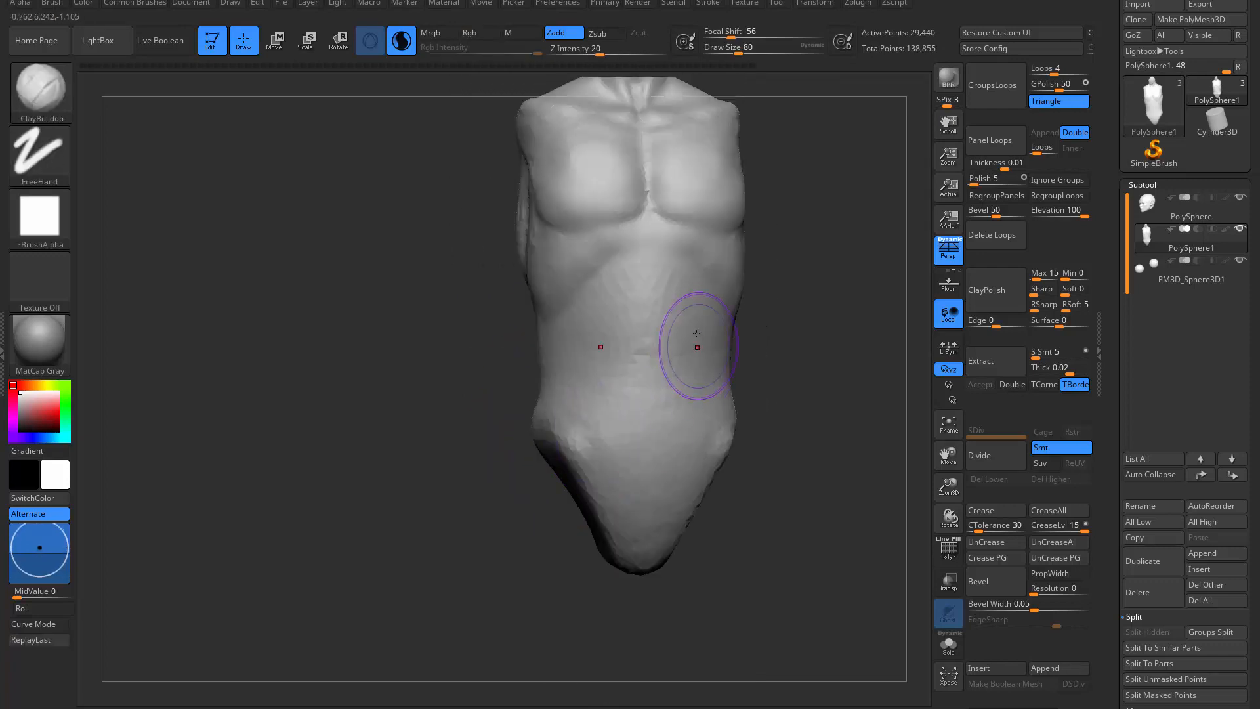
{"action": "mouse_move", "coordinate": [515, 459]}
{"action": "left_mouse_down", "text": "alt"}
{"action": "mouse_move", "coordinate": [517, 404]}
{"action": "mouse_move", "coordinate": [453, 453]}
{"action": "left_mouse_up", "text": "alt"}
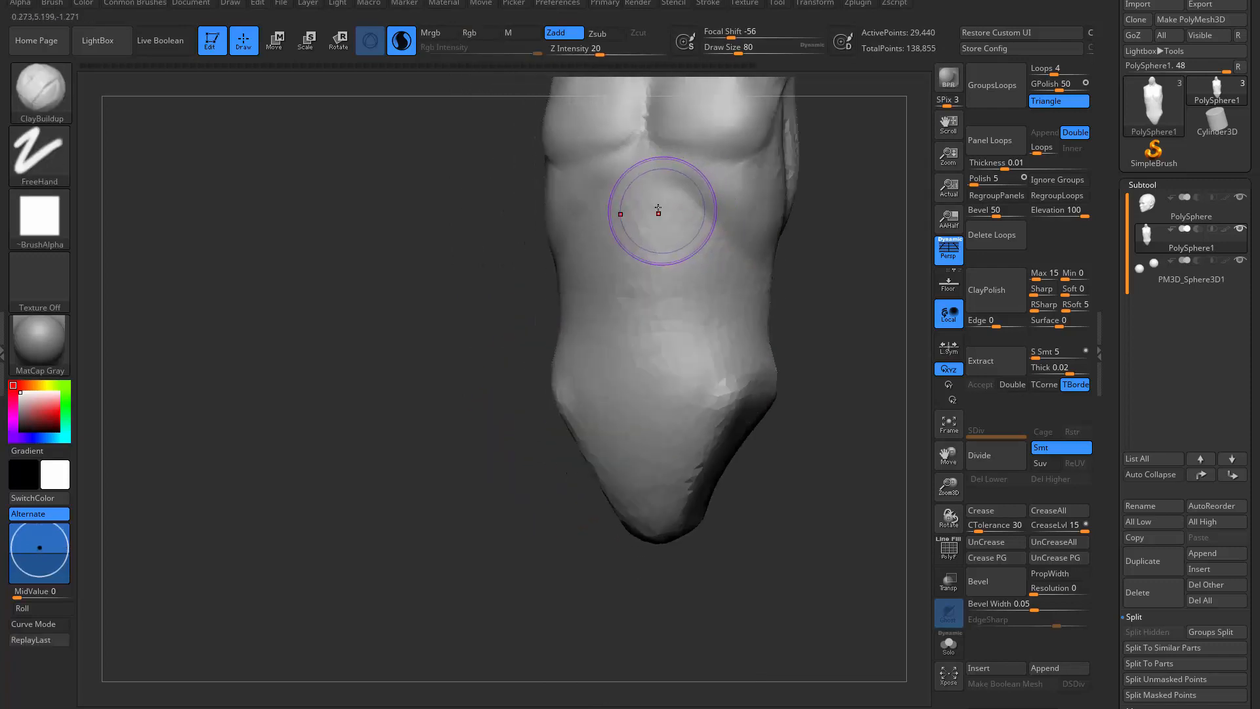
{"action": "left_click_drag", "start_coordinate": [659, 196], "coordinate": [666, 200]}
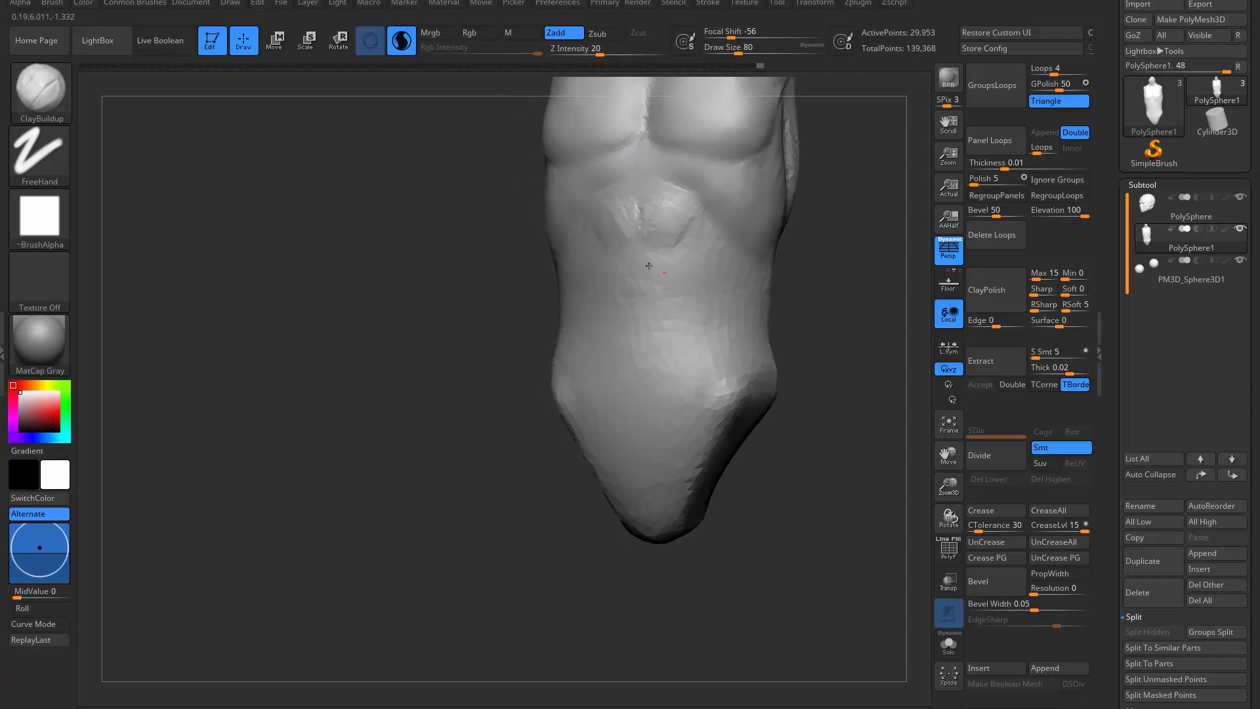
{"action": "right_click_drag", "start_coordinate": [656, 315], "coordinate": [682, 316]}
{"action": "mouse_move", "coordinate": [682, 316]}
{"action": "right_mouse_down", "text": "alt"}
{"action": "mouse_move", "coordinate": [694, 285]}
{"action": "mouse_move", "coordinate": [722, 309]}
{"action": "right_mouse_up", "text": "alt"}
{"action": "right_click_drag", "start_coordinate": [722, 213], "coordinate": [711, 223]}
{"action": "mouse_move", "coordinate": [711, 222]}
{"action": "left_mouse_down"}
{"action": "mouse_move", "coordinate": [709, 211]}
{"action": "mouse_move", "coordinate": [672, 231]}
{"action": "left_mouse_up"}
{"action": "mouse_move", "coordinate": [666, 158]}
{"action": "left_mouse_down"}
{"action": "mouse_move", "coordinate": [676, 187]}
{"action": "mouse_move", "coordinate": [686, 141]}
{"action": "left_mouse_up"}
{"action": "right_click_drag", "start_coordinate": [689, 126], "coordinate": [726, 234], "text": "alt"}
{"action": "mouse_move", "coordinate": [727, 232]}
{"action": "left_mouse_down"}
{"action": "mouse_move", "coordinate": [702, 213]}
{"action": "mouse_move", "coordinate": [714, 217]}
{"action": "left_mouse_up"}
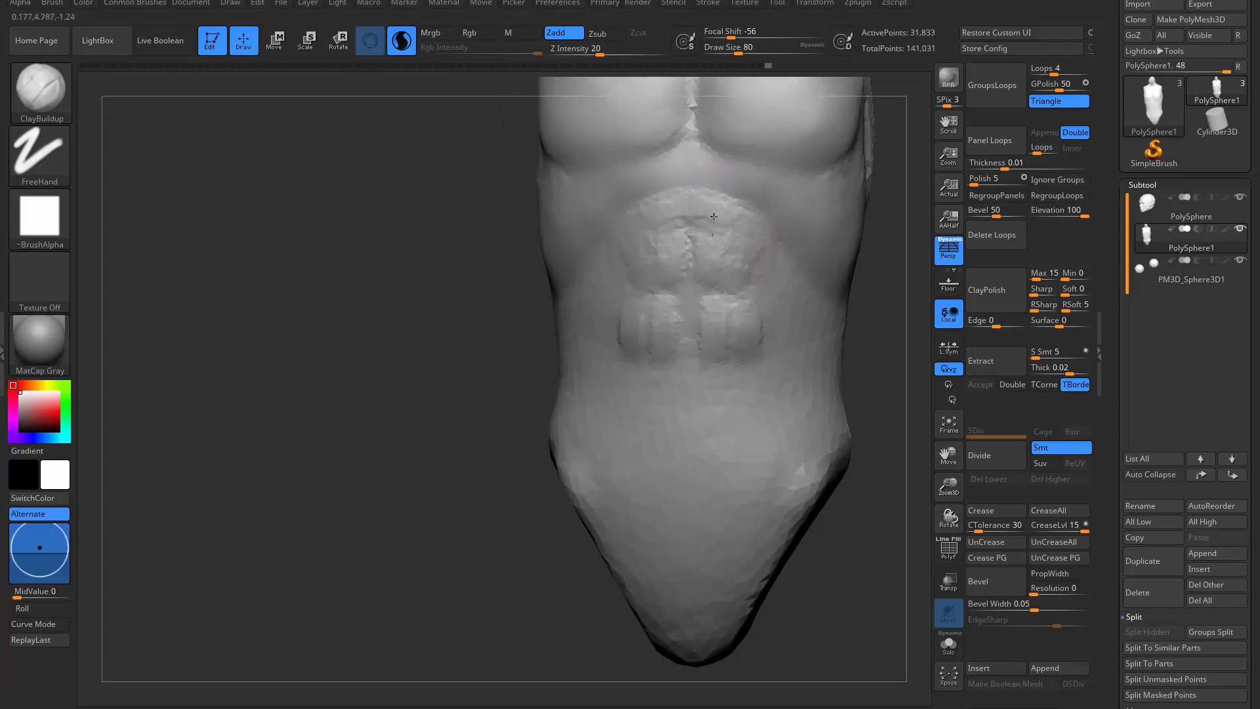
Step: Add the third pair of abdominal blocks and the long lower abdominal section down to the pelvis with ClayBuildup
{"action": "left_click_drag", "start_coordinate": [743, 276], "coordinate": [703, 311]}
{"action": "right_click_drag", "start_coordinate": [736, 387], "coordinate": [731, 263], "text": "alt"}
{"action": "left_click_drag", "start_coordinate": [728, 275], "coordinate": [710, 299]}
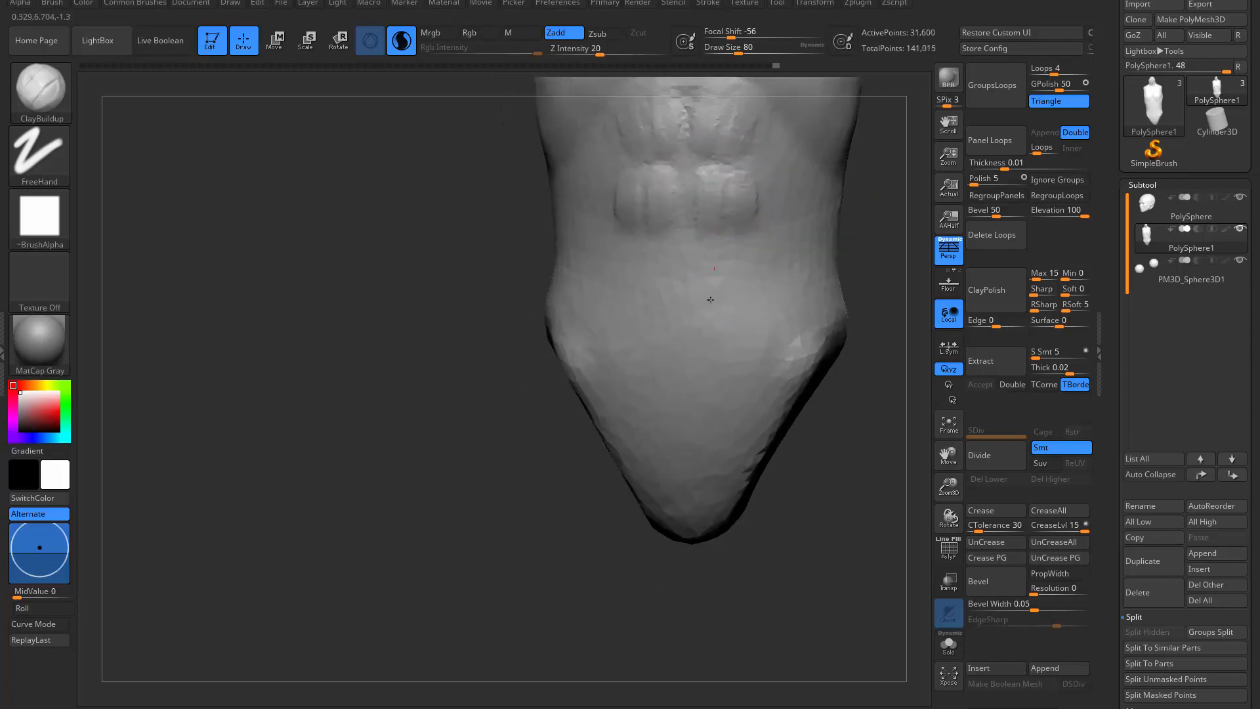
{"action": "left_click_drag", "start_coordinate": [728, 257], "coordinate": [730, 303]}
{"action": "mouse_move", "coordinate": [703, 368]}
{"action": "left_mouse_down"}
{"action": "mouse_move", "coordinate": [725, 351]}
{"action": "mouse_move", "coordinate": [692, 370]}
{"action": "left_mouse_up"}
{"action": "right_click_drag", "start_coordinate": [730, 359], "coordinate": [747, 408], "text": "alt"}
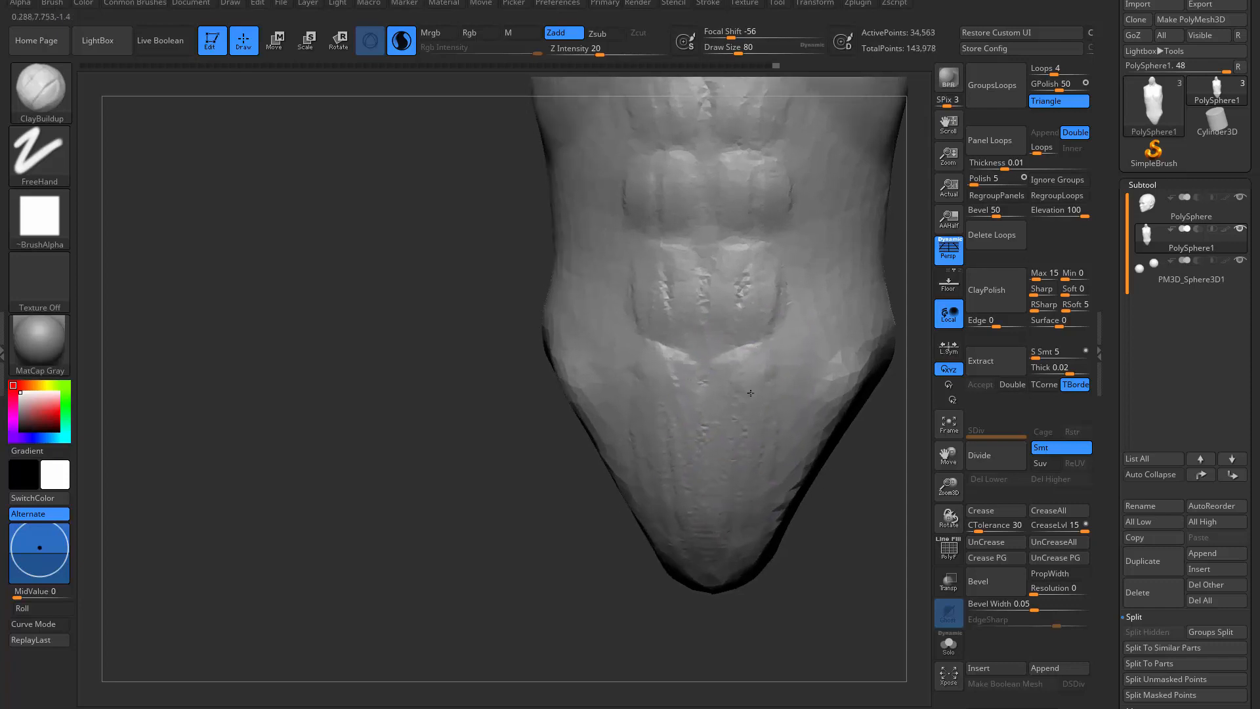
Step: Soften the gap below the third abdominal row and add ClayBuildup volume to the top of that row
{"action": "left_click_drag", "start_coordinate": [733, 367], "coordinate": [723, 329], "text": "shift"}
{"action": "right_click_drag", "start_coordinate": [703, 315], "coordinate": [733, 388], "text": "alt"}
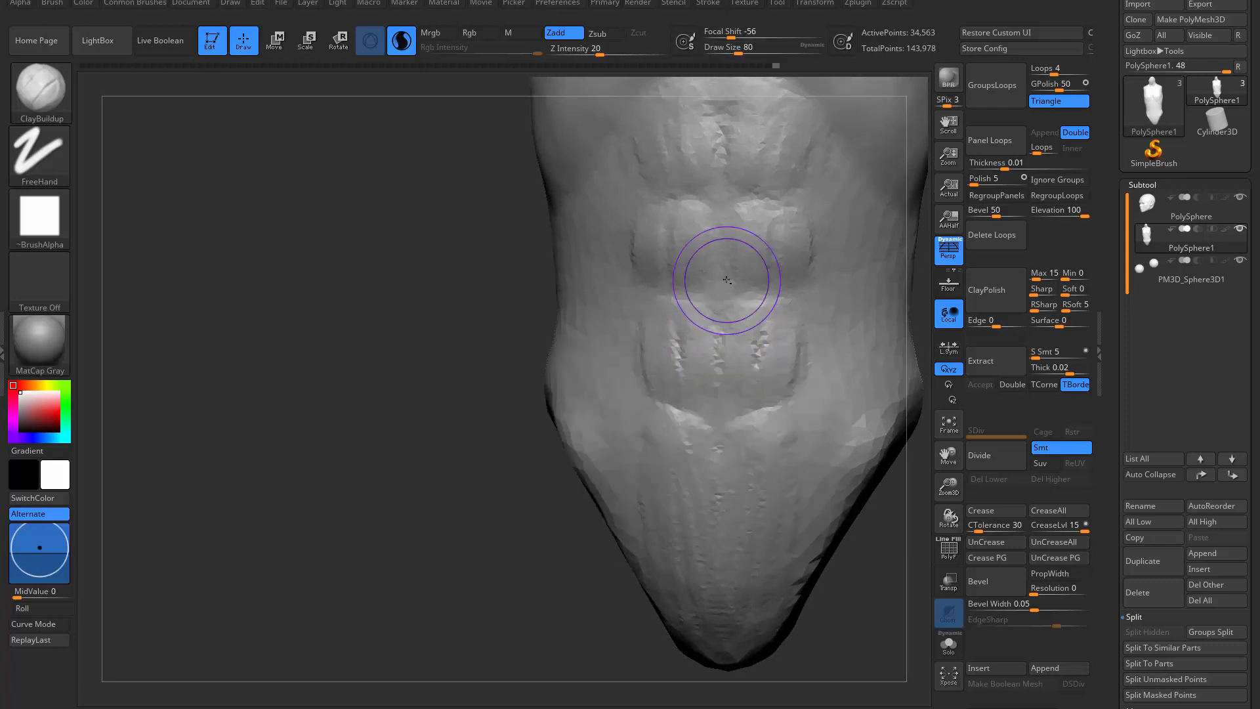
{"action": "mouse_move", "coordinate": [738, 295]}
{"action": "right_mouse_down"}
{"action": "mouse_move", "coordinate": [728, 354]}
{"action": "mouse_move", "coordinate": [756, 391]}
{"action": "right_mouse_up"}
{"action": "mouse_move", "coordinate": [759, 401]}
{"action": "left_mouse_down"}
{"action": "mouse_move", "coordinate": [742, 424]}
{"action": "mouse_move", "coordinate": [789, 408]}
{"action": "mouse_move", "coordinate": [767, 419]}
{"action": "left_mouse_up"}
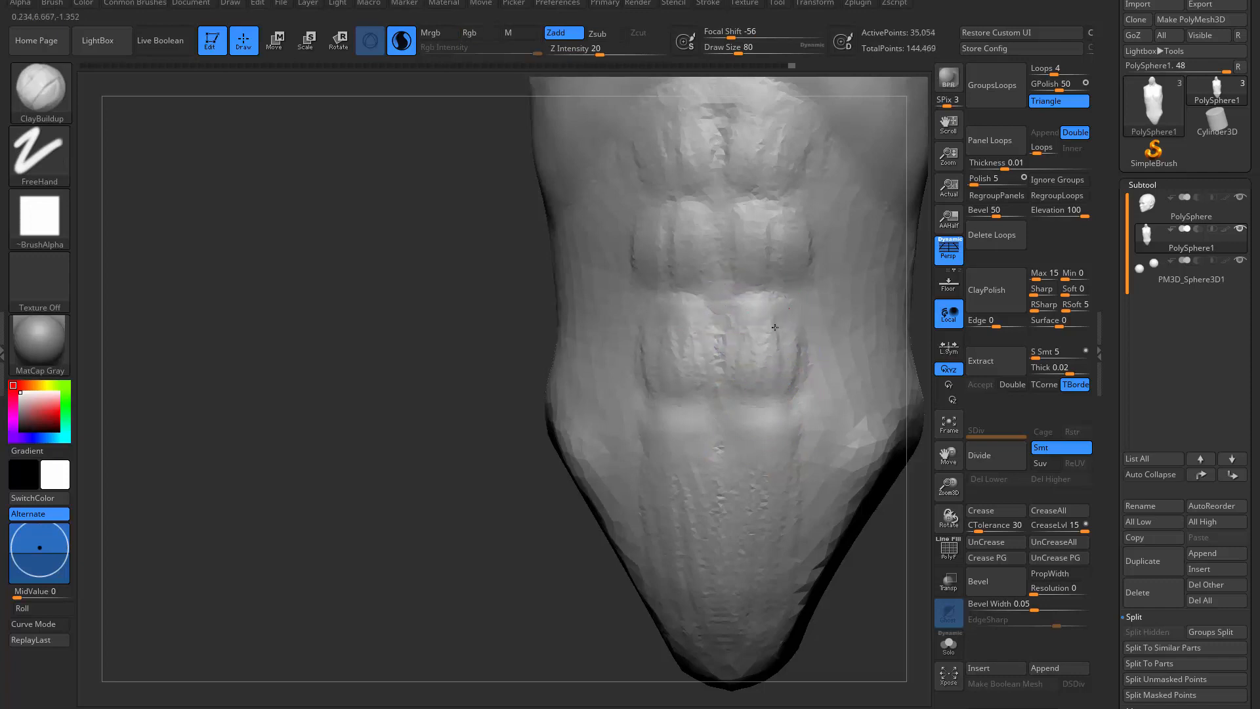
Step: Carve the navel between the second and third abdominal rows with DamStandard, reducing the draw size to 49
{"action": "key", "text": "b"}
{"action": "key", "text": "d"}
{"action": "key", "text": "s"}
{"action": "mouse_move", "coordinate": [775, 327]}
{"action": "left_mouse_down"}
{"action": "mouse_move", "coordinate": [738, 322]}
{"action": "mouse_move", "coordinate": [730, 289]}
{"action": "left_mouse_up"}
{"action": "key", "text": "bracketleft"}
{"action": "key", "text": "bracketleft"}
{"action": "key", "text": "bracketleft"}
{"action": "mouse_move", "coordinate": [534, 505]}
{"action": "right_mouse_down", "text": "ctrl"}
{"action": "mouse_move", "coordinate": [548, 436]}
{"action": "mouse_move", "coordinate": [591, 524]}
{"action": "right_mouse_up", "text": "ctrl"}
{"action": "mouse_move", "coordinate": [747, 261]}
{"action": "right_mouse_down", "text": "alt"}
{"action": "mouse_move", "coordinate": [700, 299]}
{"action": "mouse_move", "coordinate": [704, 318]}
{"action": "right_mouse_up", "text": "alt"}
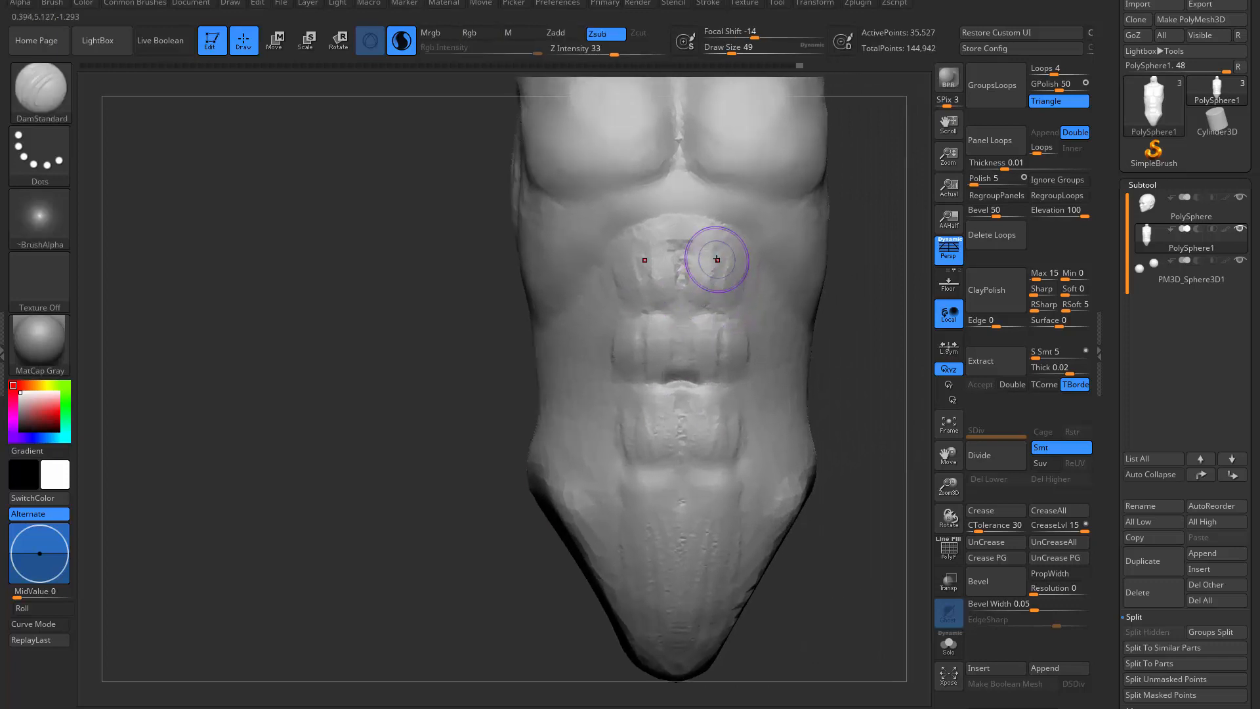
Step: Widen the uppermost abdominal blocks with ClayBuildup at draw size 101
{"action": "key", "text": "s"}
{"action": "left_click_drag", "start_coordinate": [703, 259], "coordinate": [716, 260]}
{"action": "key", "text": "b"}
{"action": "key", "text": "c"}
{"action": "key", "text": "b"}
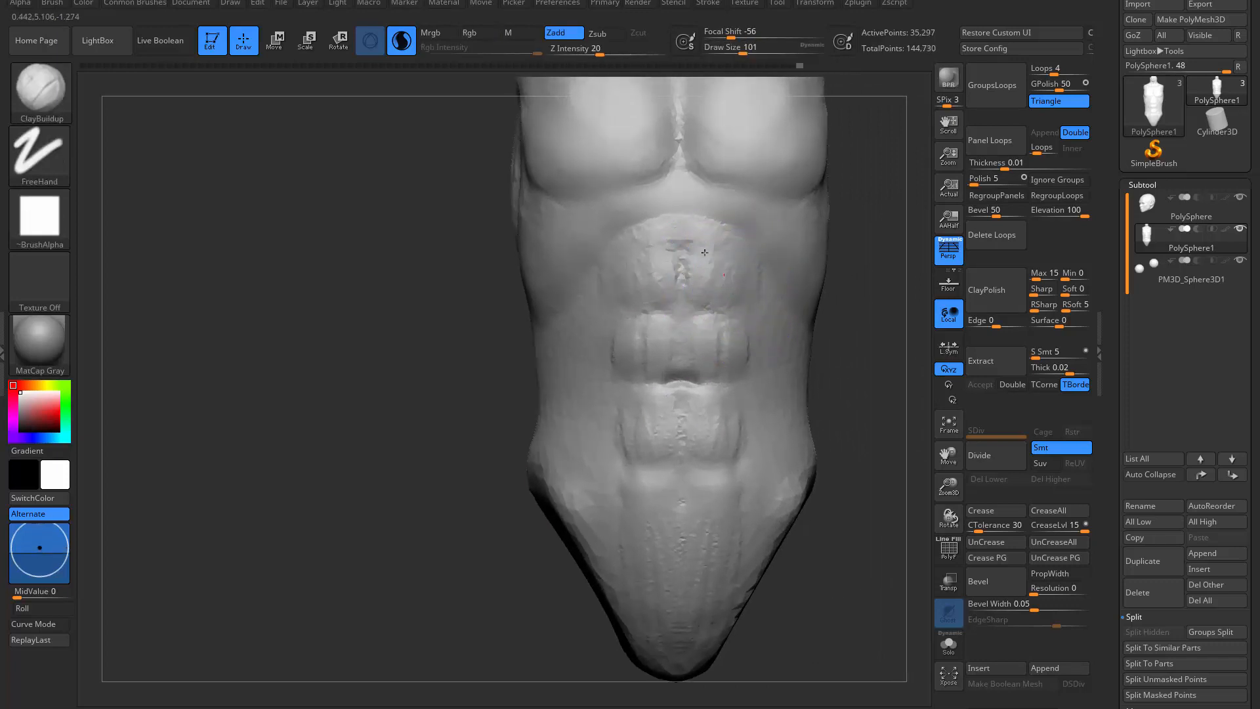
Step: Reposition the second and third abdominal rows and the navel with the Move brush at draw size 101
{"action": "key", "text": "b"}
{"action": "key", "text": "m"}
{"action": "key", "text": "v"}
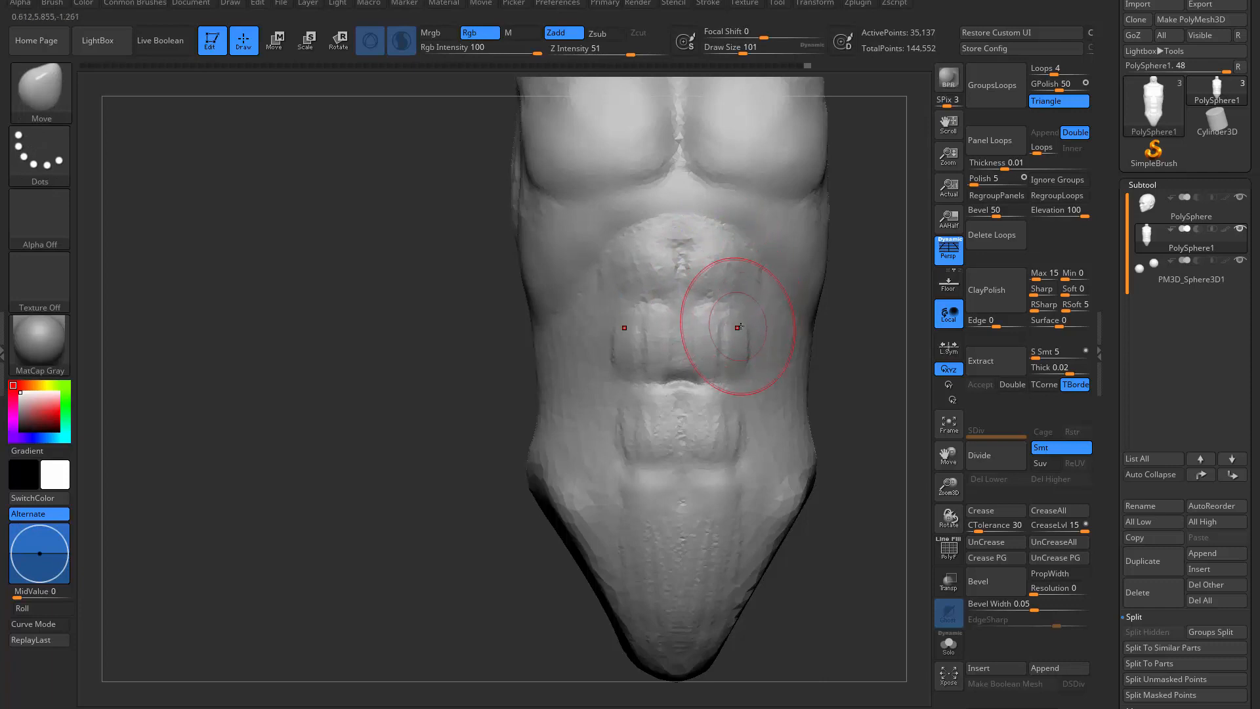
{"action": "left_click_drag", "start_coordinate": [734, 345], "coordinate": [719, 364]}
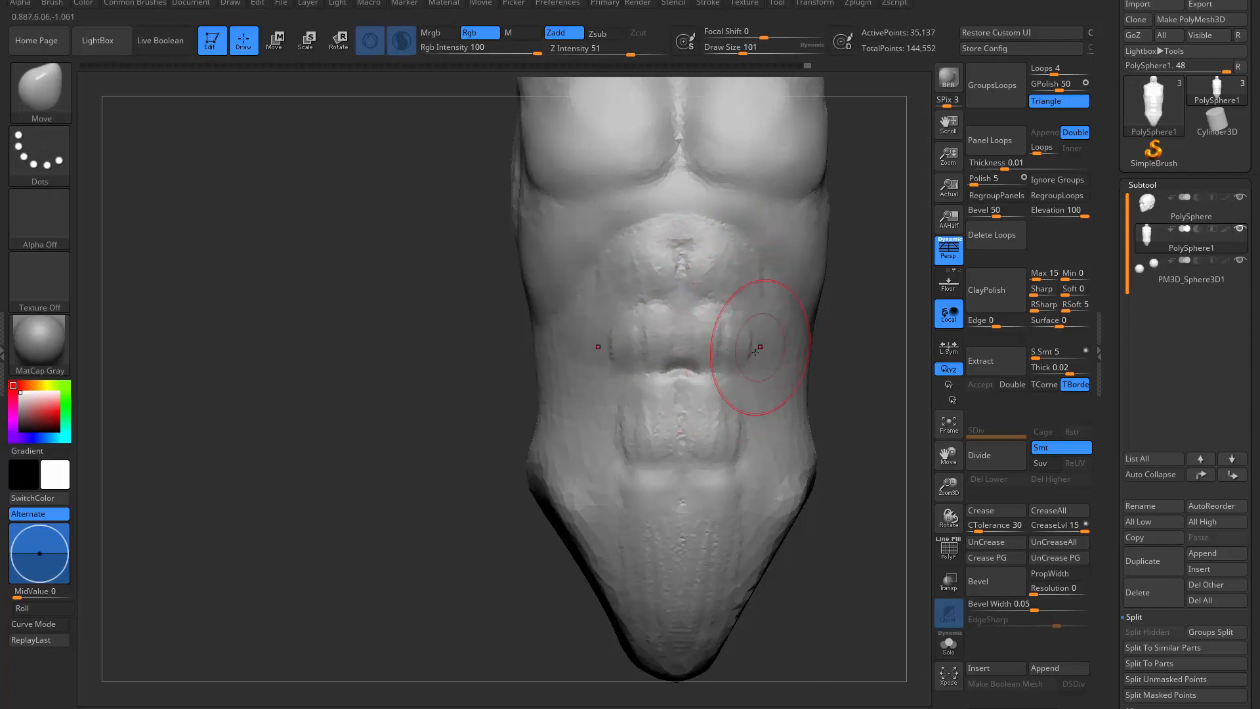
{"action": "left_click_drag", "start_coordinate": [720, 435], "coordinate": [705, 420]}
{"action": "right_click_drag", "start_coordinate": [707, 418], "coordinate": [769, 406]}
{"action": "mouse_move", "coordinate": [772, 396]}
{"action": "left_mouse_down"}
{"action": "mouse_move", "coordinate": [796, 399]}
{"action": "mouse_move", "coordinate": [797, 367]}
{"action": "left_mouse_up"}
Step: Adjust the abdomen and hip shape from the side with the Move brush at draw sizes 223 and 120
{"action": "key", "text": "s"}
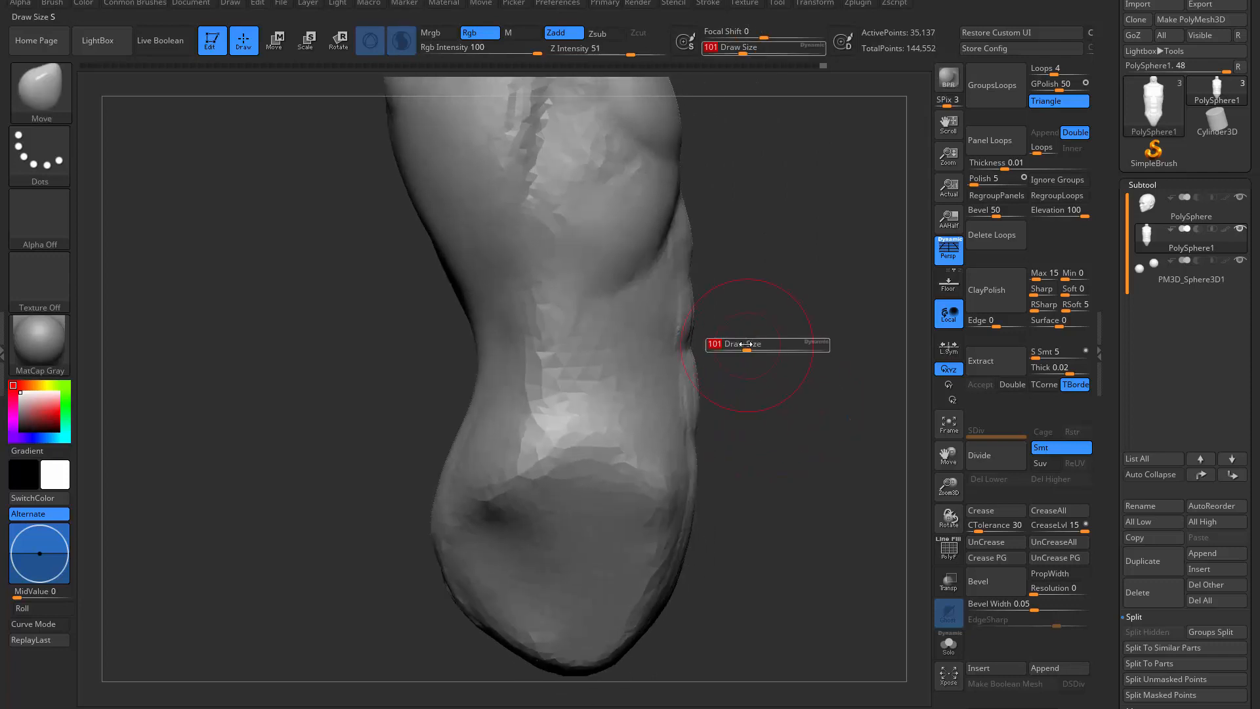
{"action": "left_click", "coordinate": [761, 345]}
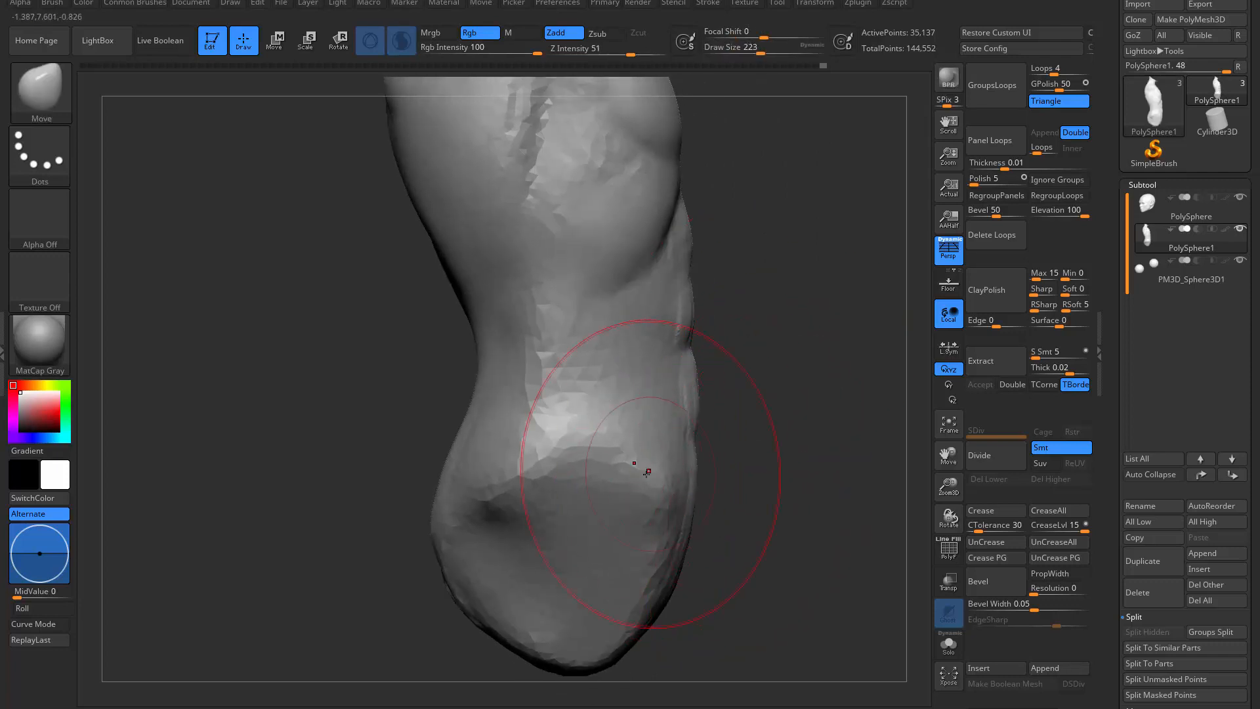
{"action": "key", "text": "s"}
{"action": "left_click", "coordinate": [610, 468]}
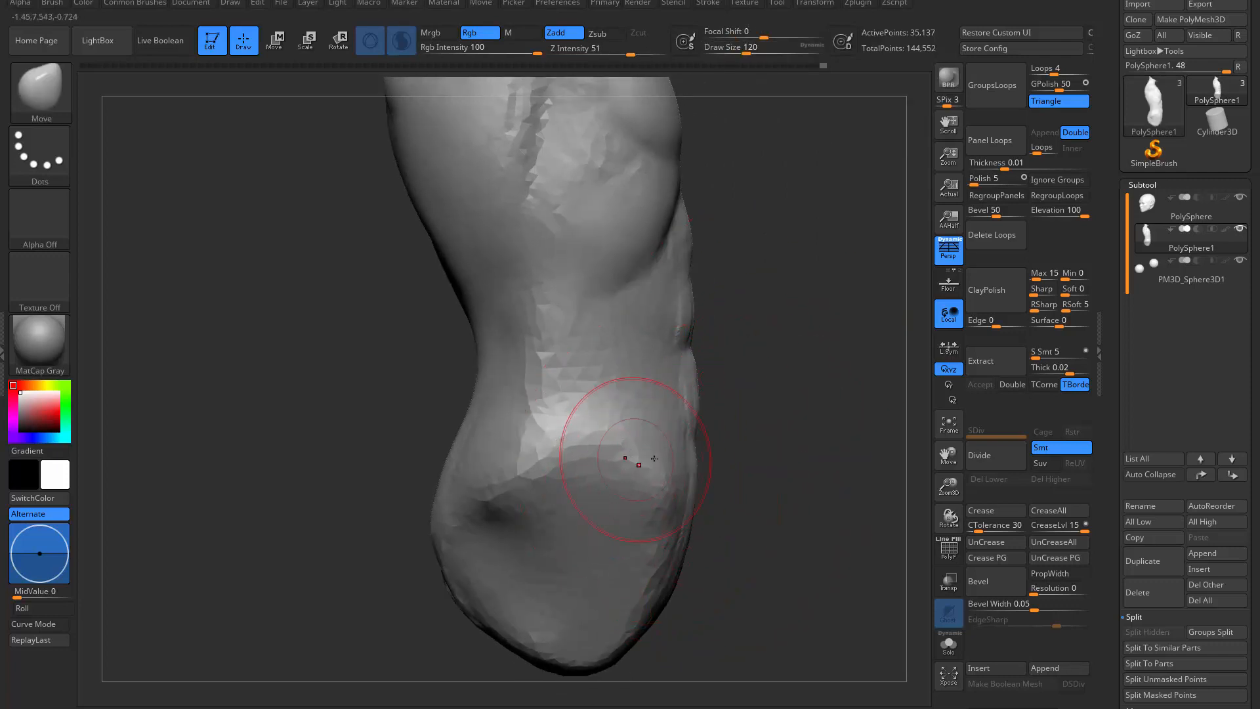
{"action": "mouse_move", "coordinate": [654, 458]}
{"action": "right_mouse_down"}
{"action": "mouse_move", "coordinate": [405, 511]}
{"action": "mouse_move", "coordinate": [458, 541]}
{"action": "mouse_move", "coordinate": [509, 535]}
{"action": "mouse_move", "coordinate": [542, 577]}
{"action": "right_mouse_up"}
Step: Raise the rib arch below the sternum with ClayBuildup at draw size 71 and smooth the navel area
{"action": "key", "text": "s"}
{"action": "left_click", "coordinate": [616, 260]}
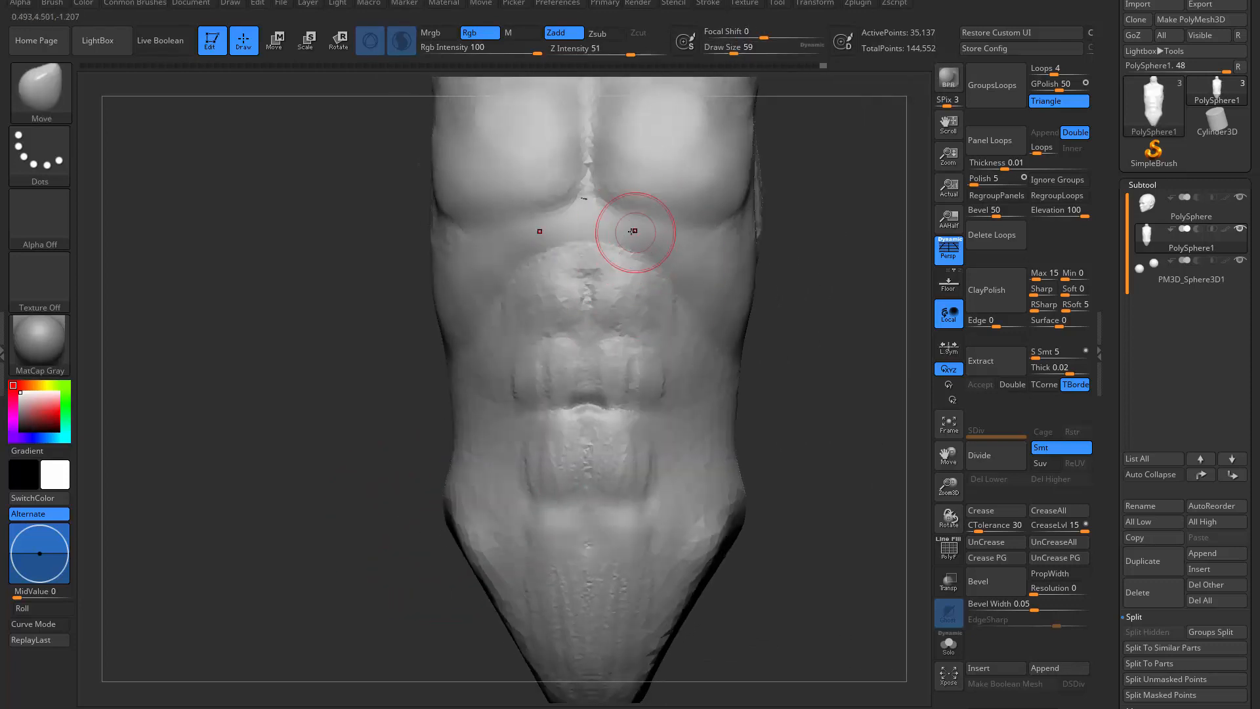
{"action": "mouse_move", "coordinate": [632, 231]}
{"action": "right_mouse_down", "text": "alt"}
{"action": "mouse_move", "coordinate": [647, 324]}
{"action": "mouse_move", "coordinate": [651, 296]}
{"action": "right_mouse_up", "text": "alt"}
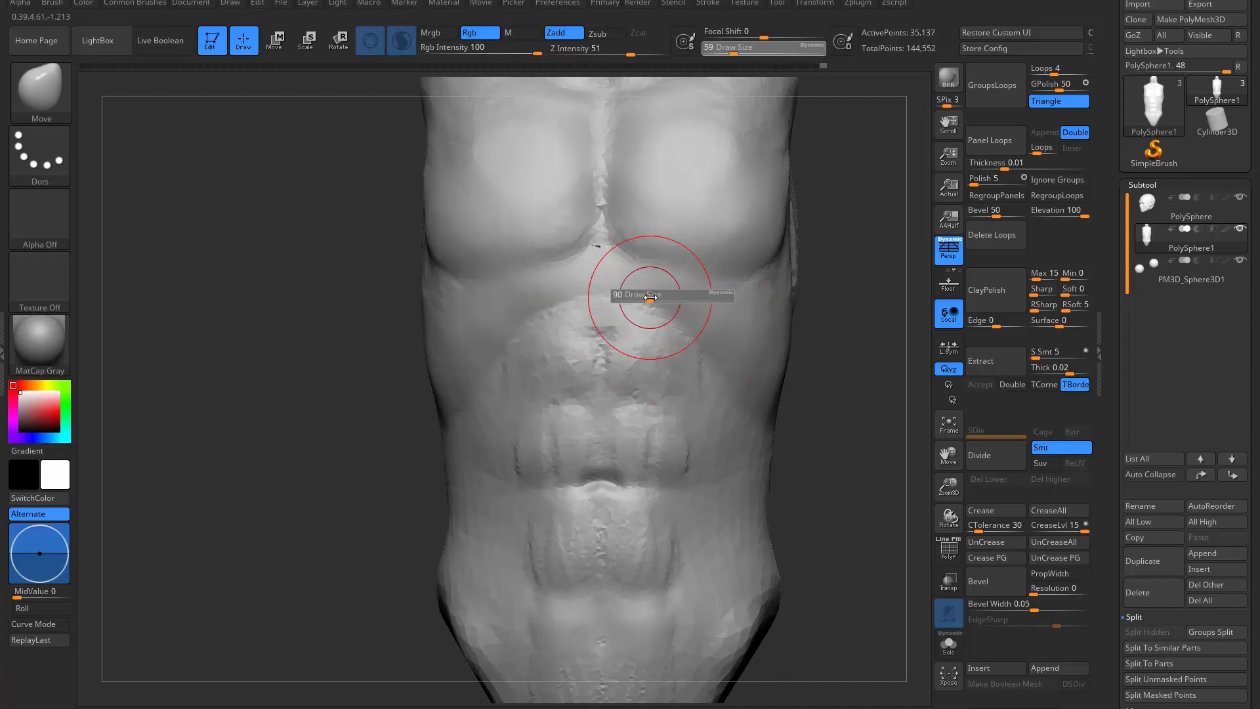
{"action": "key", "text": "b"}
{"action": "key", "text": "c"}
{"action": "key", "text": "b"}
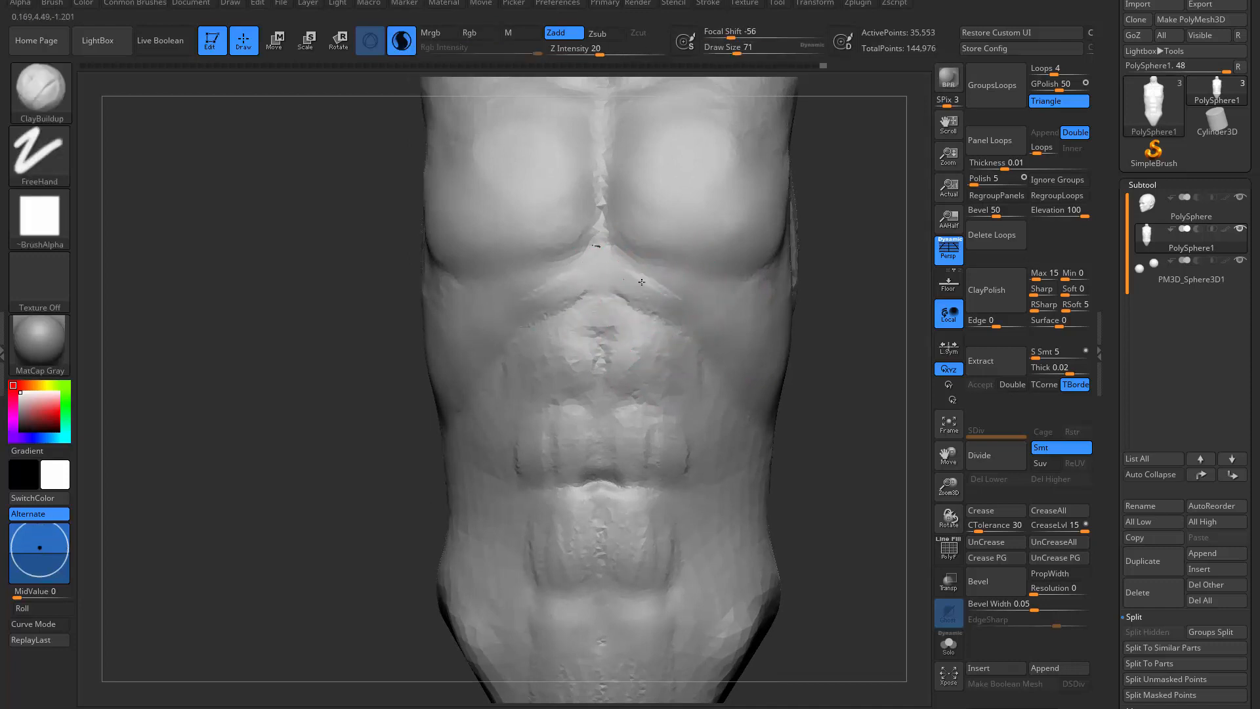
{"action": "left_click_drag", "start_coordinate": [642, 282], "coordinate": [690, 309]}
{"action": "left_click_drag", "start_coordinate": [624, 509], "coordinate": [663, 416], "text": "shift"}
Step: Switch briefly to the Move brush around the navel, and thicken the rib arch with ClayBuildup at draw size 94
{"action": "right_click_drag", "start_coordinate": [663, 415], "coordinate": [662, 256], "text": "alt"}
{"action": "key", "text": "b"}
{"action": "key", "text": "m"}
{"action": "key", "text": "v"}
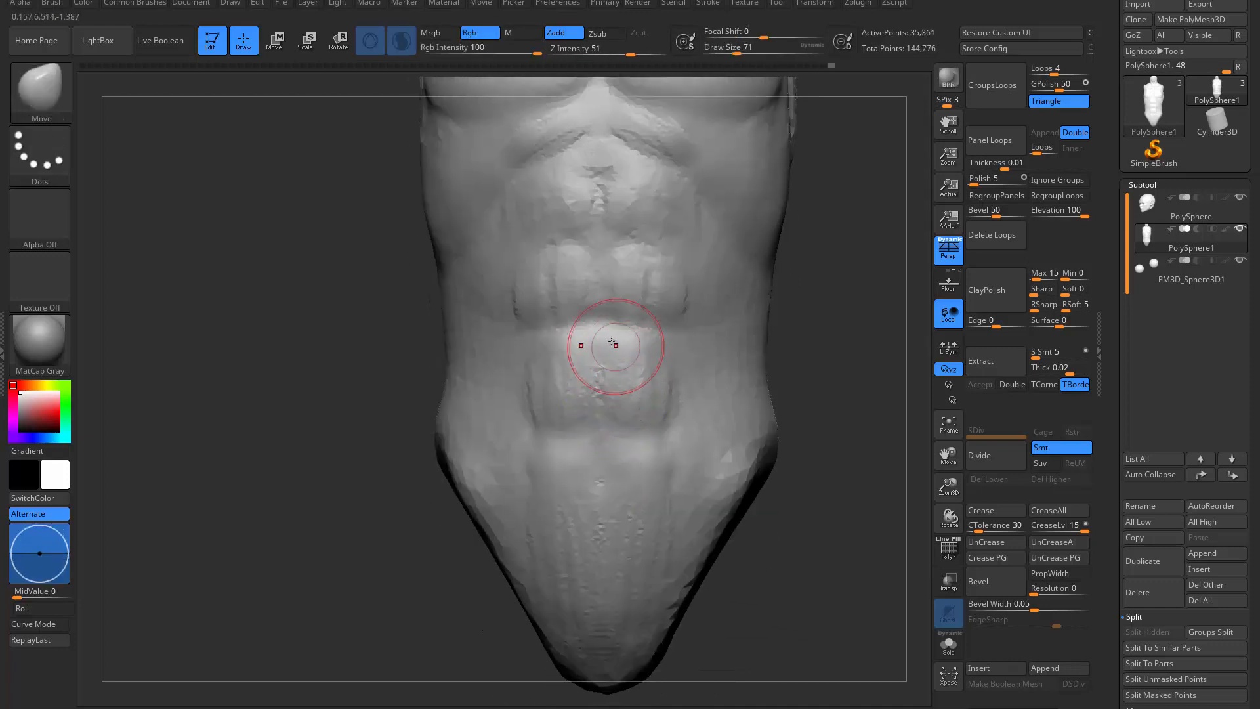
{"action": "key", "text": "s"}
{"action": "left_click_drag", "start_coordinate": [613, 332], "coordinate": [621, 332]}
{"action": "right_click_drag", "start_coordinate": [650, 208], "coordinate": [663, 340], "text": "alt"}
{"action": "key", "text": "b"}
{"action": "key", "text": "c"}
{"action": "key", "text": "b"}
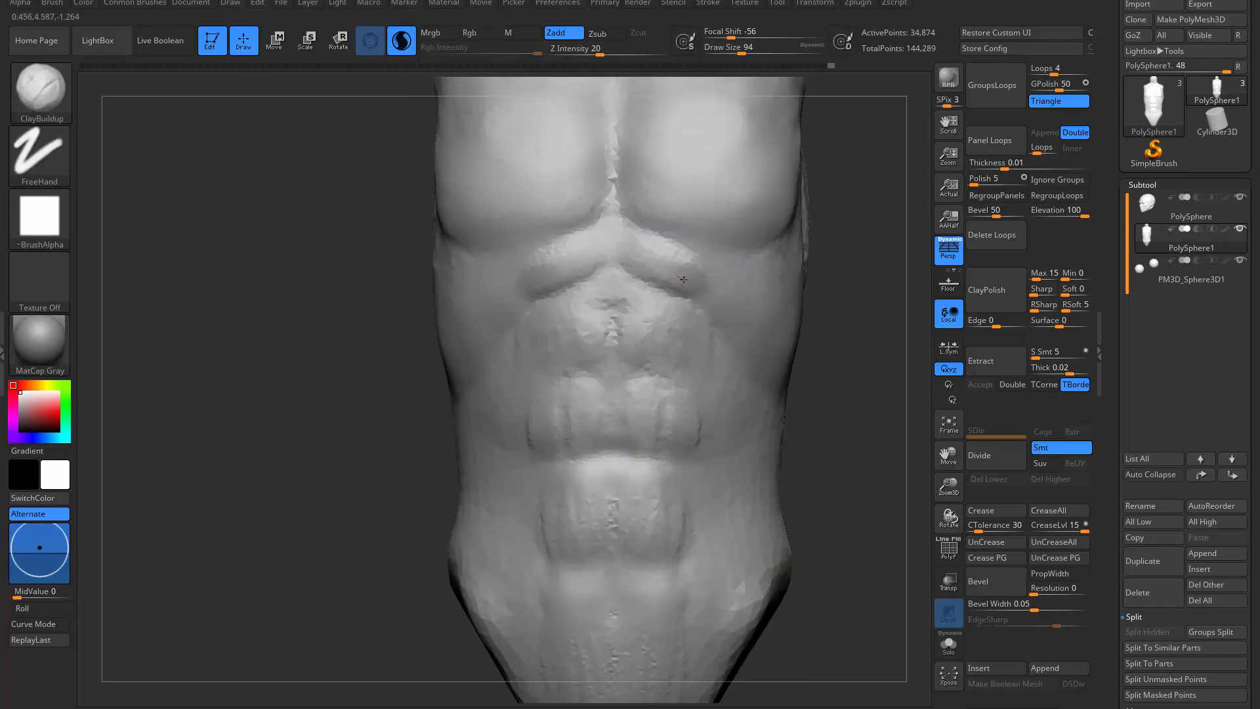
{"action": "left_click_drag", "start_coordinate": [683, 288], "coordinate": [676, 344]}
{"action": "right_click_drag", "start_coordinate": [671, 340], "coordinate": [687, 288], "text": "alt"}
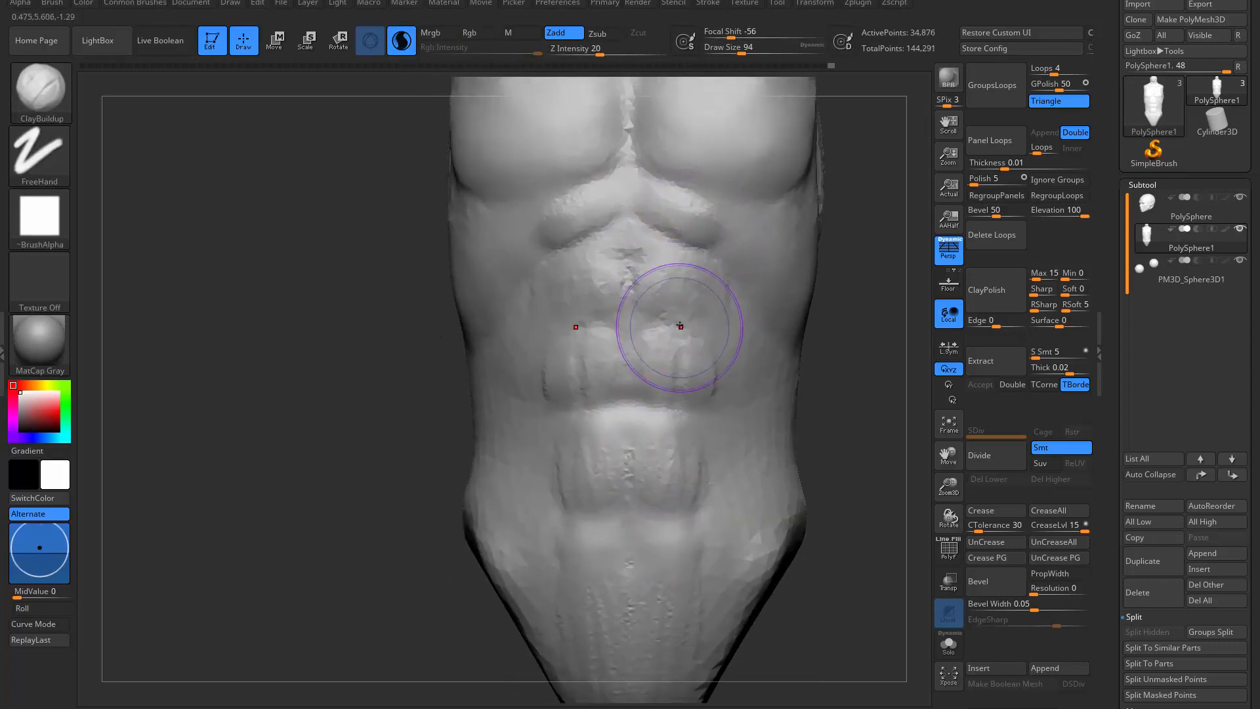
Step: Carve the navel again below the second abdominal row with DamStandard at draw size 94
{"action": "key", "text": "b"}
{"action": "key", "text": "d"}
{"action": "key", "text": "s"}
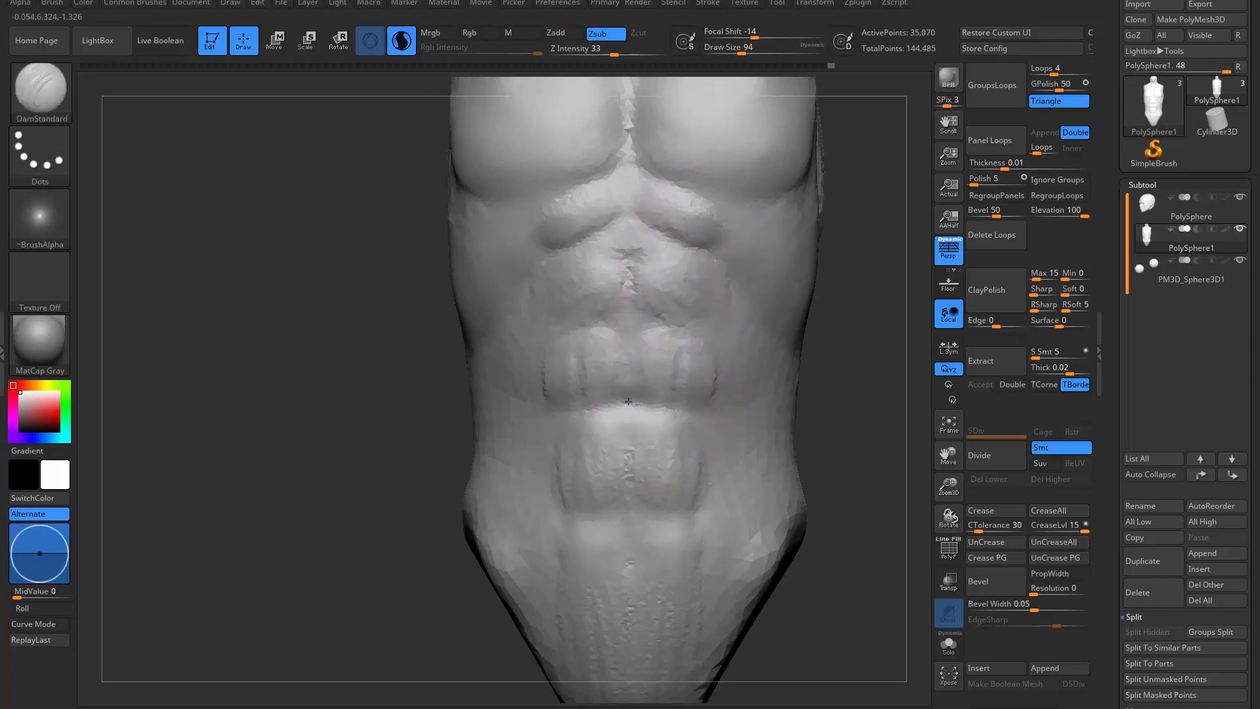
{"action": "left_click_drag", "start_coordinate": [638, 408], "coordinate": [646, 401]}
Step: Build up the second abdominal row and extend the band under the pectorals outward with ClayBuildup at draw size 94
{"action": "key", "text": "b"}
{"action": "key", "text": "c"}
{"action": "key", "text": "b"}
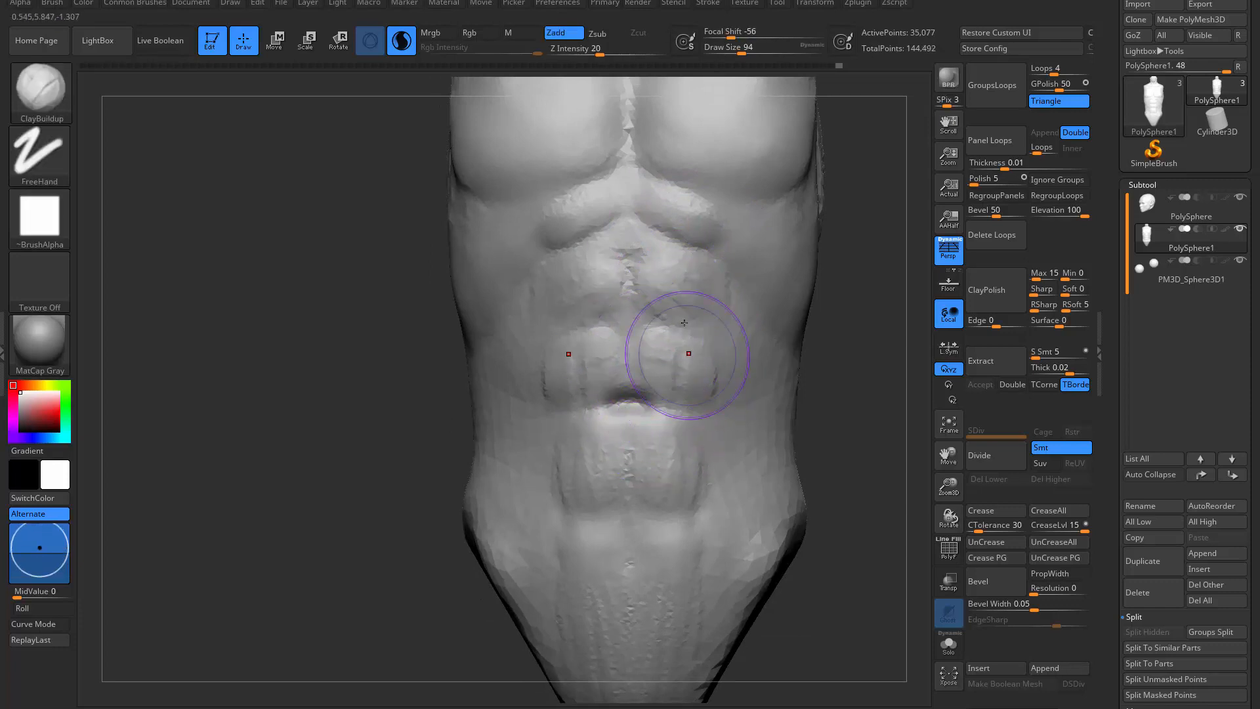
{"action": "left_click_drag", "start_coordinate": [664, 298], "coordinate": [704, 311]}
{"action": "mouse_move", "coordinate": [714, 206]}
{"action": "left_mouse_down"}
{"action": "mouse_move", "coordinate": [689, 196]}
{"action": "mouse_move", "coordinate": [693, 239]}
{"action": "mouse_move", "coordinate": [748, 242]}
{"action": "mouse_move", "coordinate": [639, 222]}
{"action": "left_mouse_up"}
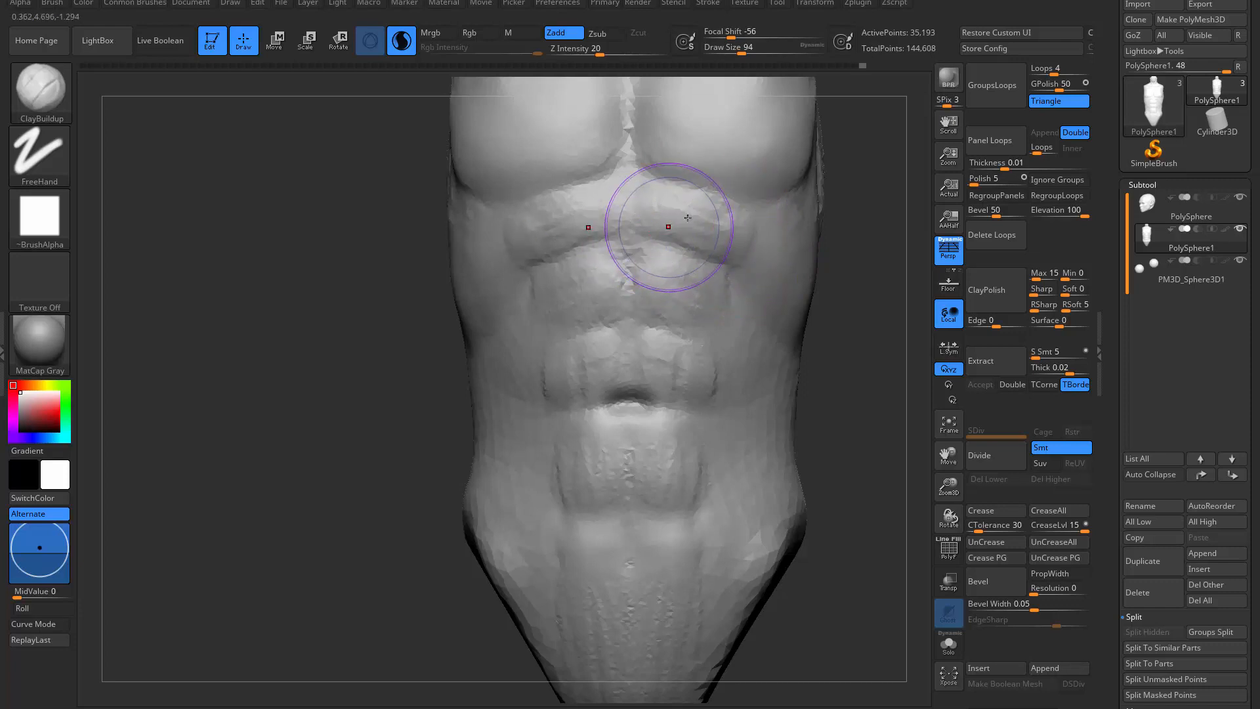
Step: Mark the three upper abdominal rows and the long lower section with MaskPen lasso masks, and clear the masks
{"action": "key", "text": "ctrl"}
{"action": "mouse_move", "coordinate": [636, 186]}
{"action": "left_mouse_down", "text": "ctrl"}
{"action": "mouse_move", "coordinate": [637, 200]}
{"action": "mouse_move", "coordinate": [749, 225]}
{"action": "mouse_move", "coordinate": [627, 179]}
{"action": "mouse_move", "coordinate": [625, 191]}
{"action": "left_mouse_up", "text": "ctrl"}
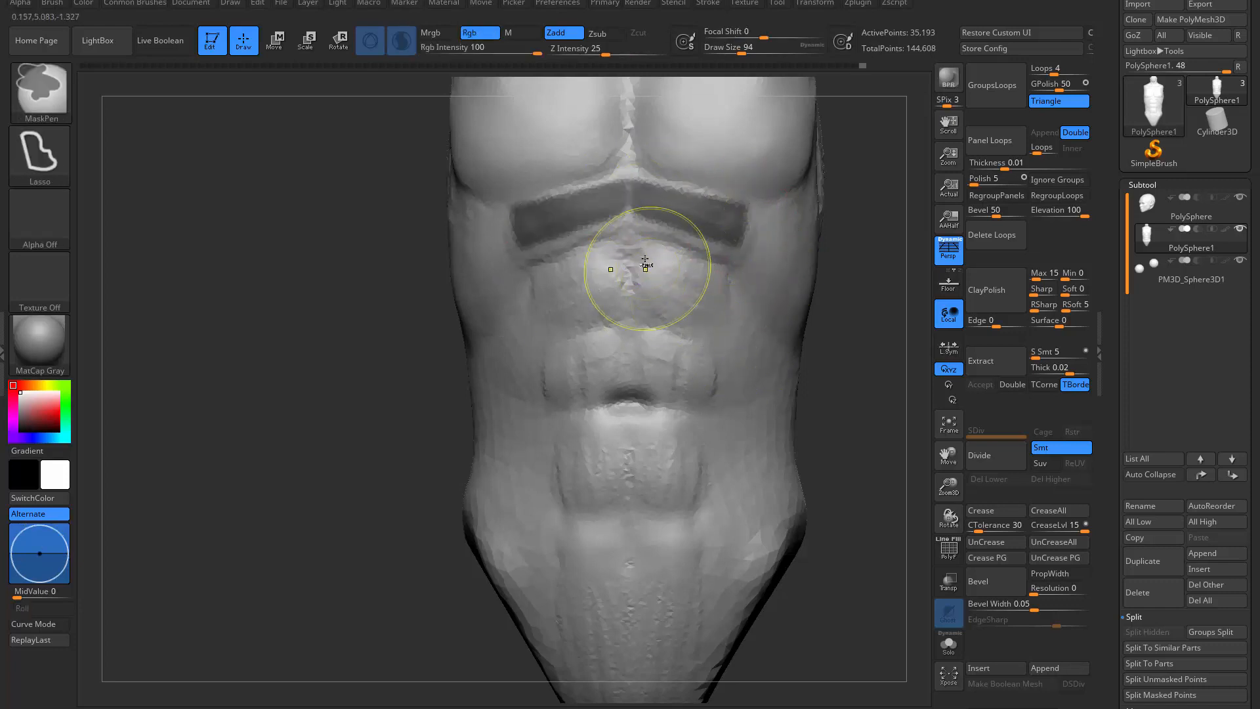
{"action": "mouse_move", "coordinate": [641, 255]}
{"action": "left_mouse_down", "text": "ctrl"}
{"action": "mouse_move", "coordinate": [646, 295]}
{"action": "mouse_move", "coordinate": [719, 292]}
{"action": "mouse_move", "coordinate": [739, 265]}
{"action": "left_mouse_up", "text": "ctrl"}
{"action": "left_click_drag", "start_coordinate": [649, 396], "coordinate": [720, 327], "text": "ctrl"}
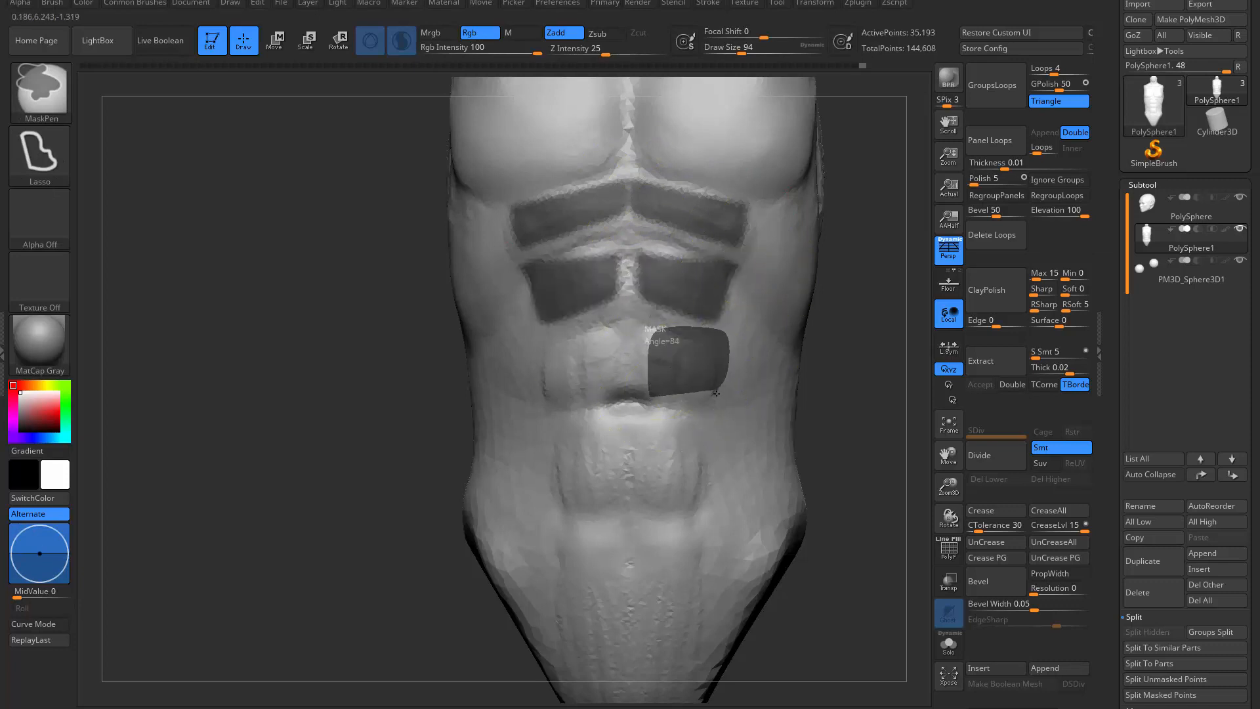
{"action": "mouse_move", "coordinate": [716, 393]}
{"action": "left_mouse_down", "text": "ctrl"}
{"action": "mouse_move", "coordinate": [651, 396]}
{"action": "mouse_move", "coordinate": [687, 676]}
{"action": "mouse_move", "coordinate": [689, 423]}
{"action": "mouse_move", "coordinate": [644, 423]}
{"action": "left_mouse_up", "text": "ctrl"}
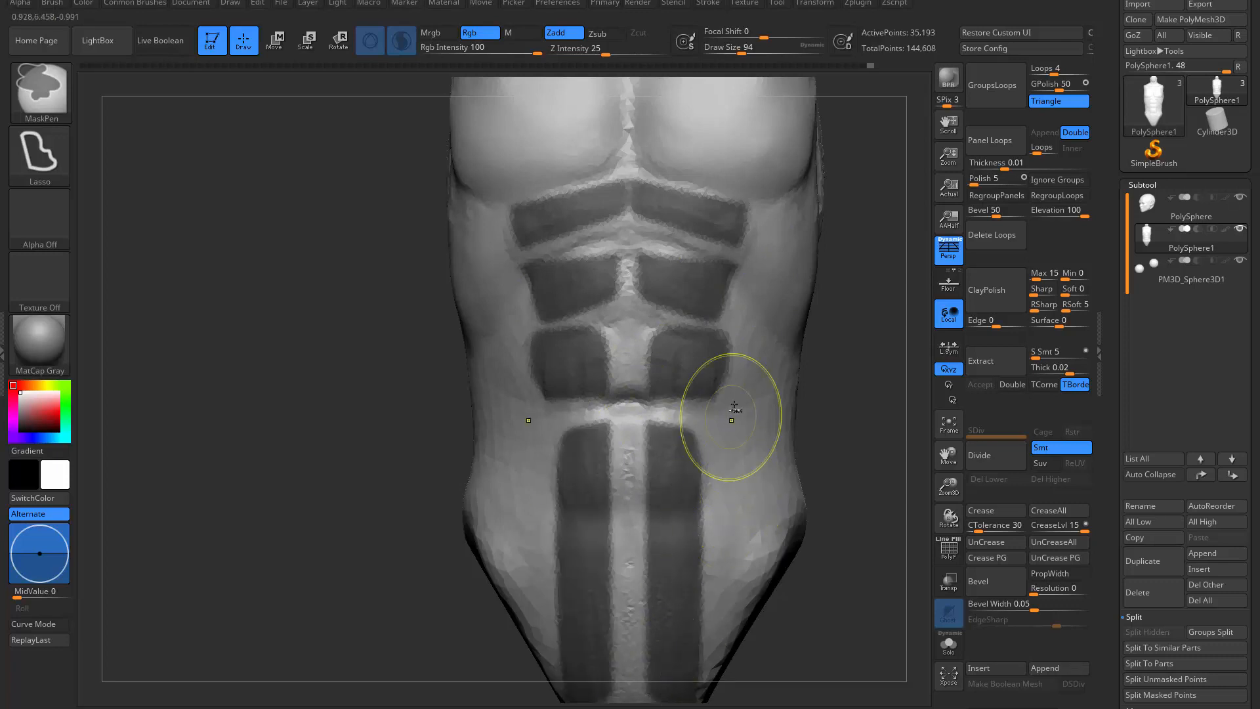
{"action": "mouse_move", "coordinate": [764, 370]}
{"action": "right_mouse_down"}
{"action": "mouse_move", "coordinate": [731, 368]}
{"action": "mouse_move", "coordinate": [754, 400]}
{"action": "right_mouse_up"}
{"action": "mouse_move", "coordinate": [755, 401]}
{"action": "right_mouse_down"}
{"action": "mouse_move", "coordinate": [692, 400]}
{"action": "mouse_move", "coordinate": [840, 411]}
{"action": "right_mouse_up"}
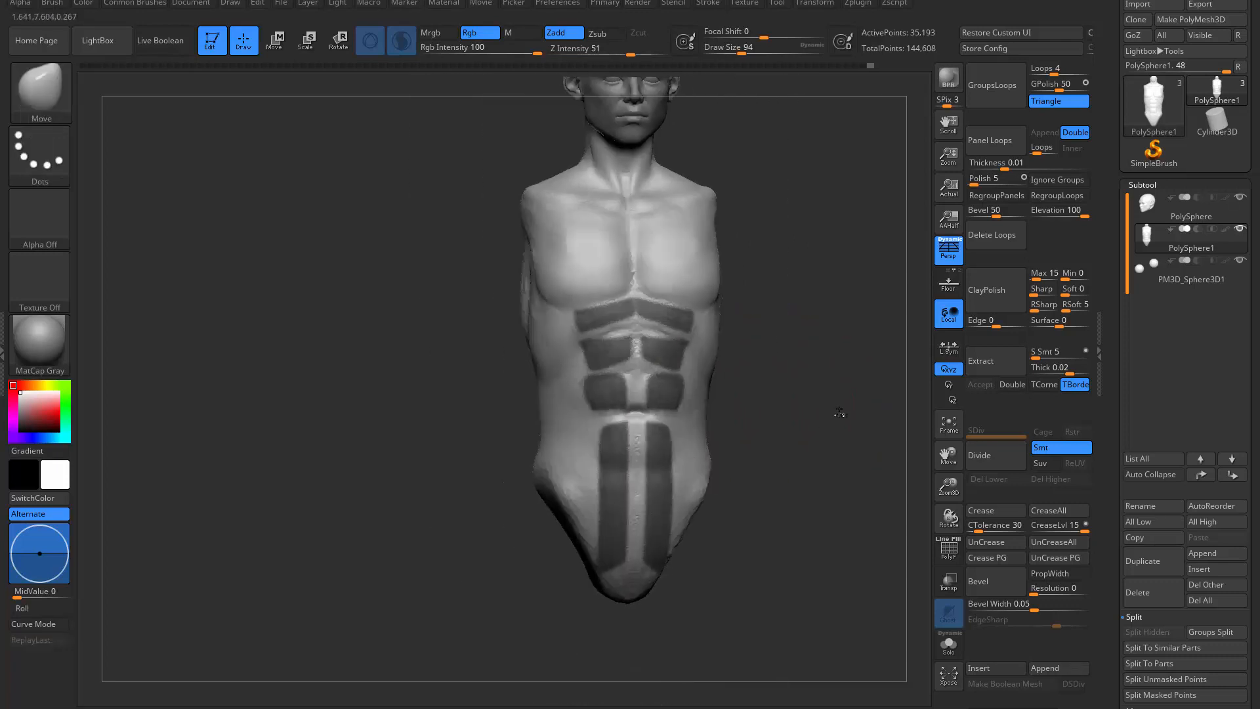
{"action": "left_click_drag", "start_coordinate": [839, 412], "coordinate": [790, 341], "text": "ctrl"}
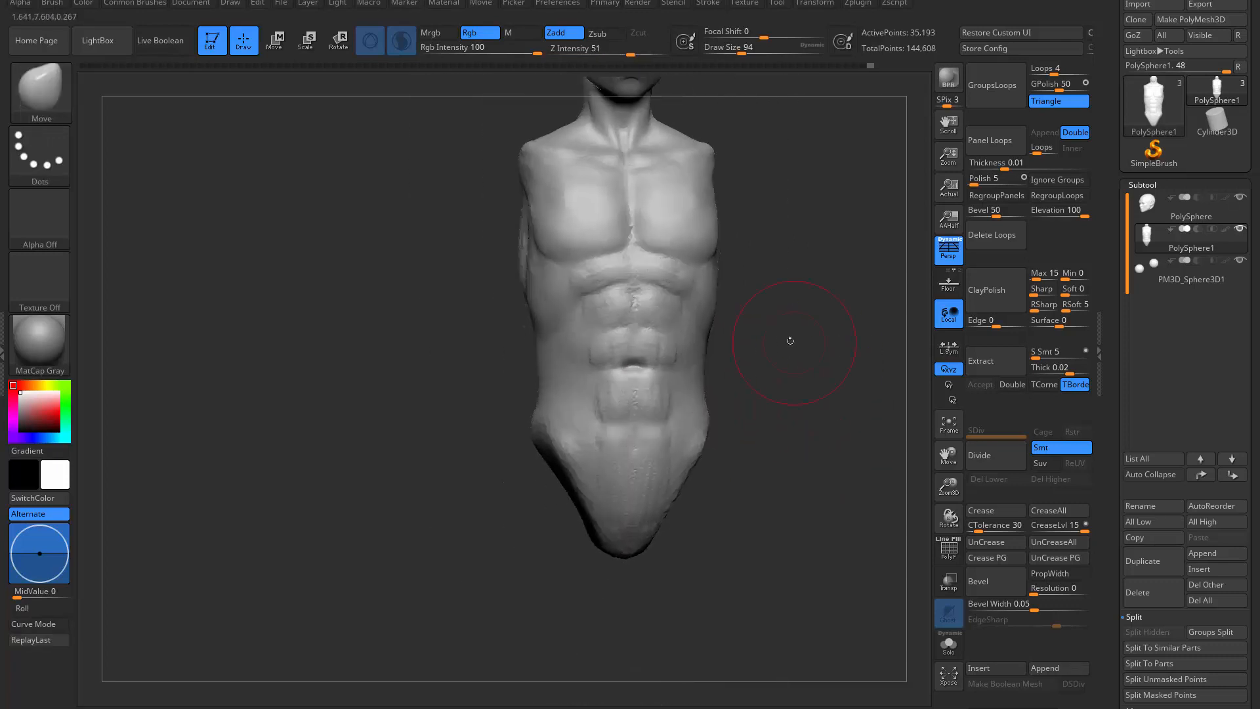
{"action": "right_click_drag", "start_coordinate": [790, 341], "coordinate": [800, 416], "text": "ctrl"}
{"action": "right_click_drag", "start_coordinate": [706, 408], "coordinate": [735, 459]}
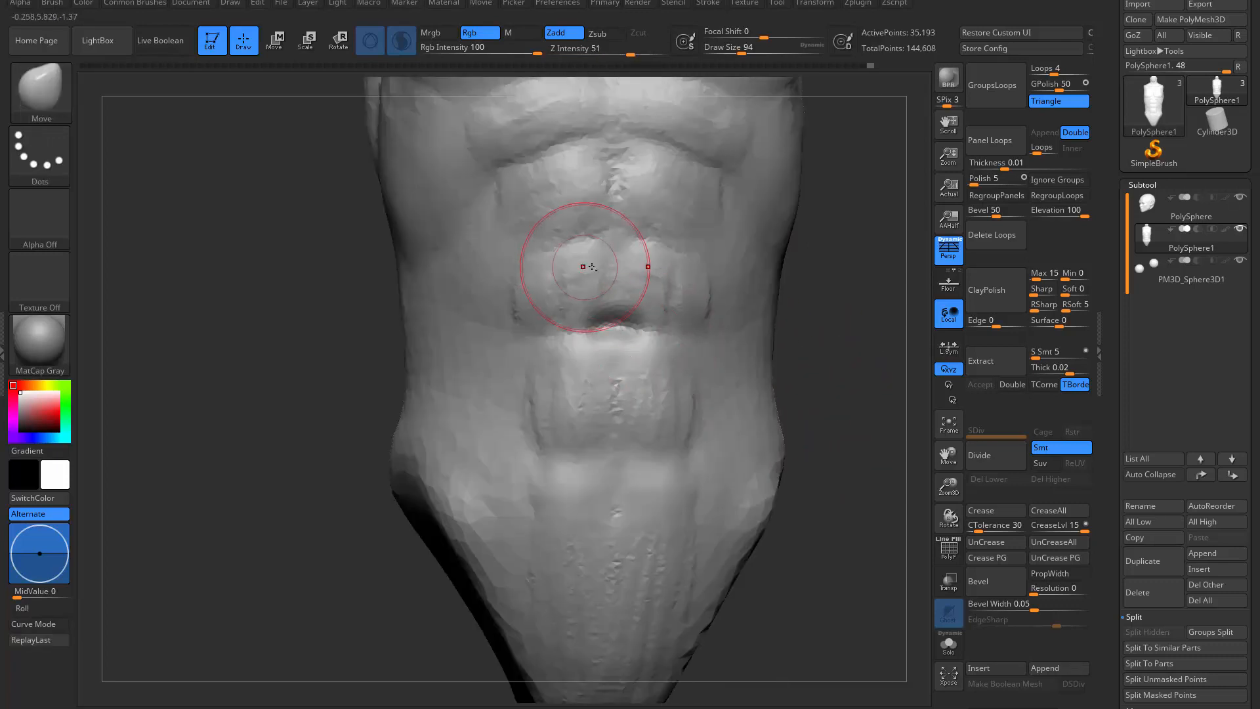
{"action": "right_click_drag", "start_coordinate": [592, 267], "coordinate": [629, 347]}
{"action": "key", "text": "s"}
{"action": "left_click_drag", "start_coordinate": [639, 333], "coordinate": [626, 333]}
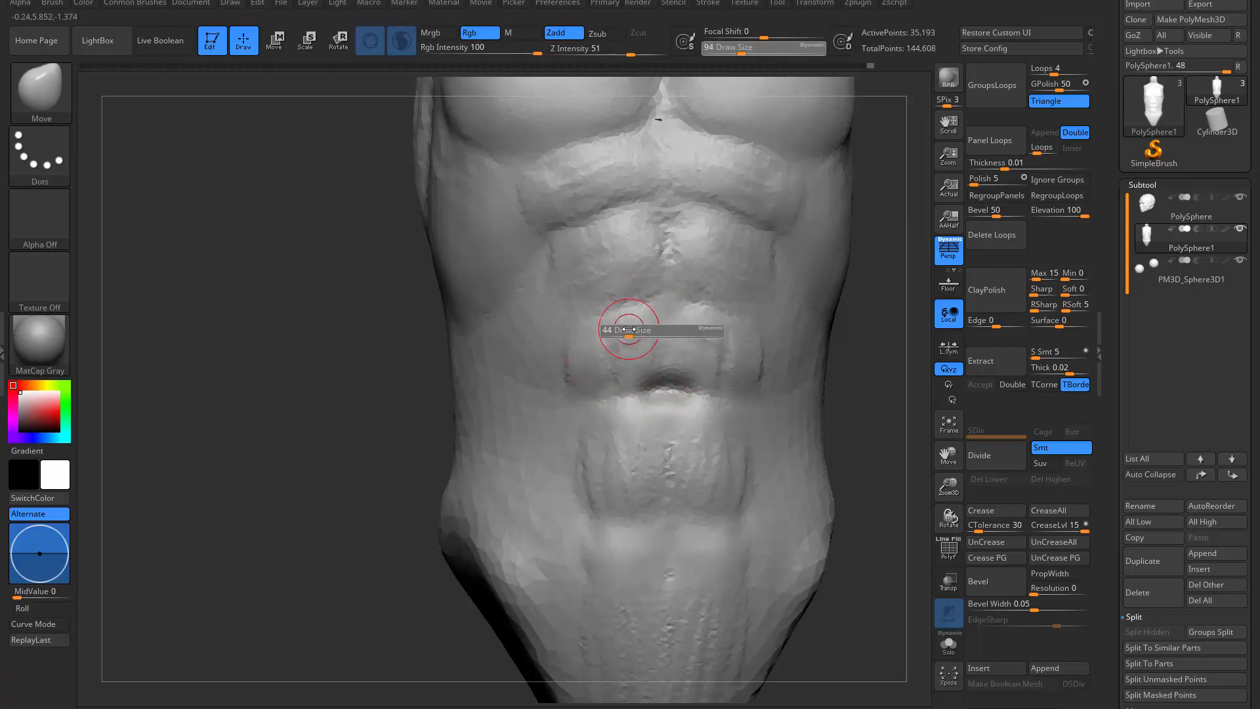
{"action": "key", "text": "b"}
{"action": "key", "text": "d"}
{"action": "key", "text": "s"}
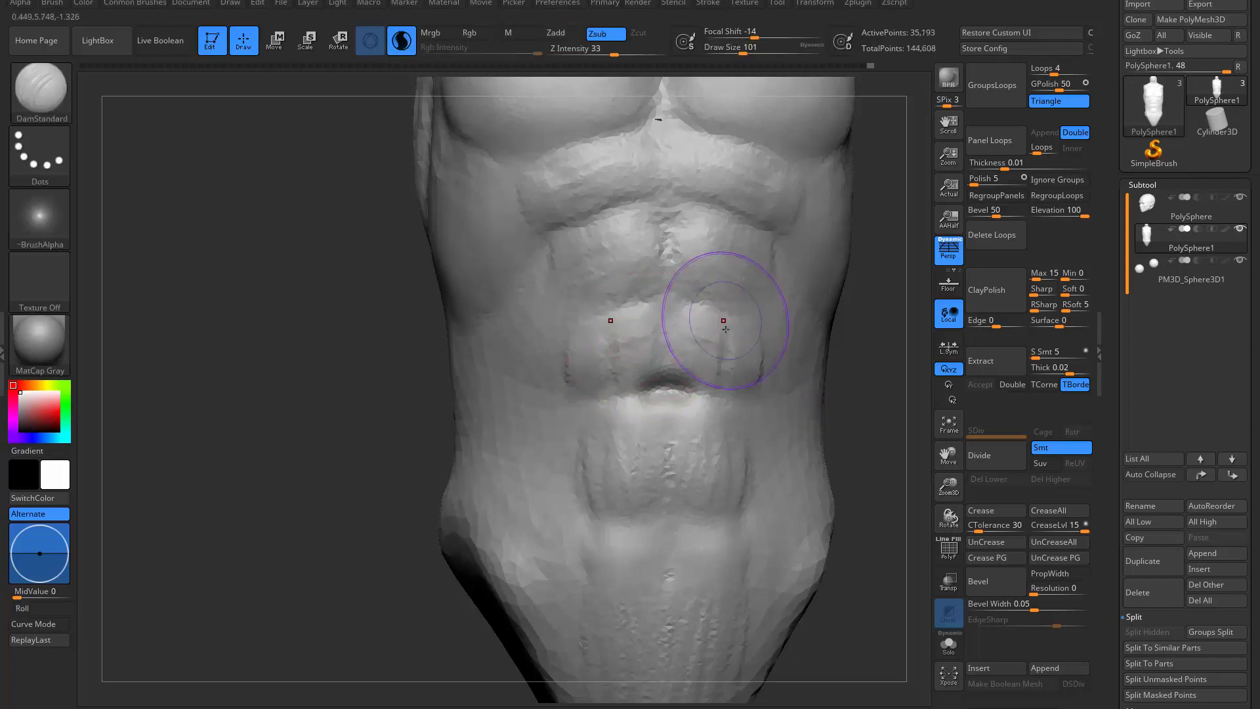
Step: Reshape the navel between the abdominal rows with the Move brush at draw size 71
{"action": "key", "text": "b"}
{"action": "key", "text": "m"}
{"action": "key", "text": "v"}
{"action": "mouse_move", "coordinate": [743, 410]}
{"action": "right_mouse_down", "text": "alt"}
{"action": "mouse_move", "coordinate": [690, 364]}
{"action": "mouse_move", "coordinate": [537, 466]}
{"action": "mouse_move", "coordinate": [635, 509]}
{"action": "mouse_move", "coordinate": [697, 363]}
{"action": "mouse_move", "coordinate": [704, 294]}
{"action": "mouse_move", "coordinate": [698, 315]}
{"action": "mouse_move", "coordinate": [680, 298]}
{"action": "right_mouse_up", "text": "alt"}
{"action": "key", "text": "s"}
{"action": "left_click_drag", "start_coordinate": [681, 302], "coordinate": [675, 304]}
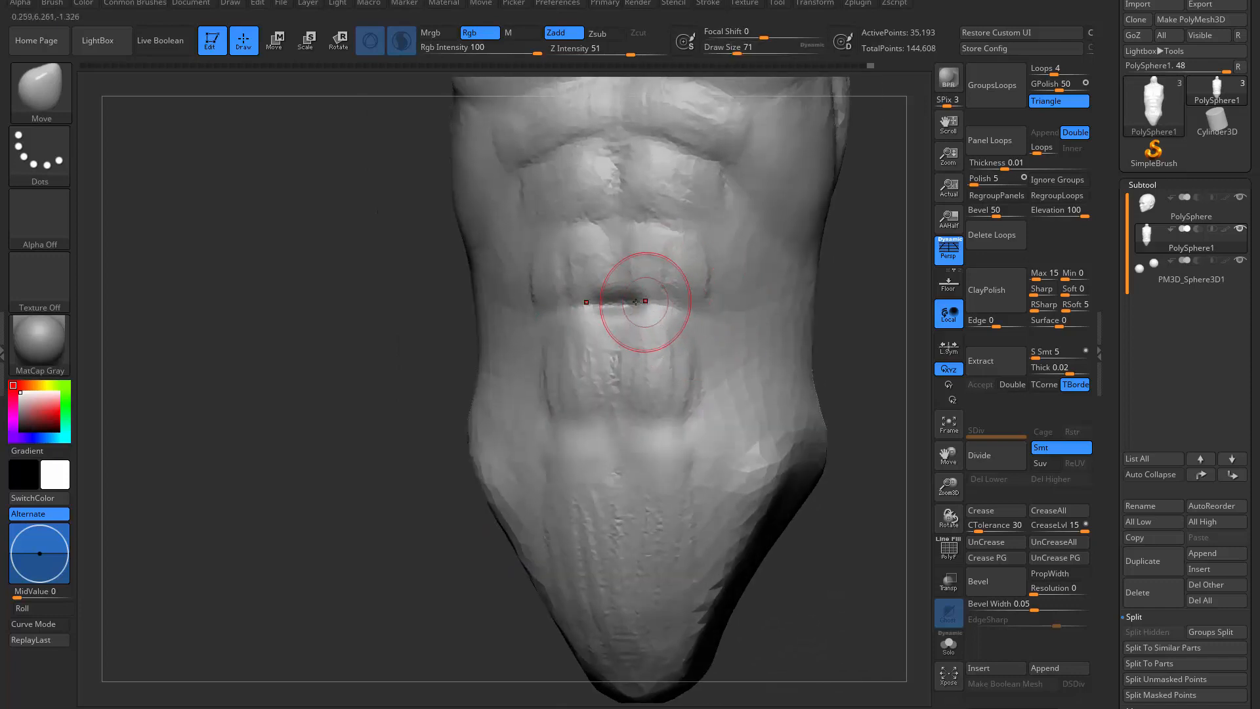
Step: Build up the area around the navel with ClayBuildup, first at draw size 46 and then at 68
{"action": "key", "text": "b"}
{"action": "key", "text": "c"}
{"action": "key", "text": "b"}
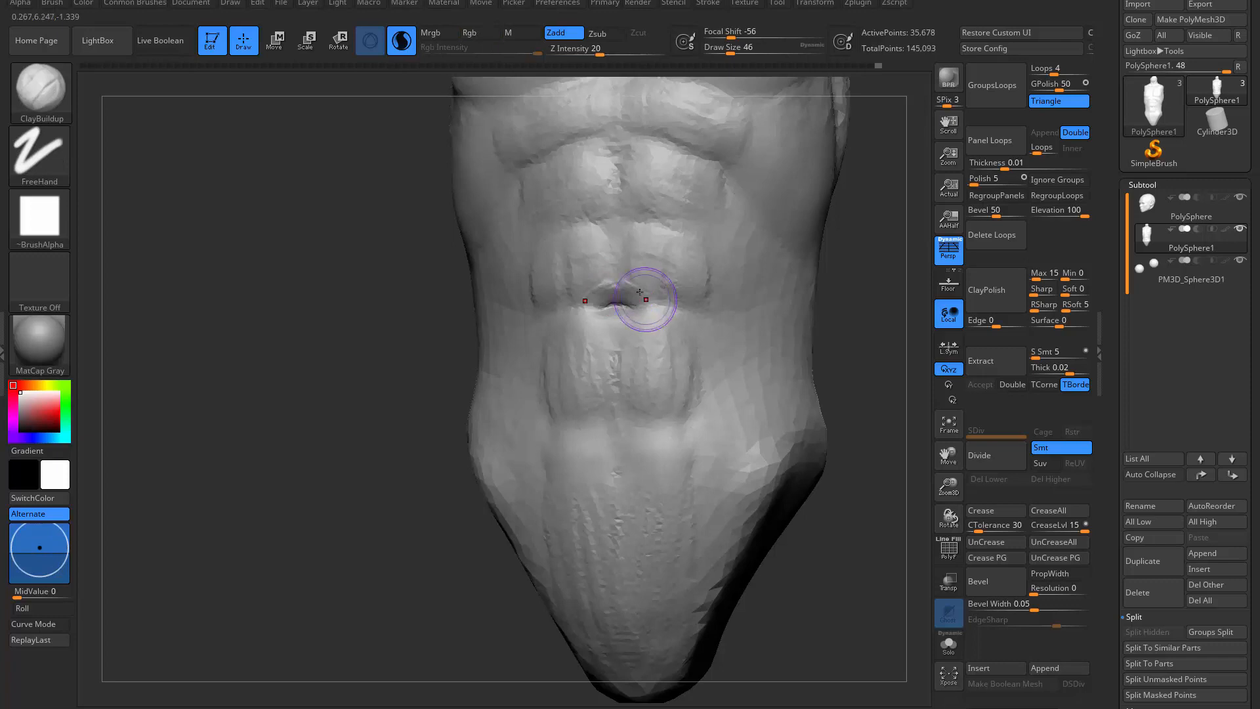
{"action": "key", "text": "s"}
{"action": "left_click_drag", "start_coordinate": [635, 292], "coordinate": [638, 276]}
{"action": "key", "text": "s"}
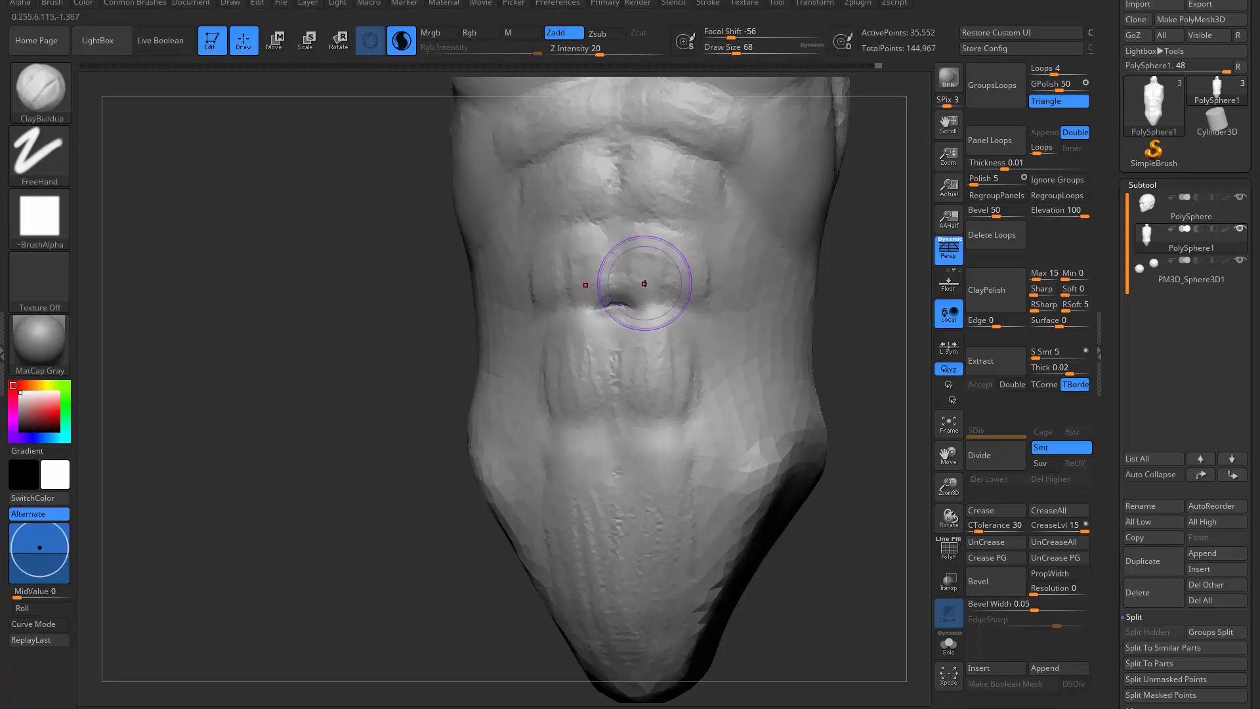
Step: Adjust the third abdominal row with the Move brush and build its sides outward with ClayBuildup at draw size 68
{"action": "key", "text": "b"}
{"action": "key", "text": "m"}
{"action": "key", "text": "v"}
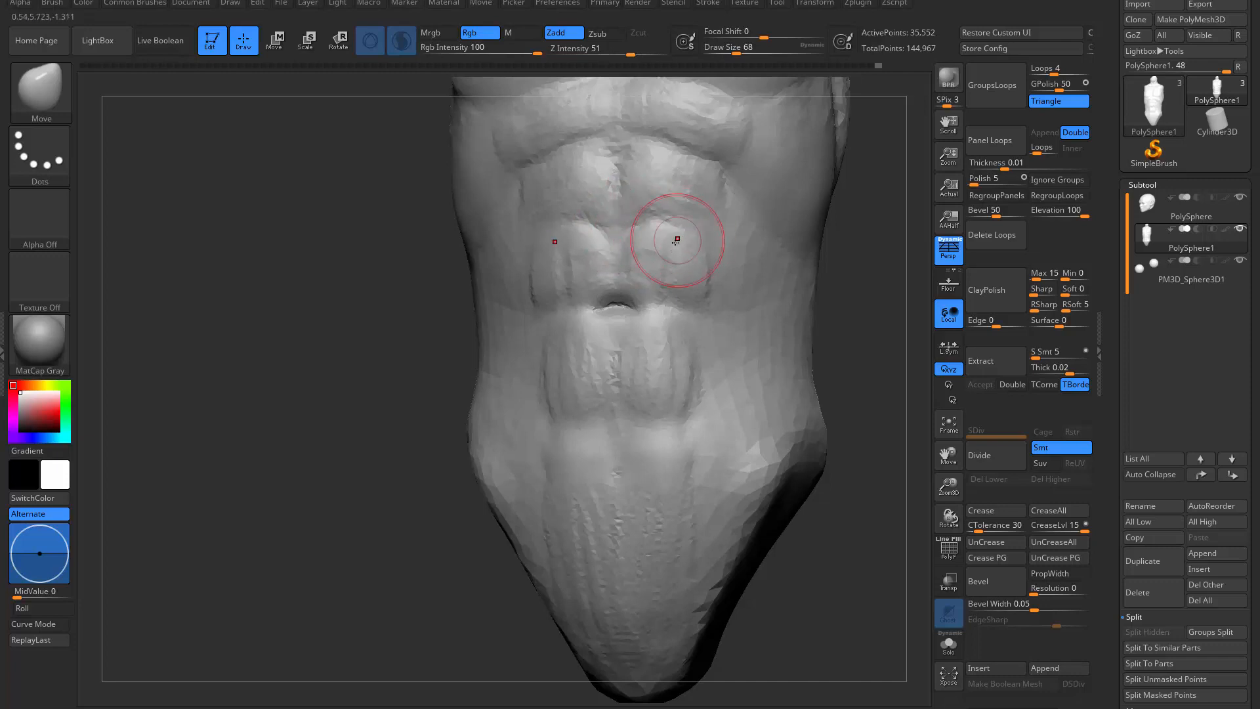
{"action": "key", "text": "b"}
{"action": "key", "text": "c"}
{"action": "key", "text": "b"}
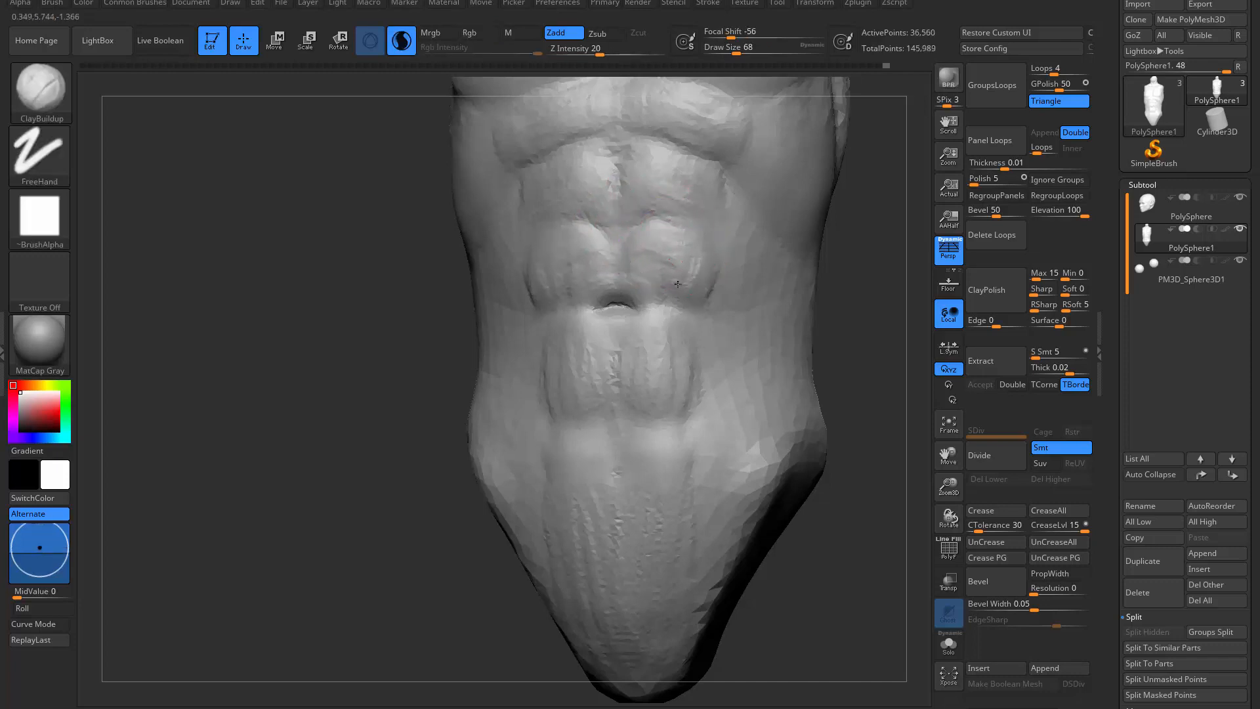
Step: Carve the navel and the creases around the third abdominal row, alternating DamStandard and ClayBuildup from draw size 68
{"action": "key", "text": "b"}
{"action": "key", "text": "d"}
{"action": "key", "text": "s"}
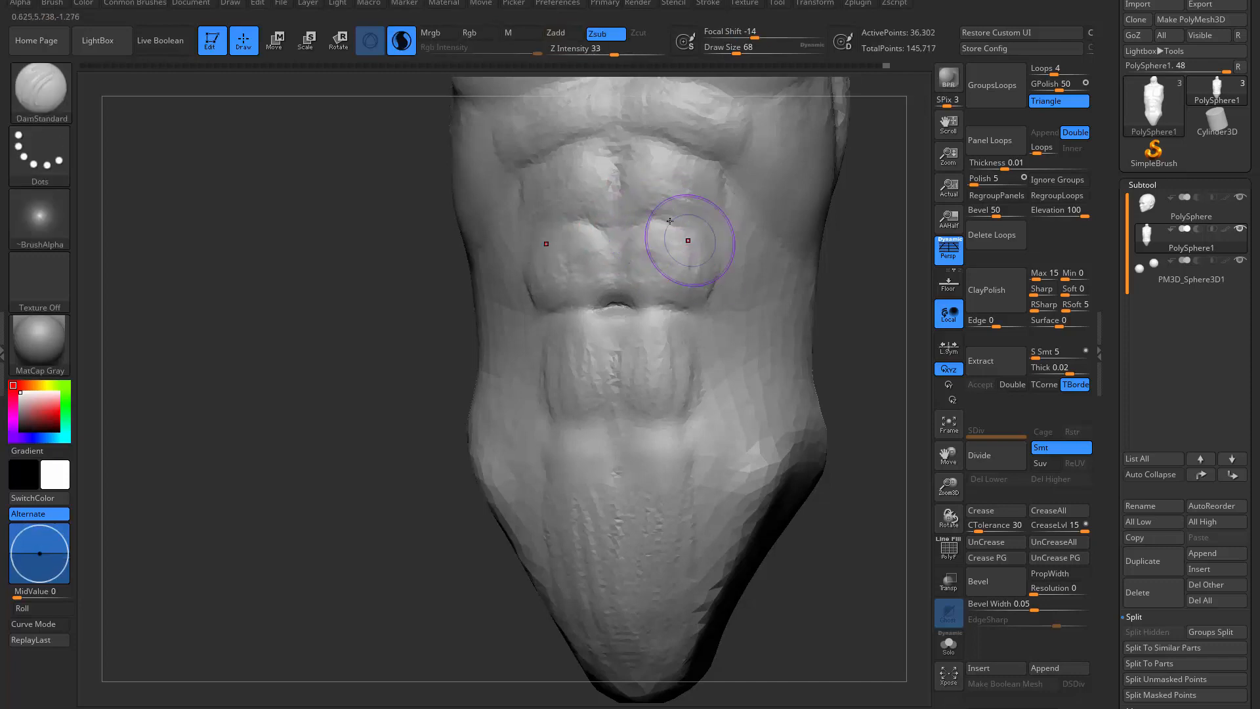
{"action": "mouse_move", "coordinate": [622, 305]}
{"action": "left_mouse_down"}
{"action": "mouse_move", "coordinate": [666, 304]}
{"action": "mouse_move", "coordinate": [671, 349]}
{"action": "mouse_move", "coordinate": [629, 343]}
{"action": "mouse_move", "coordinate": [614, 315]}
{"action": "mouse_move", "coordinate": [644, 299]}
{"action": "mouse_move", "coordinate": [676, 309]}
{"action": "mouse_move", "coordinate": [630, 290]}
{"action": "mouse_move", "coordinate": [643, 297]}
{"action": "left_mouse_up"}
{"action": "key", "text": "b"}
{"action": "key", "text": "c"}
{"action": "key", "text": "b"}
{"action": "key", "text": "b"}
{"action": "key", "text": "d"}
{"action": "key", "text": "s"}
{"action": "key", "text": "s"}
{"action": "left_click", "coordinate": [618, 295]}
Step: Build up the second abdominal row toward its outer ends with ClayBuildup, and raise the draw size to 80
{"action": "mouse_move", "coordinate": [653, 264]}
{"action": "right_mouse_down"}
{"action": "mouse_move", "coordinate": [589, 245]}
{"action": "mouse_move", "coordinate": [484, 462]}
{"action": "mouse_move", "coordinate": [604, 422]}
{"action": "mouse_move", "coordinate": [655, 233]}
{"action": "right_mouse_up"}
{"action": "key", "text": "b"}
{"action": "key", "text": "c"}
{"action": "key", "text": "b"}
{"action": "mouse_move", "coordinate": [643, 218]}
{"action": "left_mouse_down"}
{"action": "mouse_move", "coordinate": [691, 223]}
{"action": "mouse_move", "coordinate": [686, 202]}
{"action": "mouse_move", "coordinate": [704, 210]}
{"action": "left_mouse_up"}
{"action": "key", "text": "bracketright"}
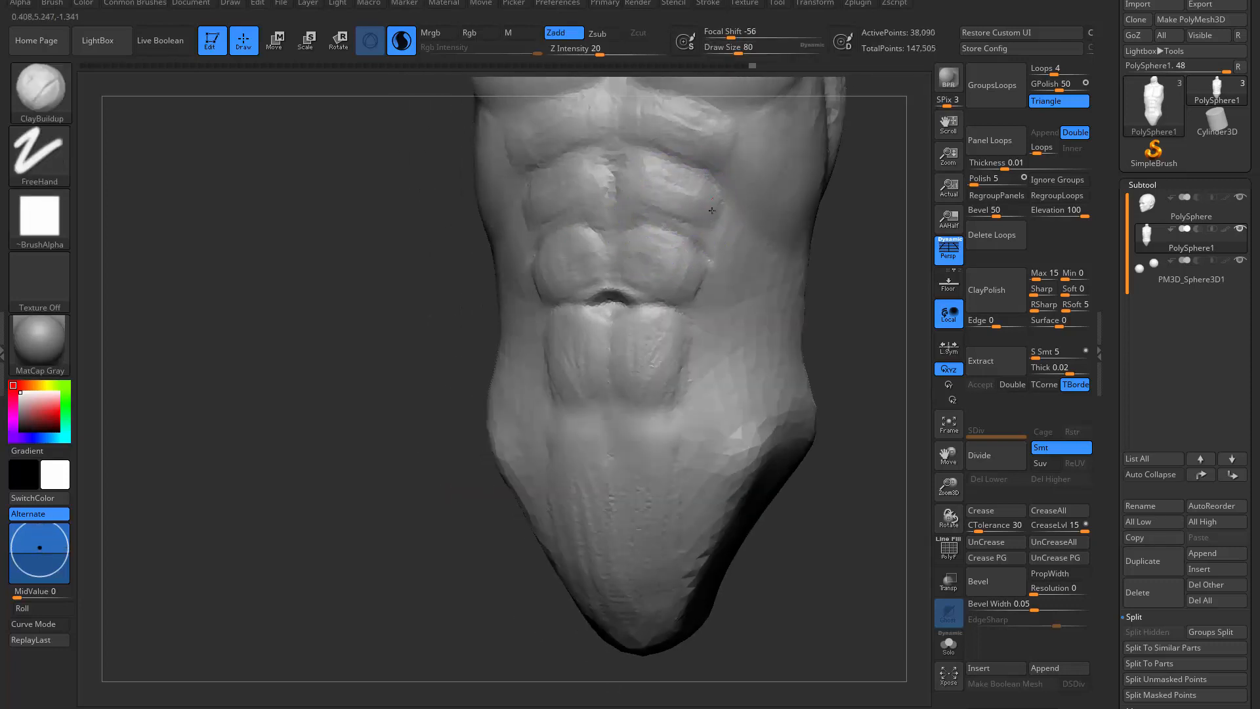
Step: Fill the crease beneath the block below the navel with ClayBuildup at draw size 80
{"action": "right_click_drag", "start_coordinate": [713, 196], "coordinate": [682, 304], "text": "ctrl"}
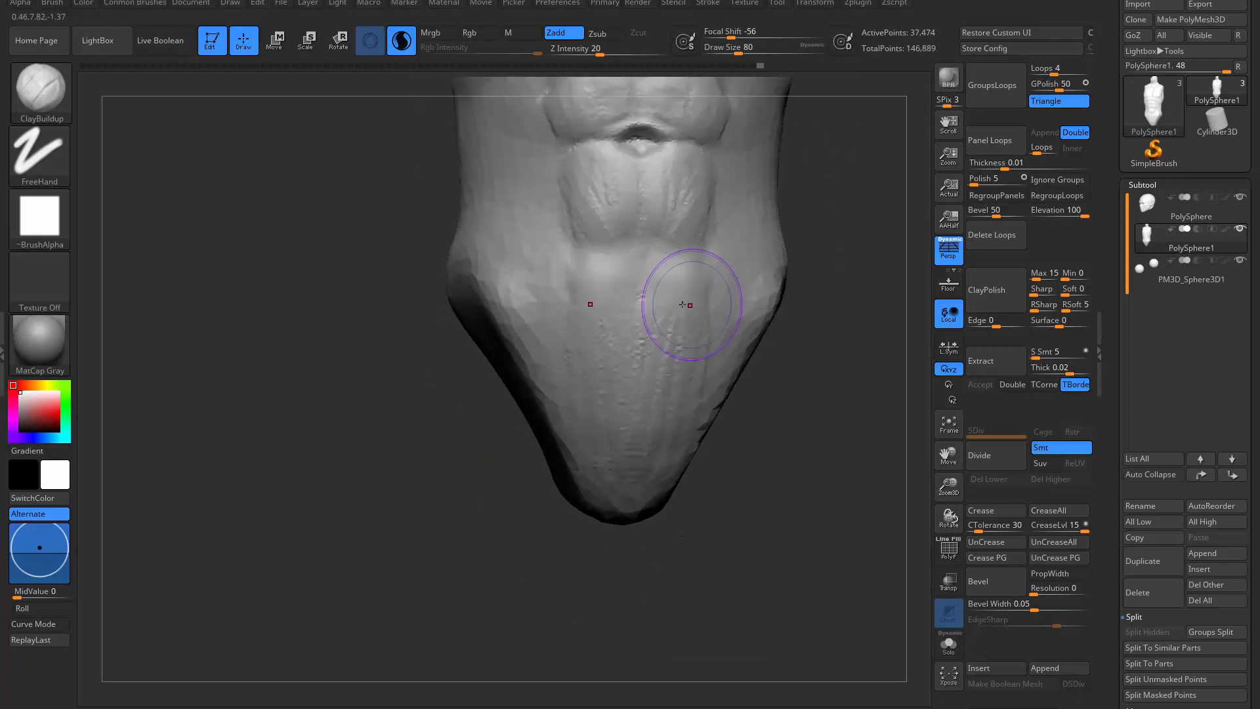
{"action": "mouse_move", "coordinate": [707, 251]}
{"action": "right_mouse_down", "text": "alt"}
{"action": "mouse_move", "coordinate": [703, 375]}
{"action": "mouse_move", "coordinate": [585, 466]}
{"action": "mouse_move", "coordinate": [624, 445]}
{"action": "right_mouse_up", "text": "alt"}
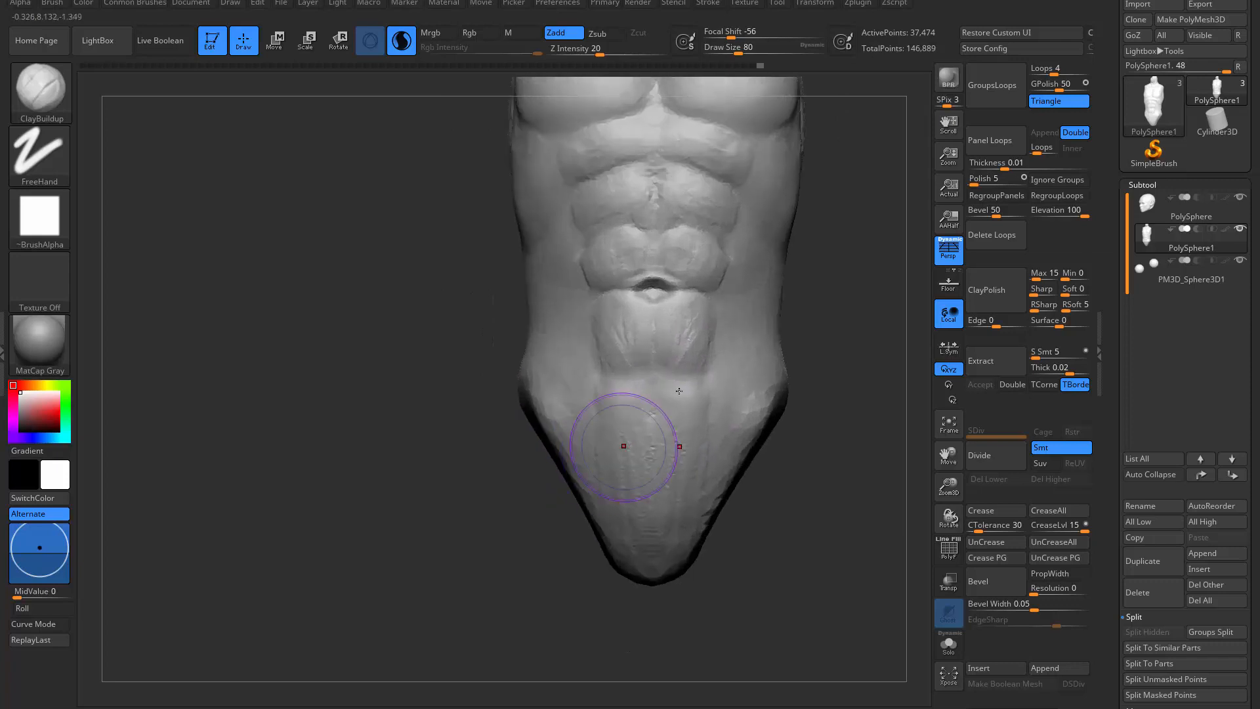
{"action": "left_click_drag", "start_coordinate": [699, 379], "coordinate": [664, 377]}
Step: Stretch the third abdominal row and navel downward with the Move brush, and thicken the lower abdomen with ClayBuildup at draw size 80
{"action": "key", "text": "b"}
{"action": "key", "text": "m"}
{"action": "key", "text": "v"}
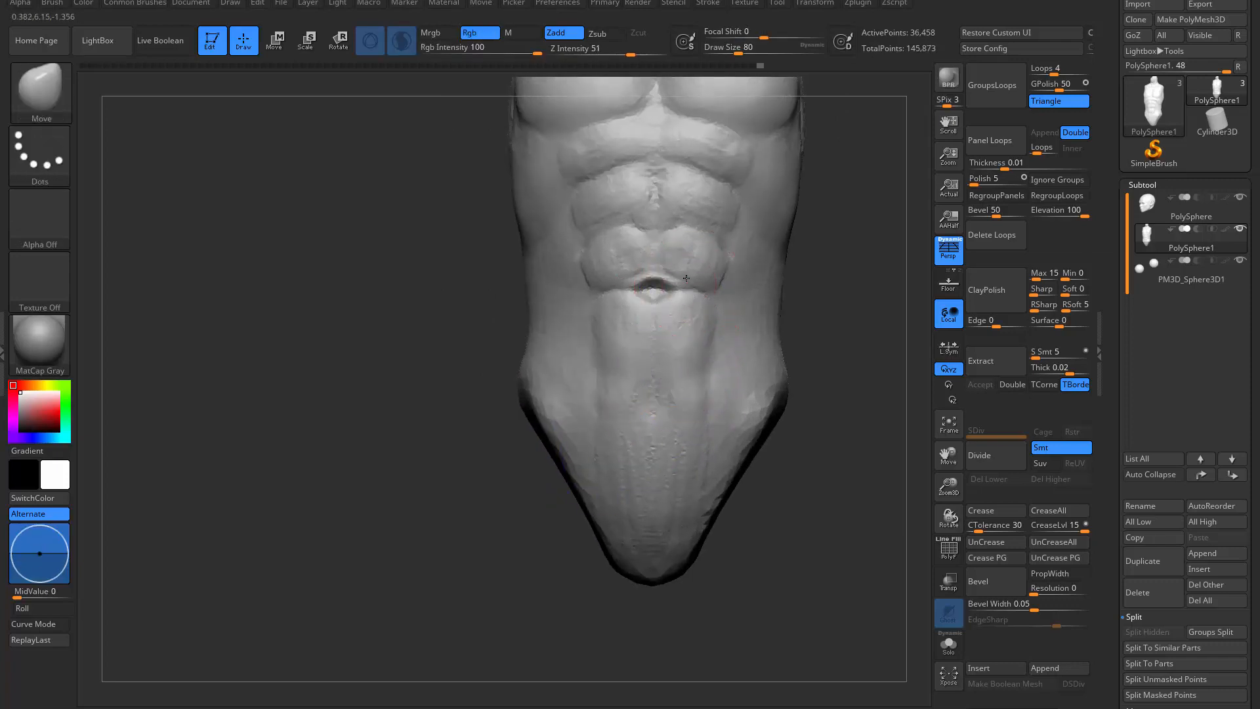
{"action": "key", "text": "b"}
{"action": "key", "text": "c"}
{"action": "key", "text": "b"}
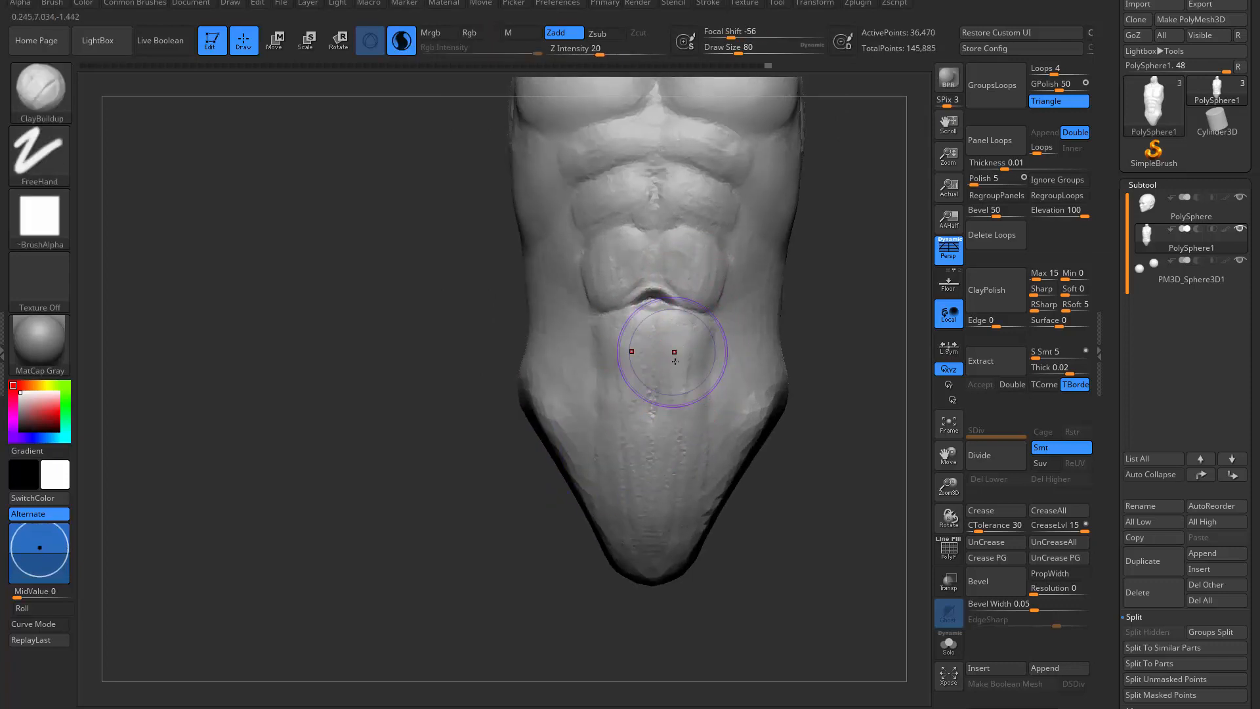
Step: Shift the upper abdominal rows downward and reproportion them with the Move brush, starting at draw size 136
{"action": "key", "text": "b"}
{"action": "key", "text": "m"}
{"action": "key", "text": "v"}
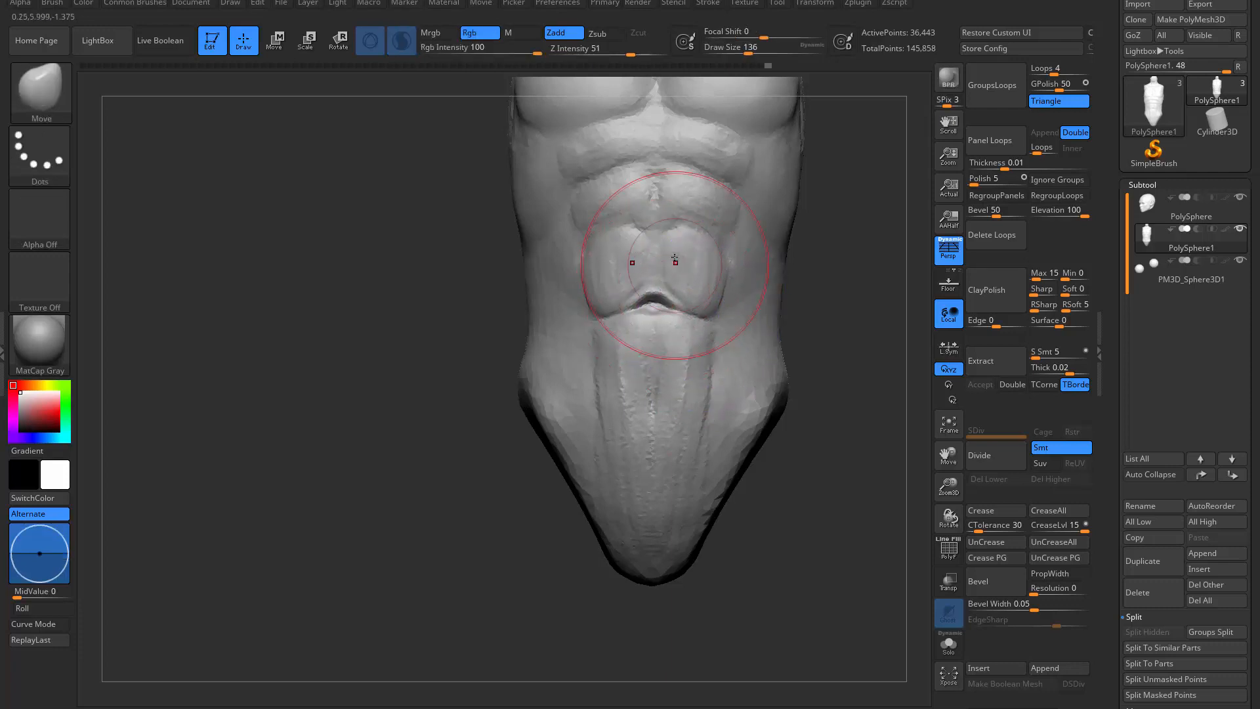
{"action": "mouse_move", "coordinate": [675, 257]}
{"action": "left_mouse_down"}
{"action": "mouse_move", "coordinate": [677, 235]}
{"action": "mouse_move", "coordinate": [658, 264]}
{"action": "mouse_move", "coordinate": [677, 223]}
{"action": "left_mouse_up"}
{"action": "key", "text": "s"}
{"action": "key", "text": "s"}
{"action": "mouse_move", "coordinate": [672, 189]}
{"action": "left_mouse_down"}
{"action": "mouse_move", "coordinate": [670, 202]}
{"action": "mouse_move", "coordinate": [736, 217]}
{"action": "left_mouse_up"}
{"action": "key", "text": "s"}
{"action": "mouse_move", "coordinate": [726, 298]}
{"action": "left_mouse_down"}
{"action": "mouse_move", "coordinate": [683, 319]}
{"action": "mouse_move", "coordinate": [671, 303]}
{"action": "left_mouse_up"}
{"action": "key", "text": "shift"}
Step: Rebuild the third abdominal row with ClayBuildup and separate its halves with DamStandard at draw size 56
{"action": "key", "text": "b"}
{"action": "key", "text": "c"}
{"action": "key", "text": "b"}
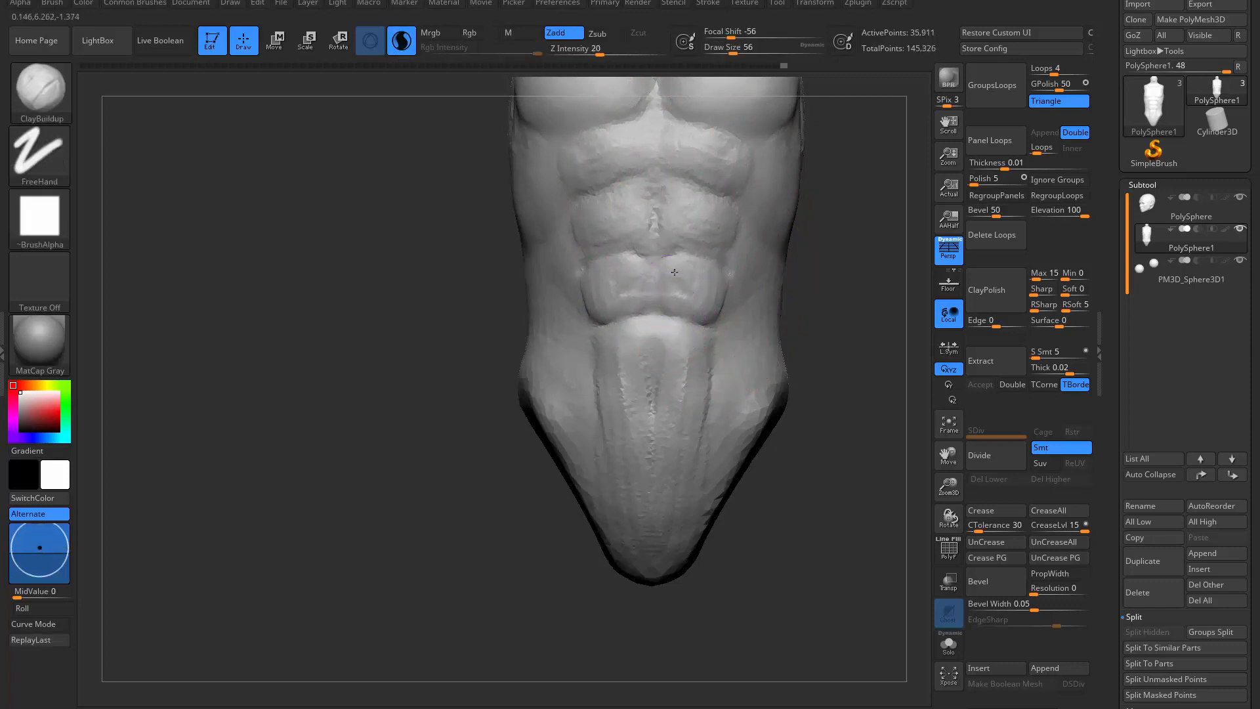
{"action": "key", "text": "b"}
{"action": "key", "text": "d"}
{"action": "key", "text": "s"}
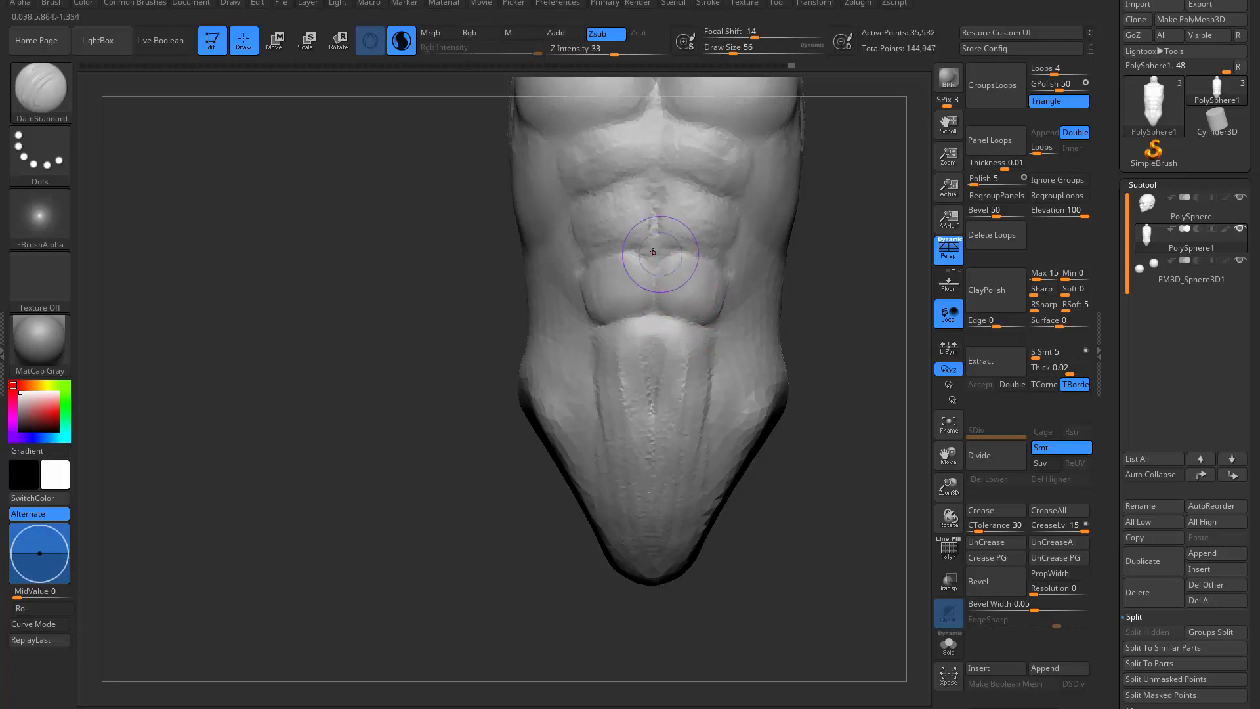
{"action": "mouse_move", "coordinate": [812, 271]}
{"action": "left_mouse_down"}
{"action": "mouse_move", "coordinate": [733, 273]}
{"action": "mouse_move", "coordinate": [883, 270]}
{"action": "left_mouse_up"}
Step: Push the lower abdomen's front profile inward from the side with the Move brush at draw size 202
{"action": "key", "text": "b"}
{"action": "key", "text": "c"}
{"action": "key", "text": "b"}
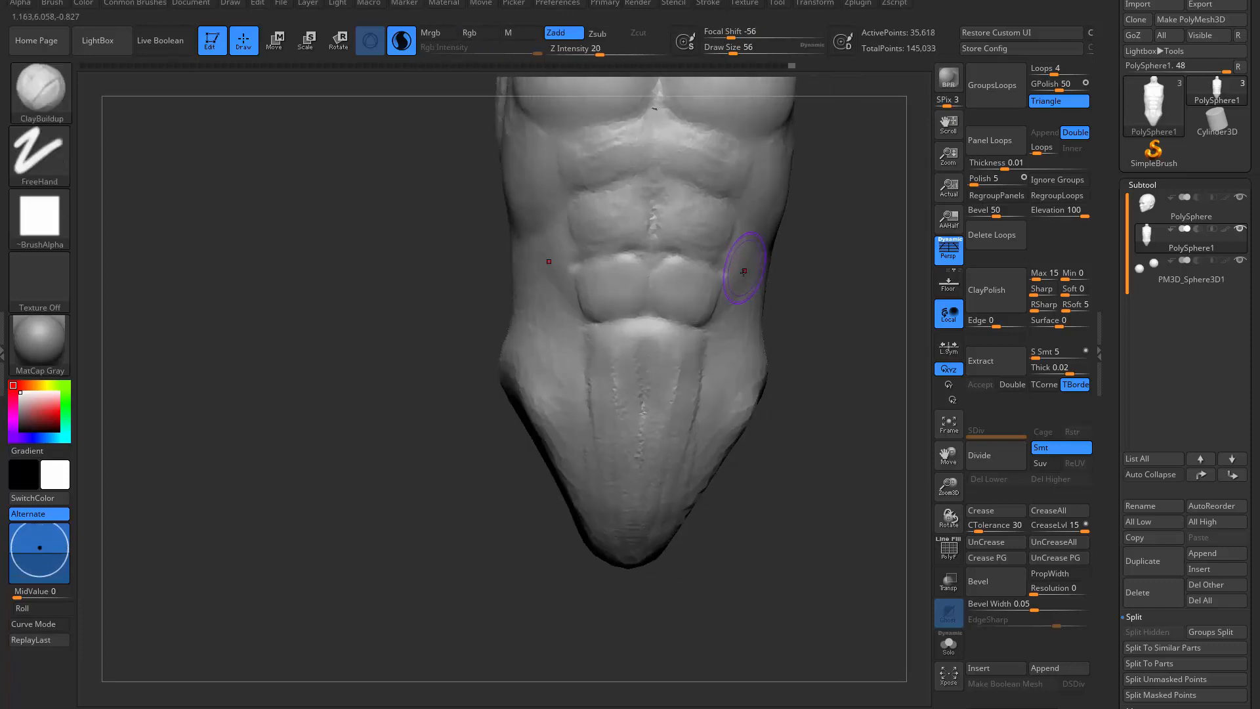
{"action": "mouse_move", "coordinate": [535, 473]}
{"action": "left_mouse_down", "text": "alt"}
{"action": "mouse_move", "coordinate": [551, 374]}
{"action": "mouse_move", "coordinate": [568, 453]}
{"action": "mouse_move", "coordinate": [646, 451]}
{"action": "left_mouse_up", "text": "alt"}
{"action": "mouse_move", "coordinate": [779, 380]}
{"action": "left_mouse_down", "text": "alt"}
{"action": "mouse_move", "coordinate": [771, 417]}
{"action": "mouse_move", "coordinate": [820, 381]}
{"action": "left_mouse_up", "text": "alt"}
{"action": "key", "text": "s"}
{"action": "mouse_move", "coordinate": [800, 337]}
{"action": "left_mouse_down"}
{"action": "mouse_move", "coordinate": [828, 342]}
{"action": "mouse_move", "coordinate": [779, 331]}
{"action": "left_mouse_up"}
{"action": "key", "text": "s"}
{"action": "key", "text": "b"}
{"action": "key", "text": "m"}
{"action": "key", "text": "v"}
{"action": "left_click_drag", "start_coordinate": [782, 450], "coordinate": [775, 450]}
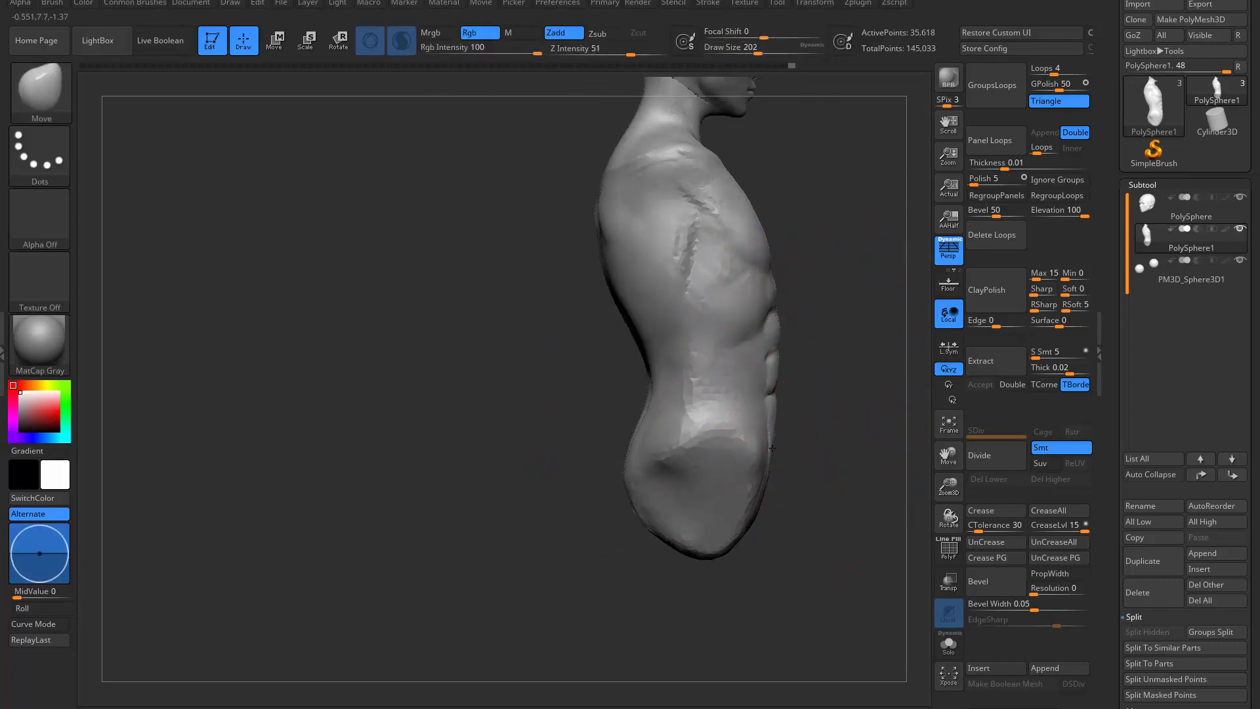
Step: Nudge the second abdominal row toward the midline with the Move brush at draw size 120
{"action": "left_click_drag", "start_coordinate": [859, 407], "coordinate": [777, 397]}
{"action": "mouse_move", "coordinate": [899, 367]}
{"action": "left_mouse_down", "text": "alt"}
{"action": "mouse_move", "coordinate": [791, 341]}
{"action": "mouse_move", "coordinate": [795, 366]}
{"action": "mouse_move", "coordinate": [755, 363]}
{"action": "left_mouse_up", "text": "alt"}
{"action": "key", "text": "s"}
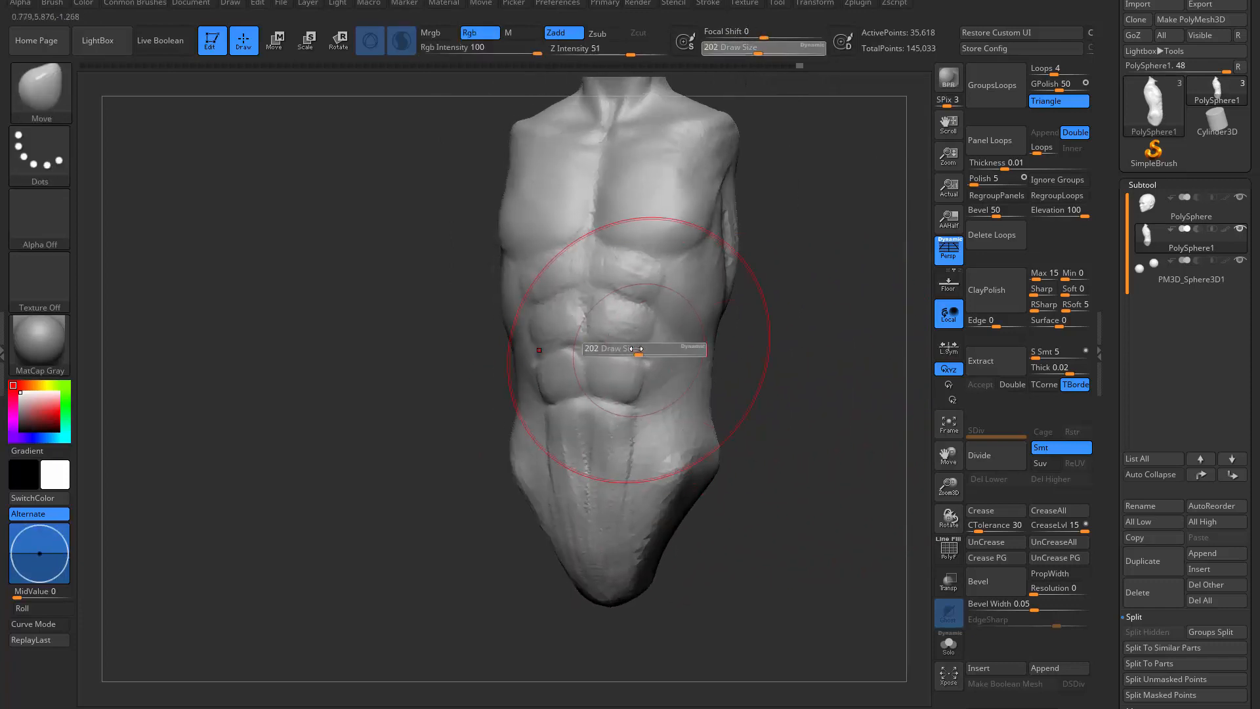
{"action": "left_click_drag", "start_coordinate": [640, 350], "coordinate": [626, 350]}
{"action": "left_click_drag", "start_coordinate": [820, 311], "coordinate": [879, 314]}
{"action": "left_click_drag", "start_coordinate": [616, 301], "coordinate": [610, 300]}
{"action": "left_click_drag", "start_coordinate": [765, 341], "coordinate": [683, 346]}
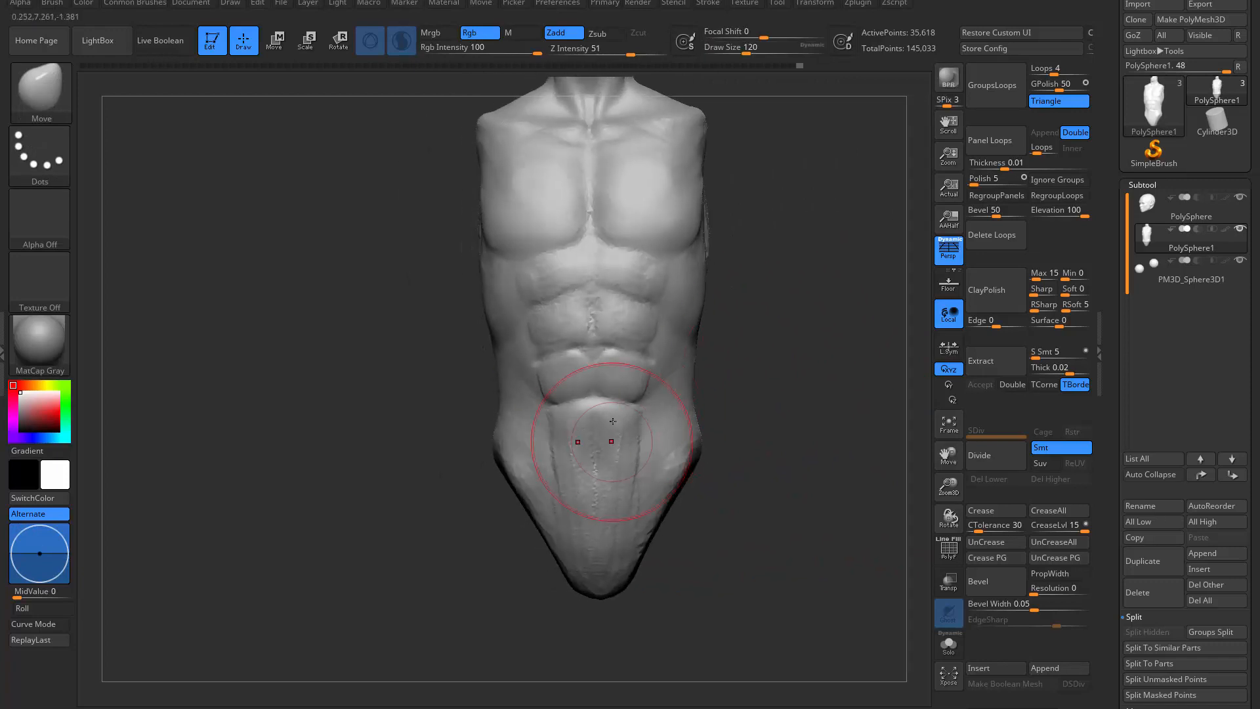
Step: Carve a small navel at the third abdominal row's lower edge with DamStandard and refine it with ClayBuildup at draw size 37
{"action": "key", "text": "s"}
{"action": "left_click_drag", "start_coordinate": [617, 403], "coordinate": [600, 403]}
{"action": "key", "text": "b"}
{"action": "key", "text": "d"}
{"action": "key", "text": "s"}
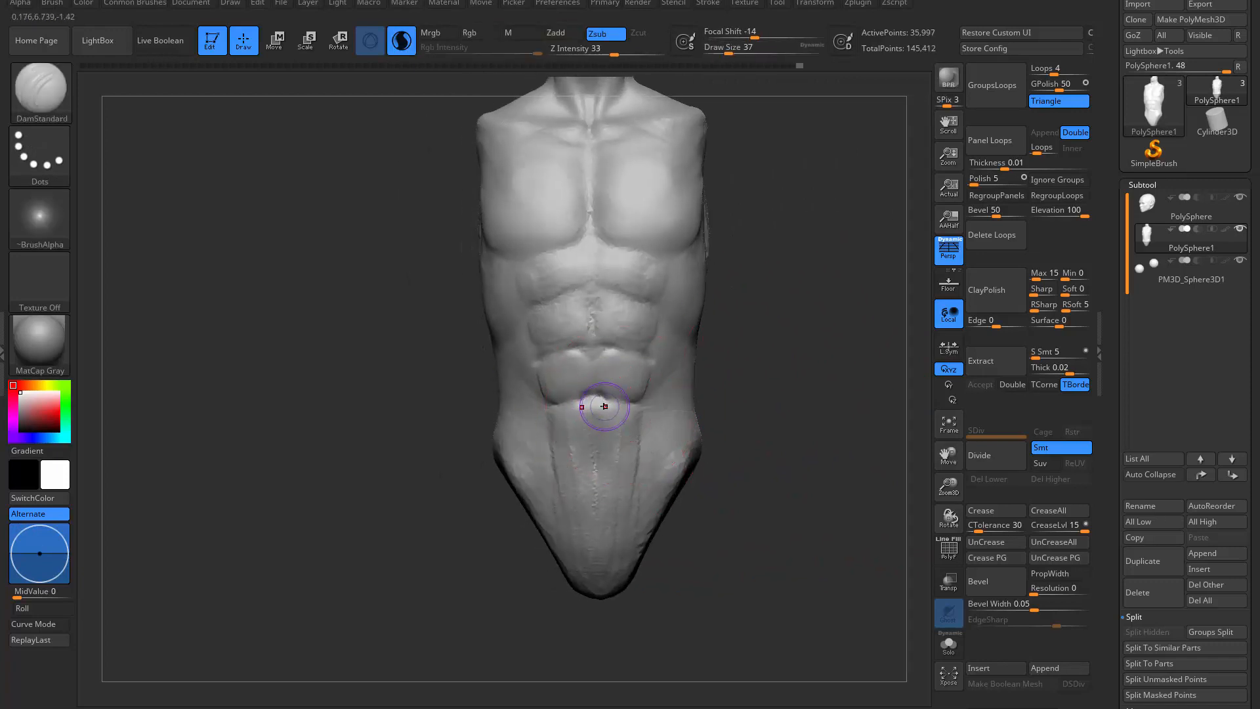
{"action": "key", "text": "b"}
{"action": "key", "text": "c"}
{"action": "key", "text": "b"}
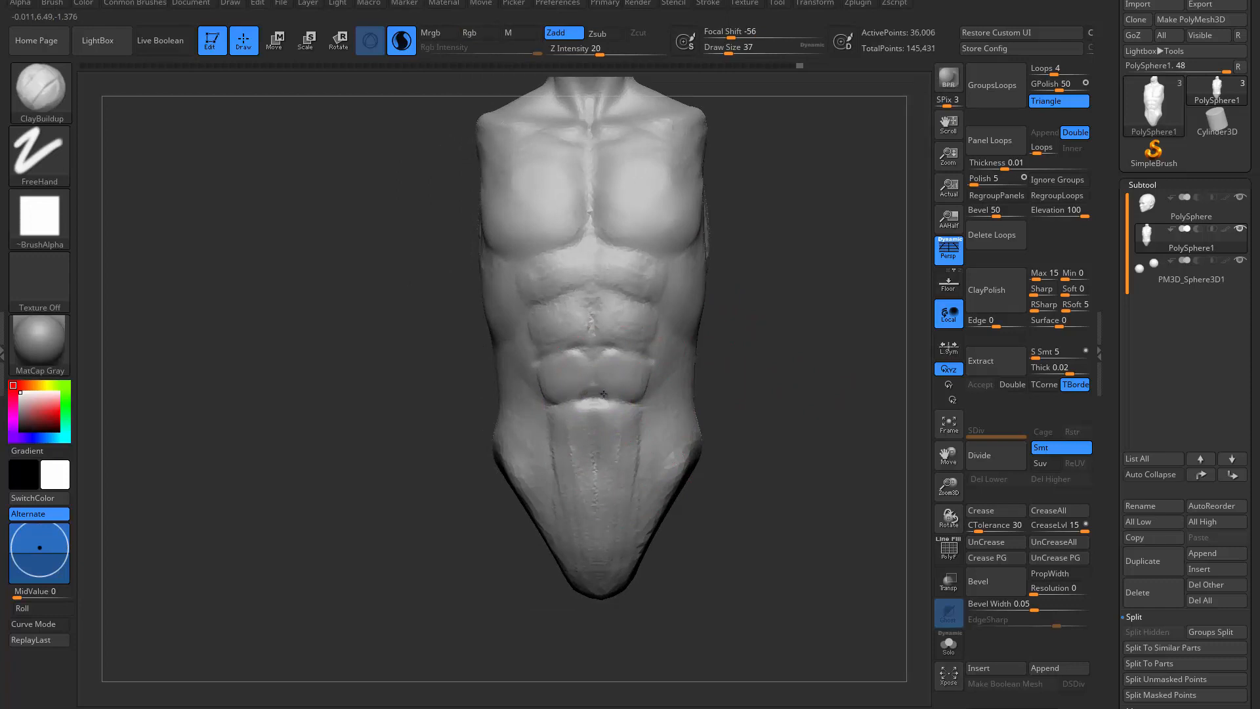
{"action": "left_click_drag", "start_coordinate": [603, 394], "coordinate": [616, 396]}
Step: Mark the arch beneath the pectorals with a MaskPen lasso mask, and clear the mask
{"action": "mouse_move", "coordinate": [712, 334]}
{"action": "left_mouse_down"}
{"action": "mouse_move", "coordinate": [765, 323]}
{"action": "mouse_move", "coordinate": [667, 299]}
{"action": "mouse_move", "coordinate": [624, 185]}
{"action": "mouse_move", "coordinate": [548, 362]}
{"action": "left_mouse_up"}
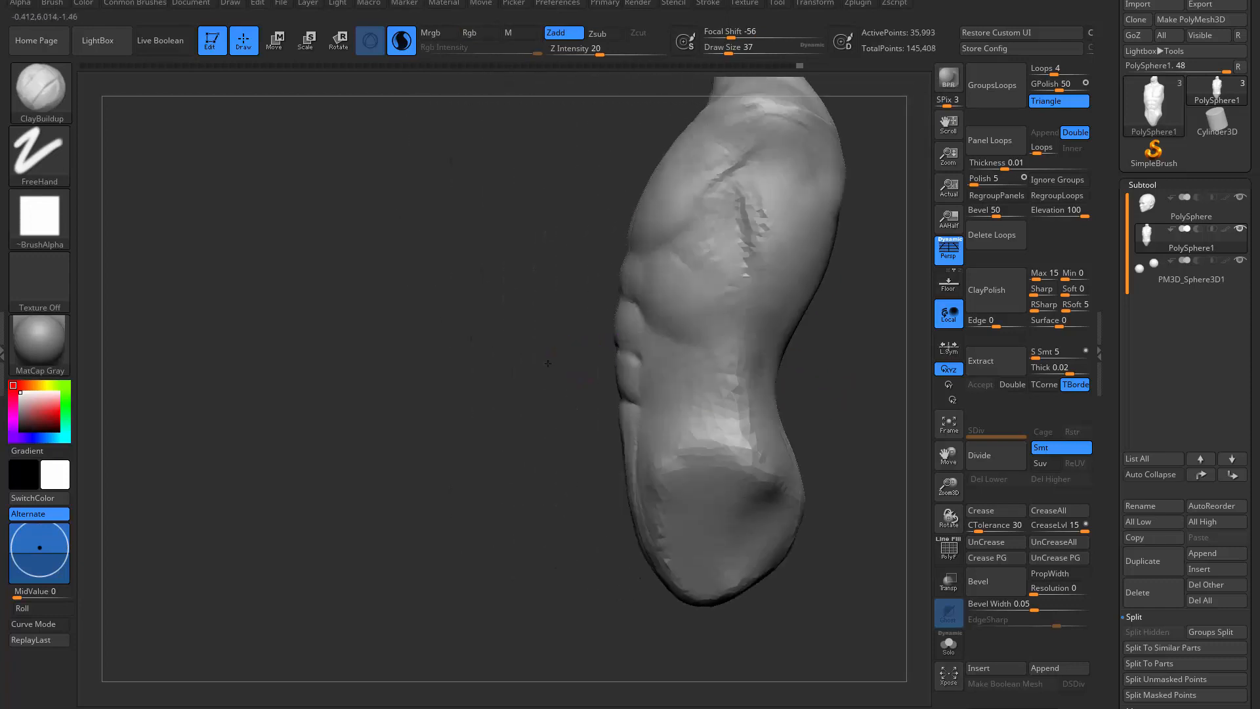
{"action": "key", "text": "s"}
{"action": "left_click_drag", "start_coordinate": [610, 243], "coordinate": [628, 243]}
{"action": "mouse_move", "coordinate": [601, 168]}
{"action": "left_mouse_down"}
{"action": "mouse_move", "coordinate": [676, 459]}
{"action": "mouse_move", "coordinate": [765, 324]}
{"action": "mouse_move", "coordinate": [655, 255]}
{"action": "left_mouse_up"}
{"action": "key", "text": "s"}
{"action": "key", "text": "ctrl"}
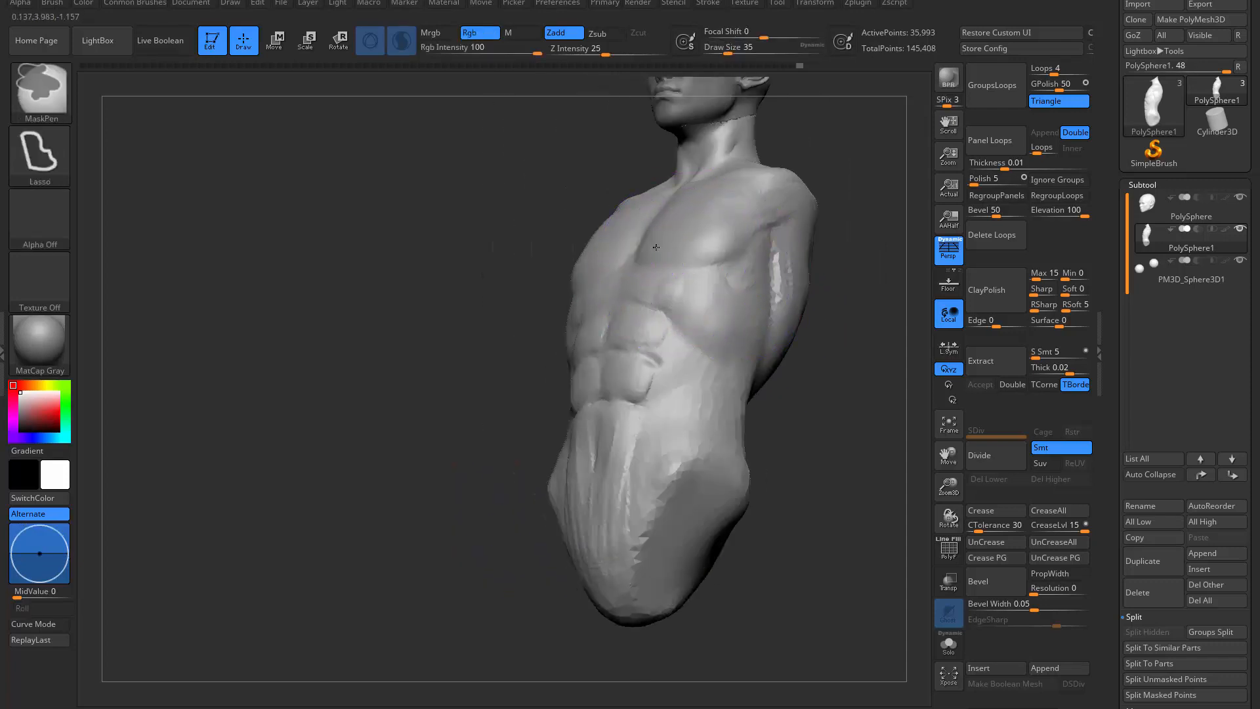
{"action": "left_click_drag", "start_coordinate": [732, 296], "coordinate": [733, 297], "text": "ctrl"}
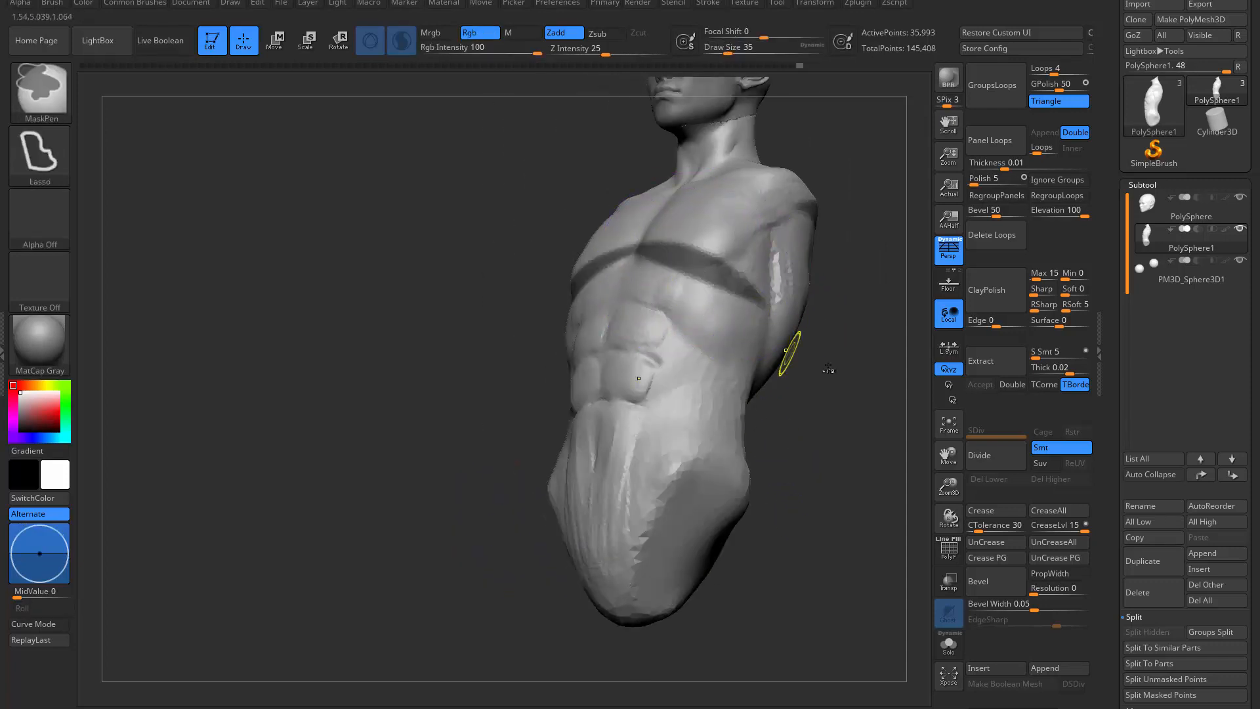
{"action": "mouse_move", "coordinate": [793, 352]}
{"action": "left_mouse_down"}
{"action": "mouse_move", "coordinate": [753, 407]}
{"action": "mouse_move", "coordinate": [774, 392]}
{"action": "left_mouse_up"}
{"action": "mouse_move", "coordinate": [775, 392]}
{"action": "left_mouse_down", "text": "alt"}
{"action": "mouse_move", "coordinate": [749, 363]}
{"action": "mouse_move", "coordinate": [663, 343]}
{"action": "mouse_move", "coordinate": [677, 344]}
{"action": "left_mouse_up", "text": "alt"}
Step: Build up diagonal oblique muscle strands from the ribs down to the hip with ClayBuildup at draw size 90
{"action": "key", "text": "s"}
{"action": "mouse_move", "coordinate": [799, 366]}
{"action": "left_mouse_down"}
{"action": "mouse_move", "coordinate": [738, 341]}
{"action": "mouse_move", "coordinate": [653, 342]}
{"action": "left_mouse_up"}
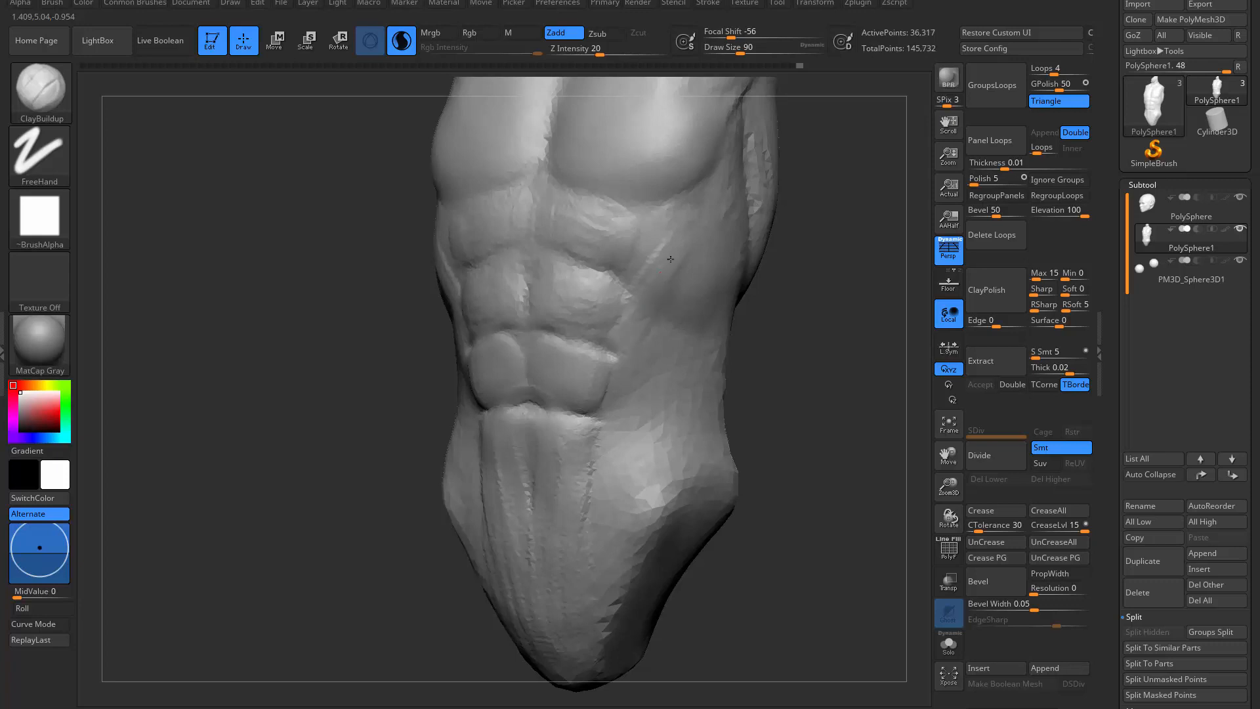
{"action": "left_click_drag", "start_coordinate": [656, 282], "coordinate": [635, 309]}
{"action": "left_click_drag", "start_coordinate": [703, 230], "coordinate": [658, 316]}
{"action": "left_click_drag", "start_coordinate": [721, 241], "coordinate": [687, 287]}
{"action": "mouse_move", "coordinate": [653, 339]}
{"action": "left_mouse_down"}
{"action": "mouse_move", "coordinate": [631, 374]}
{"action": "mouse_move", "coordinate": [672, 379]}
{"action": "mouse_move", "coordinate": [635, 452]}
{"action": "left_mouse_up"}
{"action": "left_click_drag", "start_coordinate": [680, 387], "coordinate": [645, 501]}
{"action": "left_click_drag", "start_coordinate": [634, 420], "coordinate": [597, 488]}
{"action": "left_click_drag", "start_coordinate": [649, 436], "coordinate": [633, 480]}
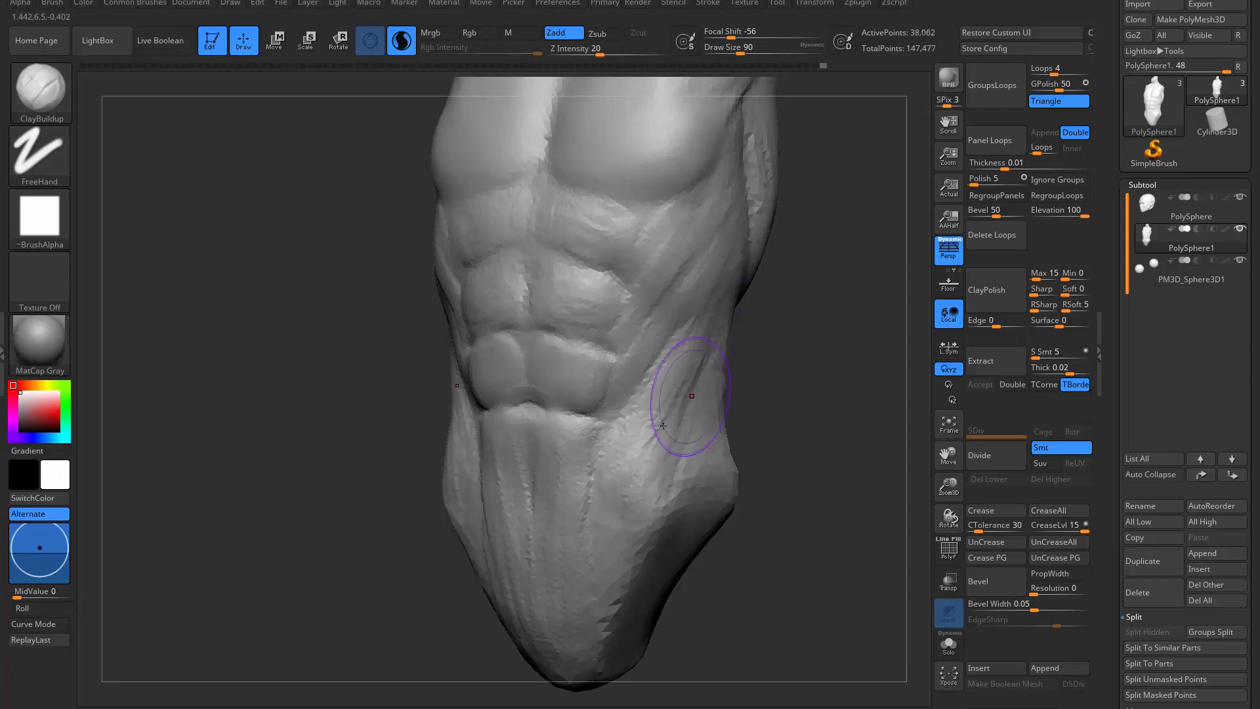
Step: Smooth the obliques, the abdominal rows and the lower abdomen at draw size 90
{"action": "left_click_drag", "start_coordinate": [663, 425], "coordinate": [673, 408], "text": "shift"}
{"action": "mouse_move", "coordinate": [787, 315]}
{"action": "left_mouse_down"}
{"action": "mouse_move", "coordinate": [844, 334]}
{"action": "mouse_move", "coordinate": [835, 385]}
{"action": "mouse_move", "coordinate": [801, 393]}
{"action": "left_mouse_up"}
{"action": "left_click_drag", "start_coordinate": [602, 295], "coordinate": [652, 300], "text": "shift"}
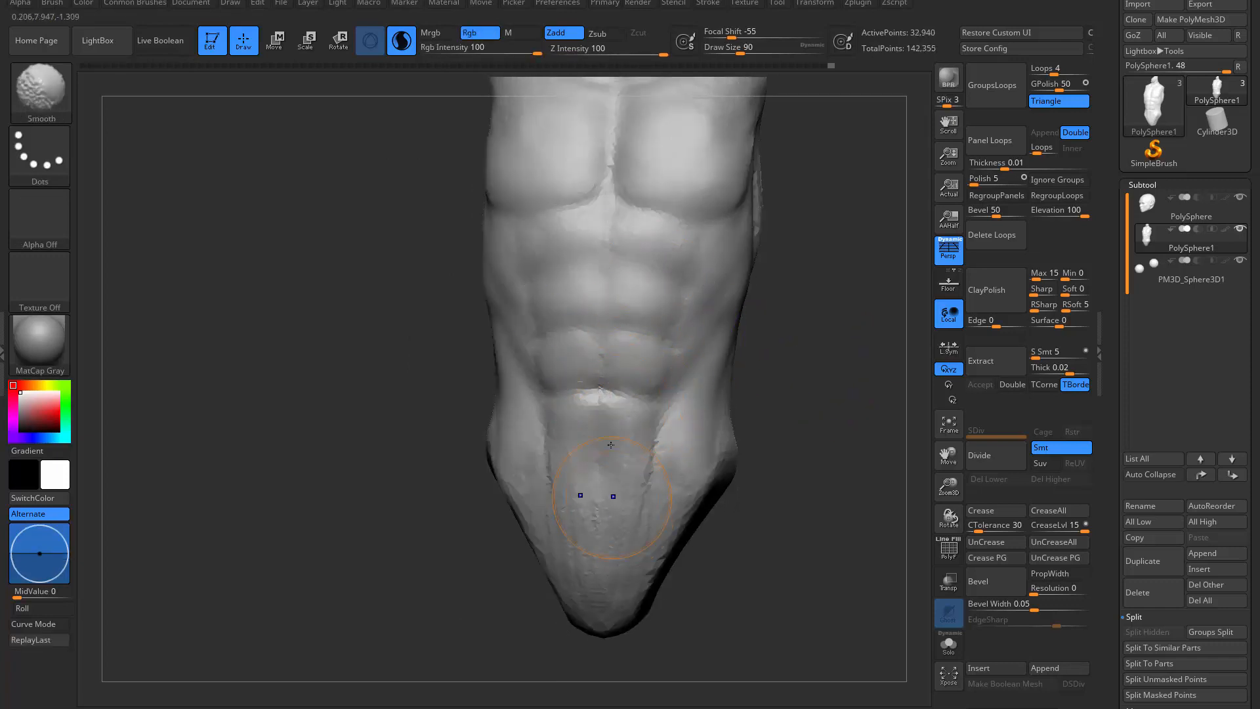
{"action": "left_click_drag", "start_coordinate": [610, 445], "coordinate": [635, 606], "text": "shift"}
Step: Set the draw size to 124 and smooth the rough ridge along the side of the torso
{"action": "mouse_move", "coordinate": [761, 591]}
{"action": "left_mouse_down", "text": "alt"}
{"action": "mouse_move", "coordinate": [796, 569]}
{"action": "mouse_move", "coordinate": [799, 490]}
{"action": "mouse_move", "coordinate": [771, 413]}
{"action": "mouse_move", "coordinate": [754, 402]}
{"action": "mouse_move", "coordinate": [781, 365]}
{"action": "mouse_move", "coordinate": [778, 436]}
{"action": "left_mouse_up", "text": "alt"}
{"action": "mouse_move", "coordinate": [573, 387]}
{"action": "right_mouse_down", "text": "alt"}
{"action": "mouse_move", "coordinate": [614, 399]}
{"action": "mouse_move", "coordinate": [632, 341]}
{"action": "mouse_move", "coordinate": [611, 200]}
{"action": "right_mouse_up", "text": "alt"}
{"action": "key", "text": "s"}
{"action": "left_click_drag", "start_coordinate": [611, 208], "coordinate": [616, 187]}
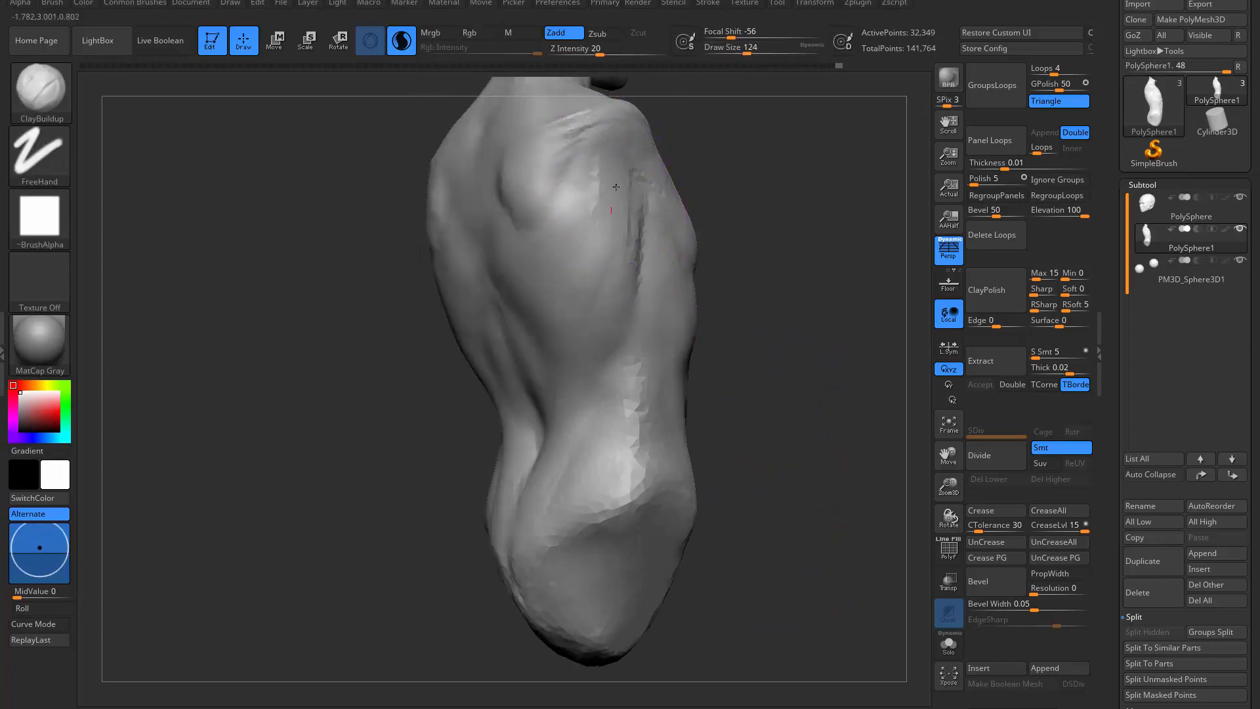
{"action": "right_click_drag", "start_coordinate": [641, 290], "coordinate": [601, 313]}
{"action": "left_click_drag", "start_coordinate": [600, 314], "coordinate": [620, 387], "text": "shift"}
{"action": "mouse_move", "coordinate": [745, 410]}
{"action": "left_mouse_down"}
{"action": "mouse_move", "coordinate": [714, 392]}
{"action": "mouse_move", "coordinate": [724, 415]}
{"action": "mouse_move", "coordinate": [765, 391]}
{"action": "left_mouse_up"}
Step: Carve grooves in the lower back converging from the waist toward the tailbone with DamStandard at draw size 124
{"action": "mouse_move", "coordinate": [525, 341]}
{"action": "right_mouse_down", "text": "alt"}
{"action": "mouse_move", "coordinate": [751, 343]}
{"action": "mouse_move", "coordinate": [482, 344]}
{"action": "right_mouse_up", "text": "alt"}
{"action": "key", "text": "b"}
{"action": "key", "text": "d"}
{"action": "key", "text": "s"}
{"action": "mouse_move", "coordinate": [827, 312]}
{"action": "left_mouse_down"}
{"action": "mouse_move", "coordinate": [810, 311]}
{"action": "mouse_move", "coordinate": [668, 445]}
{"action": "left_mouse_up"}
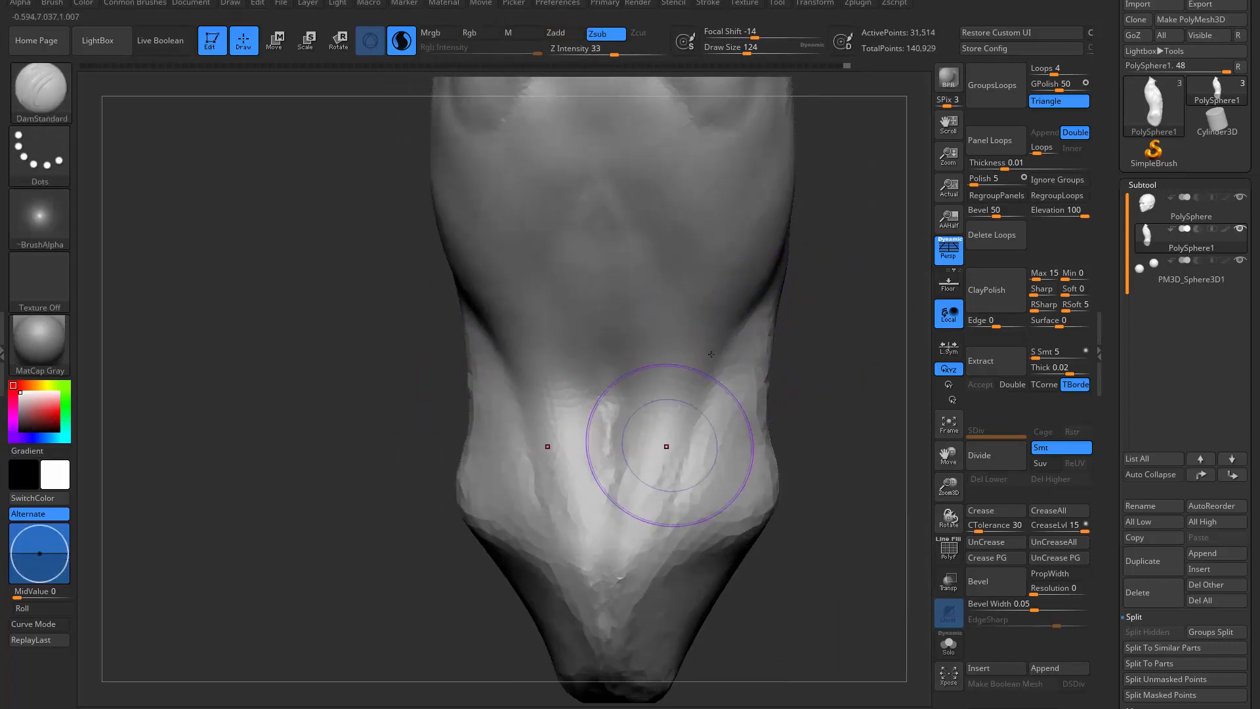
{"action": "left_click_drag", "start_coordinate": [728, 354], "coordinate": [676, 466]}
{"action": "right_click_drag", "start_coordinate": [625, 482], "coordinate": [765, 387], "text": "alt"}
{"action": "mouse_move", "coordinate": [568, 536]}
{"action": "left_mouse_down"}
{"action": "mouse_move", "coordinate": [492, 540]}
{"action": "mouse_move", "coordinate": [499, 556]}
{"action": "left_mouse_up"}
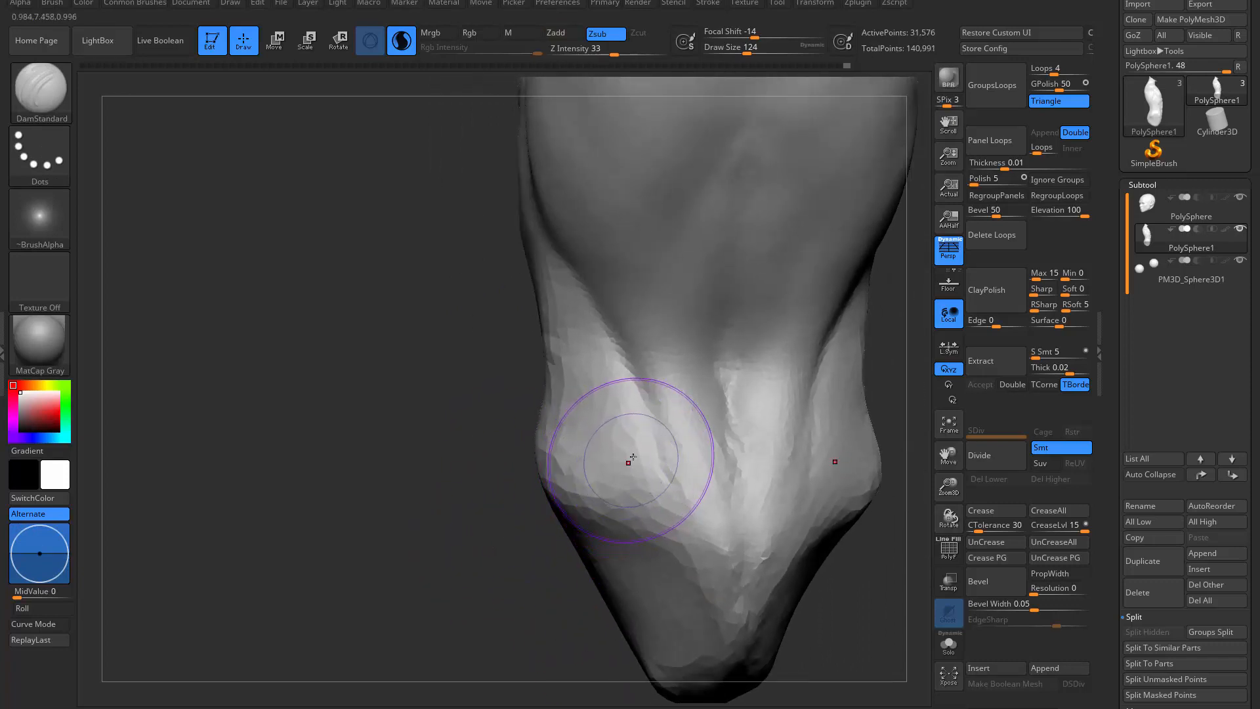
Step: Build up the oblique mass above the back of the hip and along the flank with ClayBuildup at draw size 124, smoothing it
{"action": "key", "text": "b"}
{"action": "key", "text": "c"}
{"action": "key", "text": "b"}
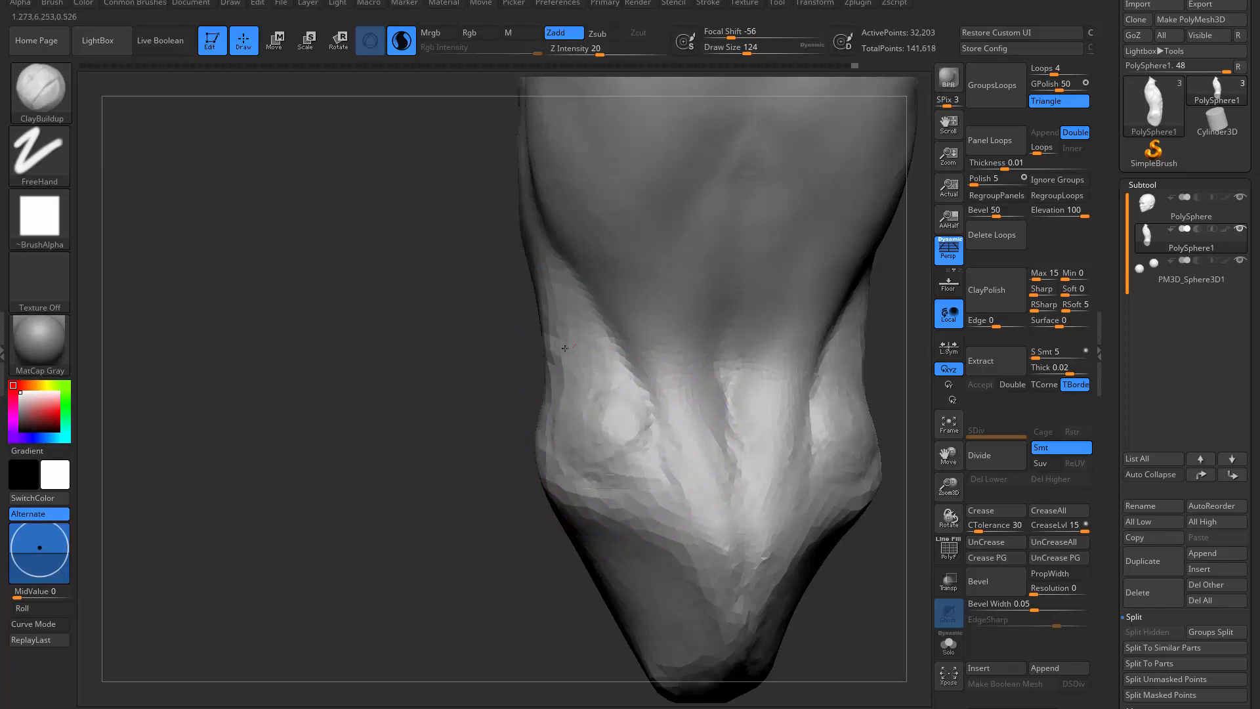
{"action": "mouse_move", "coordinate": [577, 342]}
{"action": "left_mouse_down"}
{"action": "mouse_move", "coordinate": [576, 366]}
{"action": "mouse_move", "coordinate": [548, 289]}
{"action": "left_mouse_up"}
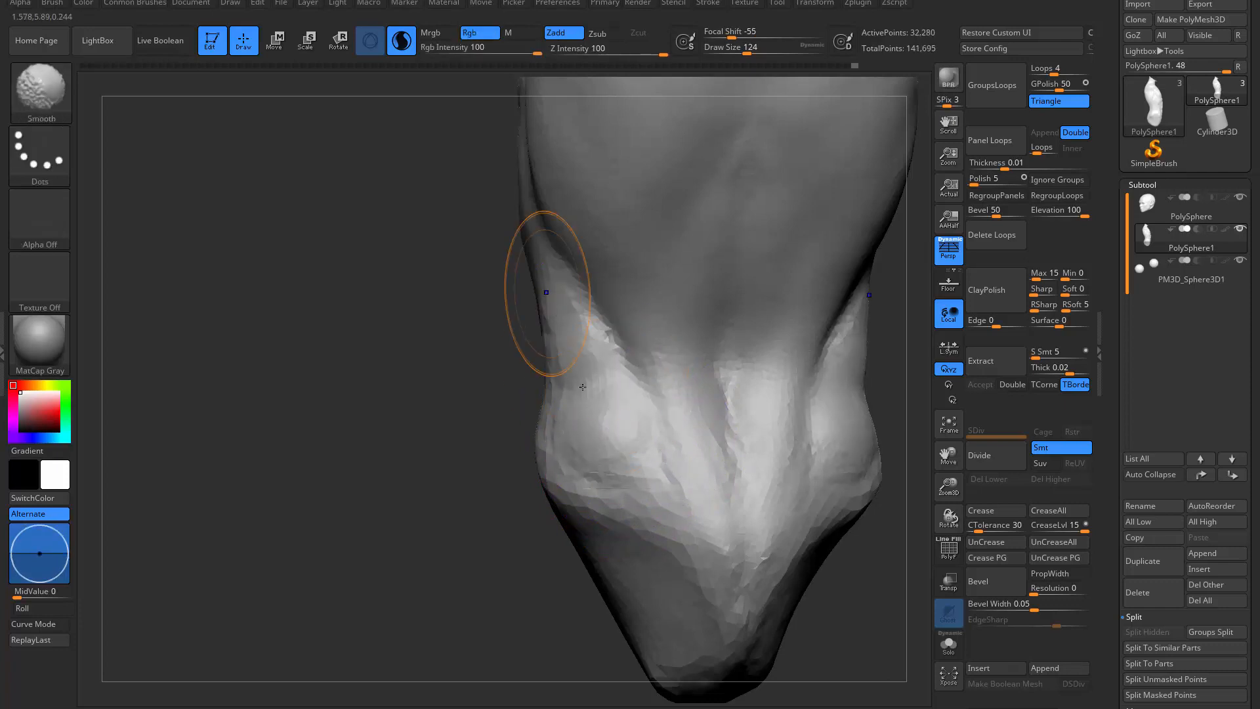
{"action": "left_click_drag", "start_coordinate": [485, 388], "coordinate": [593, 412]}
{"action": "mouse_move", "coordinate": [551, 336]}
{"action": "right_mouse_down"}
{"action": "mouse_move", "coordinate": [582, 357]}
{"action": "mouse_move", "coordinate": [643, 367]}
{"action": "right_mouse_up"}
{"action": "left_click_drag", "start_coordinate": [515, 328], "coordinate": [485, 368]}
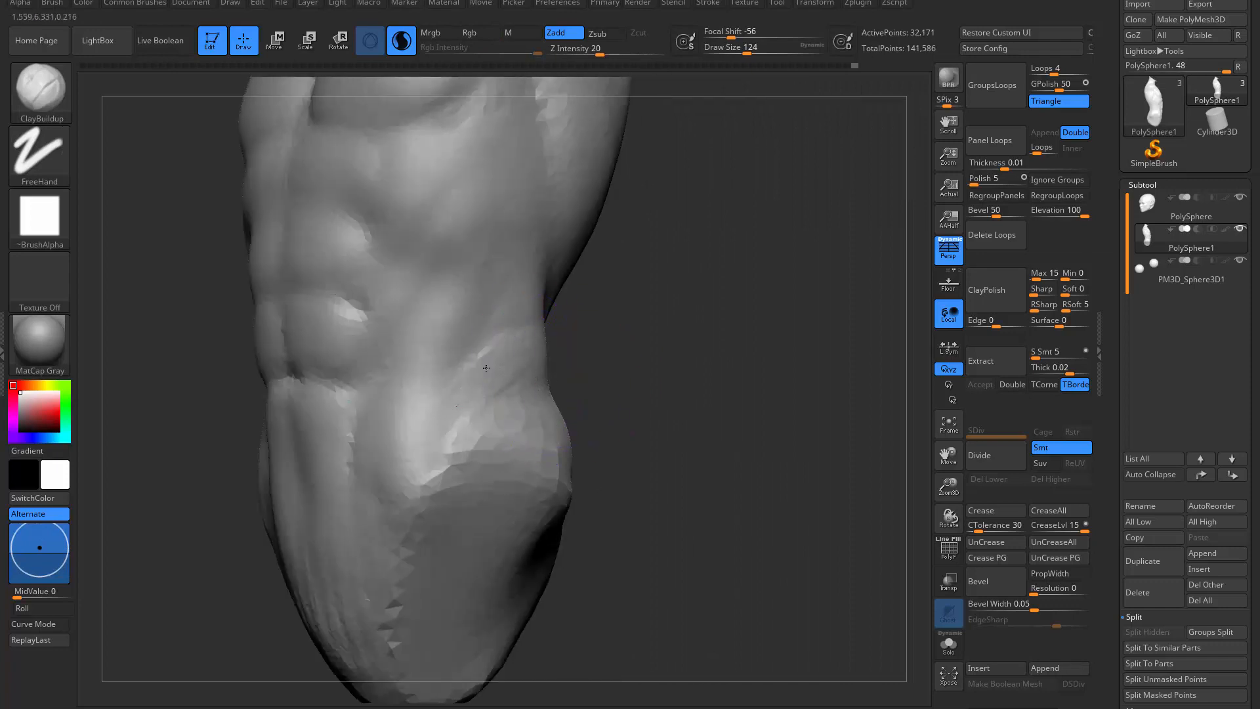
Step: Build up the external oblique along the flank above the hip with ClayBuildup at draw size 124
{"action": "right_click_drag", "start_coordinate": [458, 436], "coordinate": [548, 329]}
{"action": "left_click_drag", "start_coordinate": [549, 329], "coordinate": [483, 397]}
{"action": "mouse_move", "coordinate": [528, 295]}
{"action": "left_mouse_down"}
{"action": "mouse_move", "coordinate": [479, 348]}
{"action": "mouse_move", "coordinate": [518, 290]}
{"action": "mouse_move", "coordinate": [468, 379]}
{"action": "left_mouse_up"}
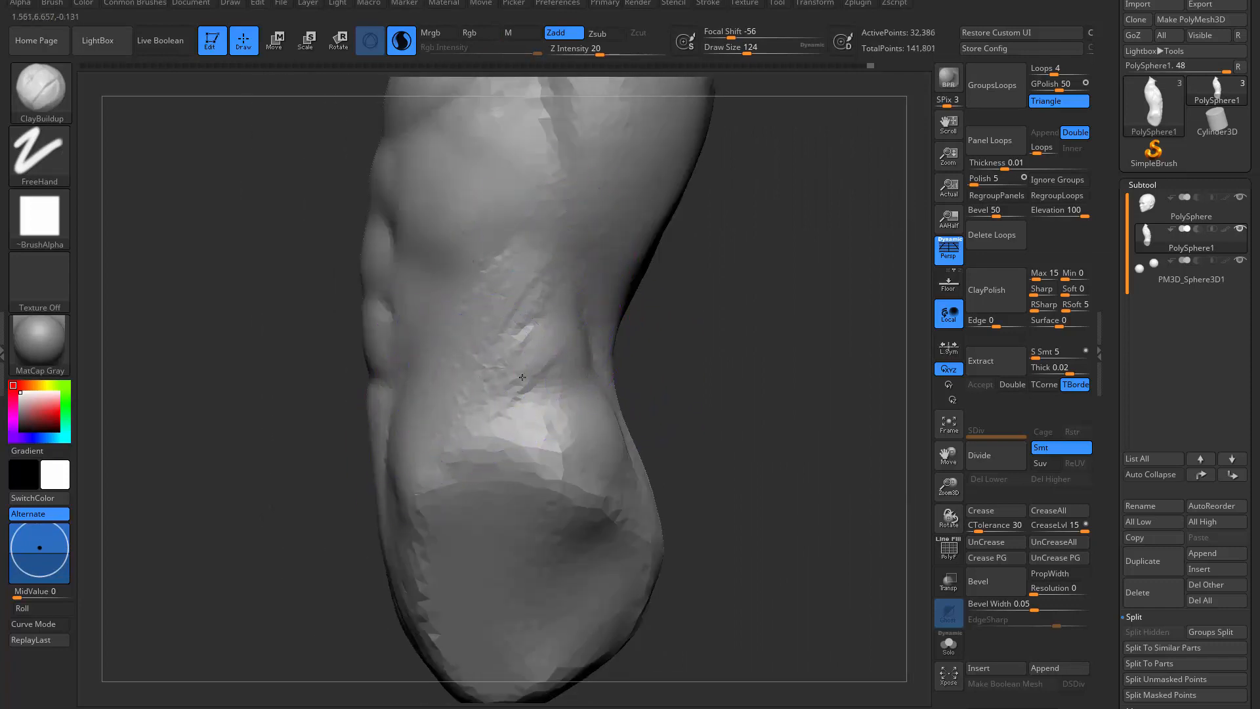
{"action": "mouse_move", "coordinate": [468, 379]}
{"action": "right_mouse_down", "text": "alt"}
{"action": "mouse_move", "coordinate": [500, 356]}
{"action": "mouse_move", "coordinate": [388, 472]}
{"action": "mouse_move", "coordinate": [414, 492]}
{"action": "mouse_move", "coordinate": [412, 466]}
{"action": "mouse_move", "coordinate": [534, 380]}
{"action": "mouse_move", "coordinate": [578, 319]}
{"action": "right_mouse_up", "text": "alt"}
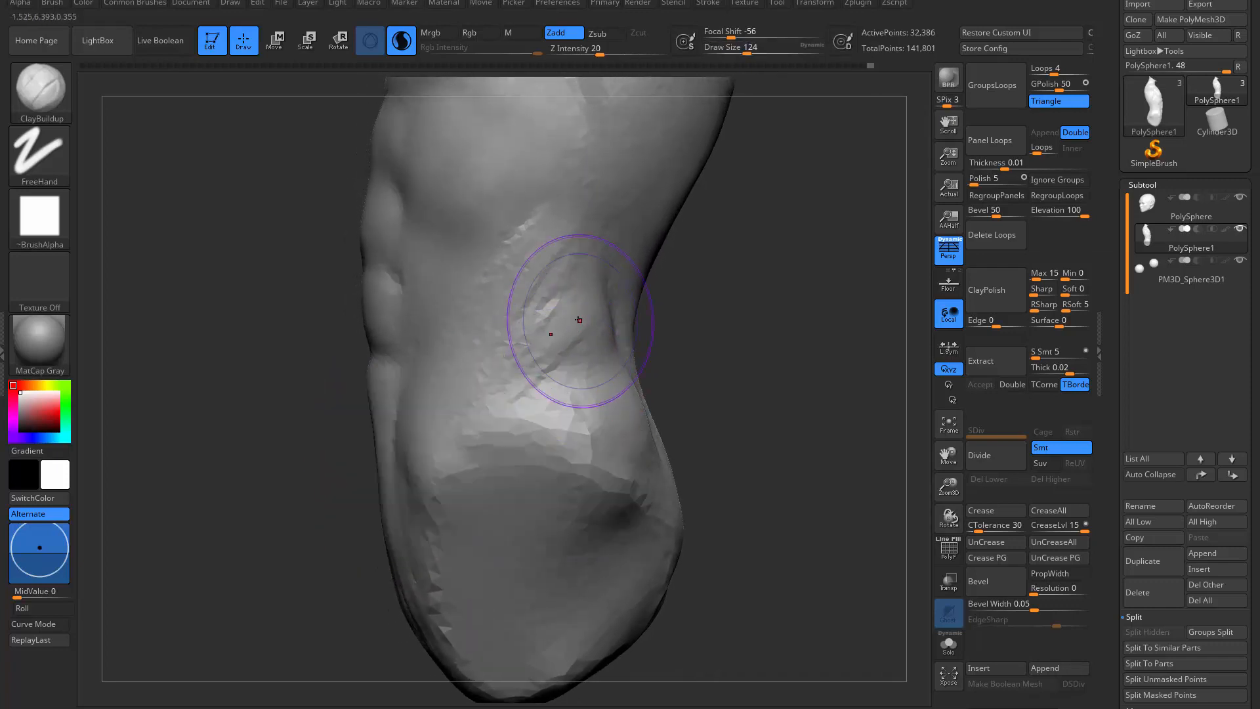
{"action": "left_click_drag", "start_coordinate": [486, 372], "coordinate": [482, 376]}
{"action": "right_click_drag", "start_coordinate": [478, 354], "coordinate": [551, 344]}
Step: Extend the oblique mass diagonally from the lower ribs to the front of the hip with ClayBuildup at draw size 124
{"action": "left_click_drag", "start_coordinate": [526, 278], "coordinate": [494, 377]}
{"action": "right_click_drag", "start_coordinate": [518, 386], "coordinate": [564, 394]}
{"action": "left_click_drag", "start_coordinate": [508, 335], "coordinate": [474, 412]}
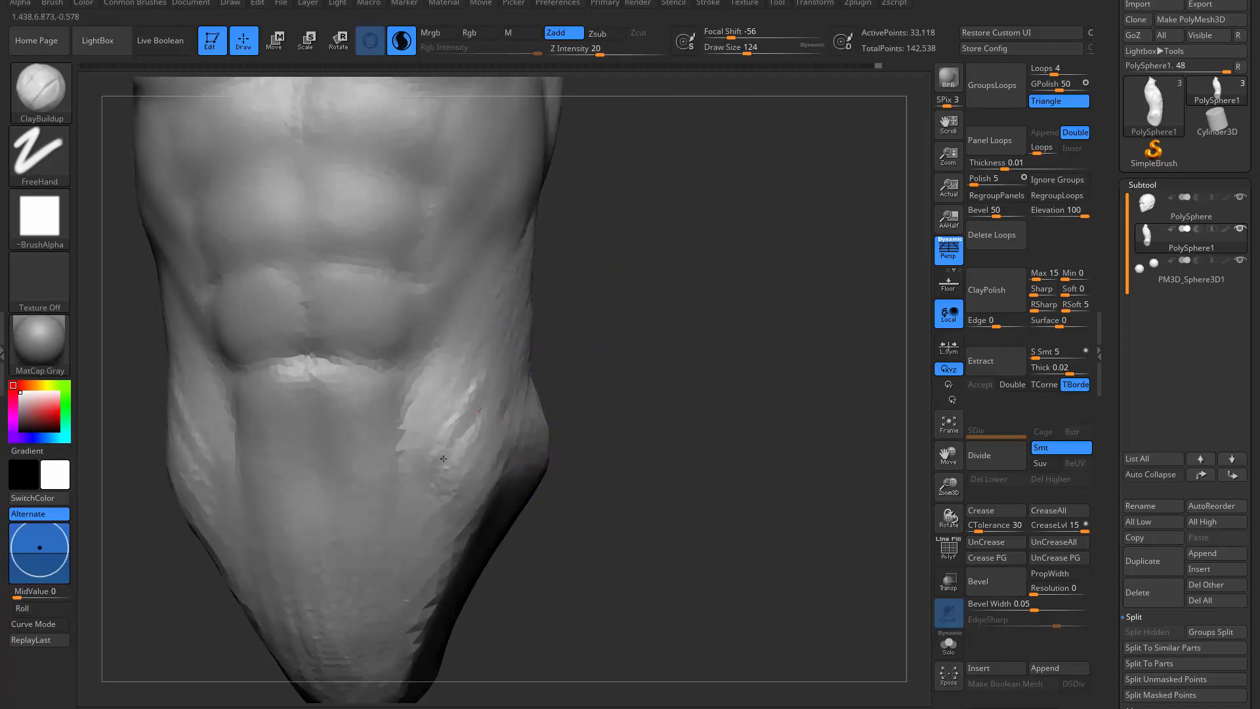
{"action": "left_click_drag", "start_coordinate": [500, 427], "coordinate": [501, 427]}
{"action": "right_click_drag", "start_coordinate": [500, 427], "coordinate": [497, 412]}
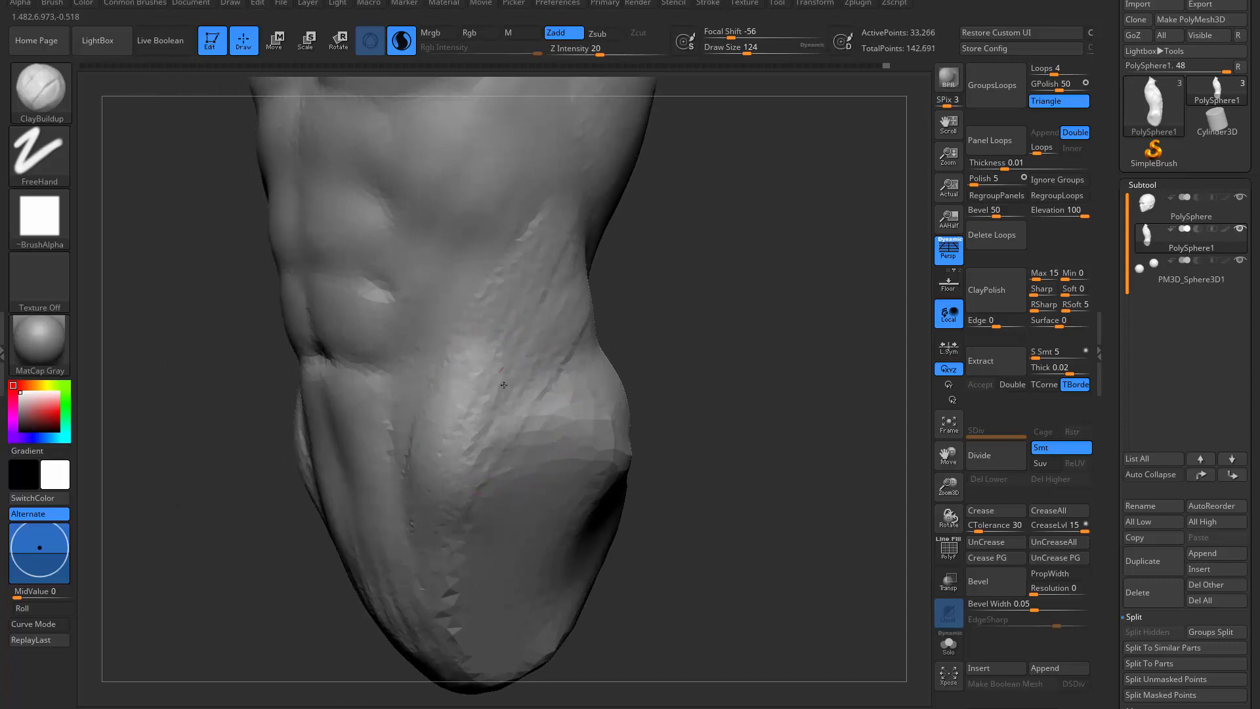
{"action": "left_click_drag", "start_coordinate": [503, 385], "coordinate": [493, 398]}
Step: Switch to the Move brush and set the draw size to 132
{"action": "right_click_drag", "start_coordinate": [494, 397], "coordinate": [443, 366], "text": "ctrl"}
{"action": "mouse_move", "coordinate": [577, 354]}
{"action": "right_mouse_down", "text": "shift"}
{"action": "mouse_move", "coordinate": [649, 341]}
{"action": "mouse_move", "coordinate": [676, 478]}
{"action": "mouse_move", "coordinate": [654, 414]}
{"action": "mouse_move", "coordinate": [626, 455]}
{"action": "right_mouse_up", "text": "shift"}
{"action": "key", "text": "s"}
{"action": "left_click_drag", "start_coordinate": [627, 455], "coordinate": [636, 455]}
{"action": "key", "text": "b"}
{"action": "key", "text": "m"}
{"action": "key", "text": "v"}
{"action": "right_click_drag", "start_coordinate": [607, 385], "coordinate": [624, 452], "text": "alt"}
{"action": "key", "text": "s"}
{"action": "left_click_drag", "start_coordinate": [587, 439], "coordinate": [574, 440]}
{"action": "right_click_drag", "start_coordinate": [589, 360], "coordinate": [722, 503]}
{"action": "key", "text": "f"}
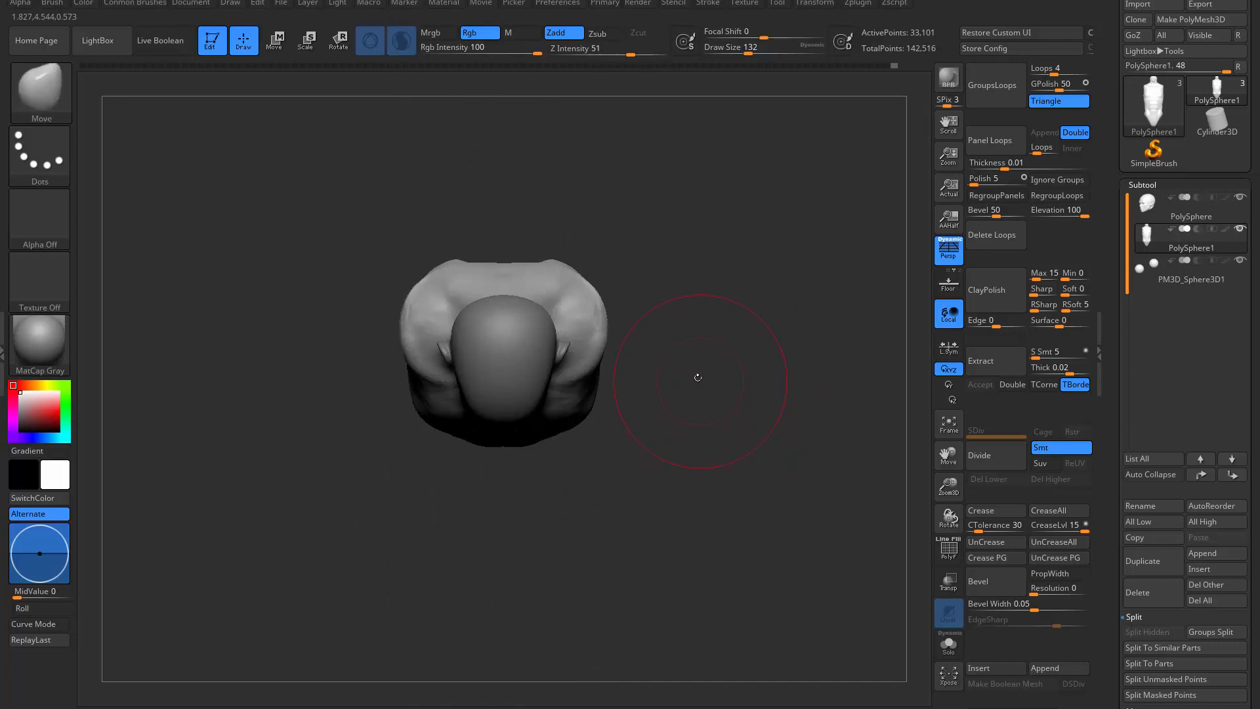
Step: Adjust the outer edge of the upper back below the shoulder with the Move brush at draw size 167
{"action": "mouse_move", "coordinate": [697, 376]}
{"action": "right_mouse_down", "text": "alt"}
{"action": "mouse_move", "coordinate": [749, 502]}
{"action": "mouse_move", "coordinate": [734, 373]}
{"action": "mouse_move", "coordinate": [635, 370]}
{"action": "right_mouse_up", "text": "alt"}
{"action": "key", "text": "s"}
{"action": "mouse_move", "coordinate": [681, 380]}
{"action": "left_mouse_down"}
{"action": "mouse_move", "coordinate": [695, 381]}
{"action": "mouse_move", "coordinate": [686, 340]}
{"action": "left_mouse_up"}
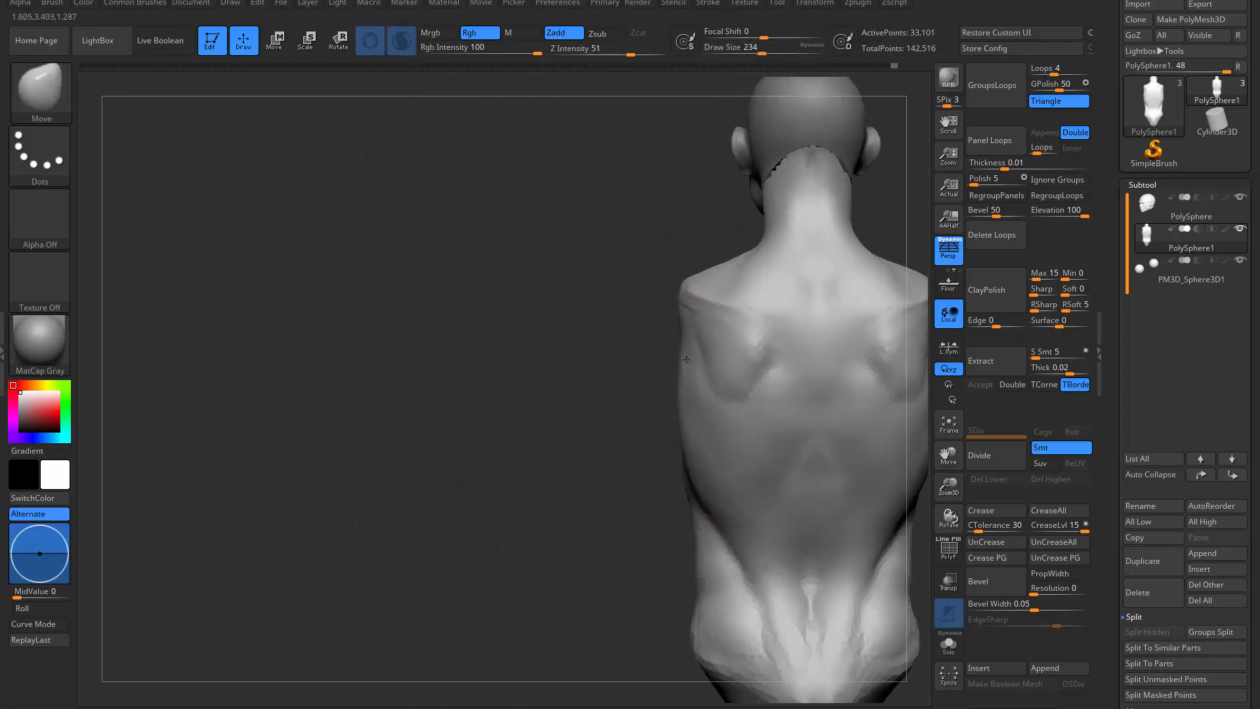
{"action": "right_click_drag", "start_coordinate": [632, 408], "coordinate": [430, 371], "text": "alt"}
{"action": "key", "text": "s"}
{"action": "left_click", "coordinate": [744, 347]}
{"action": "left_click_drag", "start_coordinate": [741, 316], "coordinate": [747, 314]}
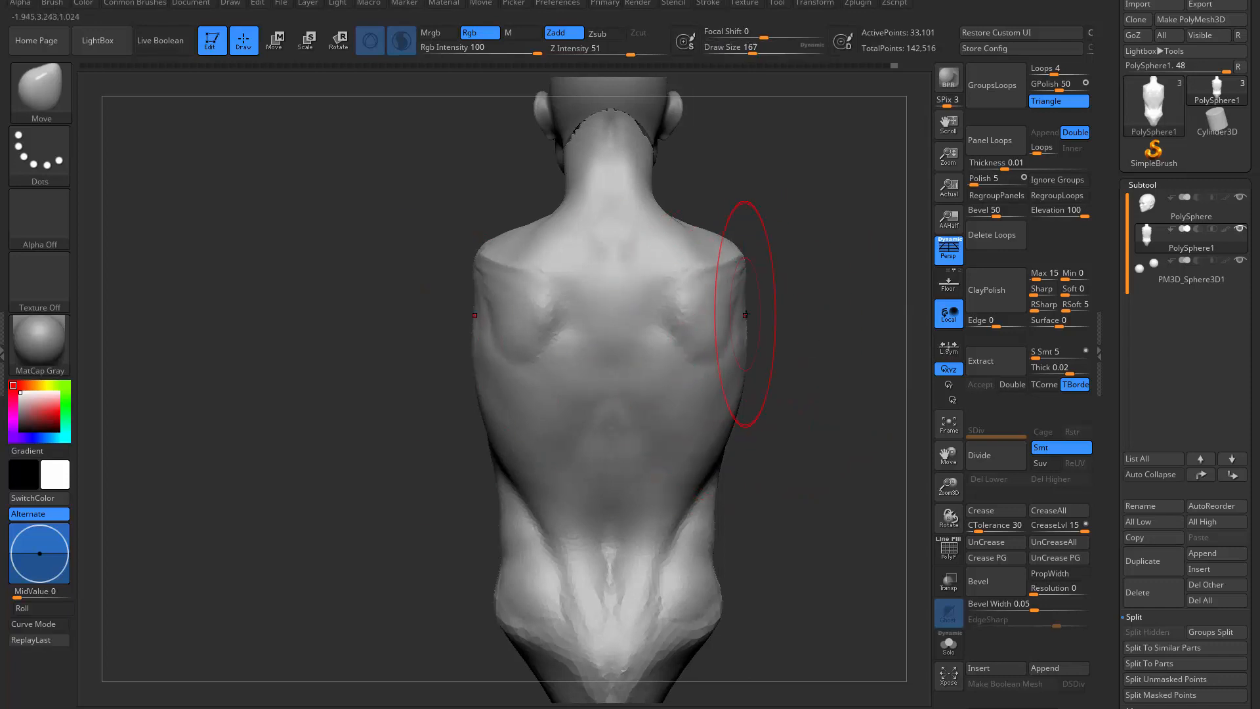
{"action": "mouse_move", "coordinate": [752, 311]}
{"action": "right_mouse_down"}
{"action": "mouse_move", "coordinate": [785, 301]}
{"action": "mouse_move", "coordinate": [871, 323]}
{"action": "right_mouse_up"}
{"action": "right_click_drag", "start_coordinate": [872, 323], "coordinate": [813, 318], "text": "alt"}
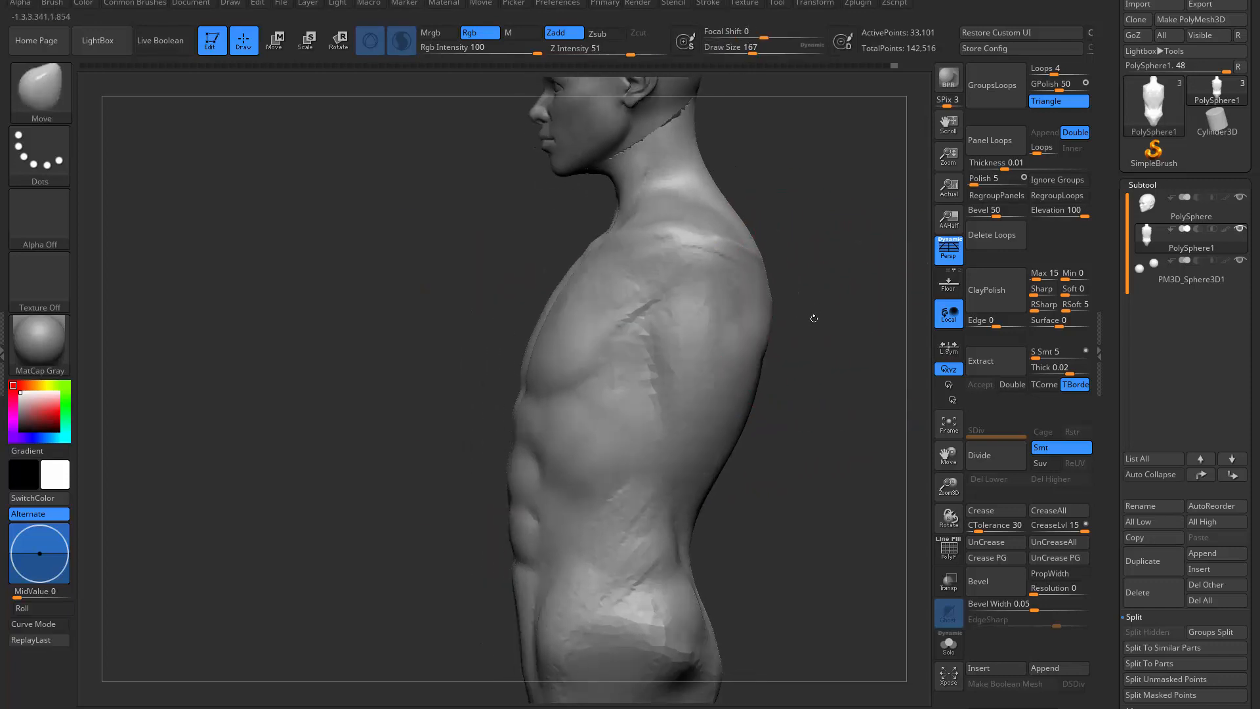
{"action": "key", "text": "s"}
{"action": "left_click_drag", "start_coordinate": [807, 316], "coordinate": [783, 315]}
{"action": "right_click_drag", "start_coordinate": [797, 326], "coordinate": [743, 324], "text": "shift"}
{"action": "mouse_move", "coordinate": [702, 253]}
{"action": "left_mouse_down", "text": "ctrl"}
{"action": "mouse_move", "coordinate": [549, 385]}
{"action": "mouse_move", "coordinate": [408, 239]}
{"action": "mouse_move", "coordinate": [711, 448]}
{"action": "left_mouse_up", "text": "ctrl"}
{"action": "right_click_drag", "start_coordinate": [756, 385], "coordinate": [561, 388]}
{"action": "left_click_drag", "start_coordinate": [518, 373], "coordinate": [492, 370], "text": "ctrl"}
{"action": "right_click_drag", "start_coordinate": [489, 369], "coordinate": [280, 369], "text": "alt"}
{"action": "mouse_move", "coordinate": [504, 291]}
{"action": "left_mouse_down", "text": "ctrl"}
{"action": "mouse_move", "coordinate": [723, 327]}
{"action": "mouse_move", "coordinate": [502, 277]}
{"action": "left_mouse_up", "text": "ctrl"}
{"action": "left_click_drag", "start_coordinate": [793, 394], "coordinate": [765, 406], "text": "ctrl"}
{"action": "mouse_move", "coordinate": [706, 328]}
{"action": "right_mouse_down"}
{"action": "mouse_move", "coordinate": [755, 315]}
{"action": "mouse_move", "coordinate": [695, 314]}
{"action": "right_mouse_up"}
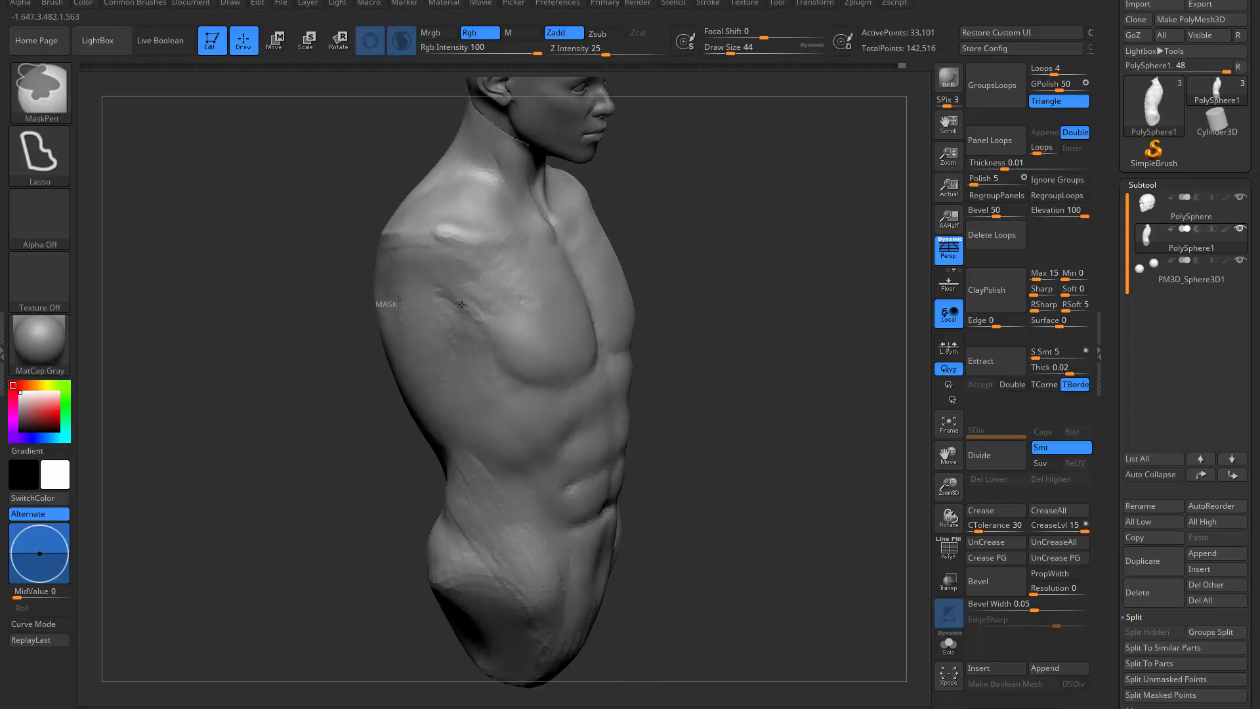
Step: Set the MaskPen stroke to FreeHand and paint a mask stroke across the side of the upper torso at draw size 35
{"action": "left_click", "coordinate": [39, 155], "text": "ctrl"}
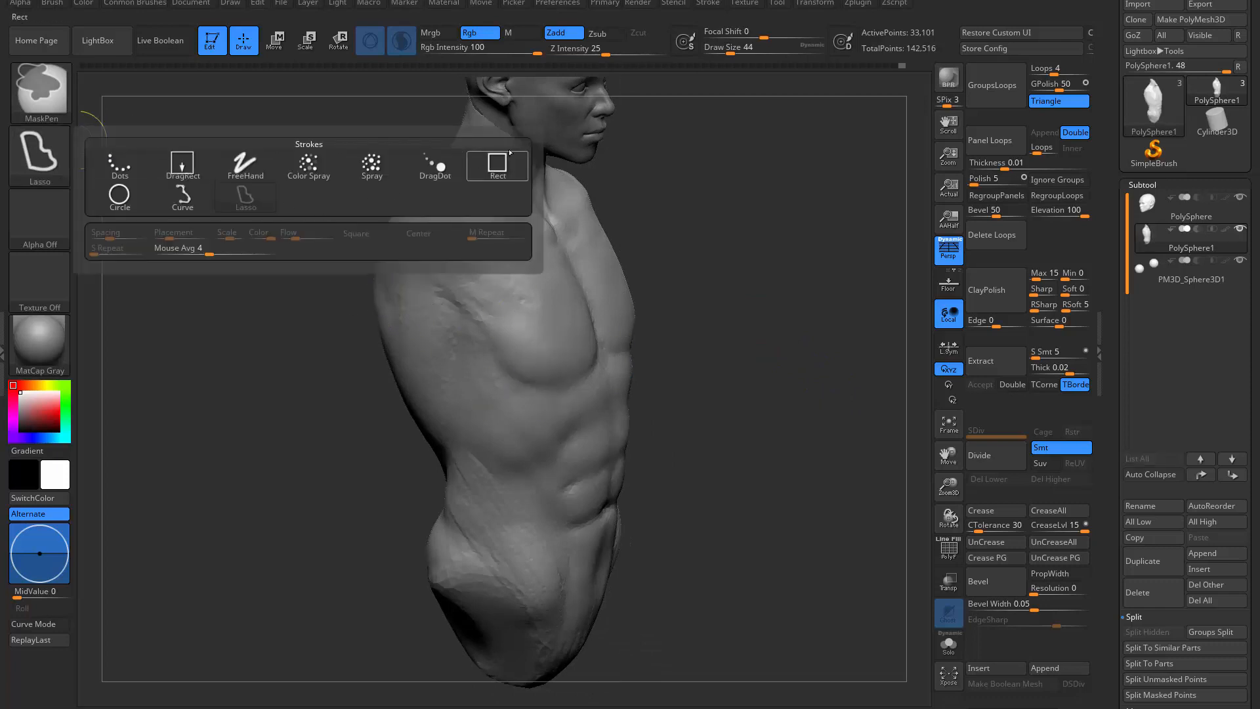
{"action": "left_click", "coordinate": [245, 164], "text": "ctrl"}
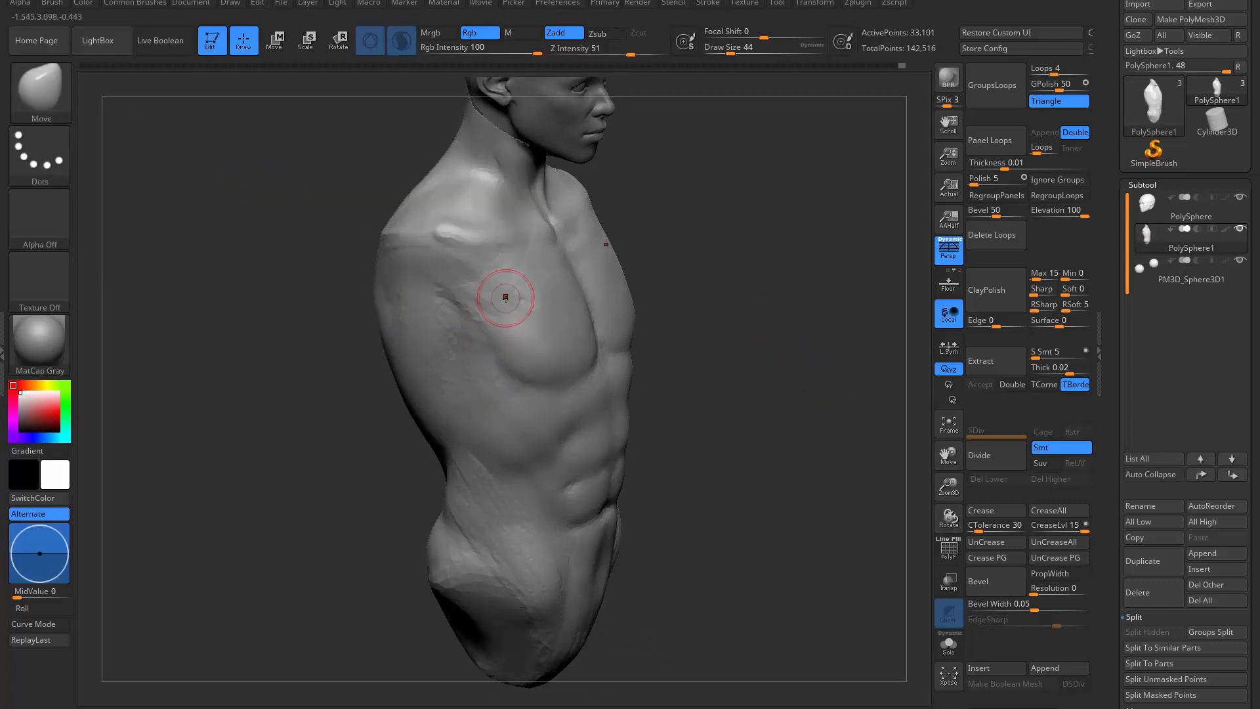
{"action": "key", "text": "ctrl"}
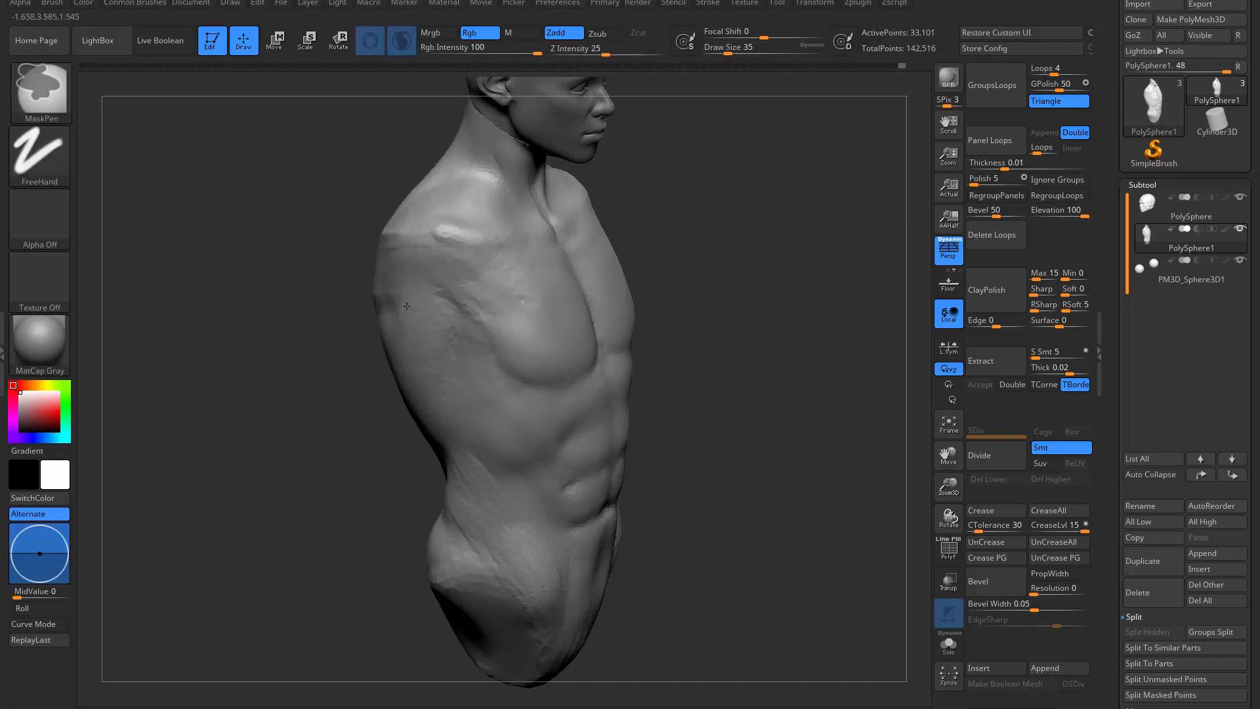
{"action": "mouse_move", "coordinate": [406, 306]}
{"action": "left_mouse_down", "text": "ctrl"}
{"action": "mouse_move", "coordinate": [525, 315]}
{"action": "mouse_move", "coordinate": [504, 293]}
{"action": "left_mouse_up", "text": "ctrl"}
Step: Set the Move brush draw size to 192 and clear the mask from the torso
{"action": "left_click_drag", "start_coordinate": [728, 279], "coordinate": [578, 447]}
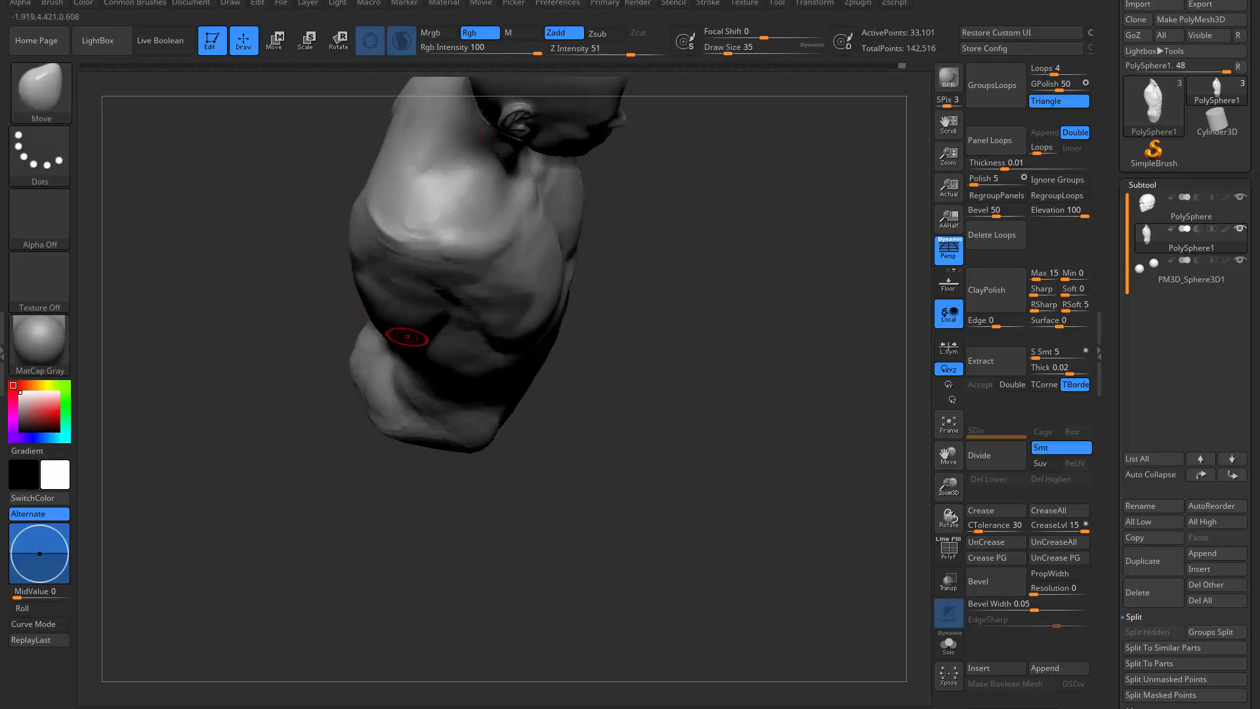
{"action": "key", "text": "s"}
{"action": "left_click", "coordinate": [442, 299]}
{"action": "left_click_drag", "start_coordinate": [633, 328], "coordinate": [669, 367], "text": "ctrl"}
{"action": "mouse_move", "coordinate": [682, 367]}
{"action": "left_mouse_down"}
{"action": "mouse_move", "coordinate": [659, 282]}
{"action": "mouse_move", "coordinate": [557, 262]}
{"action": "left_mouse_up"}
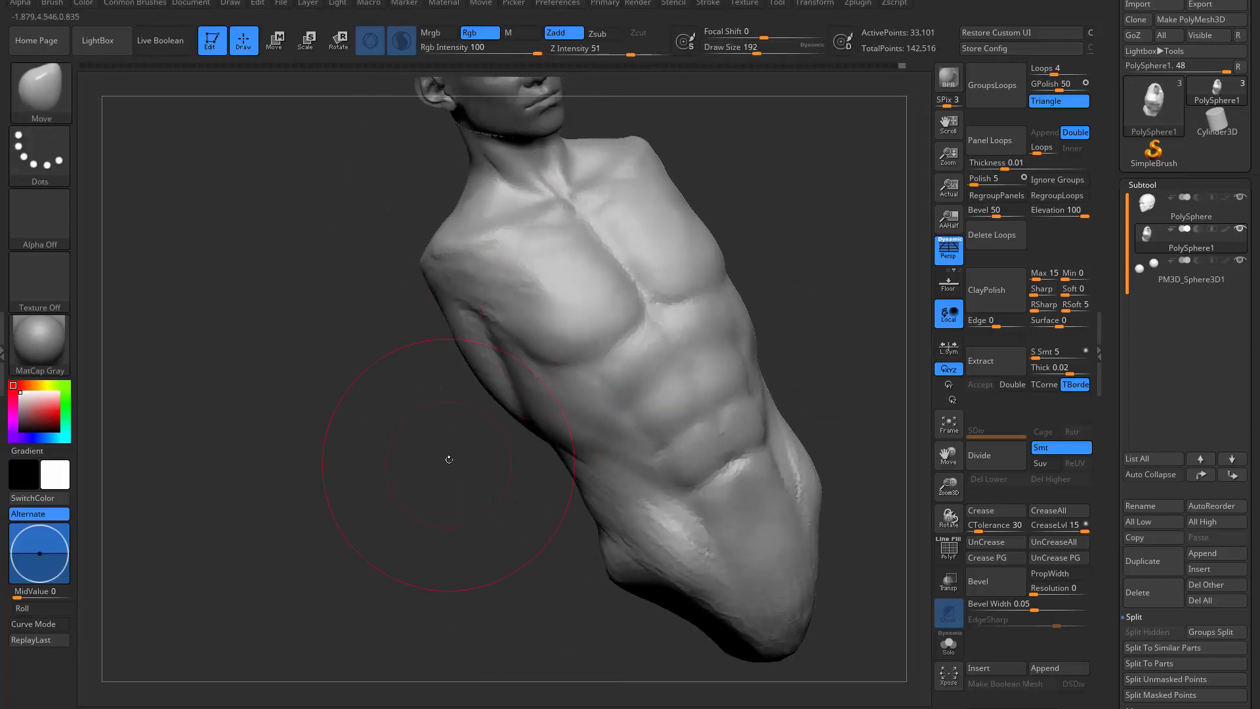
{"action": "left_click_drag", "start_coordinate": [449, 459], "coordinate": [177, 580]}
{"action": "left_click_drag", "start_coordinate": [698, 284], "coordinate": [683, 295], "text": "shift"}
Step: Switch to ClayBuildup and set the draw size to 101
{"action": "key", "text": "s"}
{"action": "left_click_drag", "start_coordinate": [630, 350], "coordinate": [536, 388]}
{"action": "key", "text": "b"}
{"action": "key", "text": "c"}
{"action": "key", "text": "b"}
{"action": "mouse_move", "coordinate": [711, 360]}
{"action": "left_mouse_down"}
{"action": "mouse_move", "coordinate": [584, 354]}
{"action": "mouse_move", "coordinate": [708, 288]}
{"action": "left_mouse_up"}
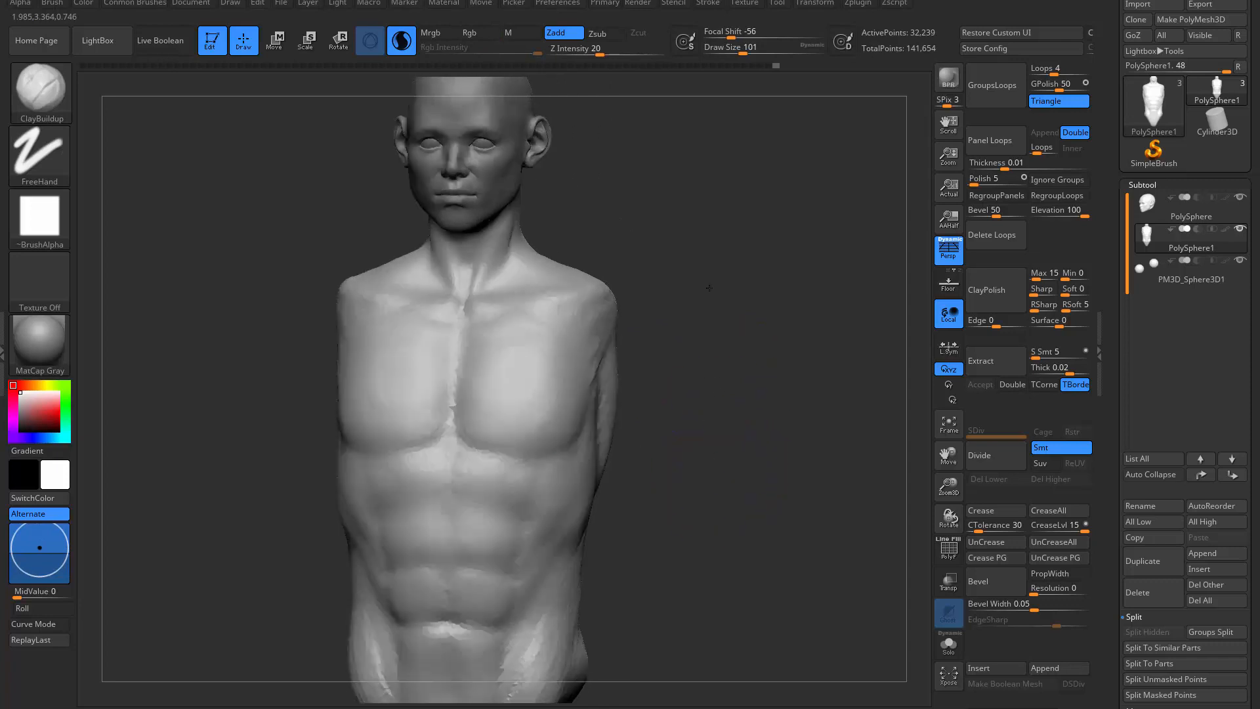
Step: Reshape the hip contour at the sides and back of the lower torso with the Move brush at draw size 202
{"action": "mouse_move", "coordinate": [702, 485]}
{"action": "left_mouse_down", "text": "alt"}
{"action": "mouse_move", "coordinate": [686, 357]}
{"action": "mouse_move", "coordinate": [691, 367]}
{"action": "left_mouse_up", "text": "alt"}
{"action": "mouse_move", "coordinate": [690, 367]}
{"action": "left_mouse_down", "text": "alt"}
{"action": "mouse_move", "coordinate": [683, 331]}
{"action": "mouse_move", "coordinate": [676, 374]}
{"action": "left_mouse_up", "text": "alt"}
{"action": "key", "text": "s"}
{"action": "key", "text": "b"}
{"action": "key", "text": "m"}
{"action": "key", "text": "v"}
{"action": "mouse_move", "coordinate": [579, 397]}
{"action": "left_mouse_down"}
{"action": "mouse_move", "coordinate": [594, 397]}
{"action": "mouse_move", "coordinate": [563, 392]}
{"action": "left_mouse_up"}
{"action": "left_click_drag", "start_coordinate": [662, 373], "coordinate": [559, 391]}
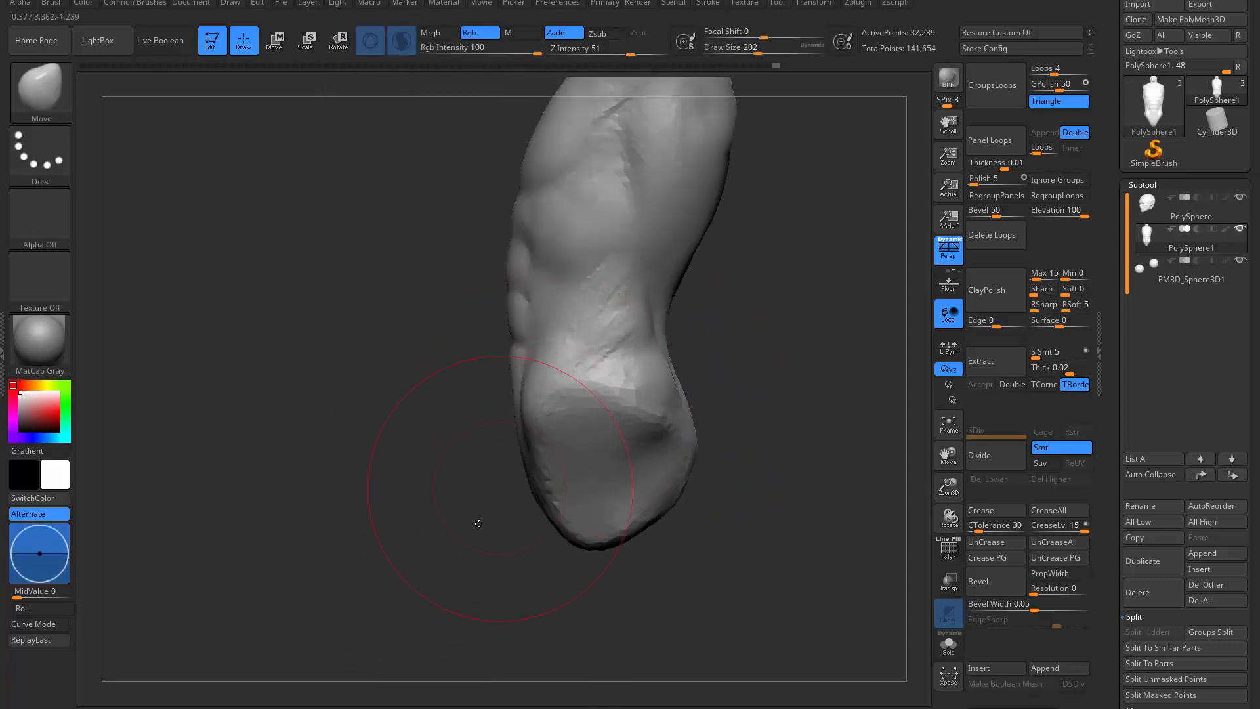
{"action": "mouse_move", "coordinate": [478, 523]}
{"action": "left_mouse_down"}
{"action": "mouse_move", "coordinate": [584, 404]}
{"action": "mouse_move", "coordinate": [557, 390]}
{"action": "left_mouse_up"}
{"action": "left_click_drag", "start_coordinate": [660, 406], "coordinate": [462, 436]}
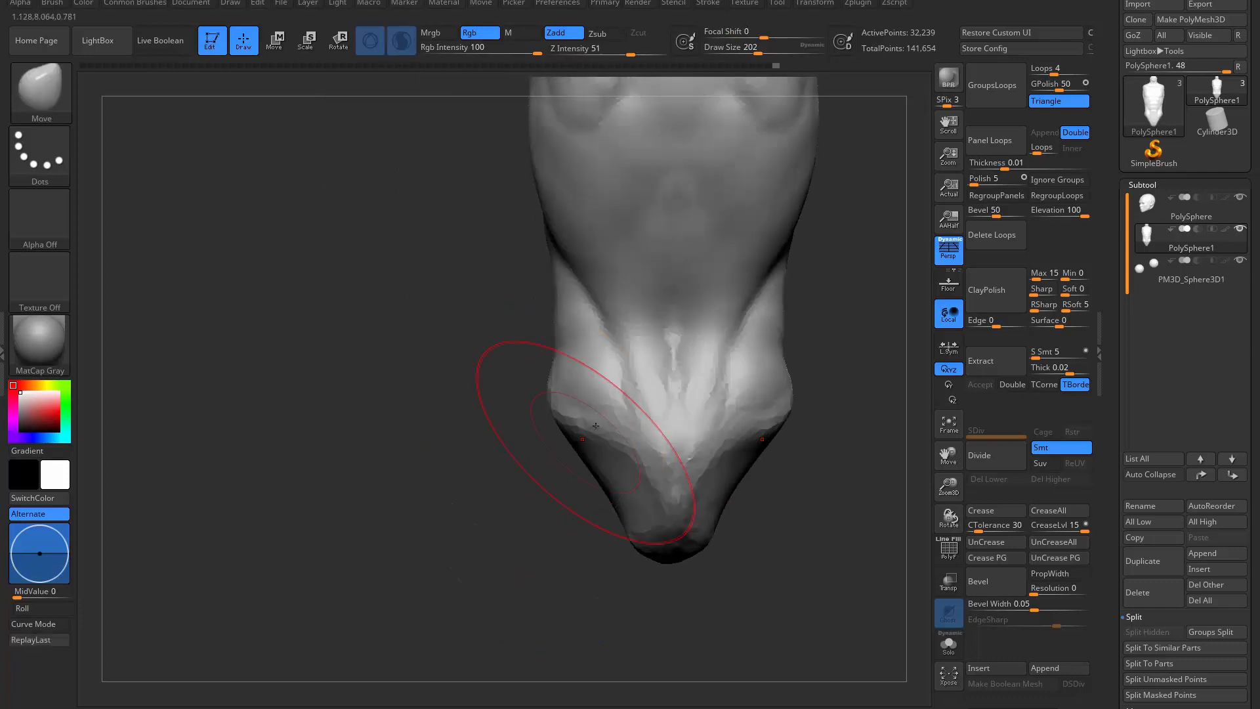
{"action": "left_click_drag", "start_coordinate": [581, 415], "coordinate": [591, 399]}
{"action": "left_click_drag", "start_coordinate": [529, 483], "coordinate": [774, 410]}
Step: Adjust the outer contour just below the shoulder with the Move brush at draw size 202
{"action": "left_click_drag", "start_coordinate": [677, 394], "coordinate": [683, 429], "text": "alt"}
{"action": "left_click_drag", "start_coordinate": [689, 377], "coordinate": [727, 372]}
{"action": "left_click_drag", "start_coordinate": [695, 326], "coordinate": [715, 371], "text": "alt"}
{"action": "left_click_drag", "start_coordinate": [640, 281], "coordinate": [643, 263]}
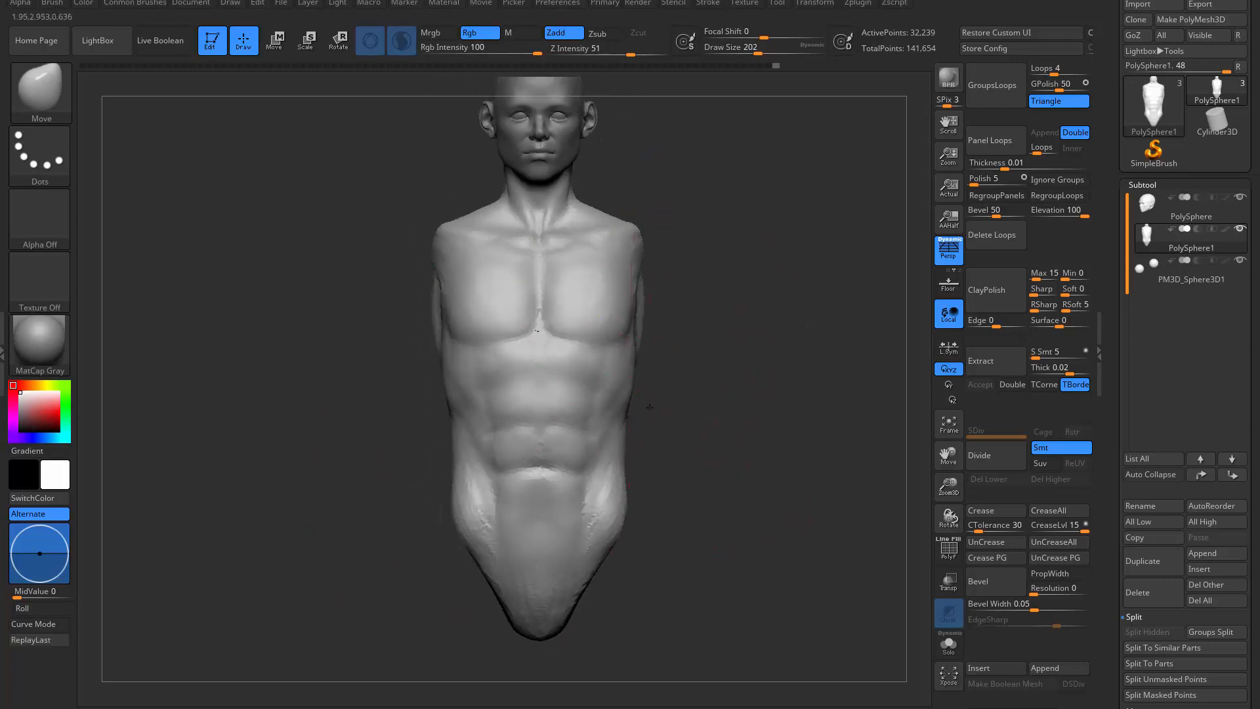
{"action": "left_click_drag", "start_coordinate": [649, 407], "coordinate": [692, 450], "text": "alt"}
{"action": "left_click_drag", "start_coordinate": [691, 450], "coordinate": [662, 340]}
Step: Set the draw size to 112, switch to ClayBuildup and smooth the lower obliques beside the abdomen
{"action": "left_click_drag", "start_coordinate": [662, 340], "coordinate": [582, 299]}
{"action": "key", "text": "s"}
{"action": "left_click_drag", "start_coordinate": [489, 301], "coordinate": [492, 274]}
{"action": "mouse_move", "coordinate": [676, 325]}
{"action": "left_mouse_down"}
{"action": "mouse_move", "coordinate": [610, 328]}
{"action": "mouse_move", "coordinate": [682, 374]}
{"action": "mouse_move", "coordinate": [694, 427]}
{"action": "left_mouse_up"}
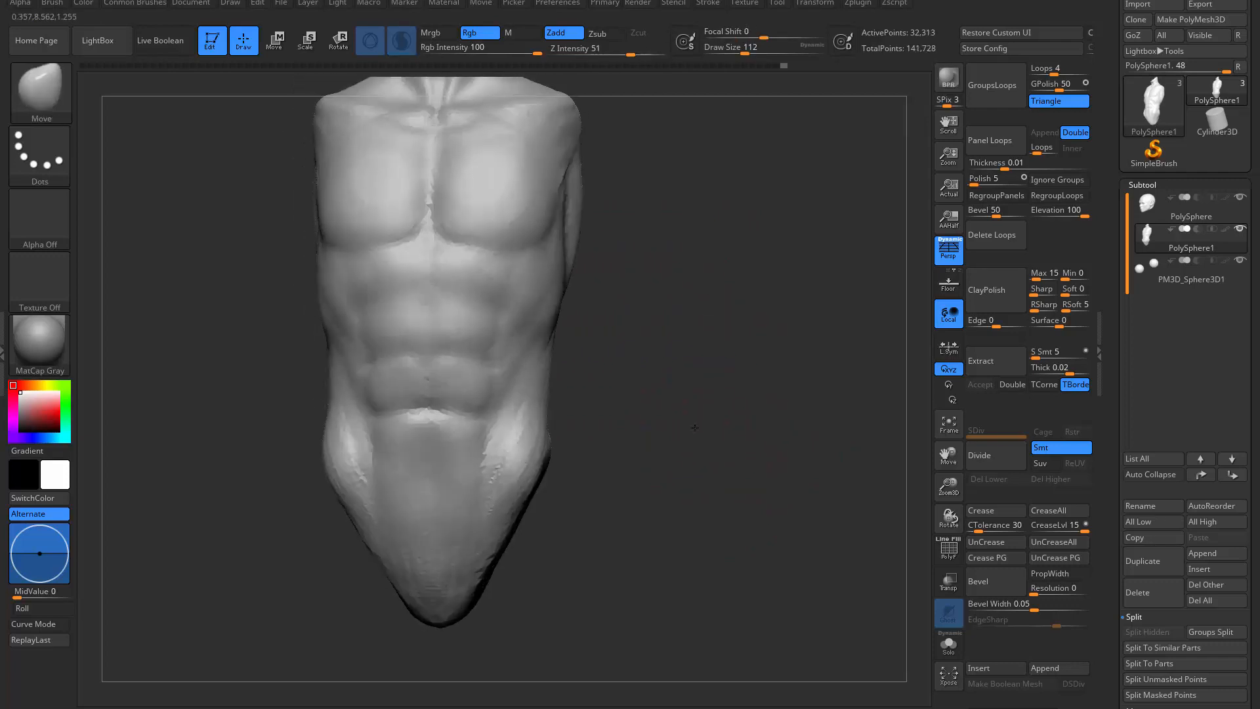
{"action": "key", "text": "b"}
{"action": "key", "text": "c"}
{"action": "key", "text": "b"}
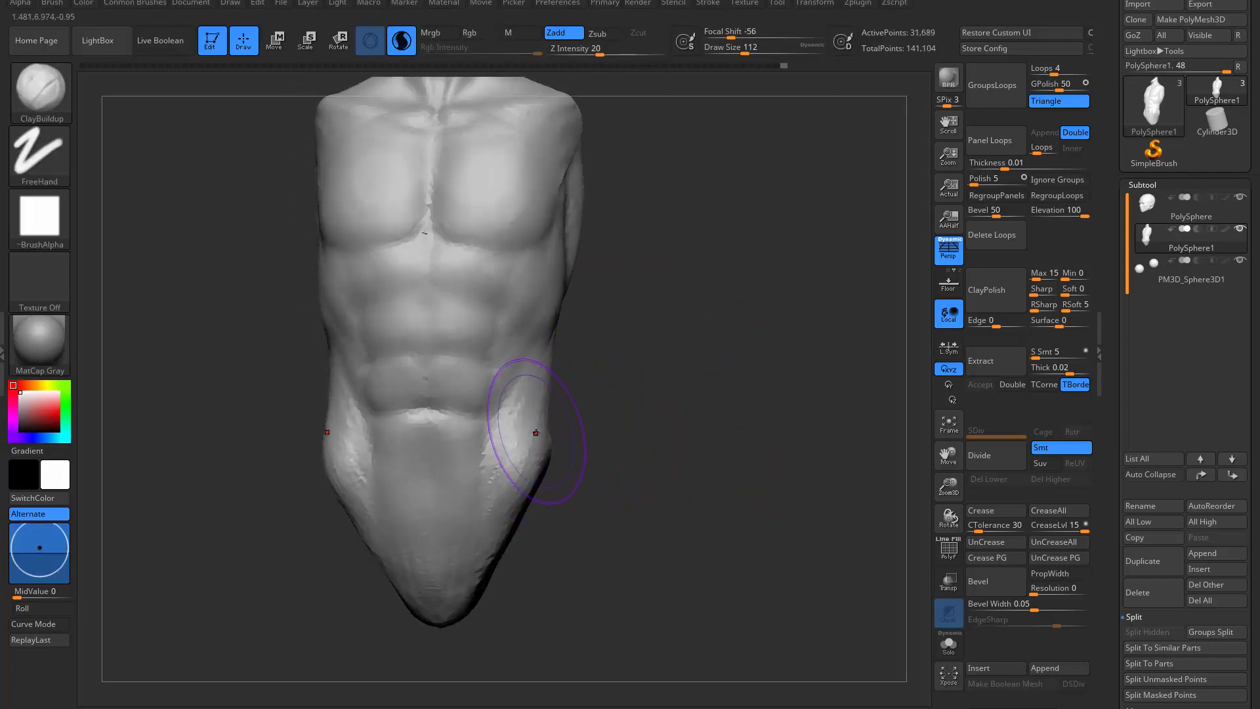
{"action": "mouse_move", "coordinate": [518, 453]}
{"action": "left_mouse_down", "text": "shift"}
{"action": "mouse_move", "coordinate": [522, 400]}
{"action": "mouse_move", "coordinate": [525, 446]}
{"action": "left_mouse_up", "text": "shift"}
{"action": "mouse_move", "coordinate": [607, 337]}
{"action": "left_mouse_down", "text": "alt"}
{"action": "mouse_move", "coordinate": [627, 422]}
{"action": "mouse_move", "coordinate": [637, 391]}
{"action": "mouse_move", "coordinate": [534, 337]}
{"action": "left_mouse_up", "text": "alt"}
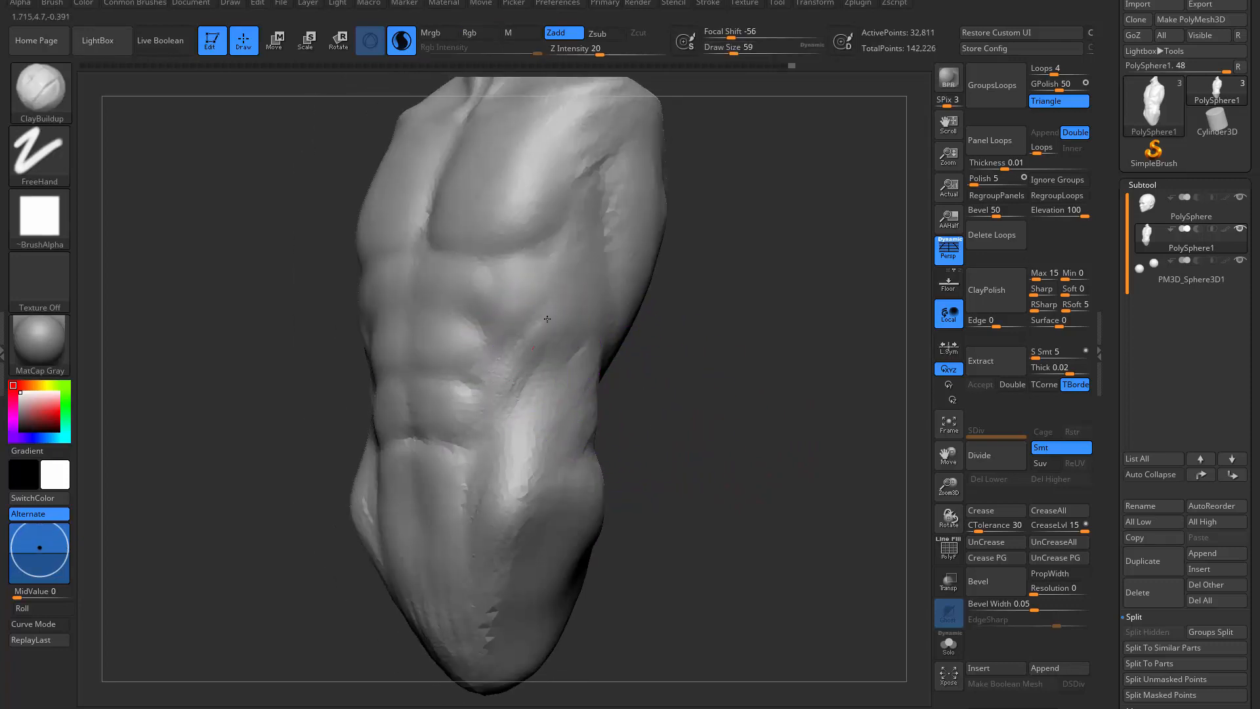
Step: Add serratus muscle strokes on the side of the rib cage below the armpit with ClayBuildup at draw size 59
{"action": "left_click_drag", "start_coordinate": [547, 319], "coordinate": [552, 308]}
{"action": "mouse_move", "coordinate": [656, 371]}
{"action": "left_mouse_down"}
{"action": "mouse_move", "coordinate": [568, 388]}
{"action": "mouse_move", "coordinate": [593, 381]}
{"action": "left_mouse_up"}
{"action": "left_click_drag", "start_coordinate": [577, 318], "coordinate": [549, 338]}
{"action": "left_click_drag", "start_coordinate": [589, 394], "coordinate": [584, 398]}
{"action": "left_click_drag", "start_coordinate": [606, 401], "coordinate": [591, 404]}
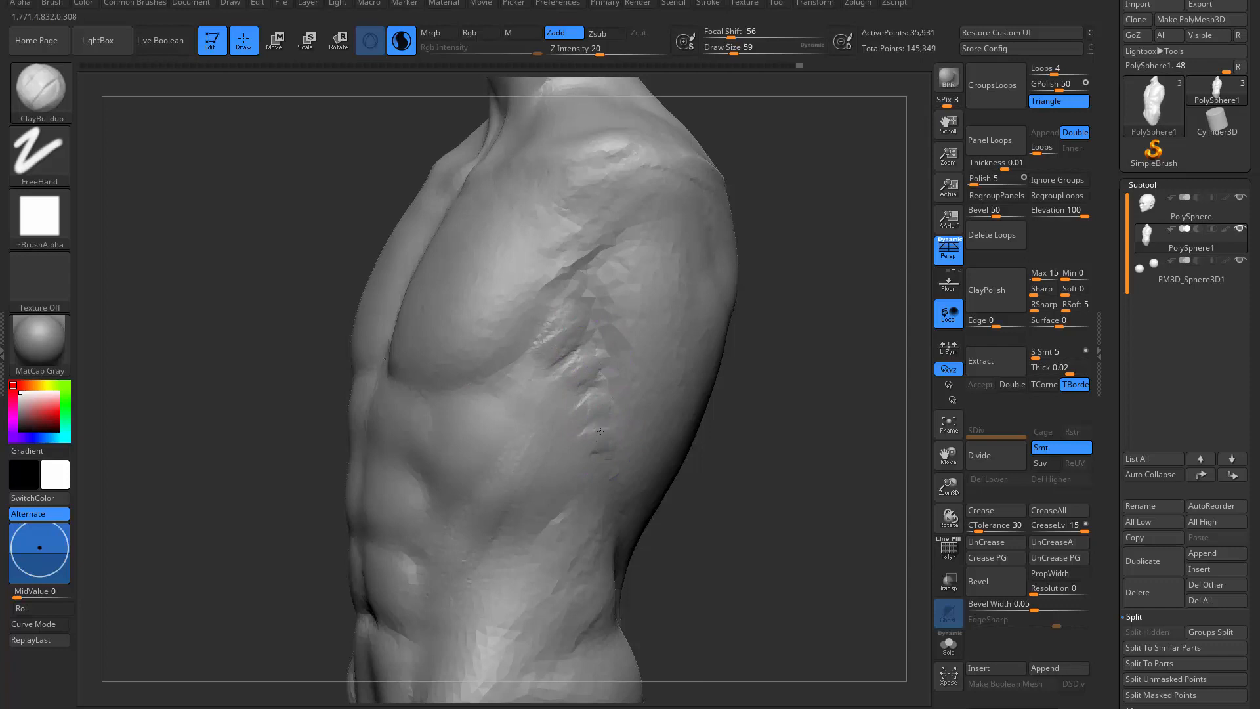
Step: Carve grooves between the serratus bumps beside the pectoral with DamStandard
{"action": "key", "text": "b"}
{"action": "key", "text": "d"}
{"action": "key", "text": "s"}
{"action": "mouse_move", "coordinate": [586, 427]}
{"action": "left_mouse_down"}
{"action": "mouse_move", "coordinate": [610, 408]}
{"action": "mouse_move", "coordinate": [599, 388]}
{"action": "mouse_move", "coordinate": [569, 383]}
{"action": "left_mouse_up"}
{"action": "mouse_move", "coordinate": [546, 336]}
{"action": "left_mouse_down"}
{"action": "mouse_move", "coordinate": [541, 355]}
{"action": "mouse_move", "coordinate": [559, 361]}
{"action": "left_mouse_up"}
Step: Build diagonal muscle strands from the serratus down toward the abdomen with ClayBuildup at draw size 59
{"action": "key", "text": "b"}
{"action": "key", "text": "c"}
{"action": "key", "text": "b"}
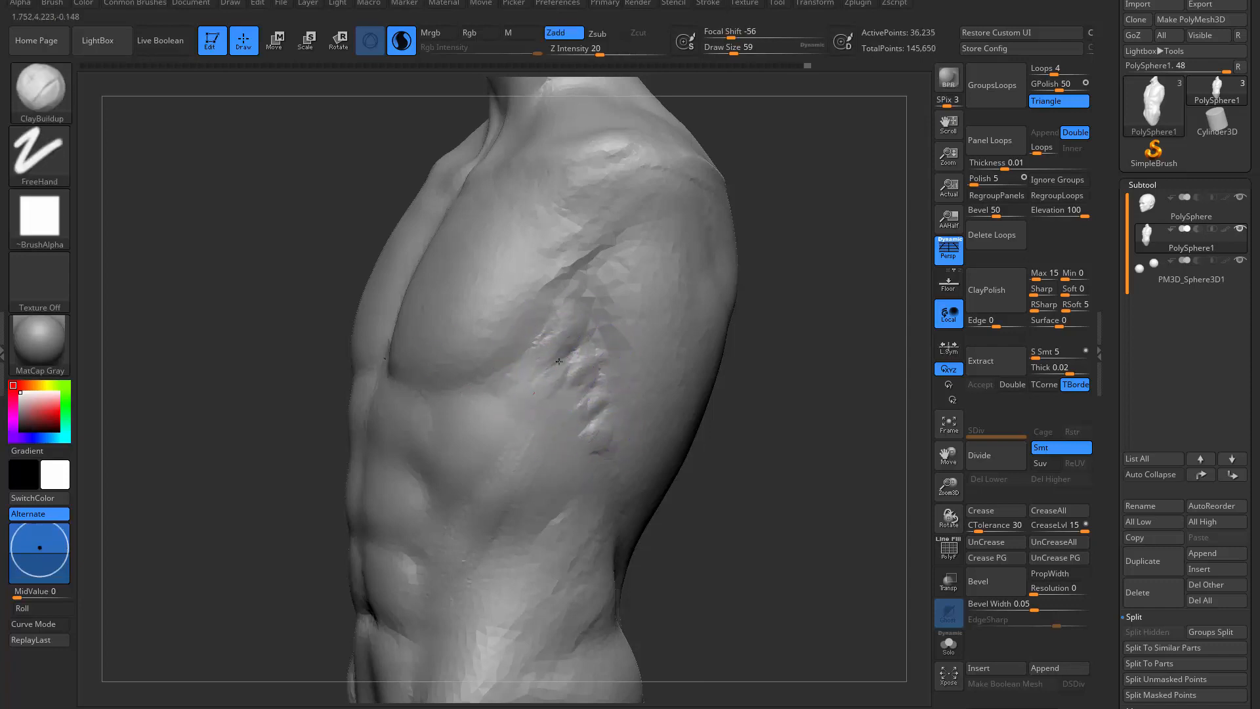
{"action": "left_click_drag", "start_coordinate": [512, 445], "coordinate": [565, 409]}
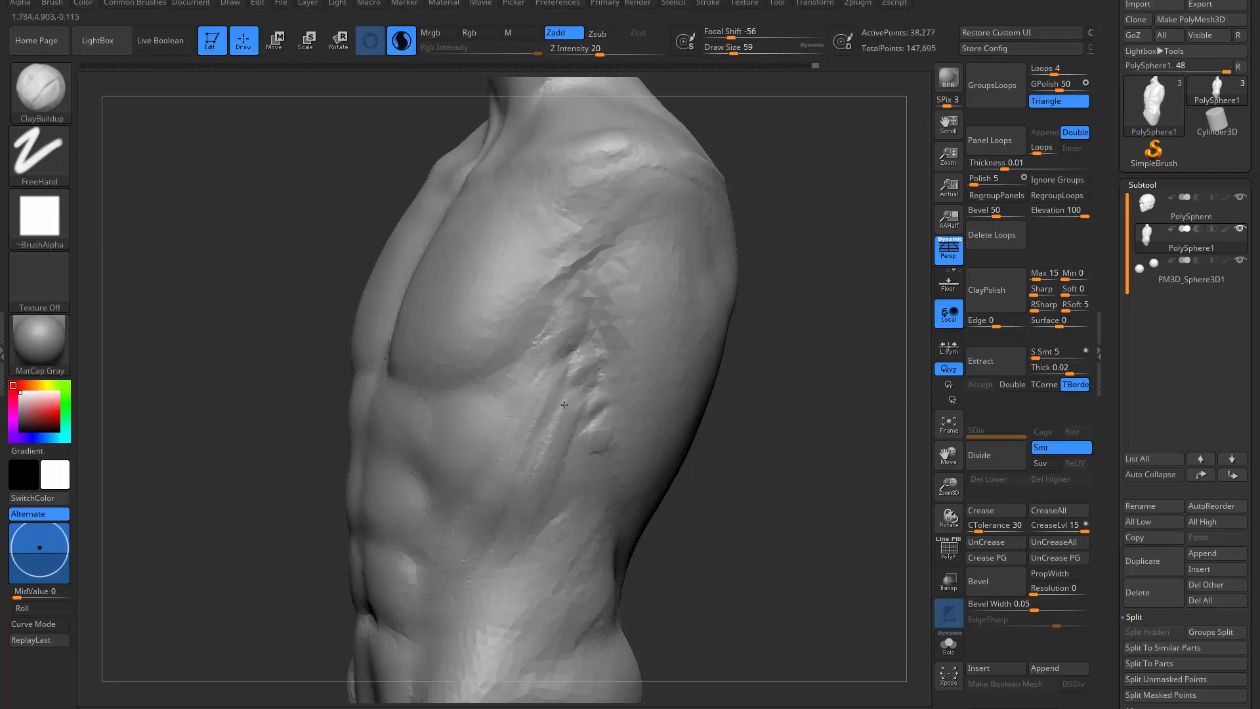
{"action": "left_click_drag", "start_coordinate": [583, 439], "coordinate": [594, 406]}
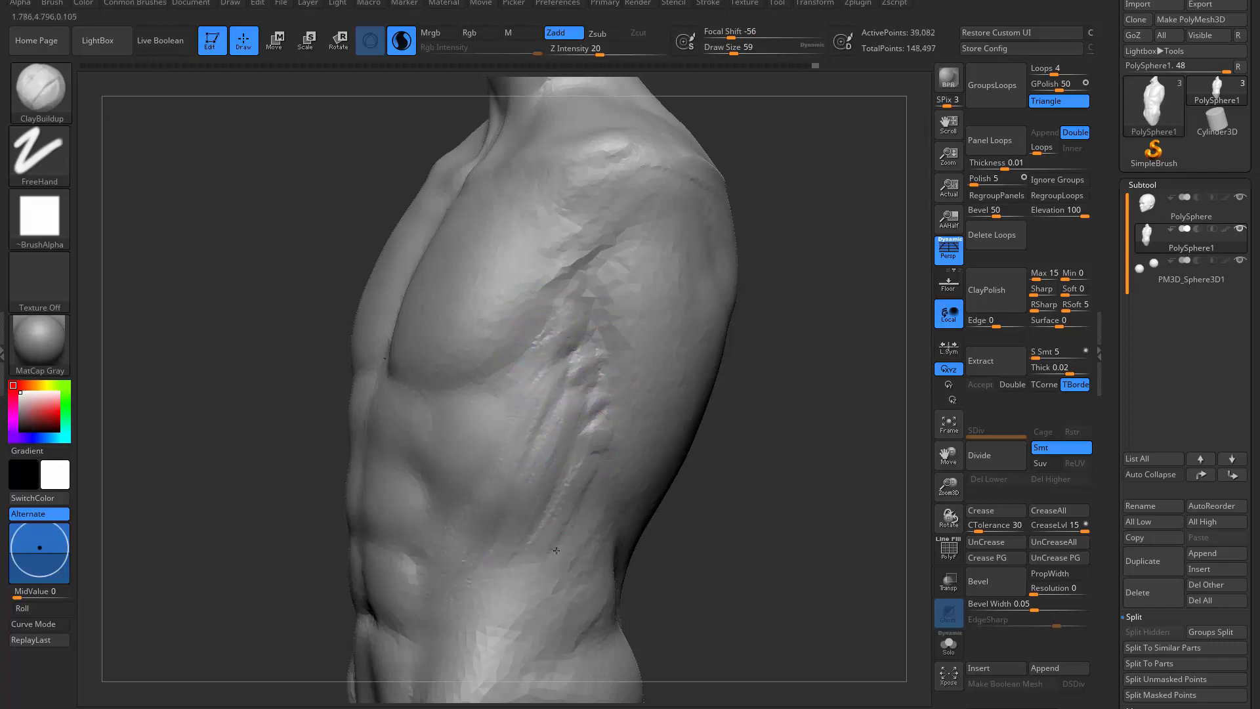
Step: Continue the oblique strands from the ribs down to the hip with ClayBuildup and smooth them at draw size 59
{"action": "right_click_drag", "start_coordinate": [540, 605], "coordinate": [551, 434], "text": "alt"}
{"action": "right_click_drag", "start_coordinate": [607, 380], "coordinate": [647, 377]}
{"action": "left_click_drag", "start_coordinate": [601, 366], "coordinate": [621, 299]}
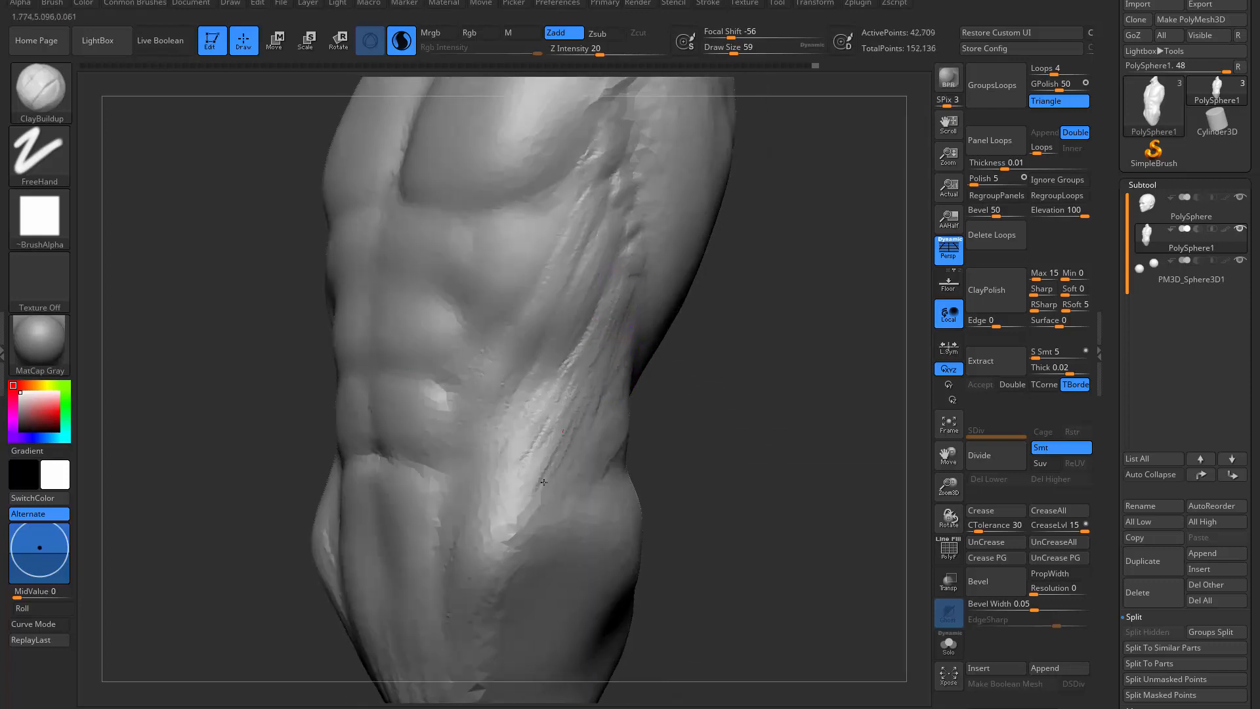
{"action": "left_click_drag", "start_coordinate": [544, 482], "coordinate": [561, 406], "text": "shift"}
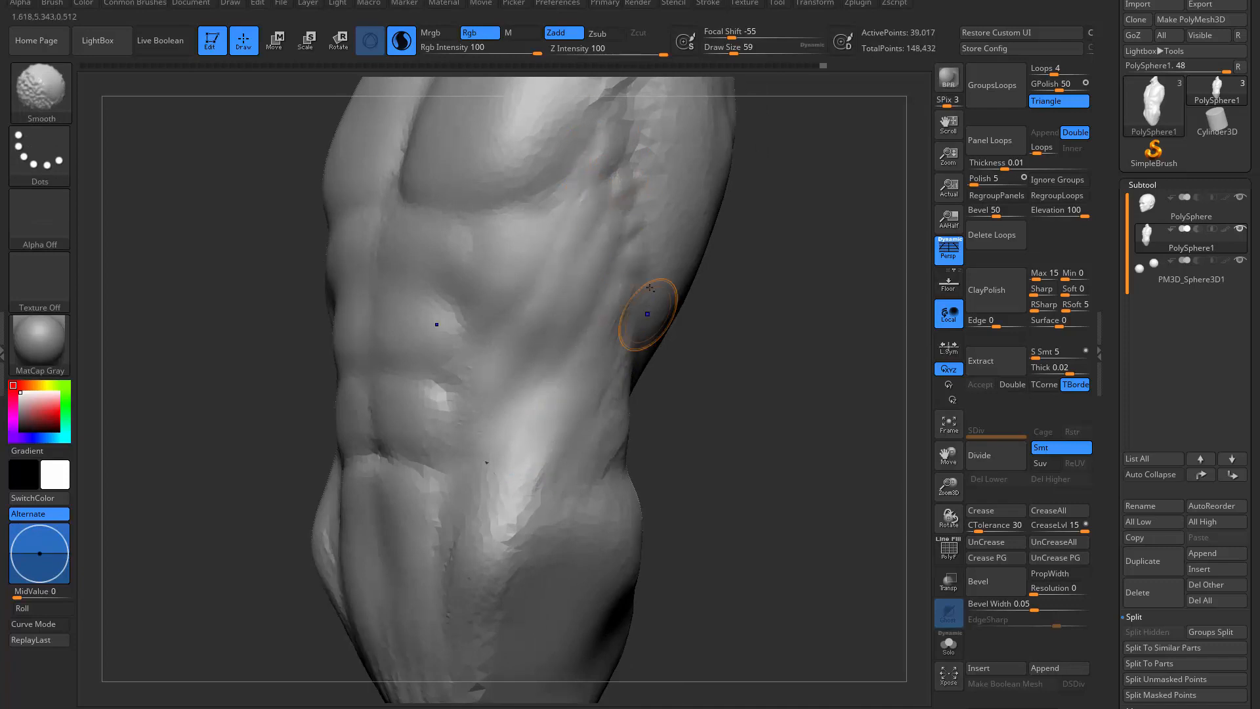
Step: Reshape the lat contour behind the pectoral with the Move brush at draw size 132
{"action": "mouse_move", "coordinate": [649, 287]}
{"action": "right_mouse_down"}
{"action": "mouse_move", "coordinate": [602, 319]}
{"action": "mouse_move", "coordinate": [595, 303]}
{"action": "mouse_move", "coordinate": [702, 383]}
{"action": "mouse_move", "coordinate": [668, 345]}
{"action": "mouse_move", "coordinate": [681, 396]}
{"action": "mouse_move", "coordinate": [658, 298]}
{"action": "mouse_move", "coordinate": [647, 303]}
{"action": "mouse_move", "coordinate": [681, 301]}
{"action": "mouse_move", "coordinate": [664, 273]}
{"action": "right_mouse_up"}
{"action": "key", "text": "s"}
{"action": "left_click_drag", "start_coordinate": [667, 277], "coordinate": [684, 280]}
{"action": "key", "text": "b"}
{"action": "key", "text": "m"}
{"action": "key", "text": "v"}
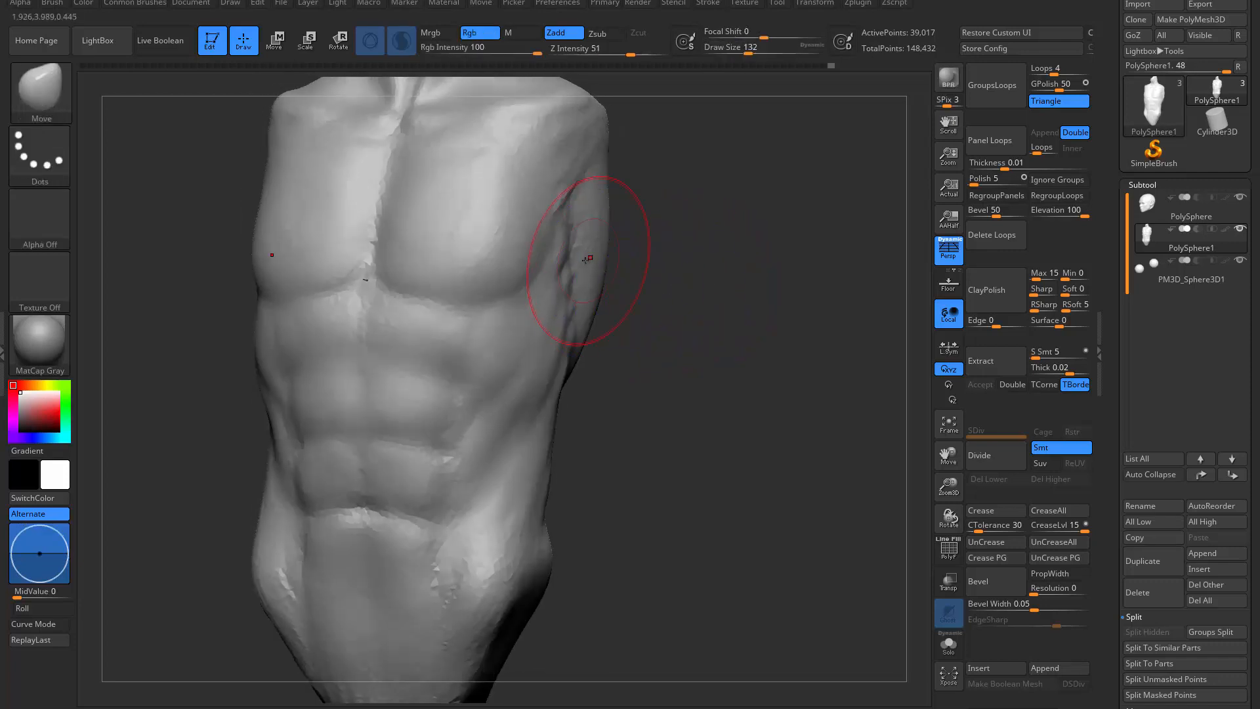
{"action": "left_click_drag", "start_coordinate": [586, 259], "coordinate": [575, 216]}
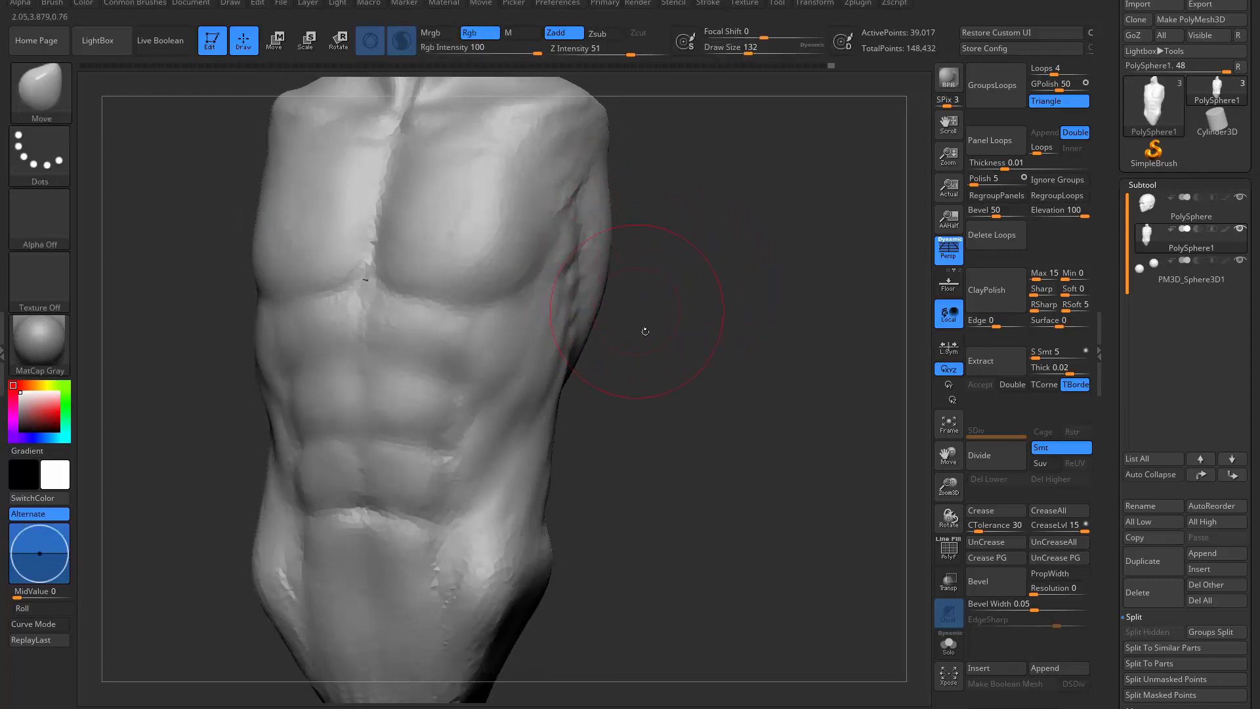
Step: Smooth the flank and hip surfaces at draw size 132
{"action": "mouse_move", "coordinate": [645, 331]}
{"action": "right_mouse_down"}
{"action": "mouse_move", "coordinate": [569, 368]}
{"action": "mouse_move", "coordinate": [589, 381]}
{"action": "right_mouse_up"}
{"action": "left_click_drag", "start_coordinate": [575, 424], "coordinate": [585, 463], "text": "shift"}
{"action": "mouse_move", "coordinate": [647, 482]}
{"action": "right_mouse_down"}
{"action": "mouse_move", "coordinate": [603, 489]}
{"action": "mouse_move", "coordinate": [627, 502]}
{"action": "right_mouse_up"}
{"action": "left_click_drag", "start_coordinate": [664, 533], "coordinate": [679, 512], "text": "shift"}
{"action": "mouse_move", "coordinate": [695, 488]}
{"action": "right_mouse_down"}
{"action": "mouse_move", "coordinate": [747, 470]}
{"action": "mouse_move", "coordinate": [682, 453]}
{"action": "right_mouse_up"}
{"action": "right_click_drag", "start_coordinate": [682, 452], "coordinate": [652, 402], "text": "ctrl"}
{"action": "mouse_move", "coordinate": [453, 511]}
{"action": "right_mouse_down"}
{"action": "mouse_move", "coordinate": [497, 495]}
{"action": "mouse_move", "coordinate": [446, 437]}
{"action": "right_mouse_up"}
{"action": "right_click_drag", "start_coordinate": [446, 436], "coordinate": [459, 522], "text": "ctrl"}
{"action": "mouse_move", "coordinate": [459, 521]}
{"action": "right_mouse_down", "text": "alt"}
{"action": "mouse_move", "coordinate": [411, 473]}
{"action": "mouse_move", "coordinate": [417, 532]}
{"action": "right_mouse_up", "text": "alt"}
Step: Build up the upper abdominal rows below the pectorals with ClayBuildup at draw size 71
{"action": "key", "text": "s"}
{"action": "left_click_drag", "start_coordinate": [649, 259], "coordinate": [641, 258]}
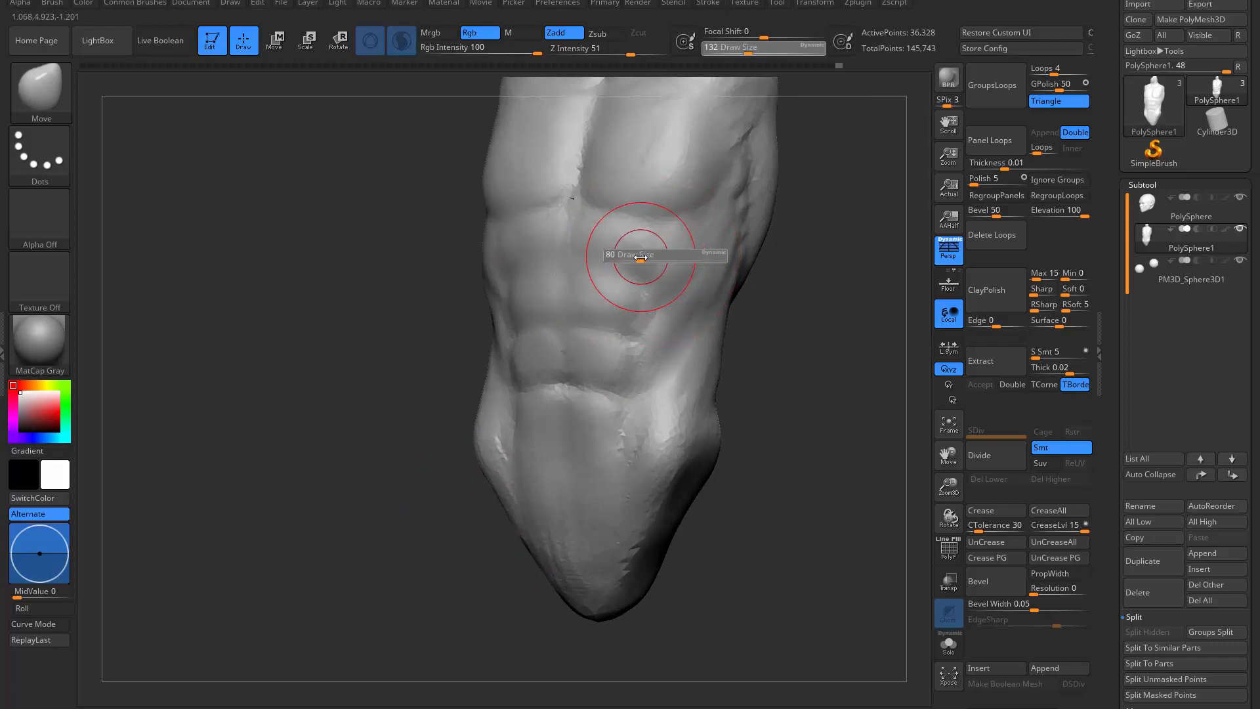
{"action": "key", "text": "b"}
{"action": "key", "text": "c"}
{"action": "key", "text": "b"}
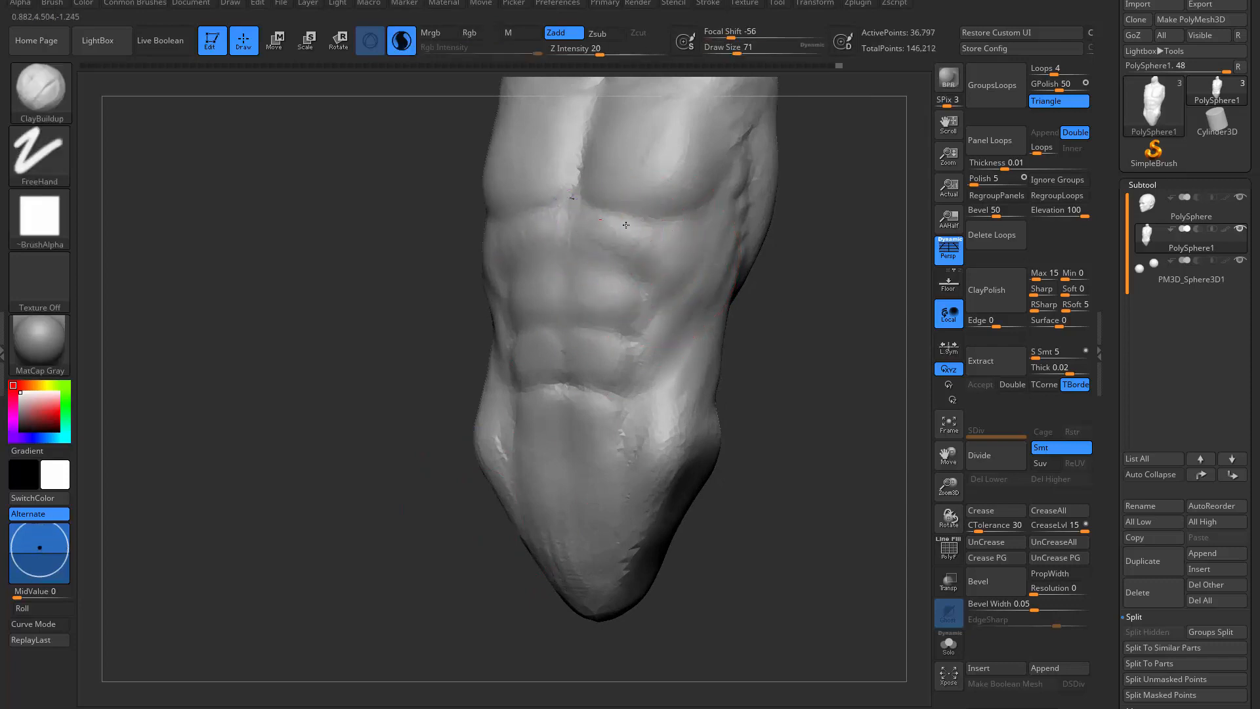
Step: Carve the groove between the upper two abdominal rows with DamStandard at draw size 35
{"action": "key", "text": "b"}
{"action": "key", "text": "d"}
{"action": "key", "text": "s"}
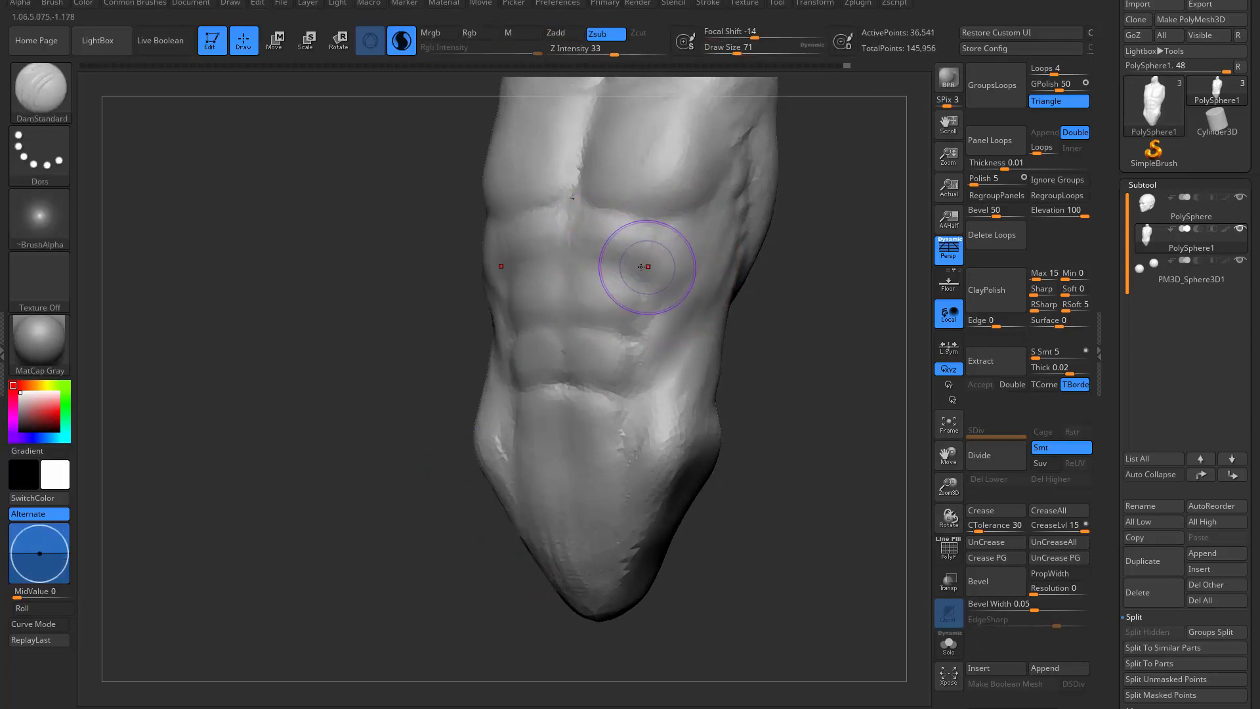
{"action": "key", "text": "s"}
{"action": "left_click_drag", "start_coordinate": [647, 275], "coordinate": [565, 245]}
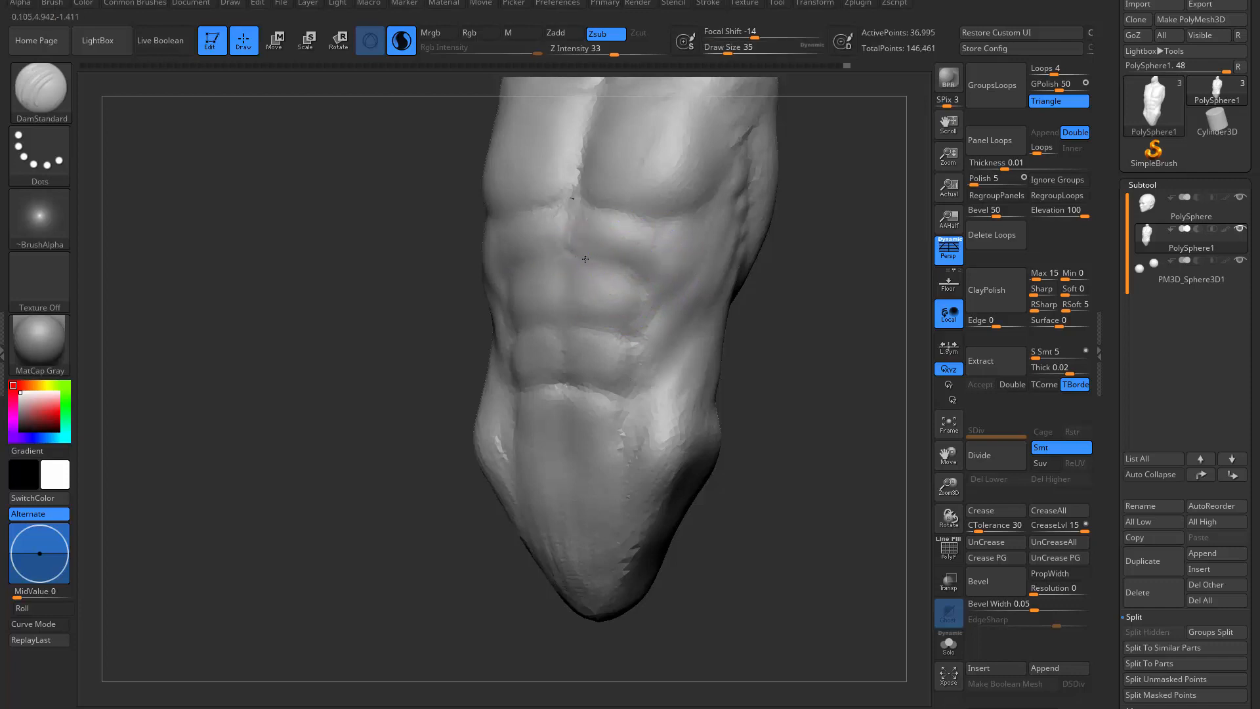
Step: Build up the upper abdominal segments with ClayBuildup at draw size 35 and smooth them
{"action": "key", "text": "b"}
{"action": "key", "text": "c"}
{"action": "key", "text": "b"}
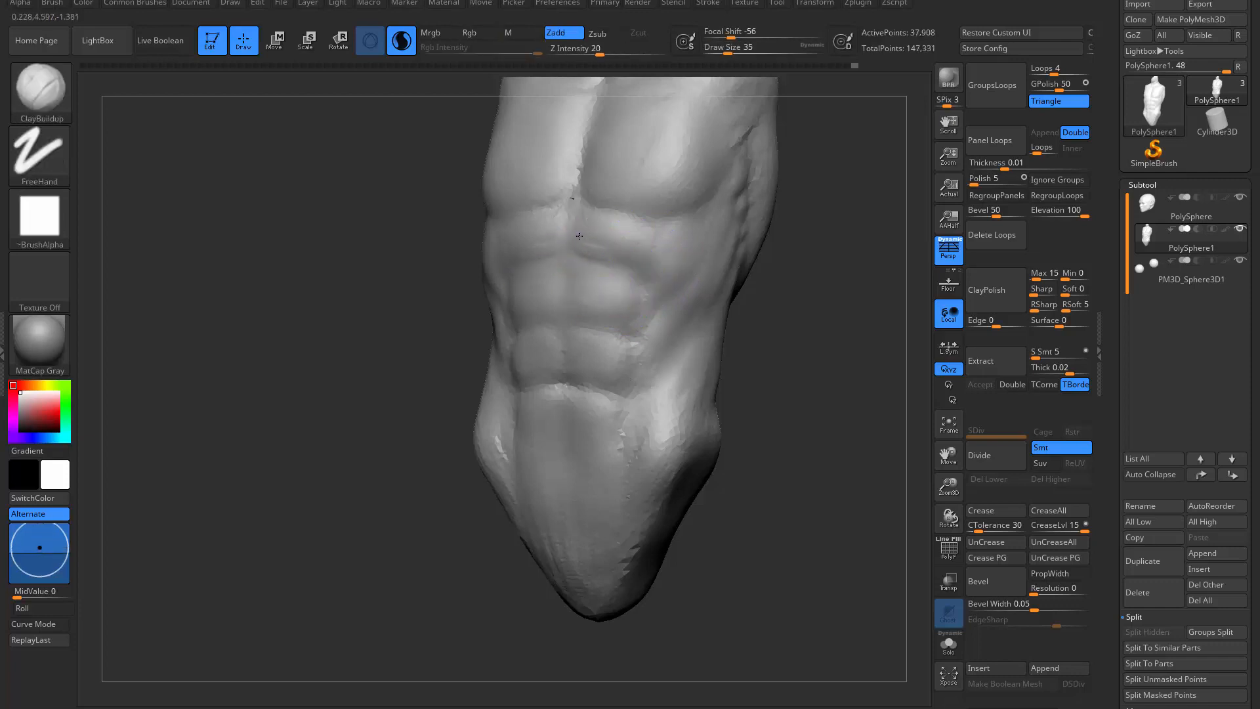
{"action": "left_click_drag", "start_coordinate": [613, 250], "coordinate": [627, 259]}
{"action": "key", "text": "shift"}
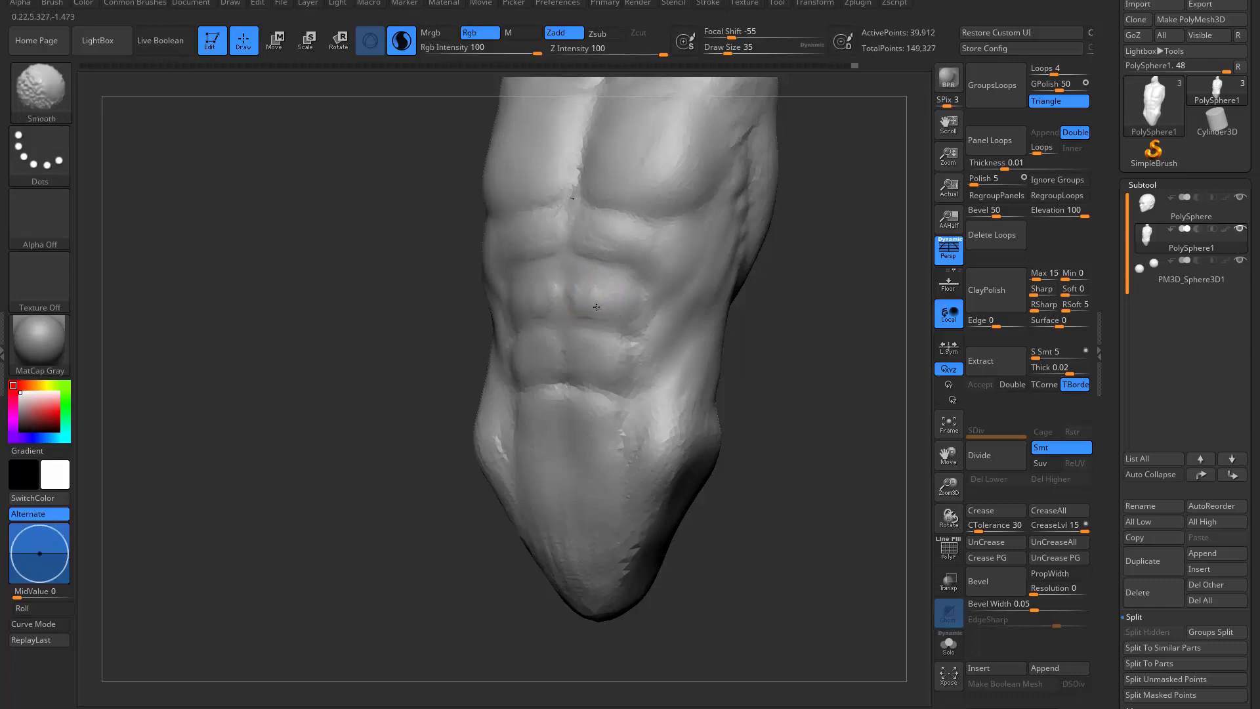
Step: Carve the vertical centre groove between the middle abdominal segments with DamStandard at draw size 35 and smooth it
{"action": "key", "text": "b"}
{"action": "key", "text": "d"}
{"action": "key", "text": "s"}
{"action": "mouse_move", "coordinate": [581, 296]}
{"action": "left_mouse_down", "text": "shift"}
{"action": "mouse_move", "coordinate": [565, 307]}
{"action": "mouse_move", "coordinate": [593, 340]}
{"action": "mouse_move", "coordinate": [572, 318]}
{"action": "left_mouse_up", "text": "shift"}
Step: Build up the middle and lower abdominal segments with ClayBuildup at draw size 35 and smooth their edges
{"action": "key", "text": "b"}
{"action": "key", "text": "c"}
{"action": "key", "text": "b"}
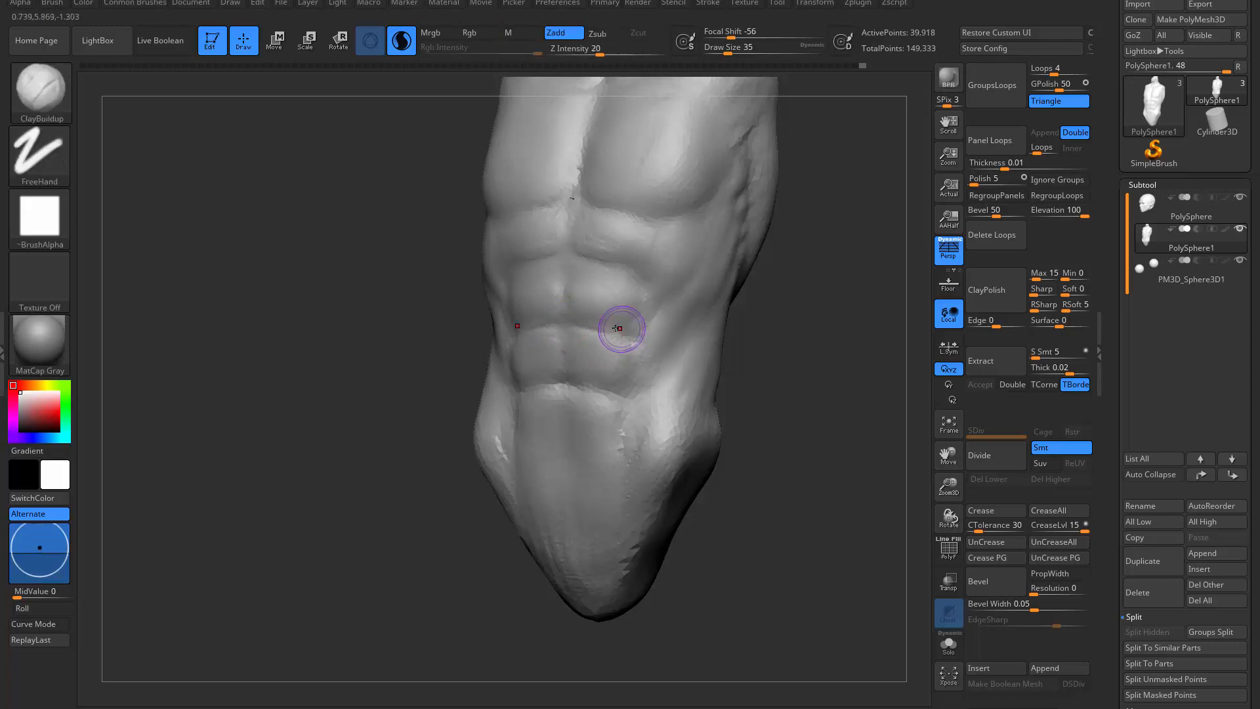
{"action": "mouse_move", "coordinate": [665, 299]}
{"action": "left_mouse_down", "text": "shift"}
{"action": "mouse_move", "coordinate": [636, 308]}
{"action": "mouse_move", "coordinate": [669, 344]}
{"action": "left_mouse_up", "text": "shift"}
{"action": "mouse_move", "coordinate": [669, 344]}
{"action": "right_mouse_down", "text": "ctrl"}
{"action": "mouse_move", "coordinate": [492, 400]}
{"action": "mouse_move", "coordinate": [483, 506]}
{"action": "mouse_move", "coordinate": [577, 371]}
{"action": "mouse_move", "coordinate": [561, 348]}
{"action": "right_mouse_up", "text": "ctrl"}
{"action": "mouse_move", "coordinate": [458, 311]}
{"action": "left_mouse_down"}
{"action": "mouse_move", "coordinate": [492, 304]}
{"action": "mouse_move", "coordinate": [498, 321]}
{"action": "mouse_move", "coordinate": [474, 307]}
{"action": "left_mouse_up"}
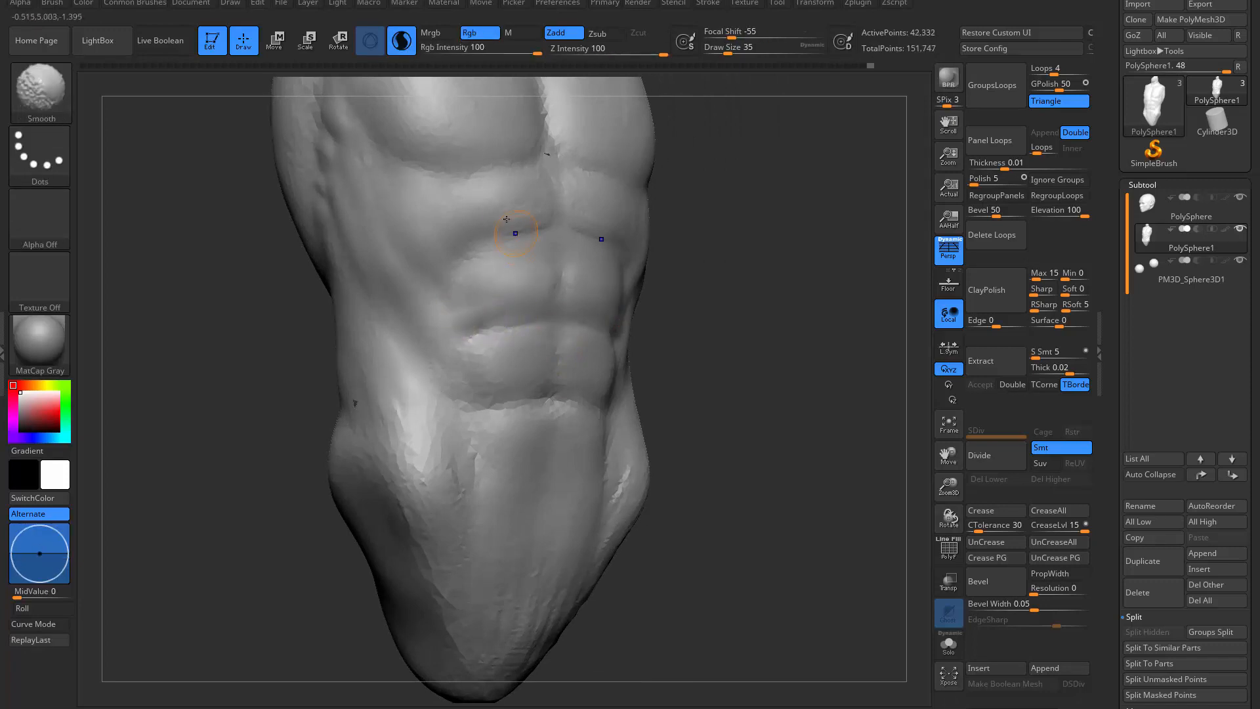
{"action": "mouse_move", "coordinate": [729, 342]}
{"action": "right_mouse_down", "text": "ctrl"}
{"action": "mouse_move", "coordinate": [683, 418]}
{"action": "mouse_move", "coordinate": [644, 413]}
{"action": "mouse_move", "coordinate": [643, 445]}
{"action": "mouse_move", "coordinate": [596, 419]}
{"action": "right_mouse_up", "text": "ctrl"}
{"action": "left_click_drag", "start_coordinate": [557, 396], "coordinate": [526, 392], "text": "shift"}
Step: Carve the navel below the lowest abdominal row with DamStandard, then shape its rim with ClayBuildup at draw size 35
{"action": "right_click_drag", "start_coordinate": [578, 400], "coordinate": [569, 309], "text": "alt"}
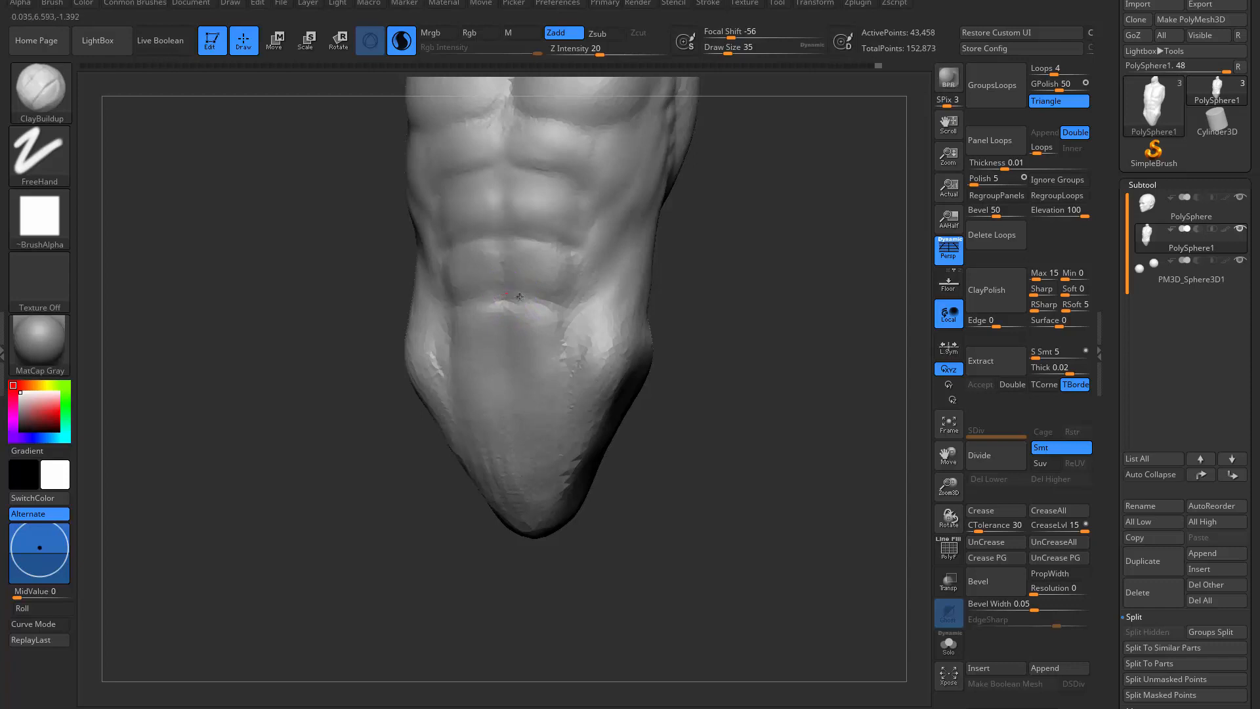
{"action": "key", "text": "b"}
{"action": "key", "text": "d"}
{"action": "key", "text": "s"}
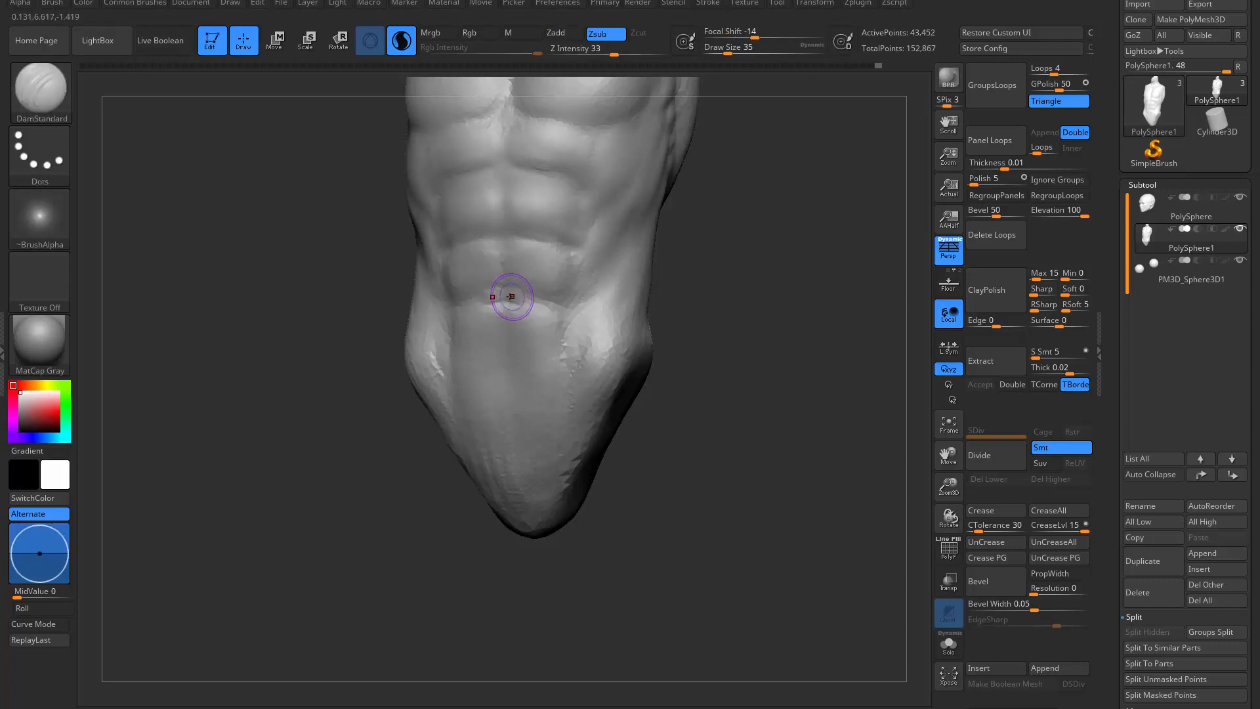
{"action": "key", "text": "b"}
{"action": "key", "text": "c"}
{"action": "key", "text": "b"}
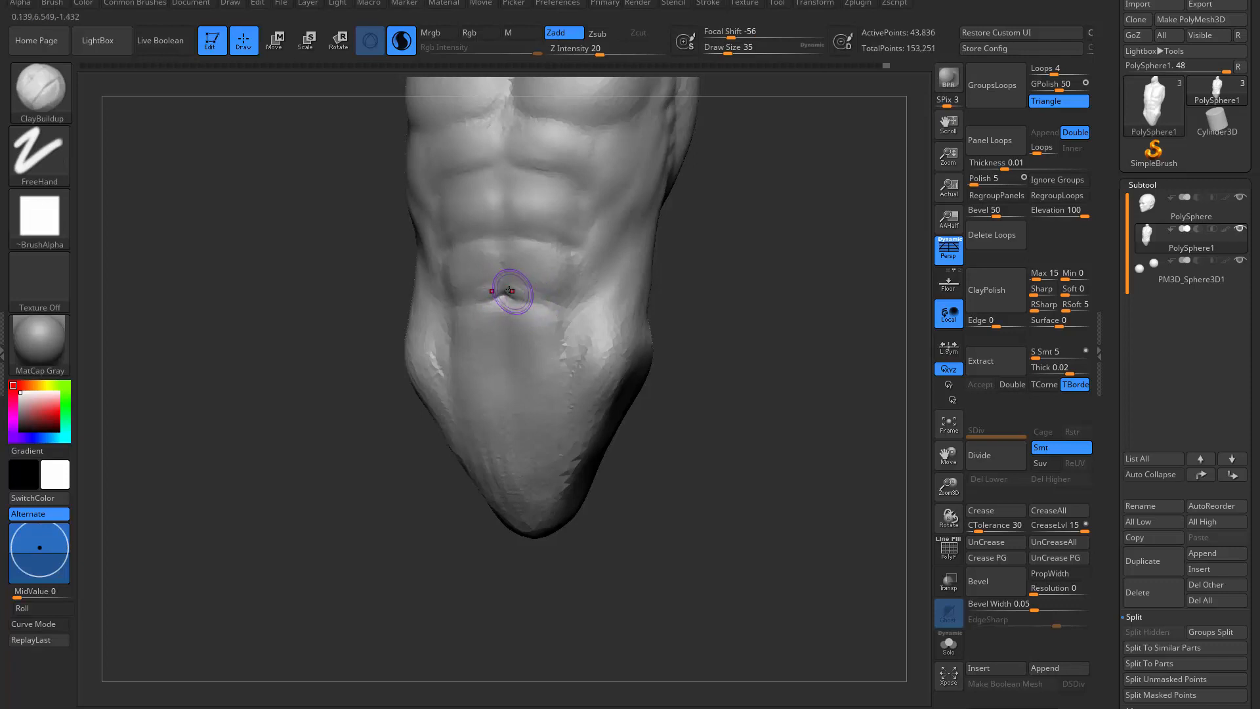
{"action": "key", "text": "shift"}
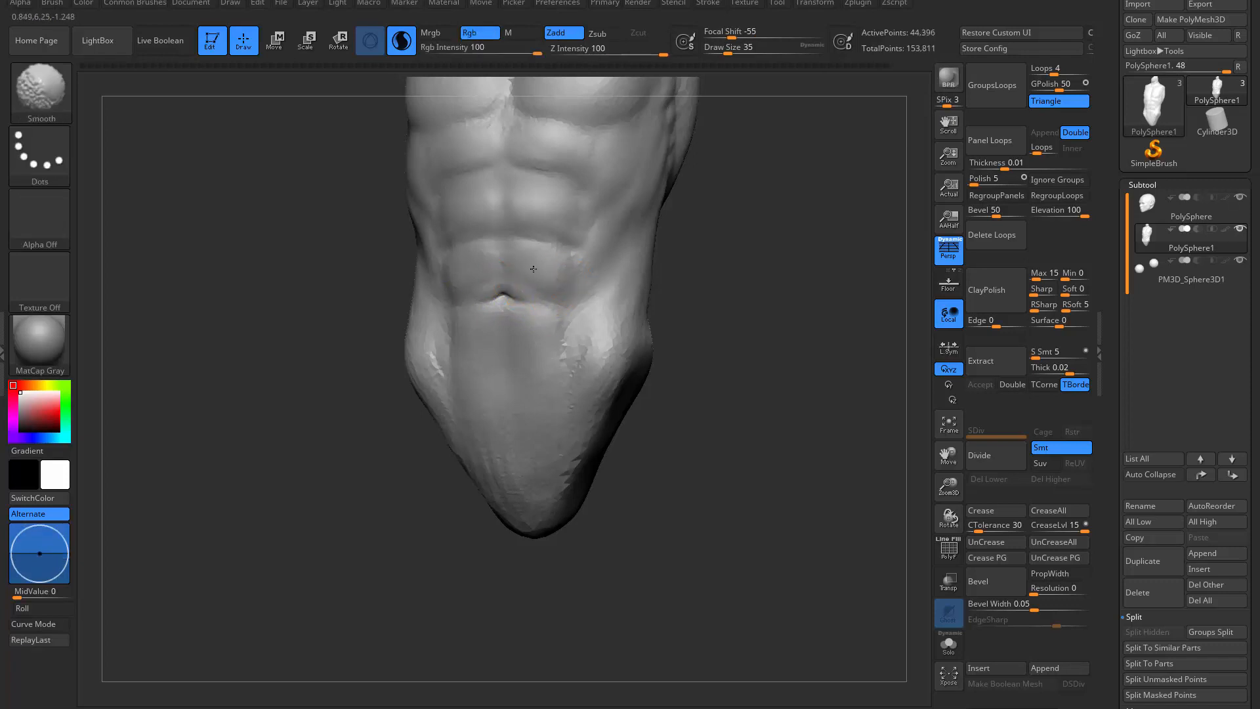
Step: Adjust the shape of the chest with the Move brush at draw size 217
{"action": "mouse_move", "coordinate": [534, 270]}
{"action": "right_mouse_down"}
{"action": "mouse_move", "coordinate": [546, 247]}
{"action": "mouse_move", "coordinate": [540, 194]}
{"action": "right_mouse_up"}
{"action": "key", "text": "s"}
{"action": "left_click_drag", "start_coordinate": [530, 254], "coordinate": [536, 254]}
{"action": "mouse_move", "coordinate": [536, 254]}
{"action": "right_mouse_down"}
{"action": "mouse_move", "coordinate": [541, 217]}
{"action": "mouse_move", "coordinate": [621, 208]}
{"action": "mouse_move", "coordinate": [644, 335]}
{"action": "mouse_move", "coordinate": [586, 293]}
{"action": "right_mouse_up"}
{"action": "key", "text": "b"}
{"action": "key", "text": "m"}
{"action": "key", "text": "v"}
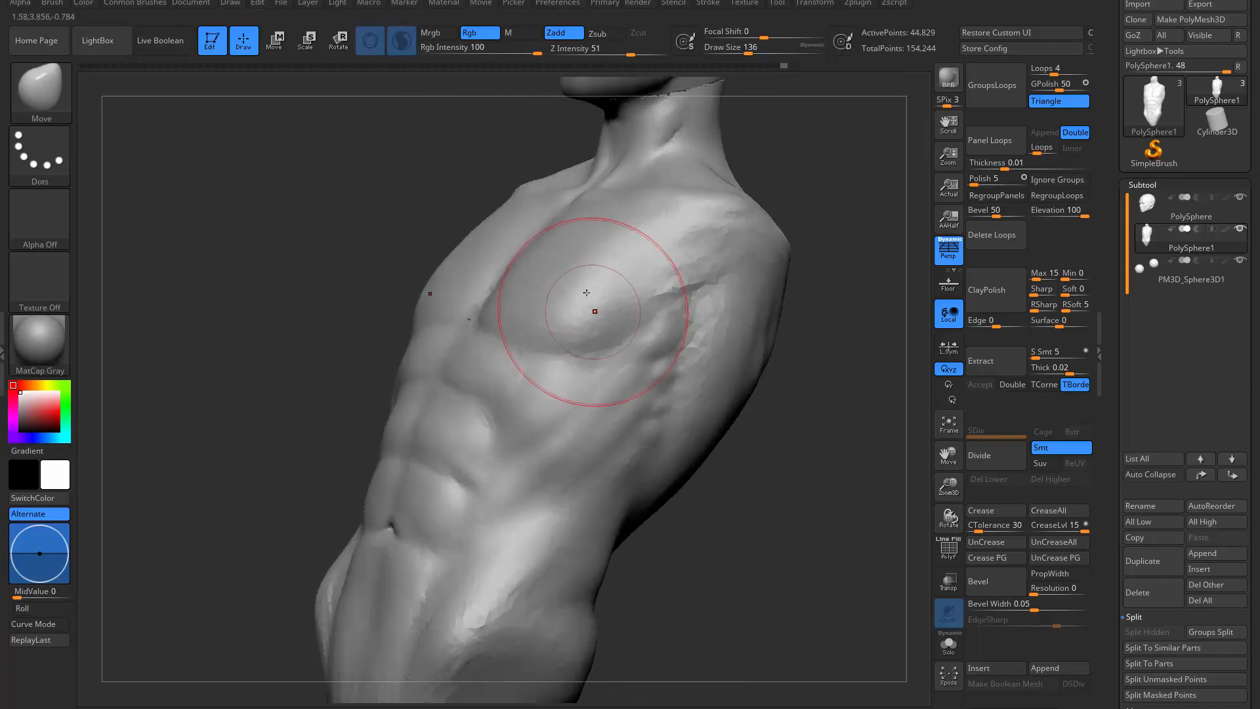
{"action": "mouse_move", "coordinate": [527, 255]}
{"action": "right_mouse_down"}
{"action": "mouse_move", "coordinate": [475, 284]}
{"action": "mouse_move", "coordinate": [498, 269]}
{"action": "right_mouse_up"}
{"action": "key", "text": "s"}
{"action": "left_click_drag", "start_coordinate": [497, 269], "coordinate": [515, 279]}
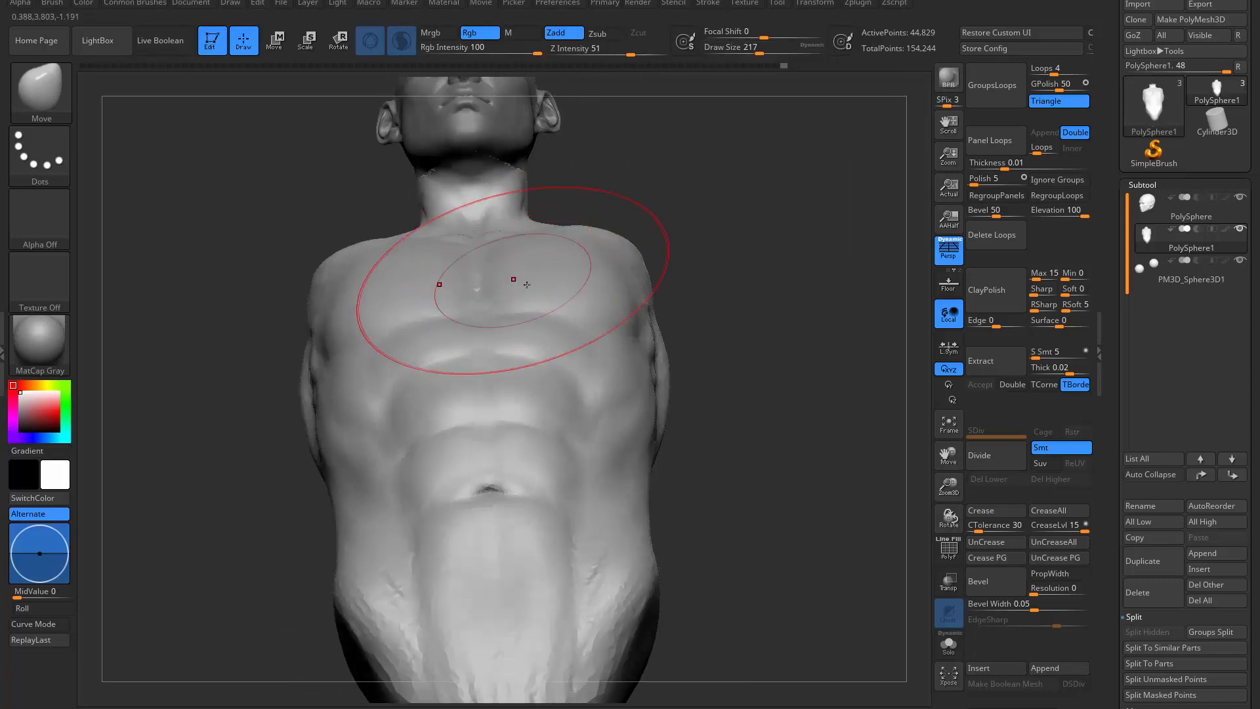
{"action": "mouse_move", "coordinate": [514, 279]}
{"action": "right_mouse_down"}
{"action": "mouse_move", "coordinate": [494, 278]}
{"action": "mouse_move", "coordinate": [594, 272]}
{"action": "mouse_move", "coordinate": [619, 315]}
{"action": "mouse_move", "coordinate": [552, 326]}
{"action": "mouse_move", "coordinate": [554, 315]}
{"action": "right_mouse_up"}
{"action": "left_click_drag", "start_coordinate": [554, 315], "coordinate": [545, 306]}
{"action": "right_click_drag", "start_coordinate": [549, 322], "coordinate": [656, 283]}
Step: Carve the inner edges of the shoulder blades on the back with DamStandard at draw size 65
{"action": "mouse_move", "coordinate": [729, 372]}
{"action": "right_mouse_down"}
{"action": "mouse_move", "coordinate": [689, 385]}
{"action": "mouse_move", "coordinate": [771, 341]}
{"action": "mouse_move", "coordinate": [800, 396]}
{"action": "mouse_move", "coordinate": [709, 315]}
{"action": "mouse_move", "coordinate": [593, 309]}
{"action": "right_mouse_up"}
{"action": "key", "text": "s"}
{"action": "left_click_drag", "start_coordinate": [557, 285], "coordinate": [531, 283]}
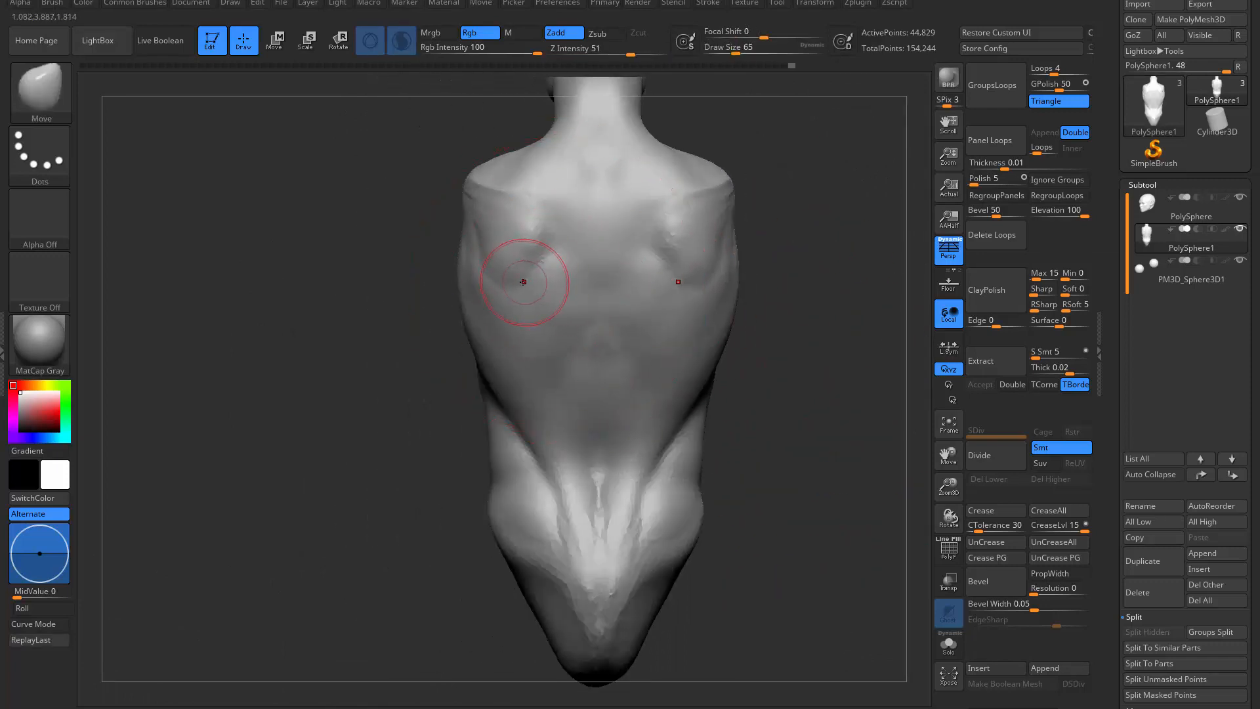
{"action": "key", "text": "b"}
{"action": "key", "text": "d"}
{"action": "key", "text": "s"}
{"action": "mouse_move", "coordinate": [548, 210]}
{"action": "left_mouse_down"}
{"action": "mouse_move", "coordinate": [546, 252]}
{"action": "mouse_move", "coordinate": [515, 298]}
{"action": "mouse_move", "coordinate": [552, 257]}
{"action": "left_mouse_up"}
Step: Build up the muscles along the shoulder blades' inner and lower edges with ClayBuildup at draw size 65 and smooth them
{"action": "key", "text": "b"}
{"action": "key", "text": "c"}
{"action": "key", "text": "b"}
{"action": "left_click_drag", "start_coordinate": [639, 210], "coordinate": [637, 239]}
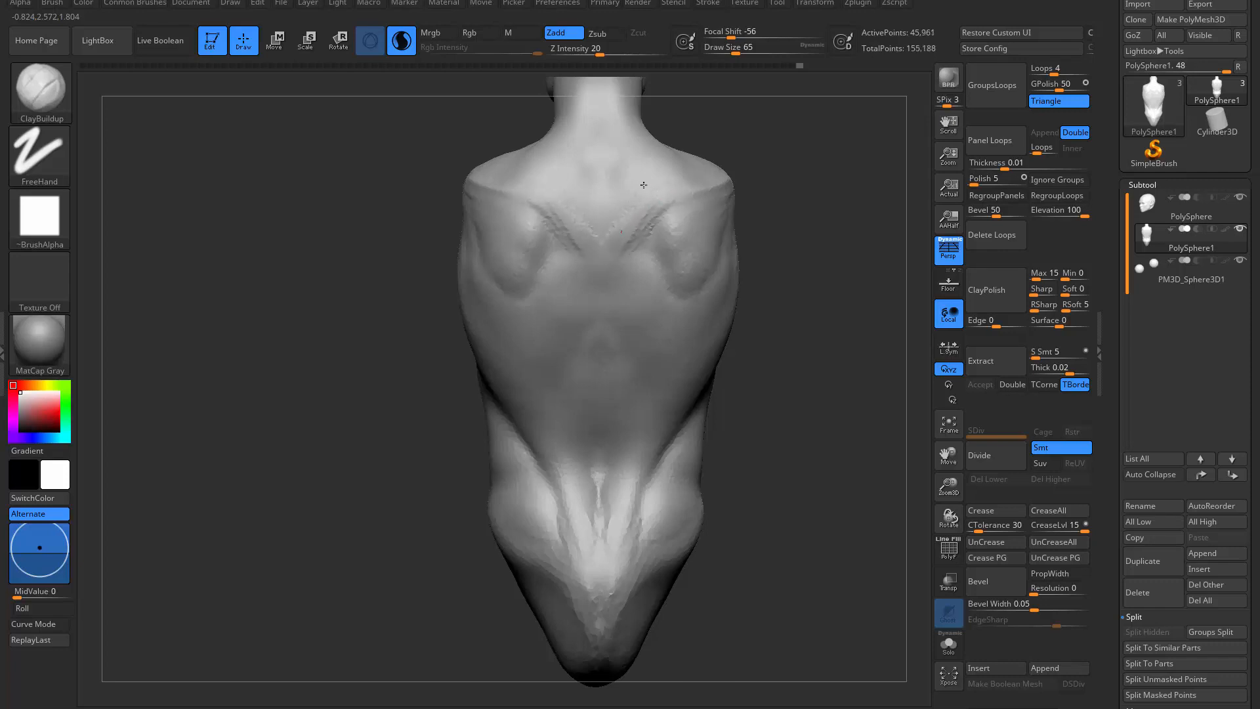
{"action": "mouse_move", "coordinate": [656, 189]}
{"action": "left_mouse_down"}
{"action": "mouse_move", "coordinate": [617, 282]}
{"action": "mouse_move", "coordinate": [657, 199]}
{"action": "mouse_move", "coordinate": [622, 202]}
{"action": "left_mouse_up"}
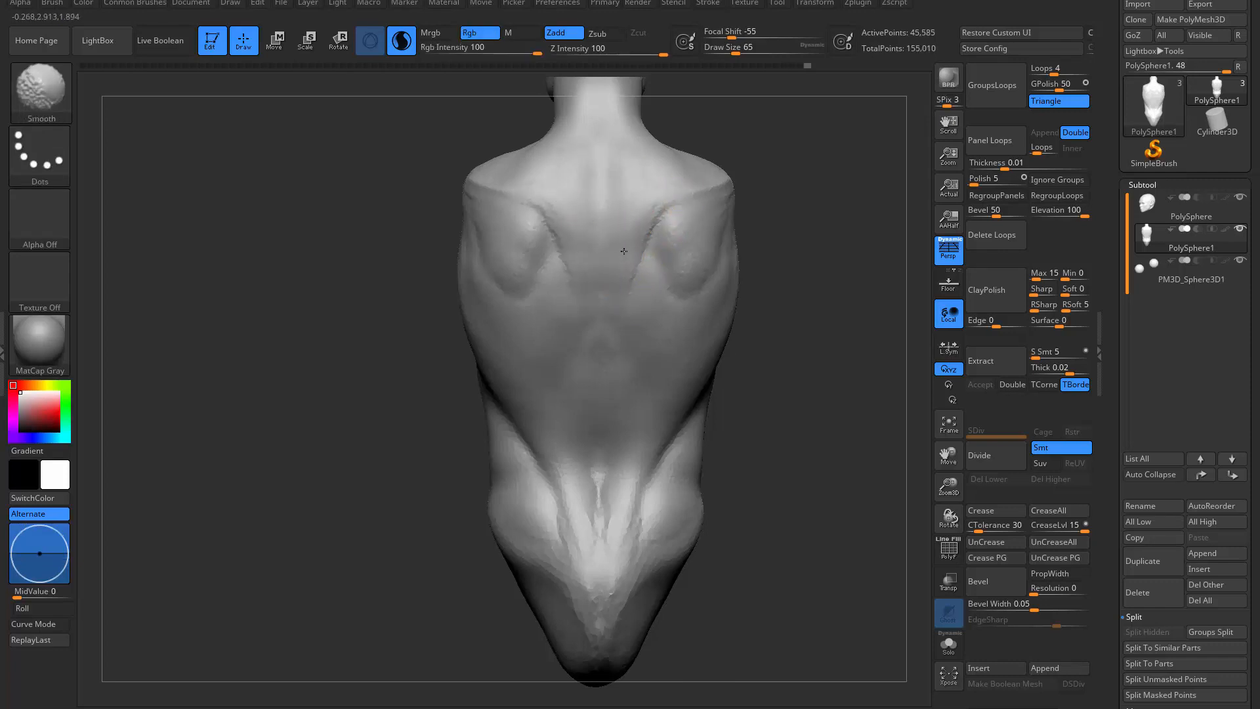
{"action": "left_click_drag", "start_coordinate": [645, 324], "coordinate": [648, 316], "text": "shift"}
{"action": "left_click_drag", "start_coordinate": [651, 258], "coordinate": [641, 276]}
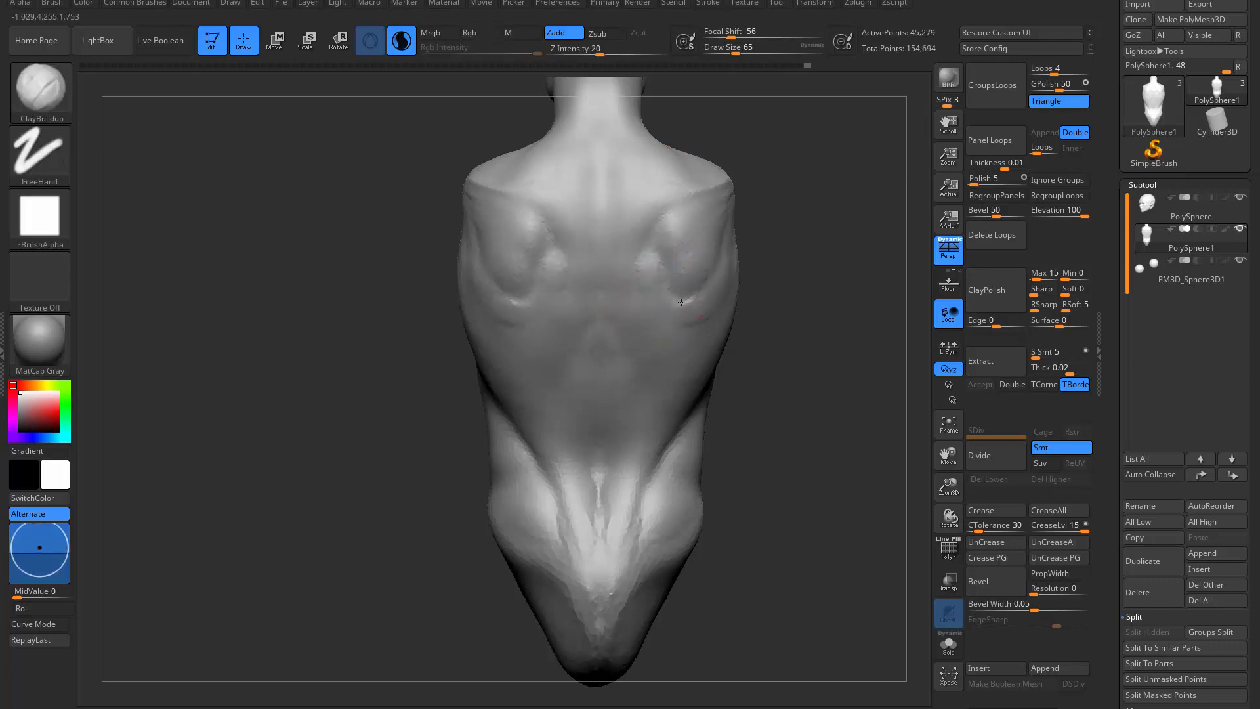
{"action": "left_click_drag", "start_coordinate": [681, 303], "coordinate": [672, 296]}
Step: Flatten the shoulder blade surfaces with hPolish at draw size 65 and smooth their lower edges
{"action": "mouse_move", "coordinate": [702, 314]}
{"action": "right_mouse_down", "text": "ctrl"}
{"action": "mouse_move", "coordinate": [500, 393]}
{"action": "mouse_move", "coordinate": [445, 466]}
{"action": "mouse_move", "coordinate": [734, 332]}
{"action": "right_mouse_up", "text": "ctrl"}
{"action": "key", "text": "b"}
{"action": "key", "text": "h"}
{"action": "key", "text": "p"}
{"action": "mouse_move", "coordinate": [675, 289]}
{"action": "left_mouse_down"}
{"action": "mouse_move", "coordinate": [693, 289]}
{"action": "mouse_move", "coordinate": [709, 248]}
{"action": "left_mouse_up"}
{"action": "mouse_move", "coordinate": [702, 253]}
{"action": "right_mouse_down"}
{"action": "mouse_move", "coordinate": [663, 256]}
{"action": "mouse_move", "coordinate": [492, 394]}
{"action": "right_mouse_up"}
{"action": "right_click_drag", "start_coordinate": [451, 481], "coordinate": [589, 476]}
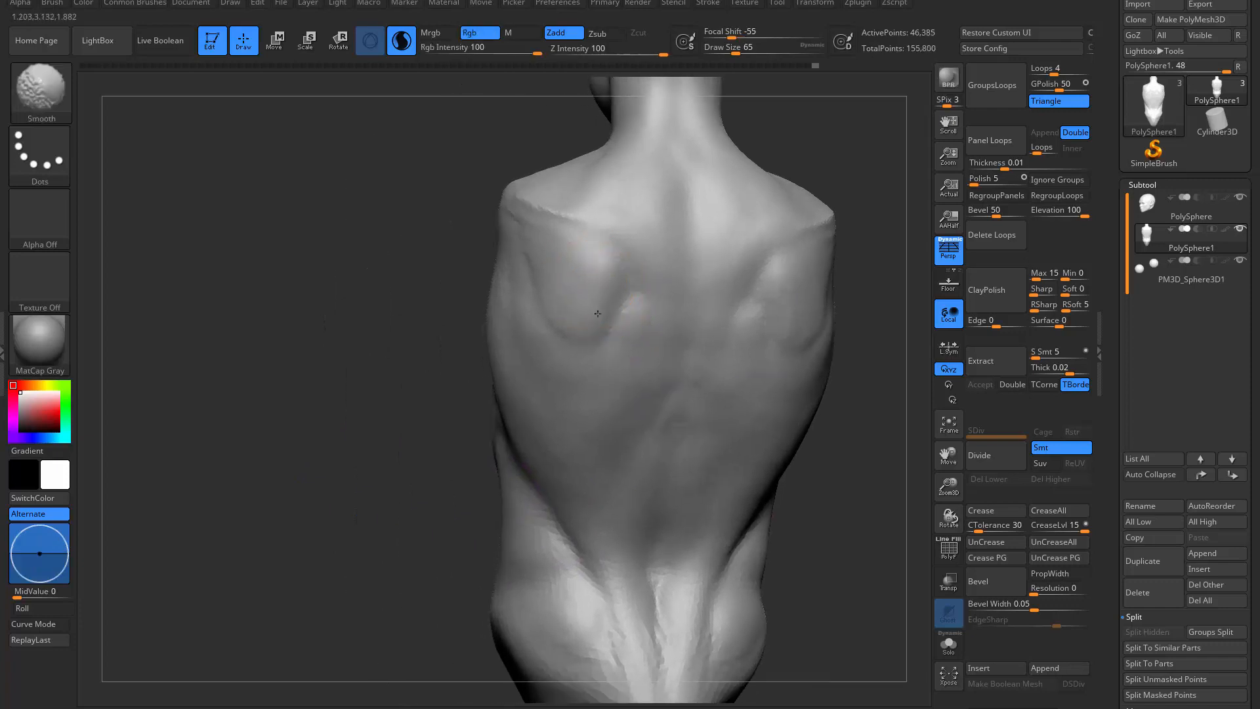
{"action": "left_click_drag", "start_coordinate": [598, 314], "coordinate": [594, 316], "text": "shift"}
{"action": "mouse_move", "coordinate": [594, 316]}
{"action": "right_mouse_down", "text": "ctrl"}
{"action": "mouse_move", "coordinate": [442, 397]}
{"action": "mouse_move", "coordinate": [431, 414]}
{"action": "mouse_move", "coordinate": [431, 447]}
{"action": "mouse_move", "coordinate": [534, 461]}
{"action": "right_mouse_up", "text": "ctrl"}
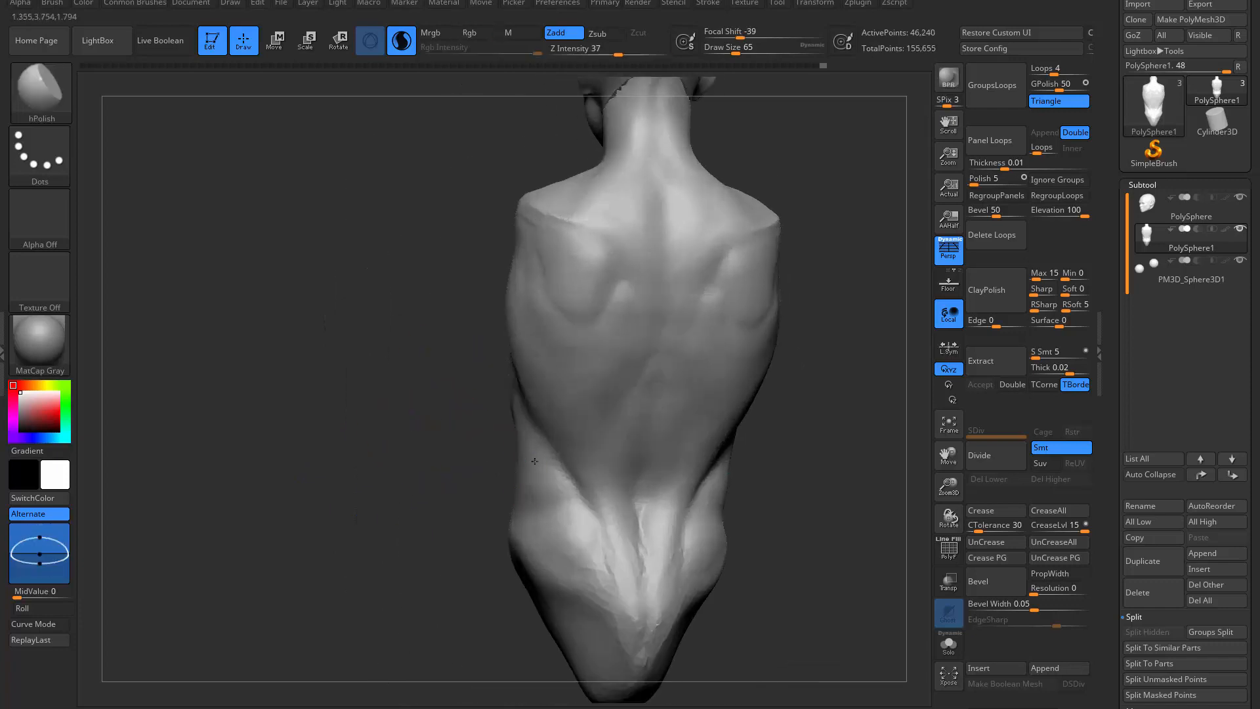
Step: Deepen the crease along the inner lower edge of the shoulder blades with DamStandard at draw size 65
{"action": "key", "text": "b"}
{"action": "key", "text": "d"}
{"action": "key", "text": "s"}
{"action": "left_click_drag", "start_coordinate": [610, 287], "coordinate": [591, 321]}
{"action": "mouse_move", "coordinate": [591, 400]}
{"action": "right_mouse_down", "text": "alt"}
{"action": "mouse_move", "coordinate": [525, 402]}
{"action": "mouse_move", "coordinate": [605, 400]}
{"action": "mouse_move", "coordinate": [593, 452]}
{"action": "right_mouse_up", "text": "alt"}
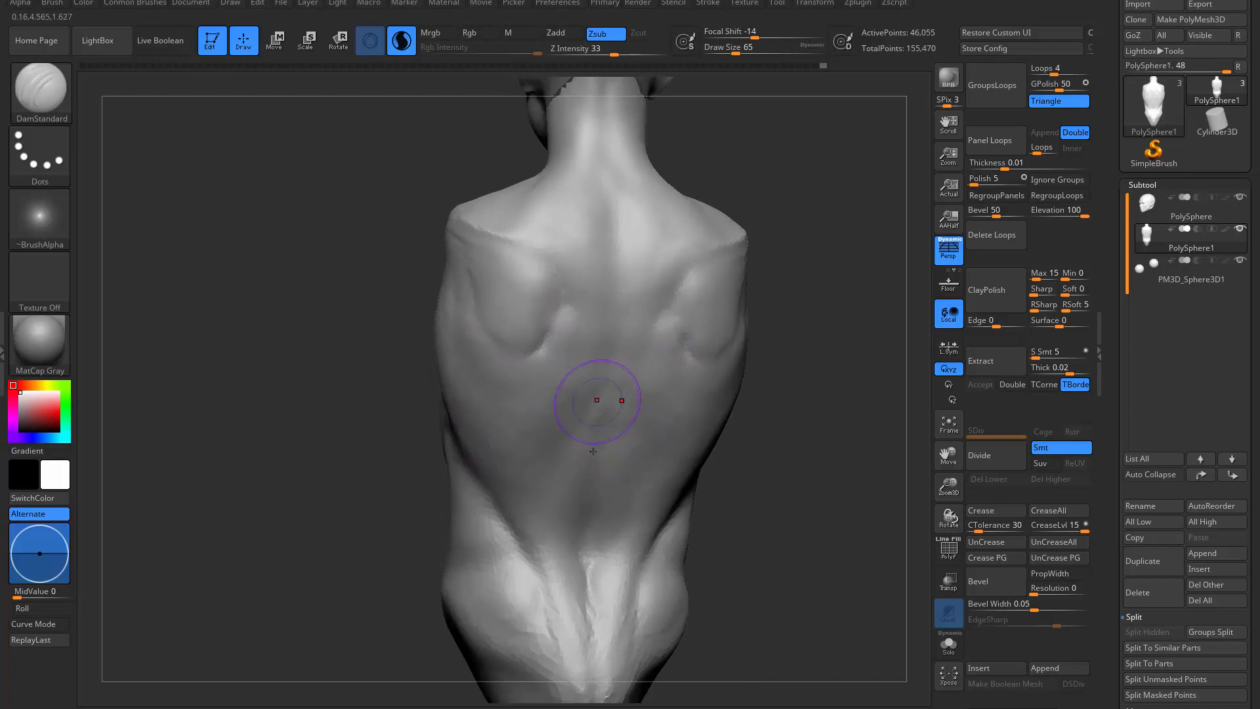
Step: Build up the muscle over the lower shoulder blades with ClayBuildup at draw size 65 and smooth it
{"action": "right_click_drag", "start_coordinate": [797, 351], "coordinate": [730, 348]}
{"action": "key", "text": "b"}
{"action": "key", "text": "c"}
{"action": "key", "text": "b"}
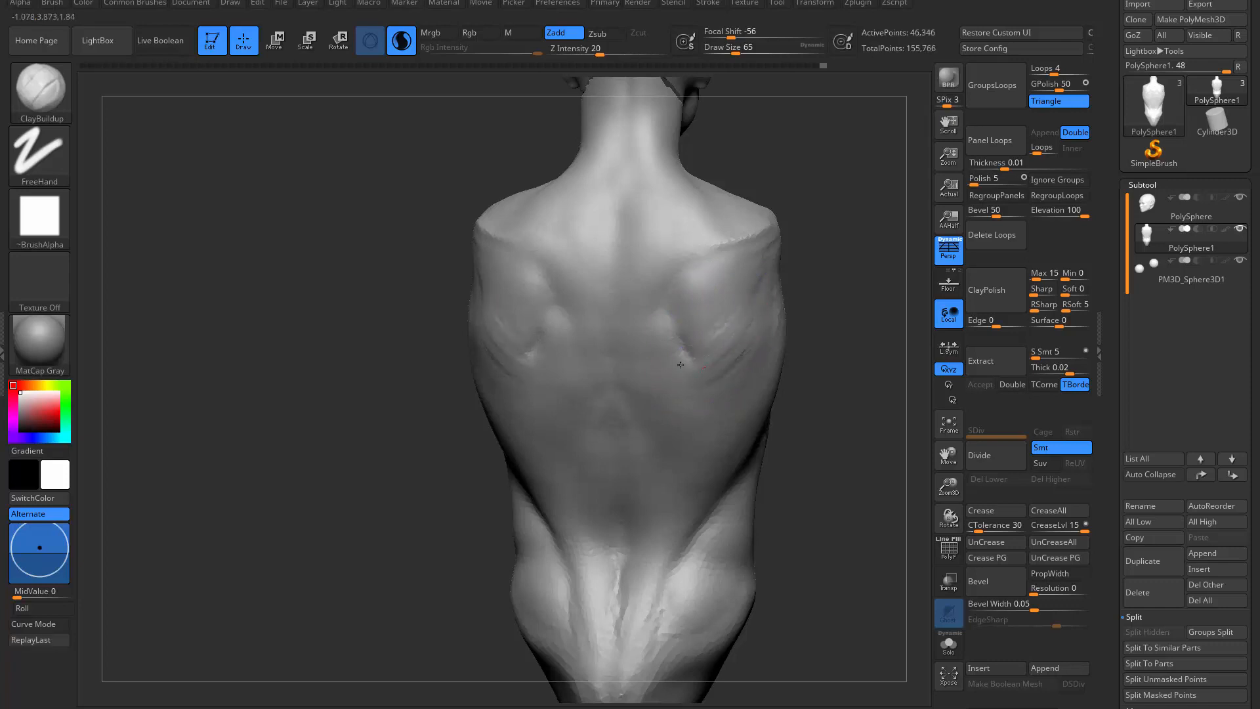
{"action": "key", "text": "shift"}
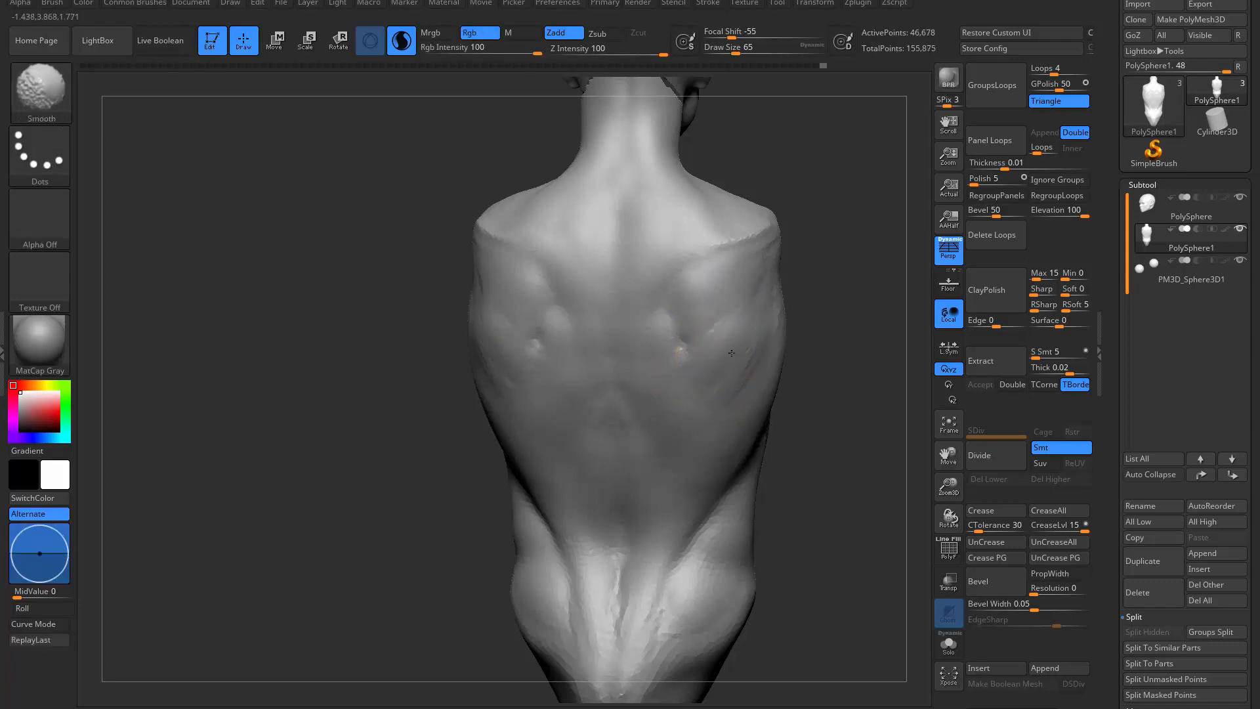
{"action": "right_click_drag", "start_coordinate": [733, 377], "coordinate": [774, 393]}
{"action": "right_click_drag", "start_coordinate": [774, 393], "coordinate": [695, 351]}
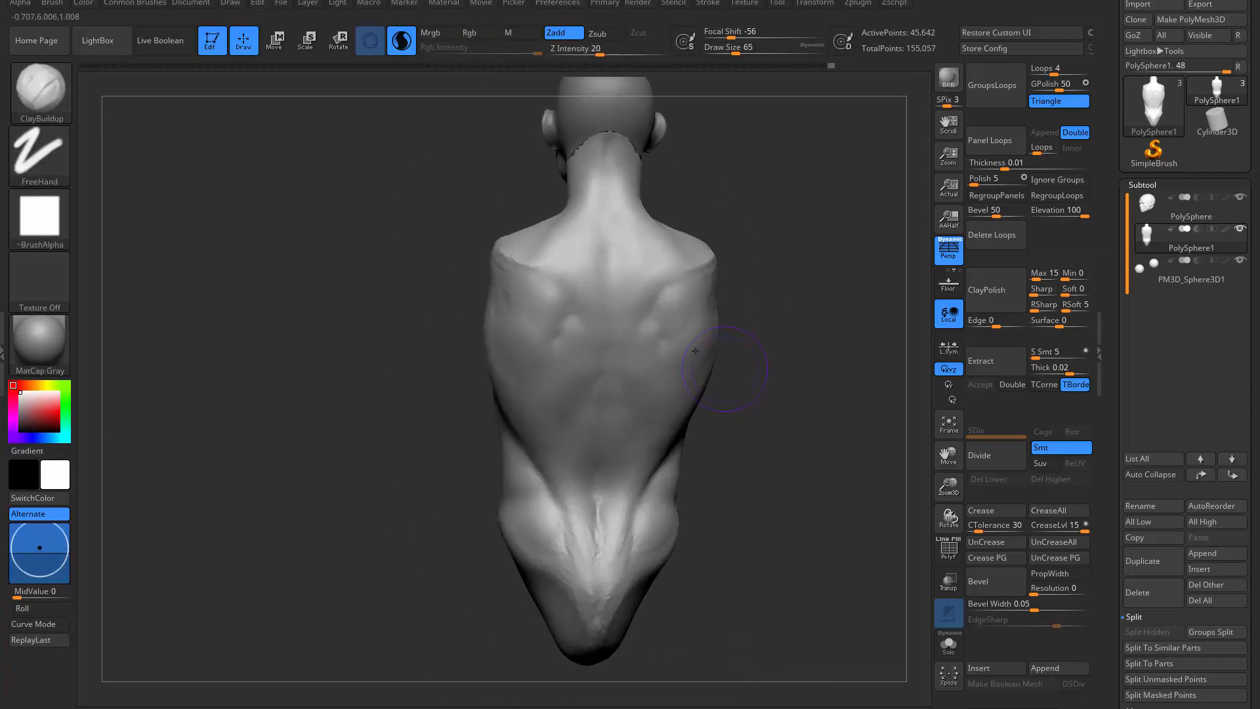
Step: Build up the trapezius above the shoulder blades with ClayBuildup at draw size 65 and smooth it
{"action": "left_click_drag", "start_coordinate": [658, 264], "coordinate": [655, 278]}
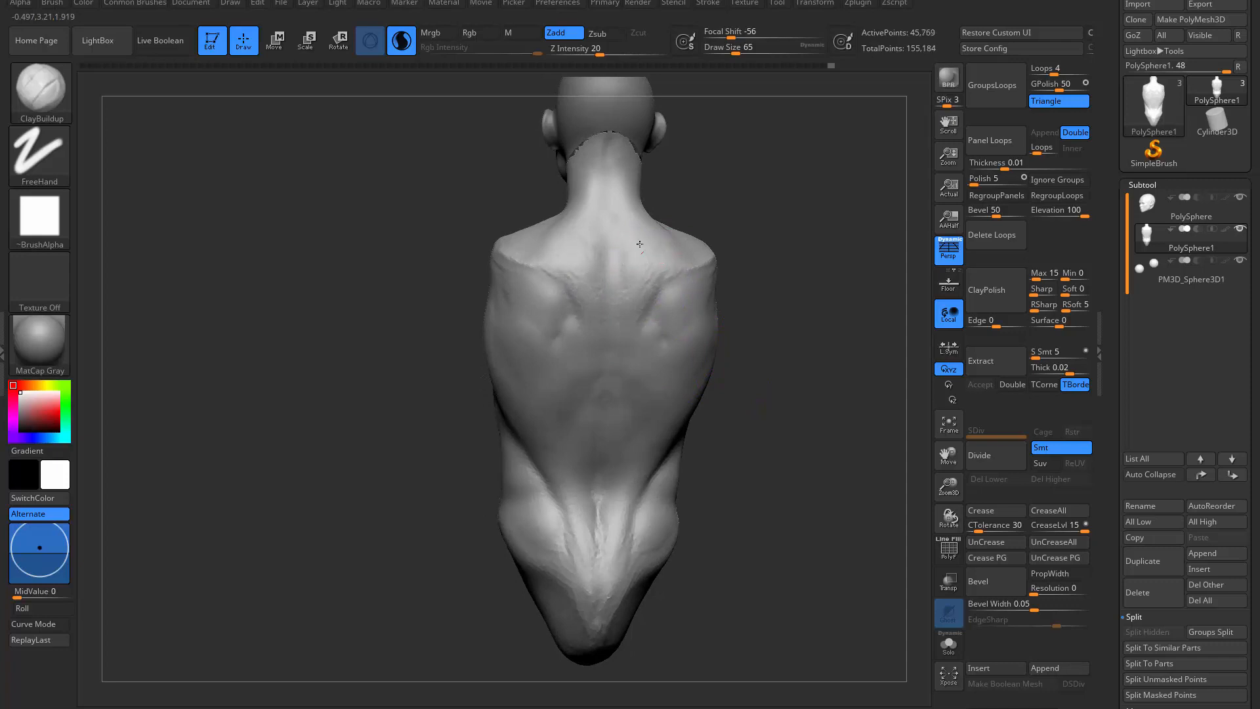
{"action": "key", "text": "shift"}
{"action": "mouse_move", "coordinate": [676, 242]}
{"action": "right_mouse_down"}
{"action": "mouse_move", "coordinate": [702, 217]}
{"action": "mouse_move", "coordinate": [676, 239]}
{"action": "right_mouse_up"}
{"action": "left_click_drag", "start_coordinate": [632, 267], "coordinate": [656, 288], "text": "shift"}
{"action": "right_click_drag", "start_coordinate": [542, 262], "coordinate": [485, 421], "text": "ctrl"}
{"action": "right_click_drag", "start_coordinate": [486, 421], "coordinate": [554, 377]}
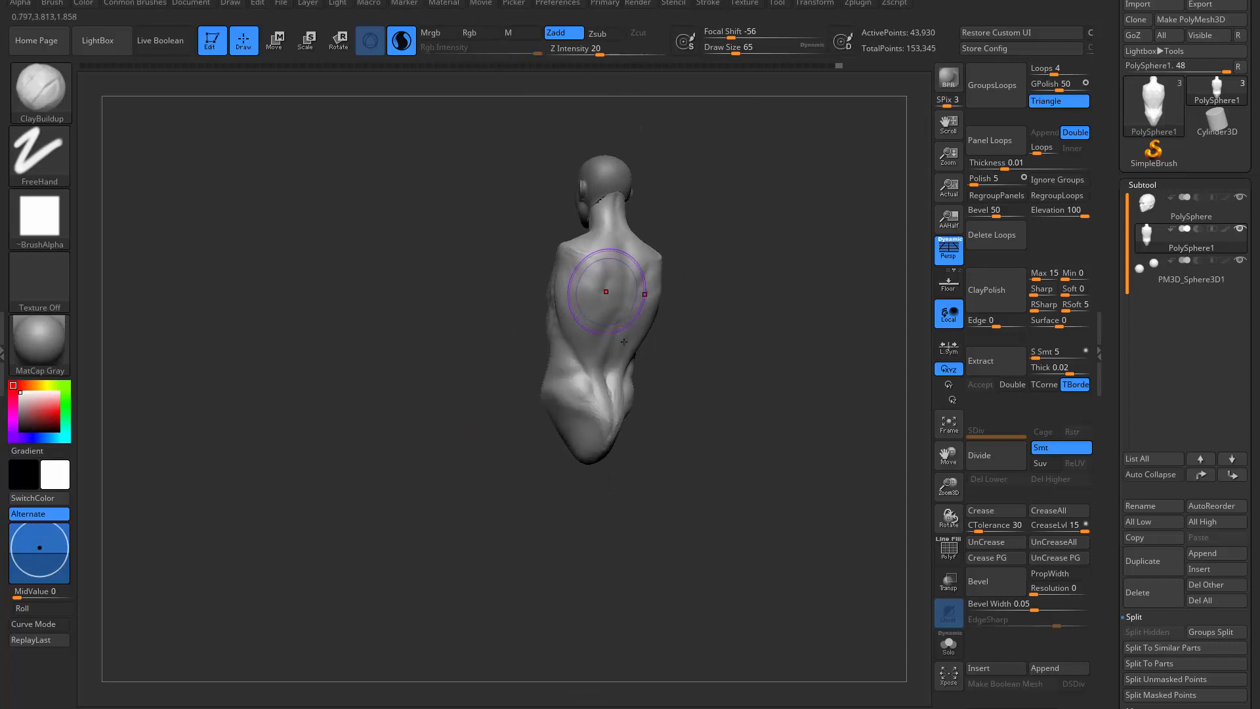
Step: Smooth the flank surface between the lat and the hip at draw size 65
{"action": "right_click_drag", "start_coordinate": [768, 321], "coordinate": [810, 387], "text": "ctrl"}
{"action": "mouse_move", "coordinate": [811, 387]}
{"action": "right_mouse_down"}
{"action": "mouse_move", "coordinate": [810, 317]}
{"action": "mouse_move", "coordinate": [694, 282]}
{"action": "right_mouse_up"}
{"action": "right_click_drag", "start_coordinate": [764, 344], "coordinate": [740, 335]}
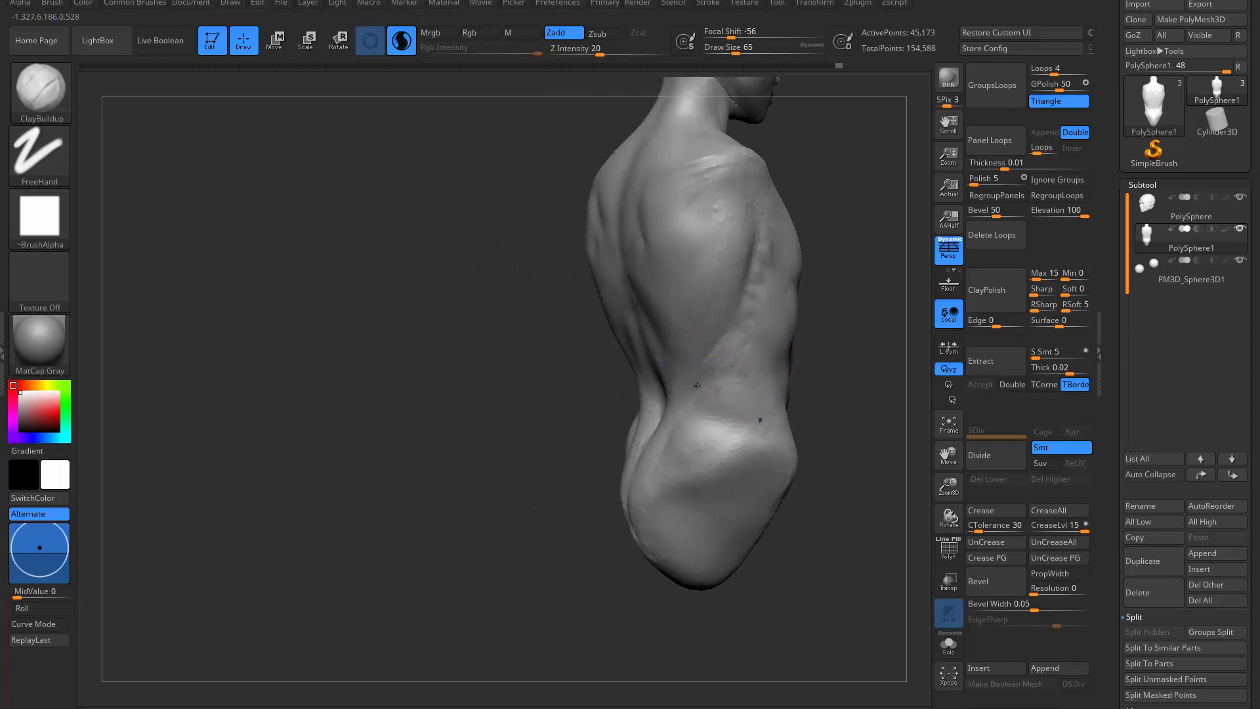
{"action": "left_click_drag", "start_coordinate": [760, 387], "coordinate": [723, 387], "text": "shift"}
{"action": "right_click_drag", "start_coordinate": [728, 390], "coordinate": [849, 405], "text": "shift"}
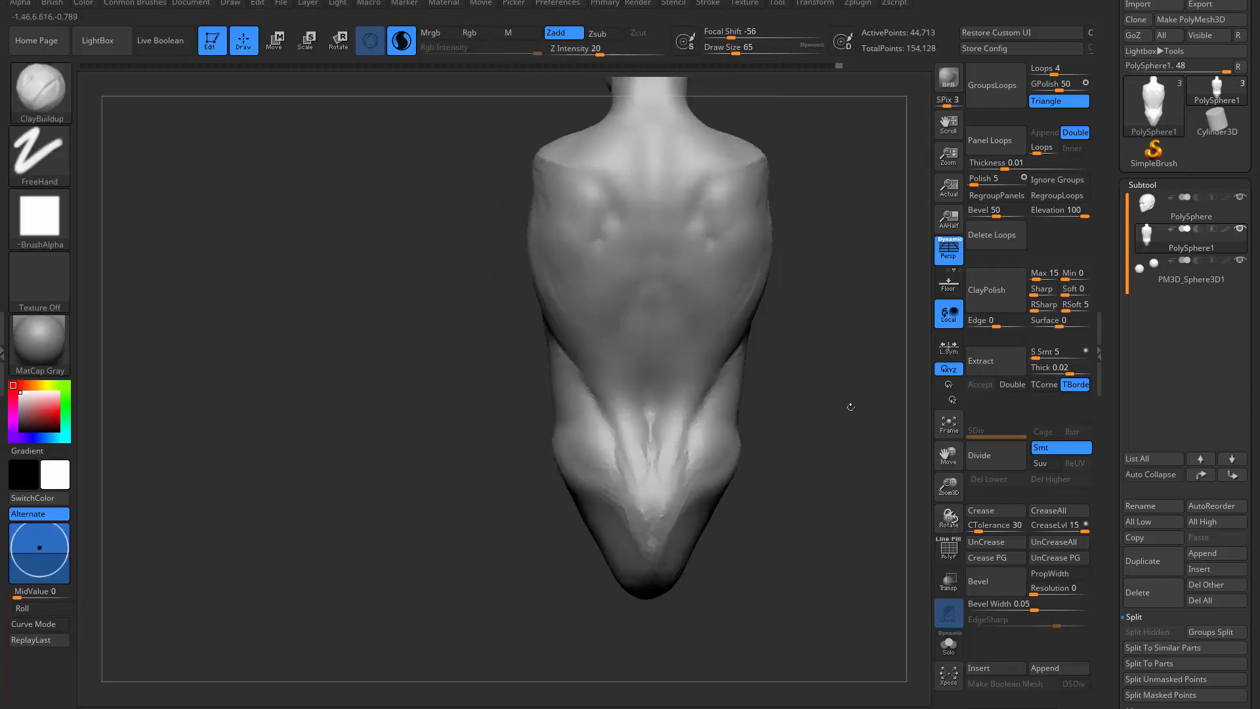
Step: Adjust the hip contour with the Move brush at draw size 65 and smooth the side of the back
{"action": "key", "text": "b"}
{"action": "key", "text": "m"}
{"action": "key", "text": "v"}
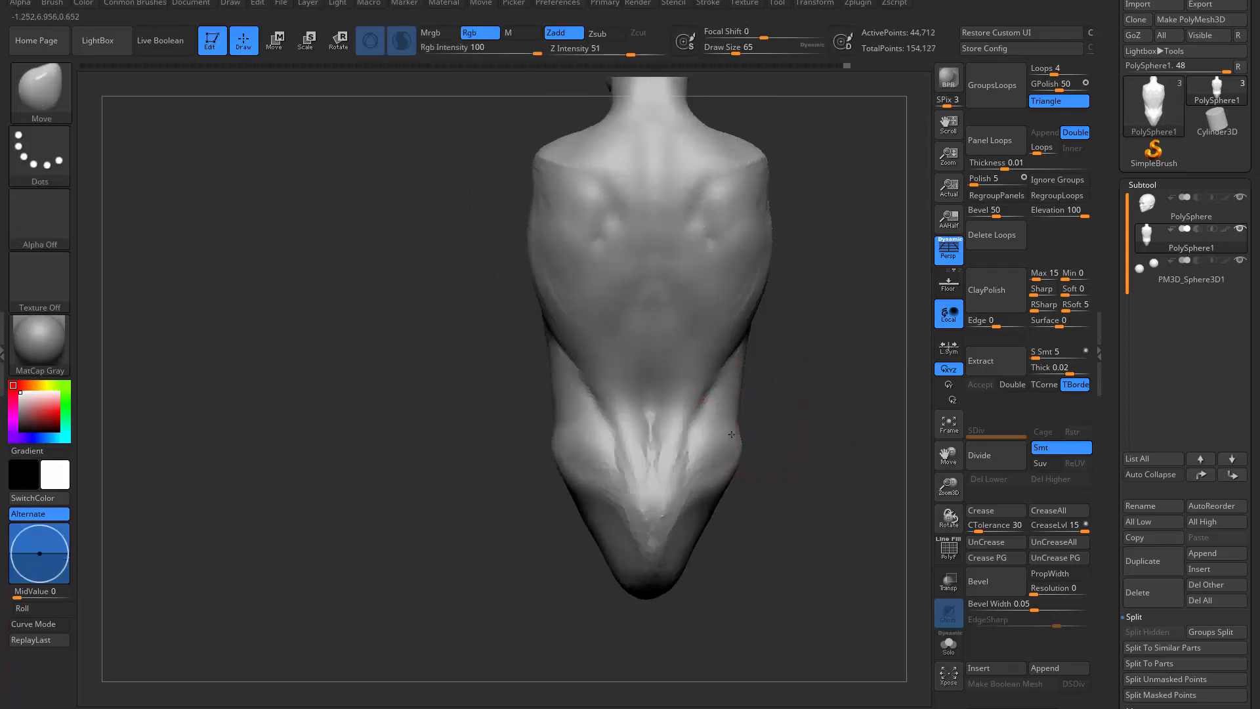
{"action": "right_click_drag", "start_coordinate": [731, 434], "coordinate": [656, 447]}
{"action": "left_click_drag", "start_coordinate": [564, 430], "coordinate": [562, 425]}
{"action": "mouse_move", "coordinate": [761, 357]}
{"action": "right_mouse_down"}
{"action": "mouse_move", "coordinate": [779, 343]}
{"action": "mouse_move", "coordinate": [728, 328]}
{"action": "right_mouse_up"}
{"action": "left_click_drag", "start_coordinate": [717, 298], "coordinate": [711, 289], "text": "shift"}
Step: Examine the proportions of the torso beneath the head from the front and the side
{"action": "right_click_drag", "start_coordinate": [519, 295], "coordinate": [633, 340]}
{"action": "mouse_move", "coordinate": [633, 340]}
{"action": "right_mouse_down", "text": "ctrl"}
{"action": "mouse_move", "coordinate": [579, 476]}
{"action": "mouse_move", "coordinate": [519, 458]}
{"action": "mouse_move", "coordinate": [552, 470]}
{"action": "mouse_move", "coordinate": [721, 441]}
{"action": "mouse_move", "coordinate": [475, 465]}
{"action": "right_mouse_up", "text": "ctrl"}
{"action": "right_click_drag", "start_coordinate": [476, 465], "coordinate": [689, 499], "text": "ctrl"}
{"action": "mouse_move", "coordinate": [777, 454]}
{"action": "right_mouse_down"}
{"action": "mouse_move", "coordinate": [717, 399]}
{"action": "mouse_move", "coordinate": [754, 348]}
{"action": "right_mouse_up"}
{"action": "key", "text": "s"}
{"action": "left_click_drag", "start_coordinate": [745, 321], "coordinate": [756, 319]}
{"action": "mouse_move", "coordinate": [756, 304]}
{"action": "right_mouse_down"}
{"action": "mouse_move", "coordinate": [749, 283]}
{"action": "mouse_move", "coordinate": [669, 419]}
{"action": "mouse_move", "coordinate": [546, 532]}
{"action": "right_mouse_up"}
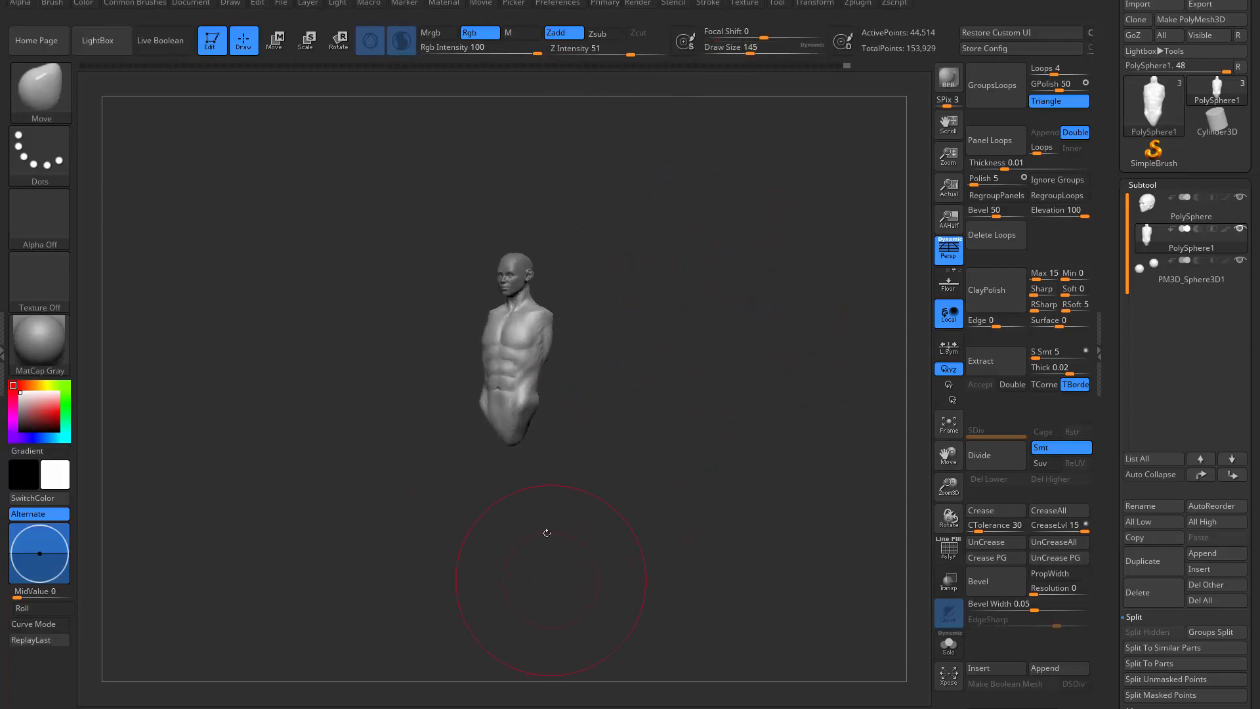
{"action": "right_click_drag", "start_coordinate": [596, 350], "coordinate": [686, 419]}
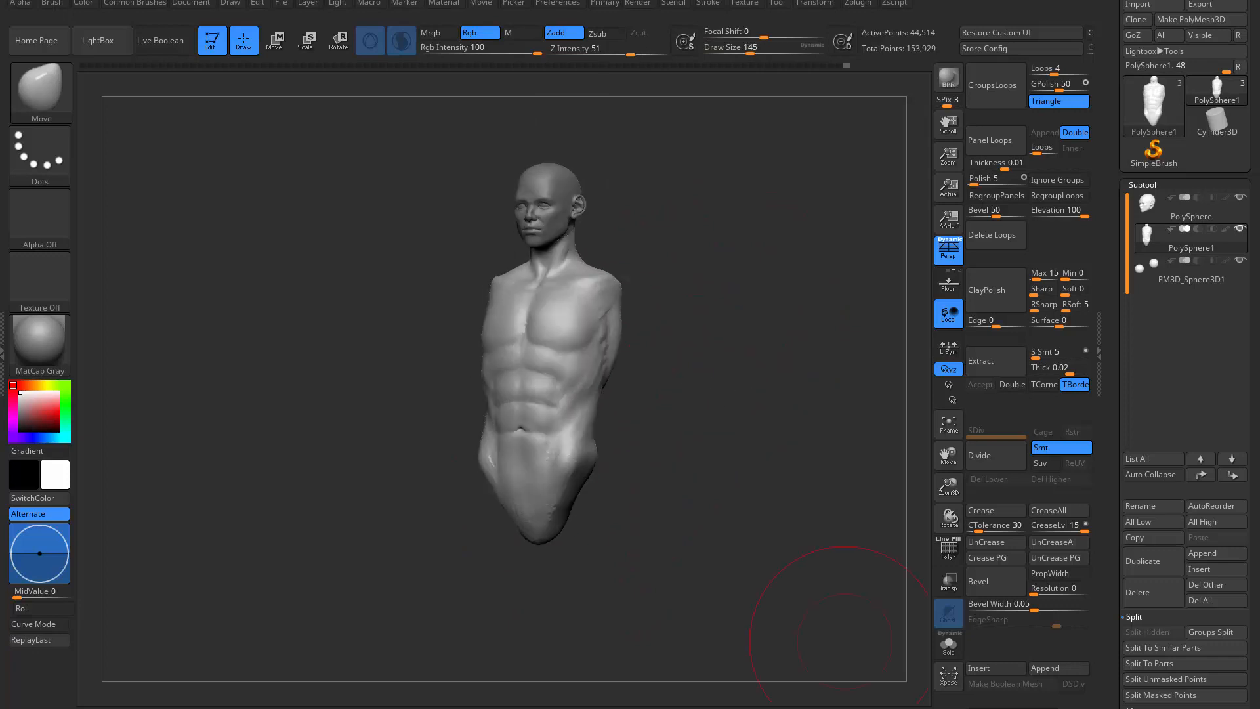
{"action": "mouse_move", "coordinate": [852, 439]}
{"action": "right_mouse_down"}
{"action": "mouse_move", "coordinate": [739, 422]}
{"action": "mouse_move", "coordinate": [703, 348]}
{"action": "mouse_move", "coordinate": [780, 356]}
{"action": "mouse_move", "coordinate": [772, 348]}
{"action": "right_mouse_up"}
{"action": "mouse_move", "coordinate": [772, 348]}
{"action": "right_mouse_down", "text": "alt"}
{"action": "mouse_move", "coordinate": [765, 374]}
{"action": "mouse_move", "coordinate": [788, 335]}
{"action": "right_mouse_up", "text": "alt"}
{"action": "key", "text": "s"}
{"action": "left_click_drag", "start_coordinate": [788, 336], "coordinate": [774, 335]}
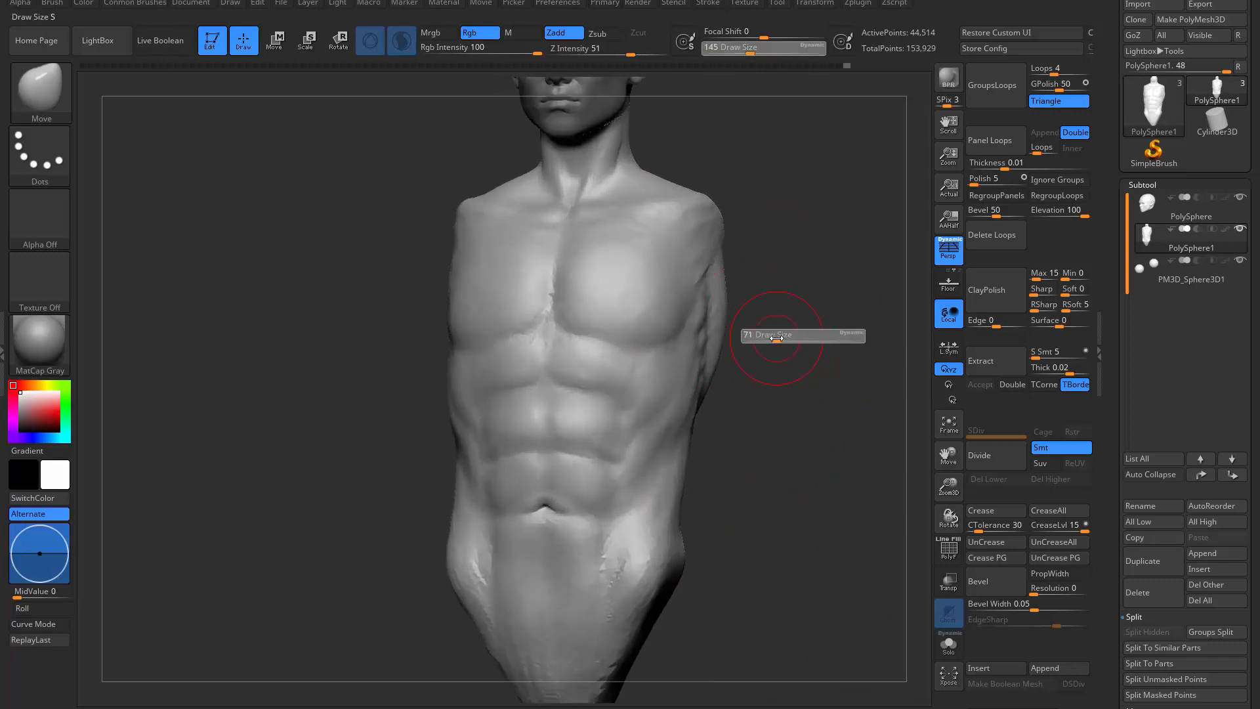
{"action": "right_click_drag", "start_coordinate": [774, 335], "coordinate": [764, 388], "text": "ctrl"}
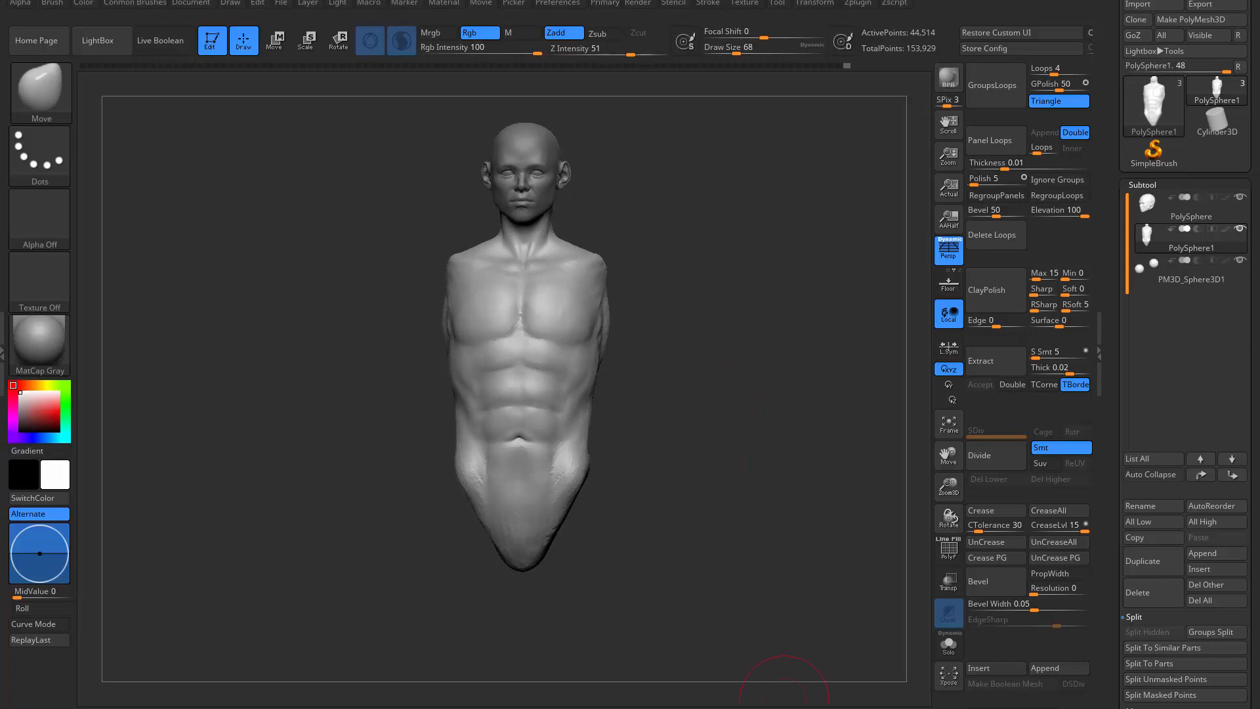
{"action": "mouse_move", "coordinate": [797, 418]}
{"action": "left_mouse_down"}
{"action": "mouse_move", "coordinate": [834, 417]}
{"action": "mouse_move", "coordinate": [725, 426]}
{"action": "left_mouse_up"}
{"action": "mouse_move", "coordinate": [594, 456]}
{"action": "left_mouse_down", "text": "alt"}
{"action": "mouse_move", "coordinate": [630, 337]}
{"action": "mouse_move", "coordinate": [601, 385]}
{"action": "mouse_move", "coordinate": [608, 398]}
{"action": "left_mouse_up", "text": "alt"}
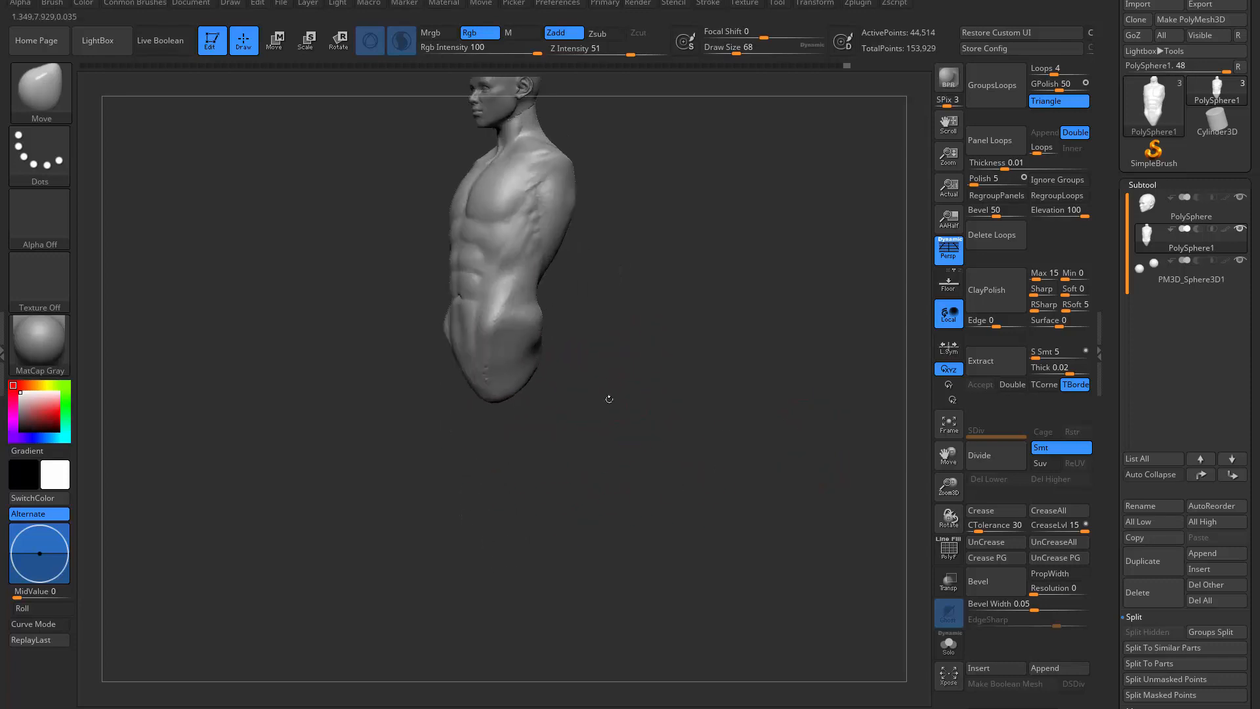